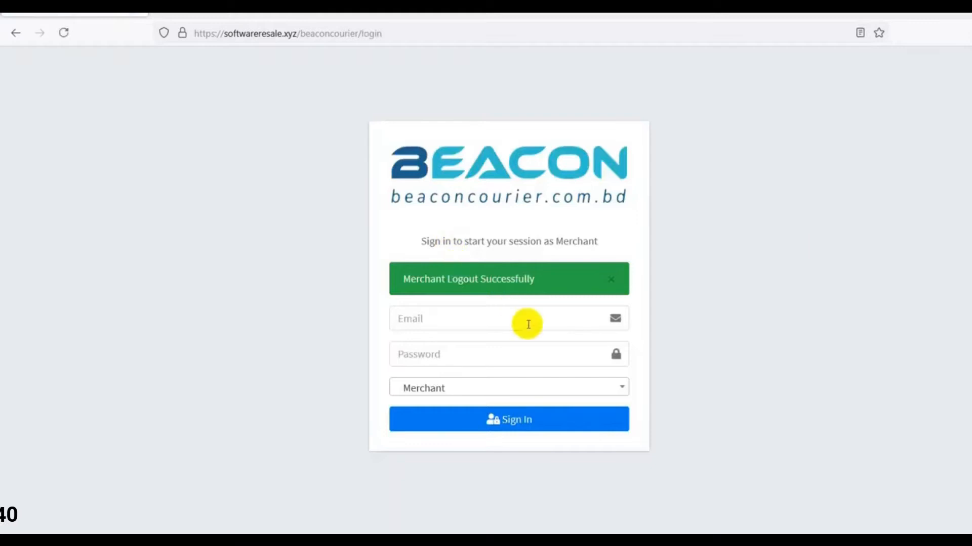
Autofill the saved merchant login, keep the Merchant role, and sign in
{"action": "left_click", "coordinate": [470, 326]}
{"action": "left_click", "coordinate": [456, 365]}
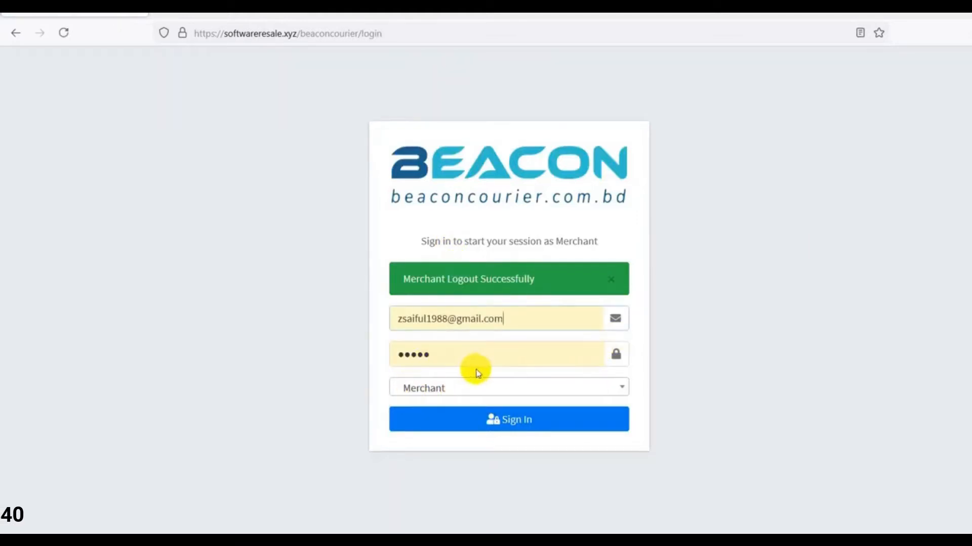
{"action": "left_click", "coordinate": [463, 367]}
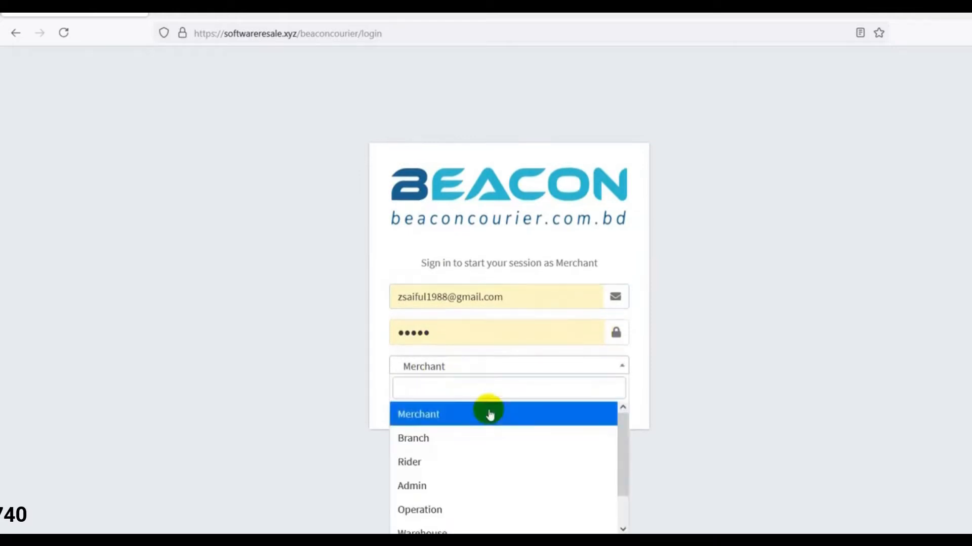
{"action": "scroll", "coordinate": [532, 418], "scroll_direction": "down", "scroll_amount": 2}
{"action": "scroll", "coordinate": [553, 445], "scroll_direction": "up", "scroll_amount": 2}
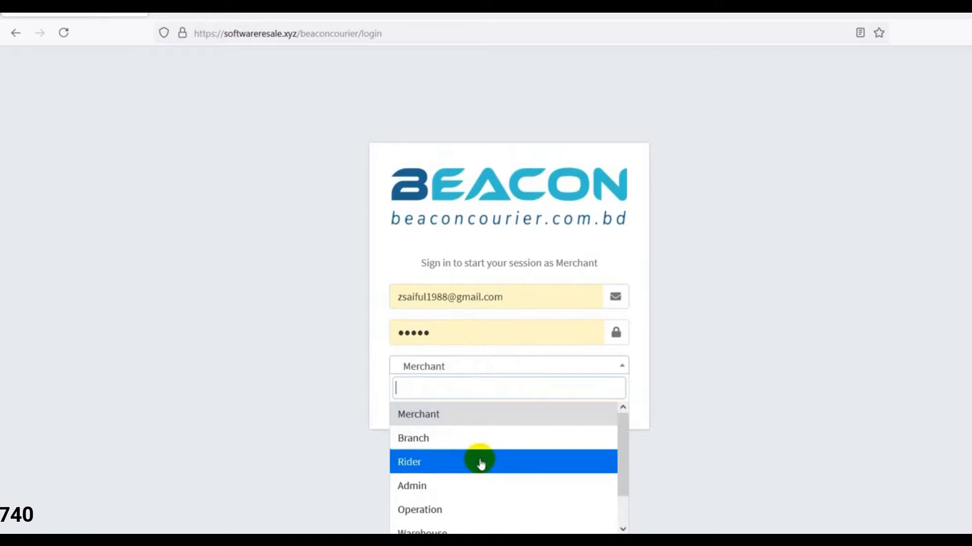
{"action": "scroll", "coordinate": [446, 494], "scroll_direction": "down", "scroll_amount": 1}
{"action": "left_click", "coordinate": [478, 529]}
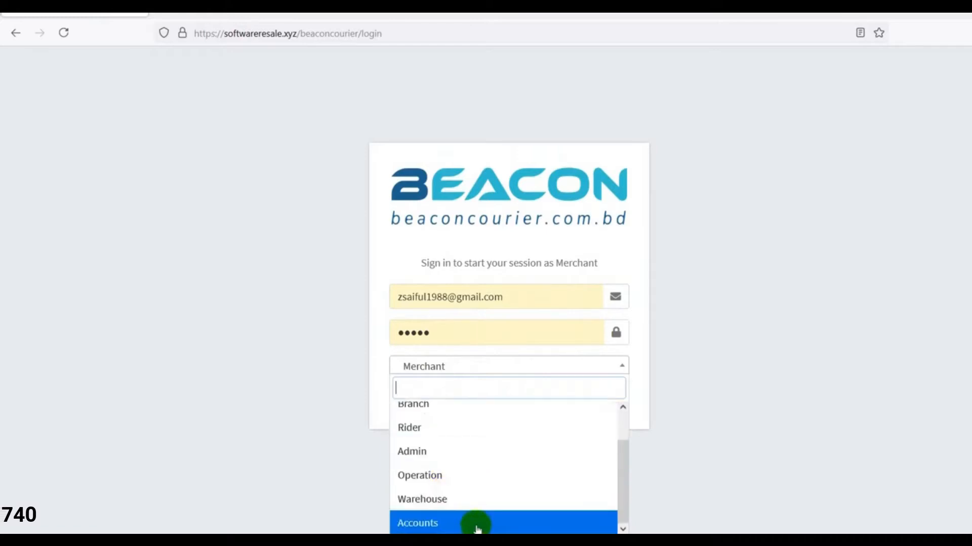
{"action": "scroll", "coordinate": [478, 505], "scroll_direction": "up", "scroll_amount": 1}
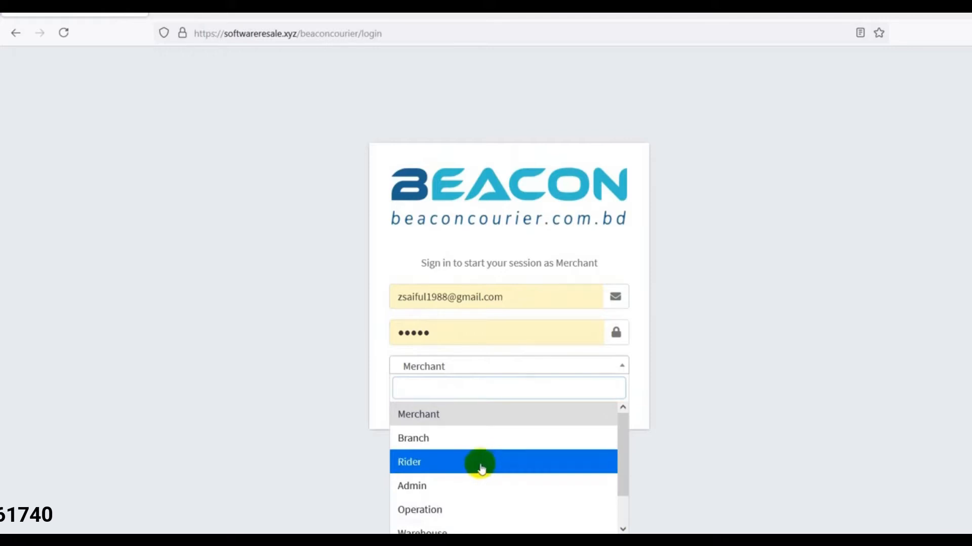
{"action": "left_click", "coordinate": [440, 414]}
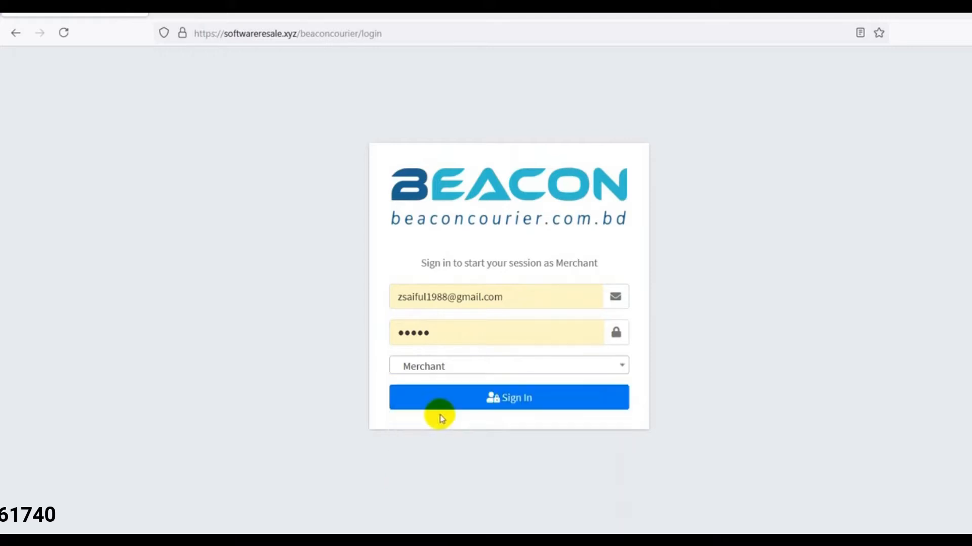
{"action": "left_click", "coordinate": [499, 403]}
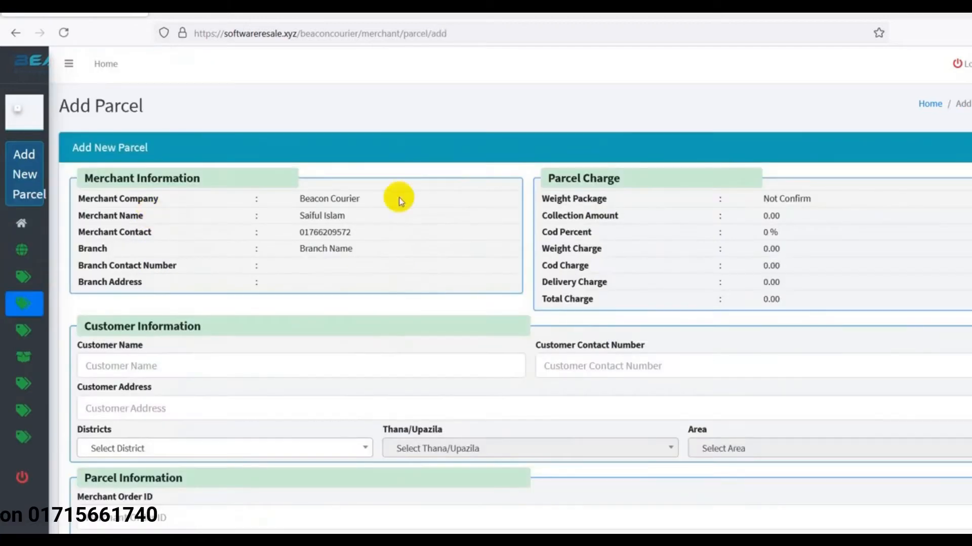
Scroll through the merchant Add Parcel page, then reopen the blank Add Parcel form from the sidebar
{"action": "scroll", "coordinate": [715, 289], "scroll_direction": "down", "scroll_amount": 1}
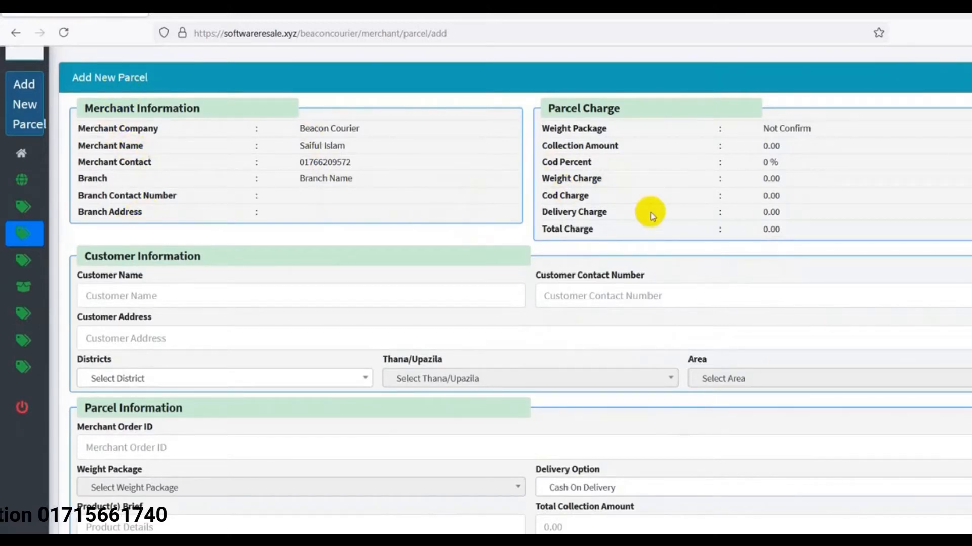
{"action": "scroll", "coordinate": [651, 212], "scroll_direction": "down", "scroll_amount": 2}
{"action": "scroll", "coordinate": [226, 232], "scroll_direction": "down", "scroll_amount": 1}
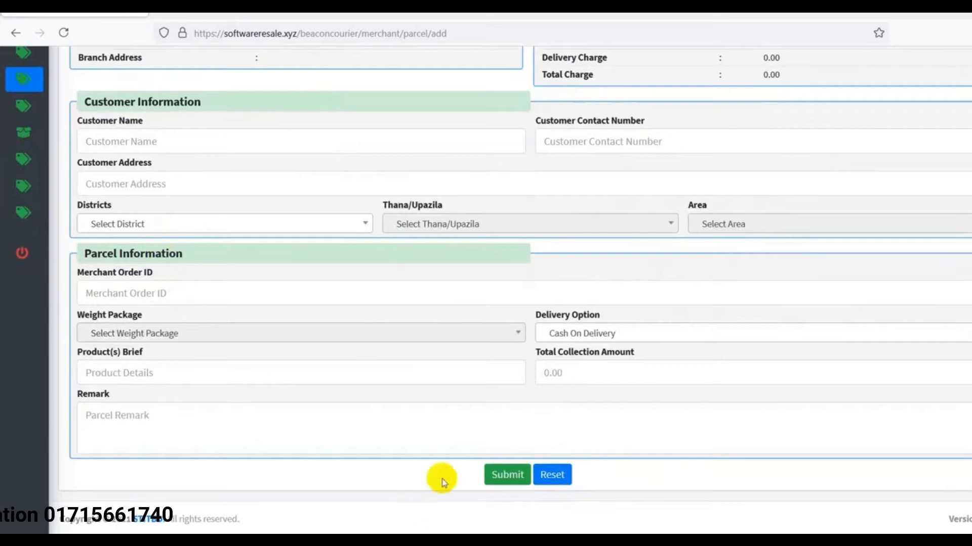
{"action": "mouse_move", "coordinate": [35, 217]}
{"action": "left_click", "coordinate": [110, 191]}
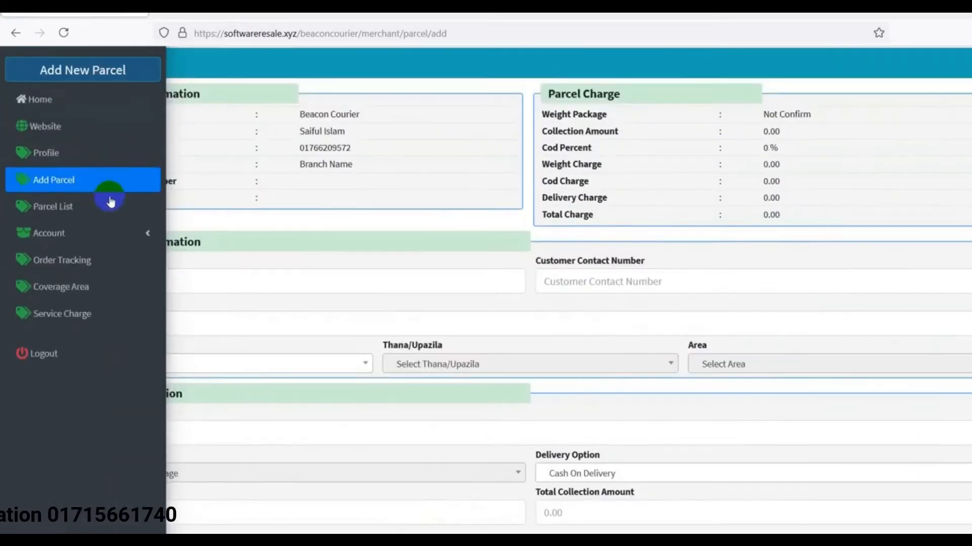
Open the merchant Parcel List and search for Complete Delivery parcels
{"action": "left_click", "coordinate": [55, 208]}
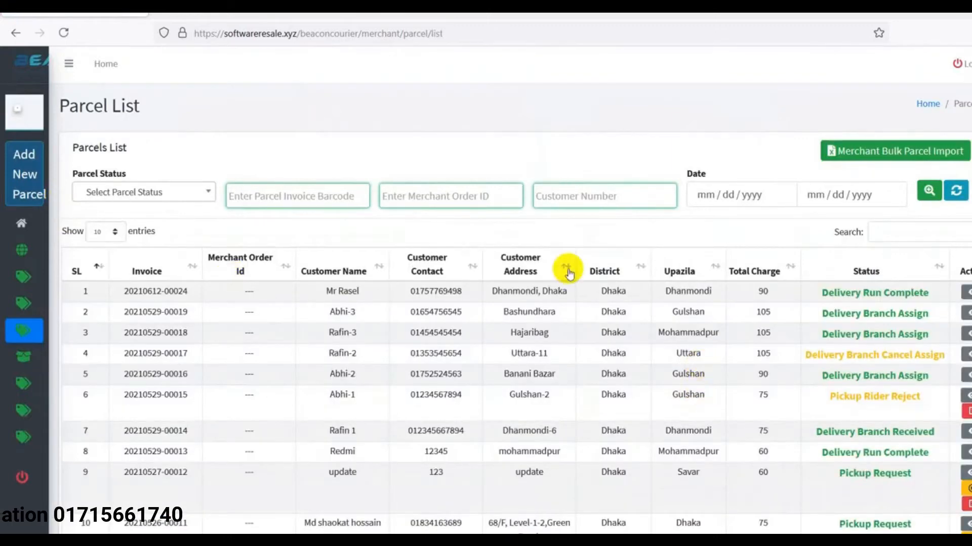
{"action": "scroll", "coordinate": [759, 331], "scroll_direction": "down", "scroll_amount": 2}
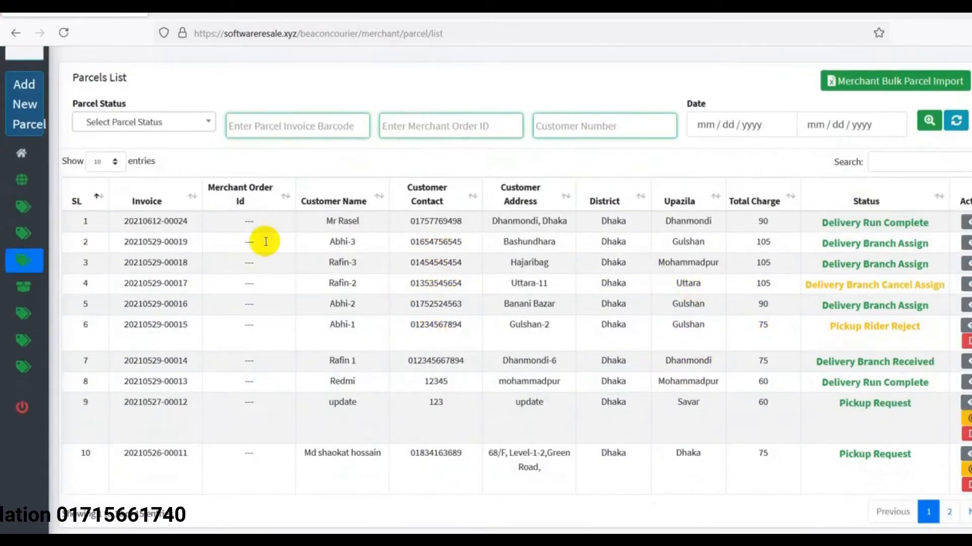
{"action": "left_click", "coordinate": [185, 127]}
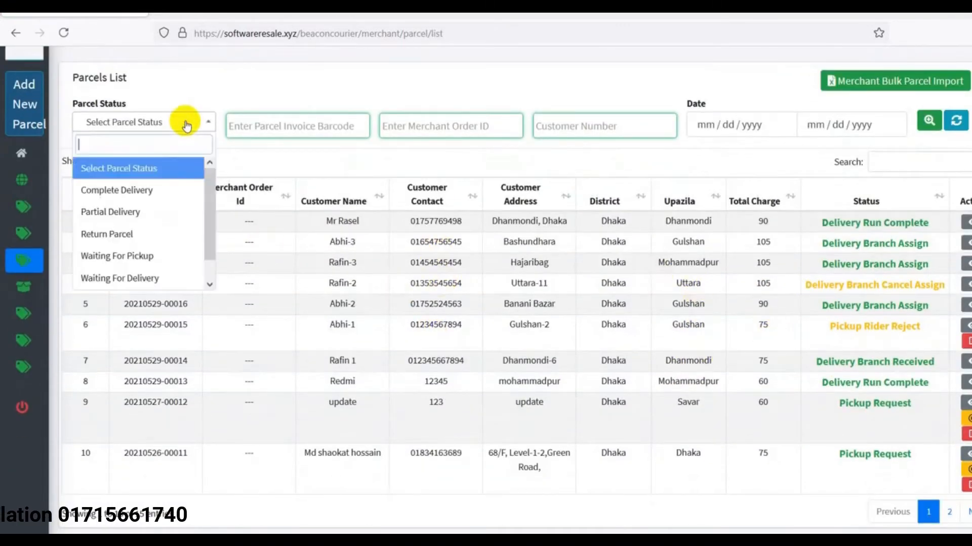
{"action": "left_click", "coordinate": [141, 192]}
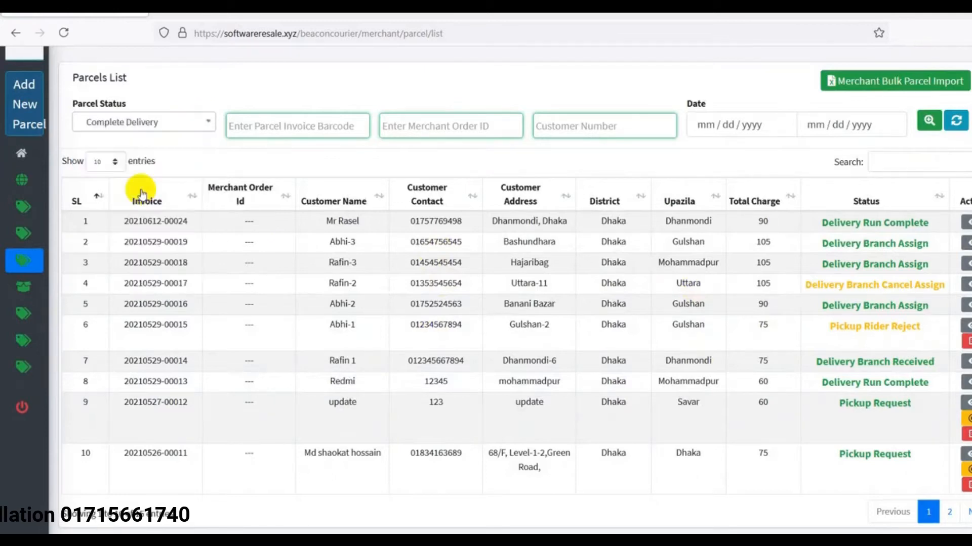
{"action": "left_click", "coordinate": [927, 121]}
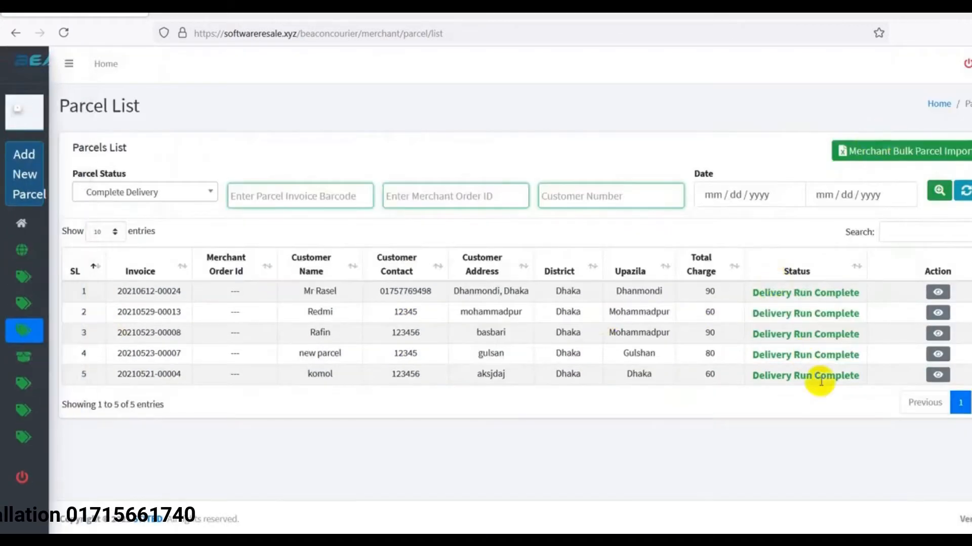
Search the parcel list by Partial Delivery, then by Return Parcel status
{"action": "left_click", "coordinate": [206, 193]}
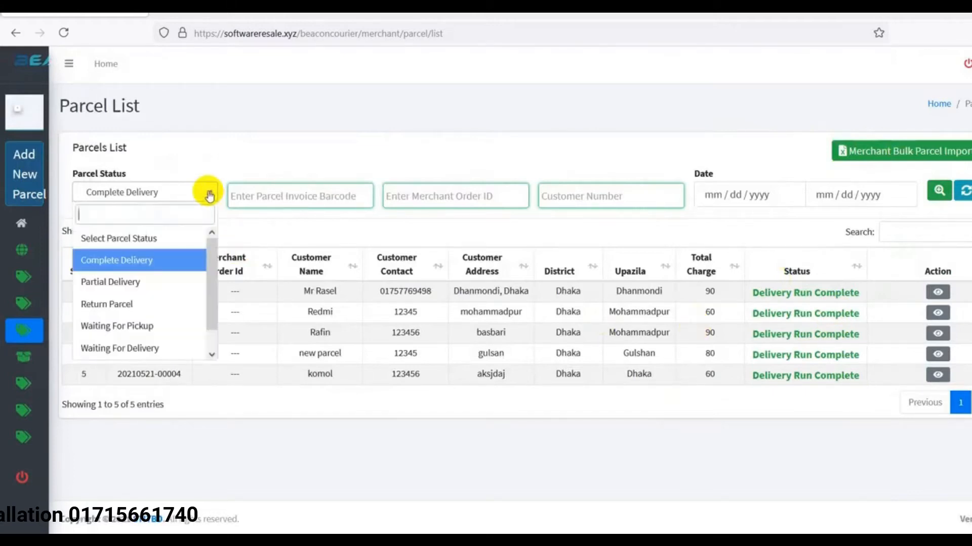
{"action": "left_click", "coordinate": [137, 283]}
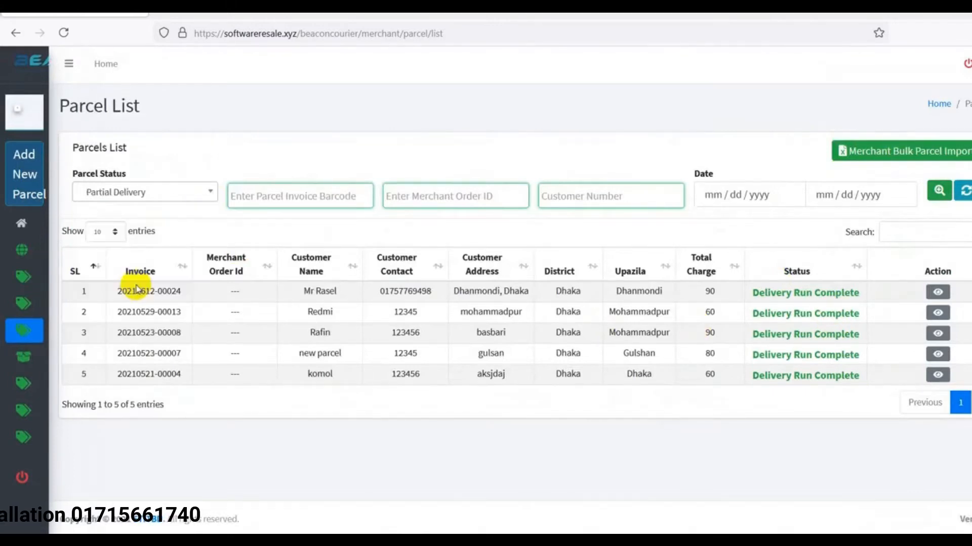
{"action": "left_click", "coordinate": [939, 191]}
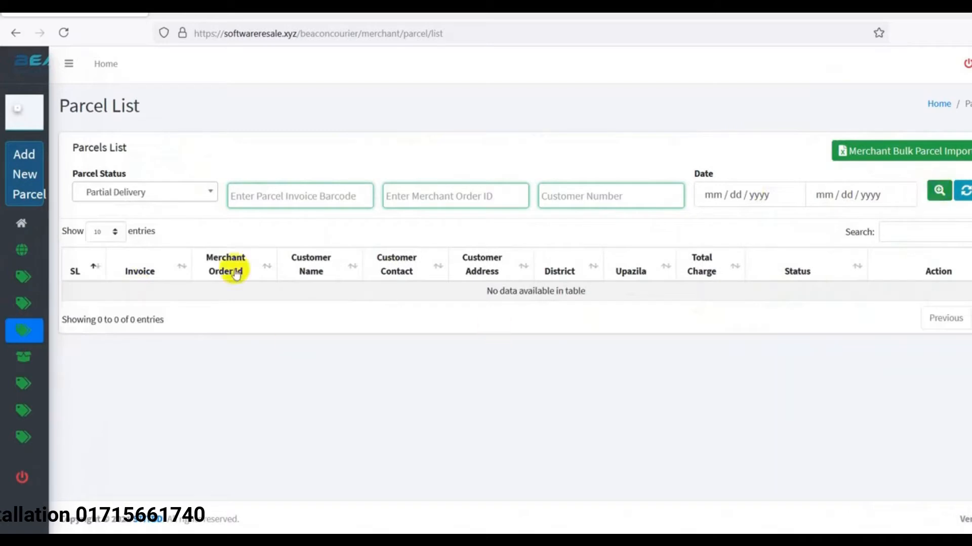
{"action": "left_click", "coordinate": [137, 195]}
{"action": "left_click", "coordinate": [104, 304]}
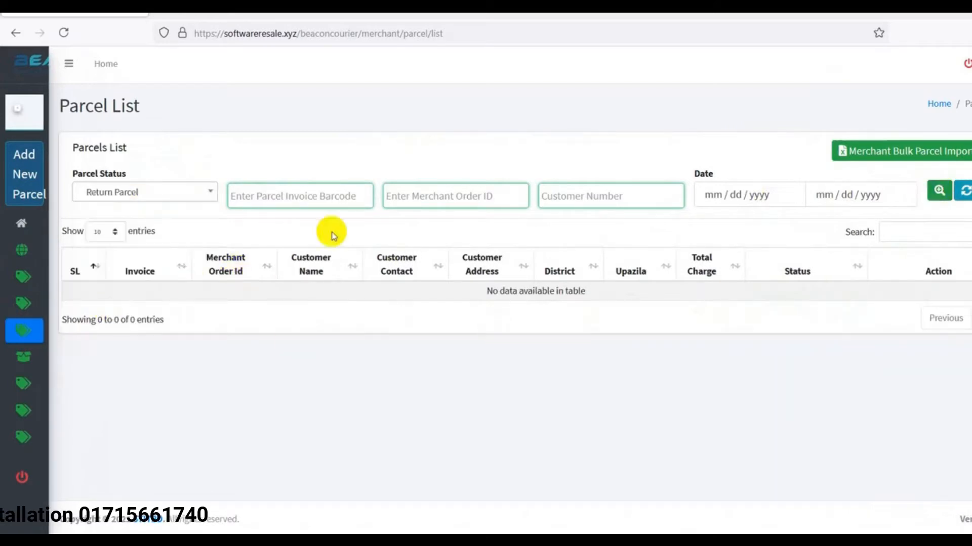
{"action": "left_click", "coordinate": [940, 192]}
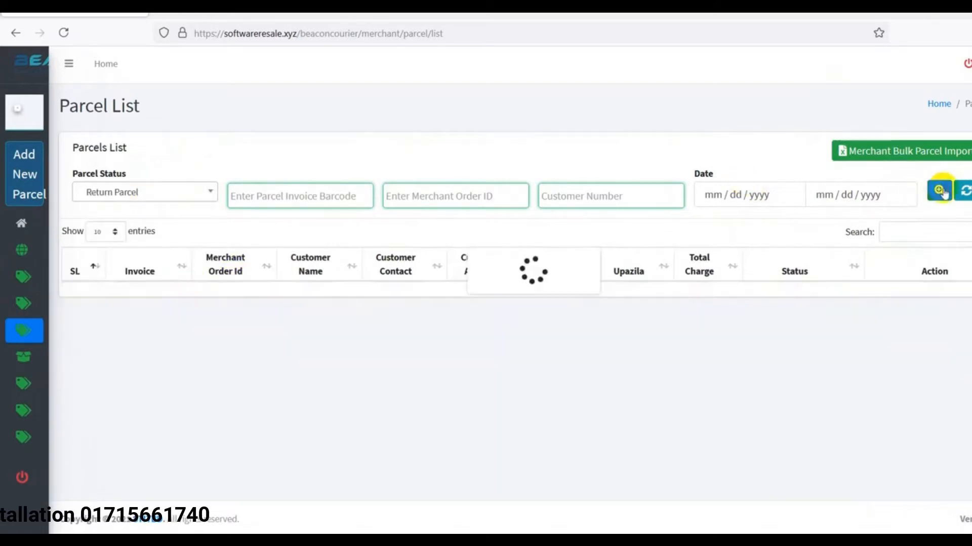
Search the parcel list by Waiting For Pickup, then by Waiting For Delivery status
{"action": "left_click", "coordinate": [163, 194]}
{"action": "left_click", "coordinate": [108, 328]}
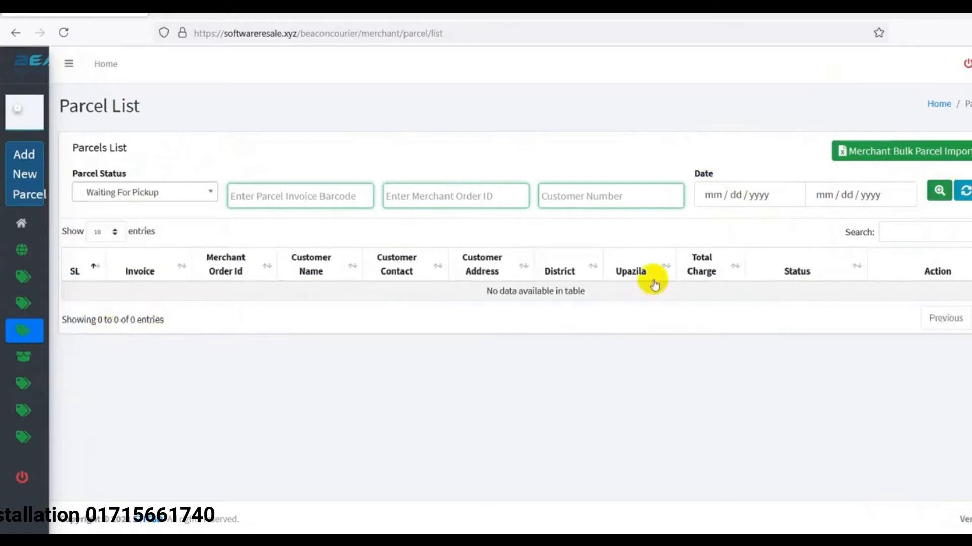
{"action": "left_click", "coordinate": [939, 192]}
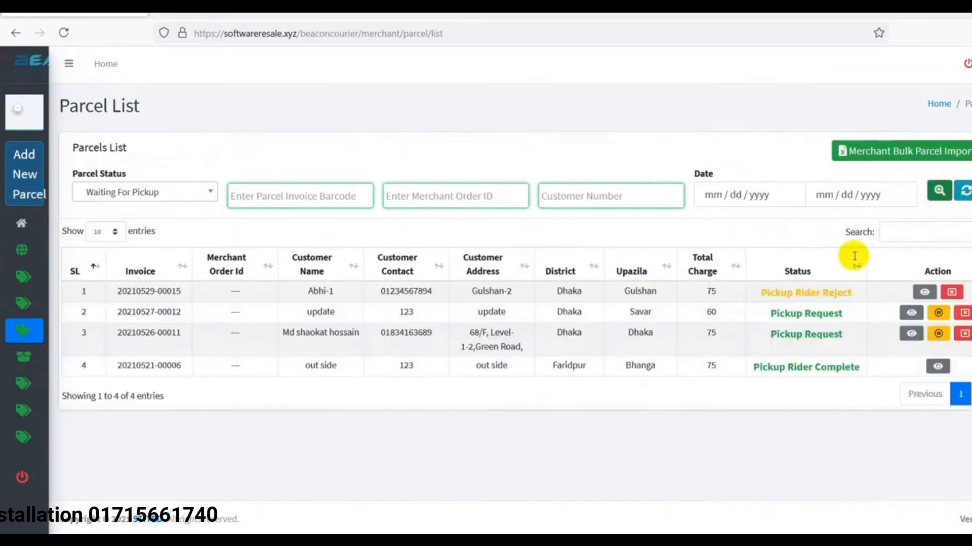
{"action": "left_click", "coordinate": [167, 193]}
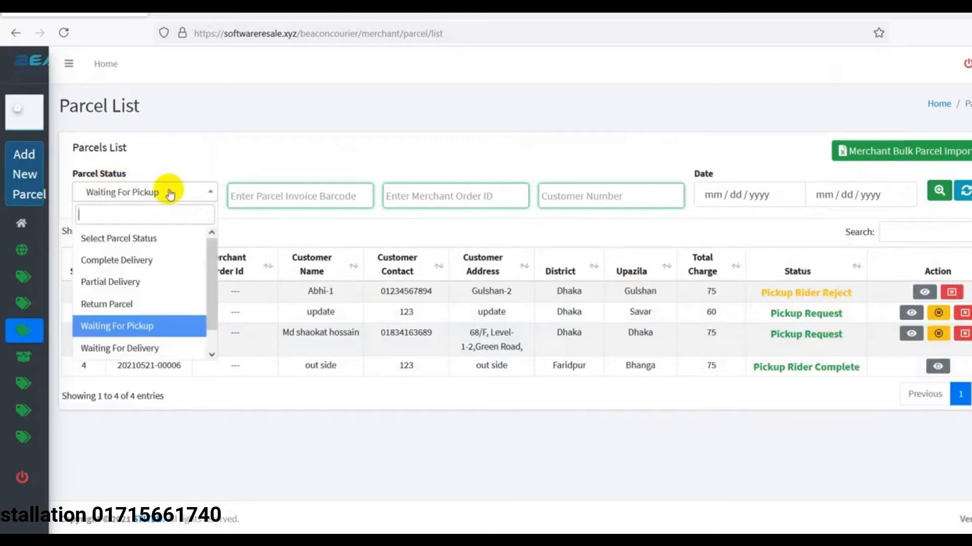
{"action": "left_click", "coordinate": [124, 349]}
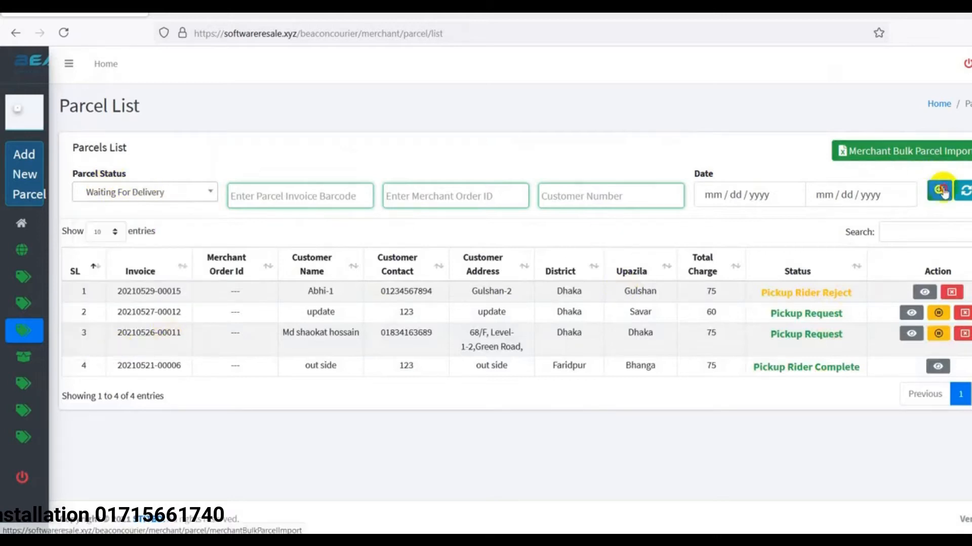
{"action": "left_click", "coordinate": [939, 191]}
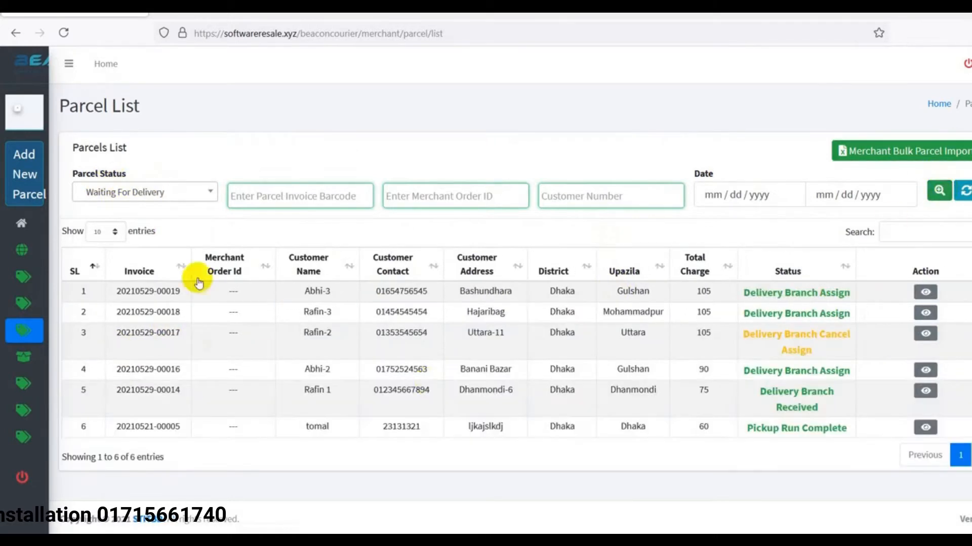
Search for Cancel Parcel status parcels, then focus the invoice barcode filter
{"action": "left_click", "coordinate": [152, 194]}
{"action": "scroll", "coordinate": [147, 309], "scroll_direction": "down", "scroll_amount": 1}
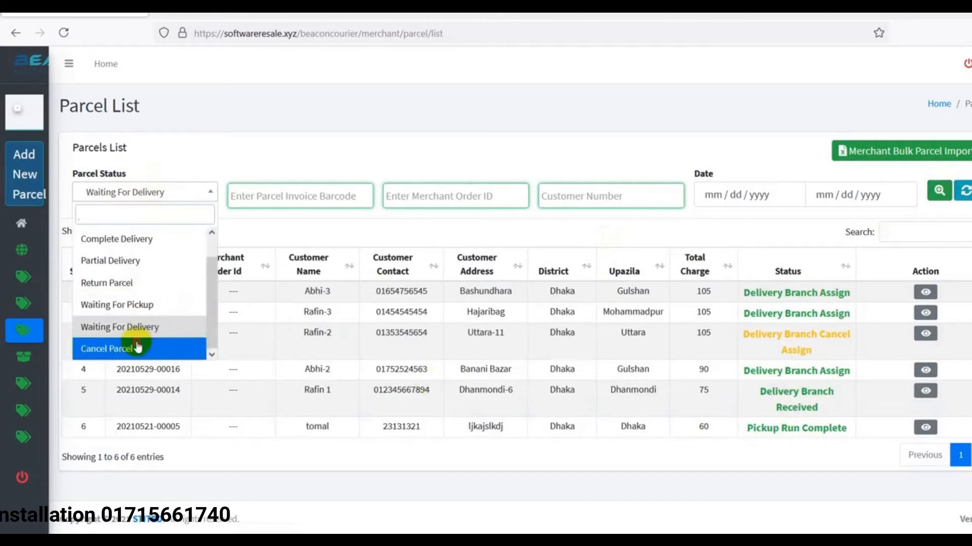
{"action": "left_click", "coordinate": [172, 348]}
{"action": "left_click", "coordinate": [942, 191]}
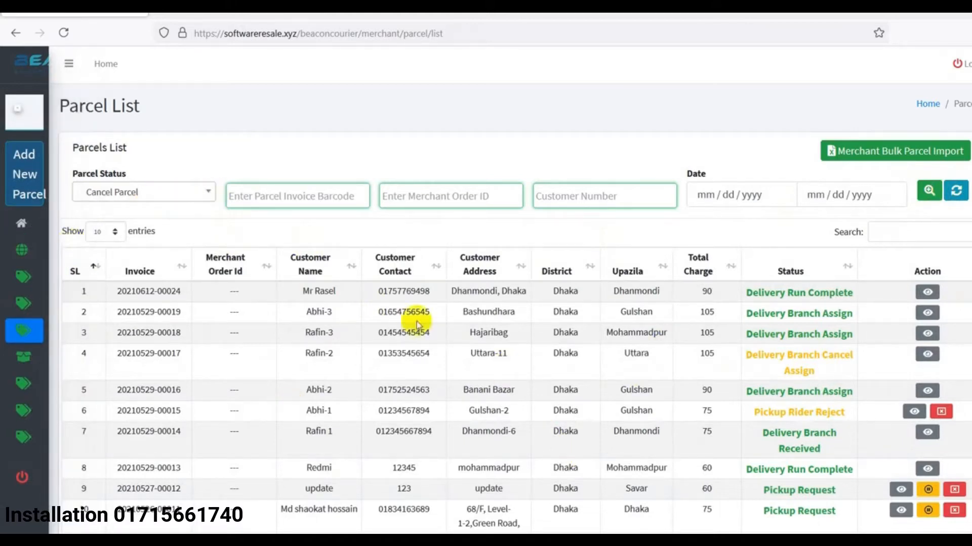
{"action": "left_click", "coordinate": [310, 198]}
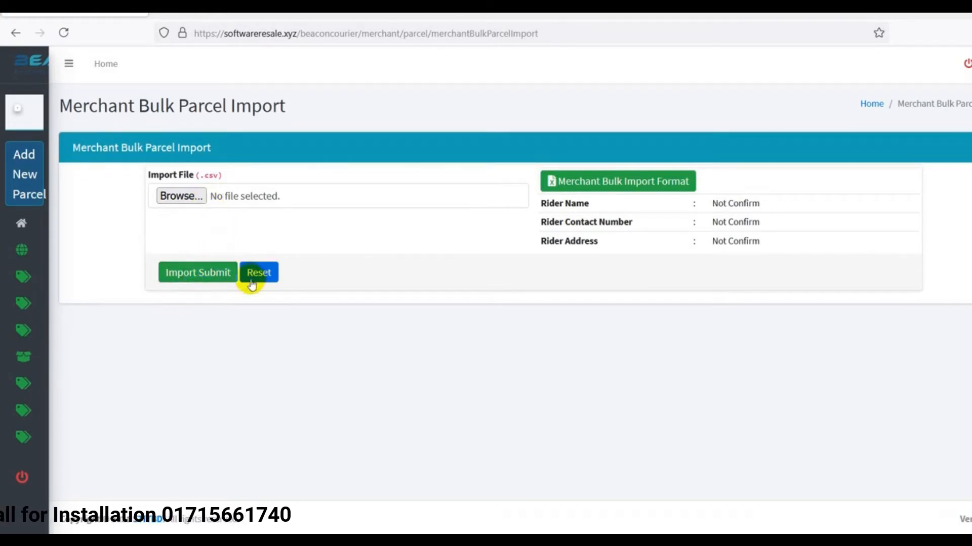
Open Account's Delivery Payment List showing the three merchant payments
{"action": "mouse_move", "coordinate": [18, 224]}
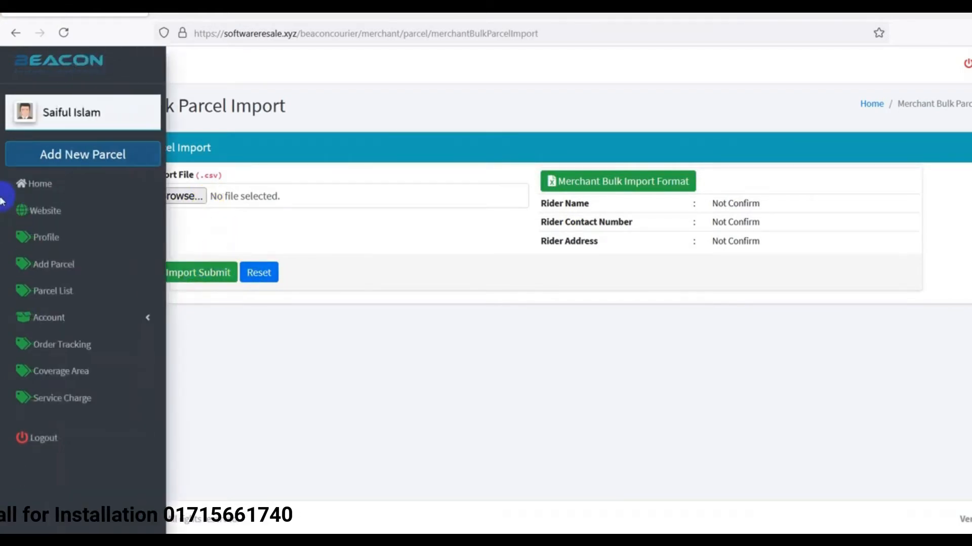
{"action": "left_click", "coordinate": [82, 322]}
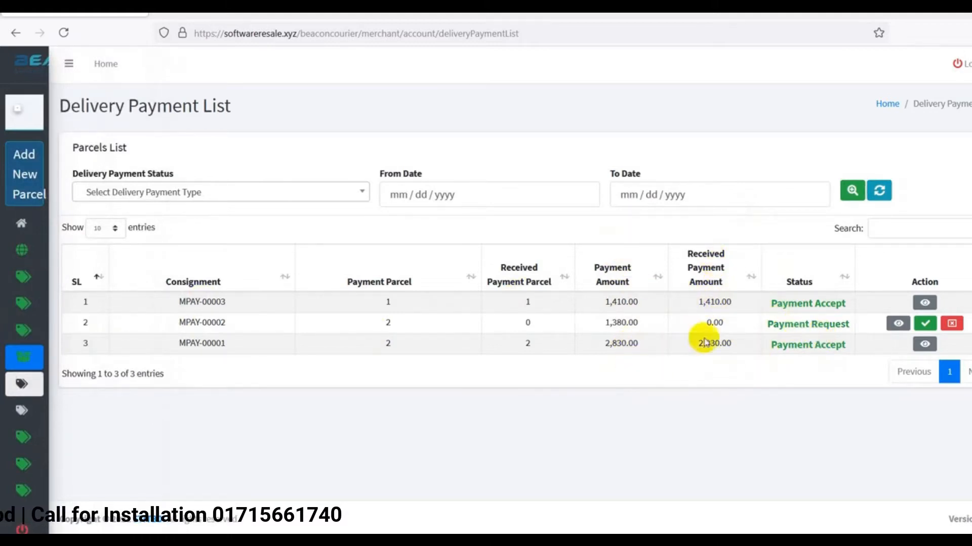
Open the Delivery Parcel List under Account and scroll through its 15 delivered parcels
{"action": "mouse_move", "coordinate": [30, 357]}
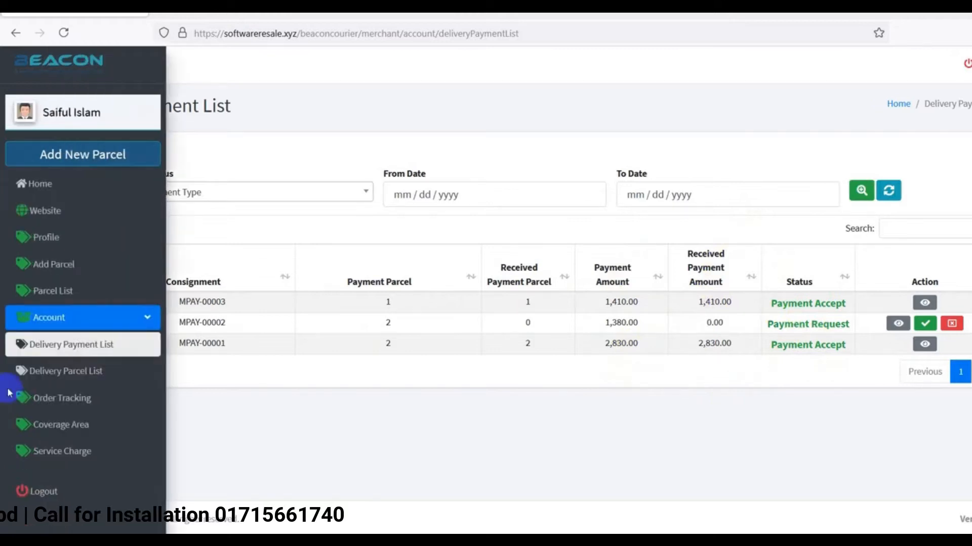
{"action": "left_click", "coordinate": [57, 374]}
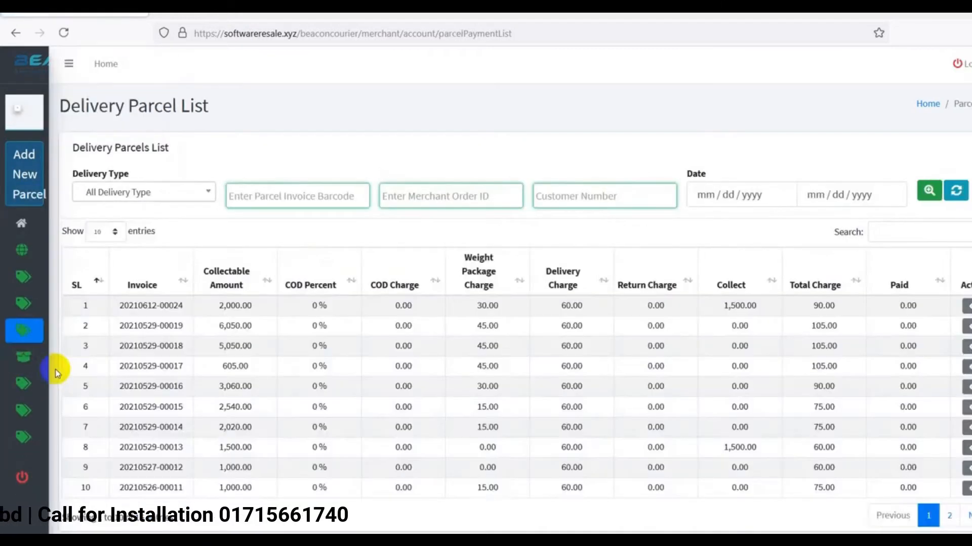
{"action": "scroll", "coordinate": [284, 339], "scroll_direction": "down", "scroll_amount": 1}
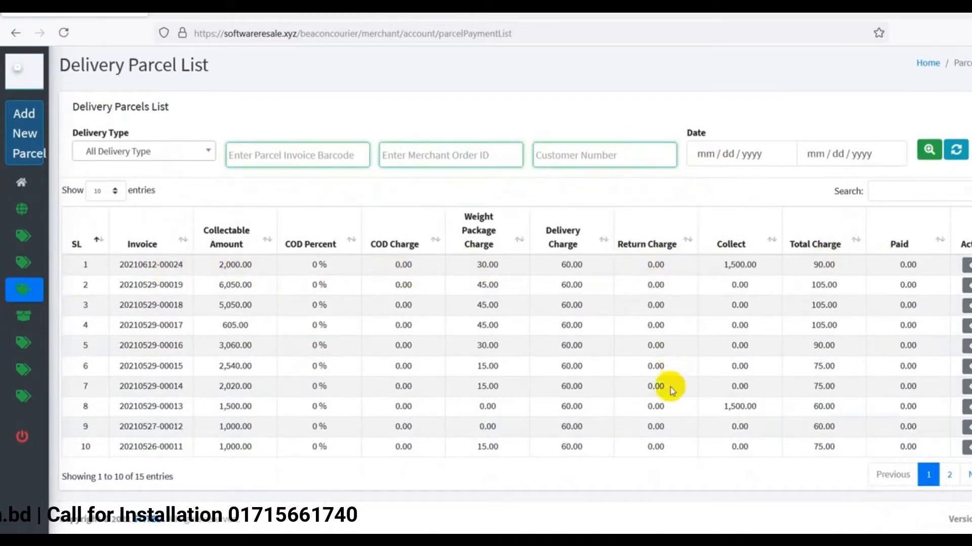
{"action": "mouse_move", "coordinate": [23, 314]}
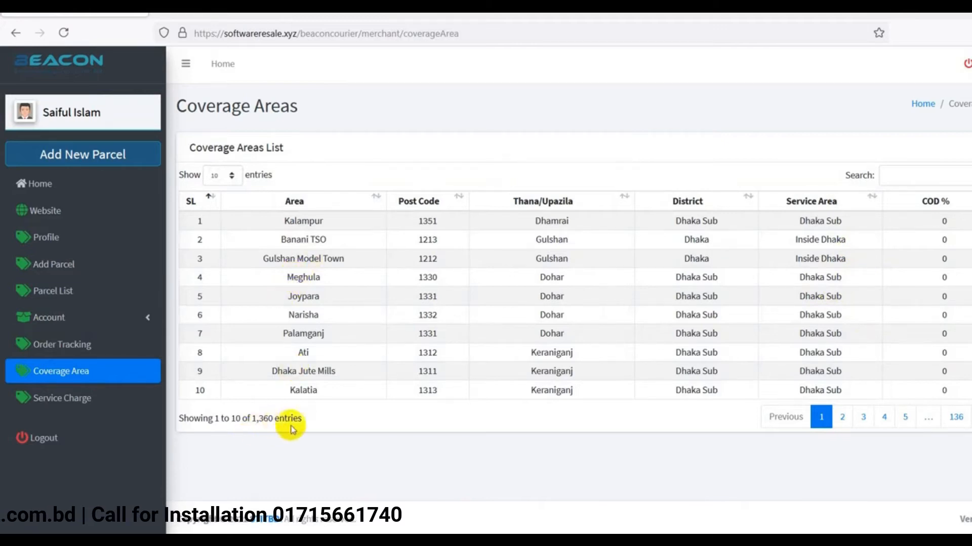
Check the total coverage-area count and show 50 coverage areas per page
{"action": "left_click_drag", "start_coordinate": [306, 421], "coordinate": [181, 418]}
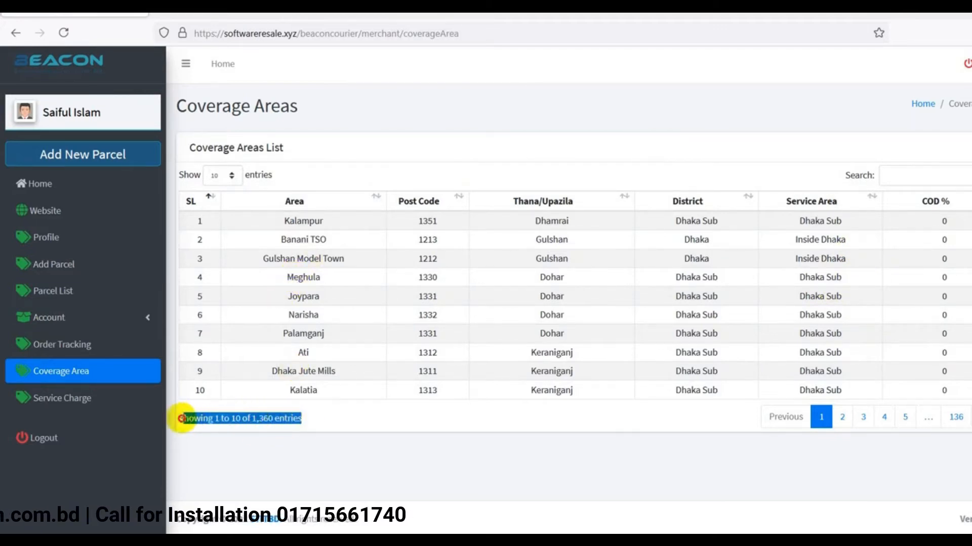
{"action": "left_click", "coordinate": [348, 431]}
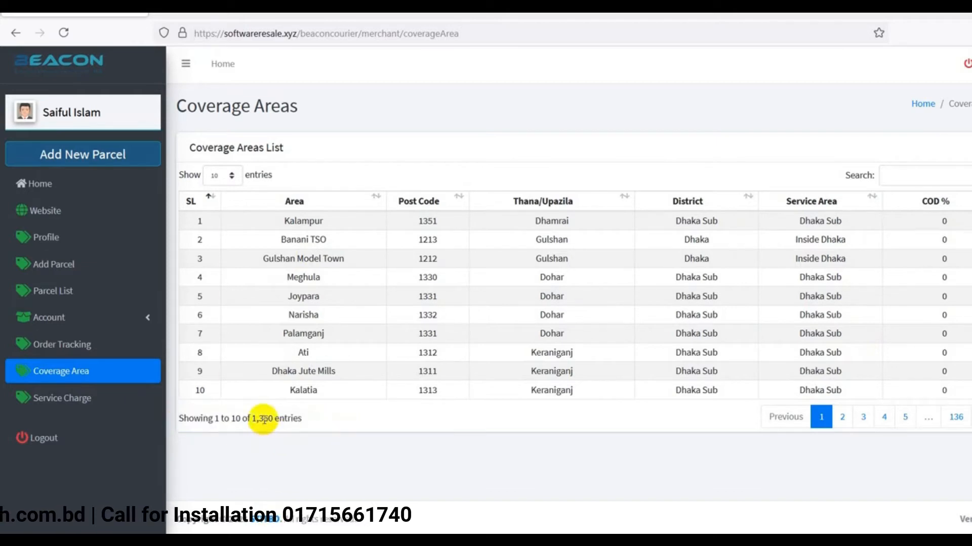
{"action": "left_click", "coordinate": [226, 177]}
{"action": "left_click", "coordinate": [218, 226]}
{"action": "scroll", "coordinate": [850, 319], "scroll_direction": "down", "scroll_amount": 13}
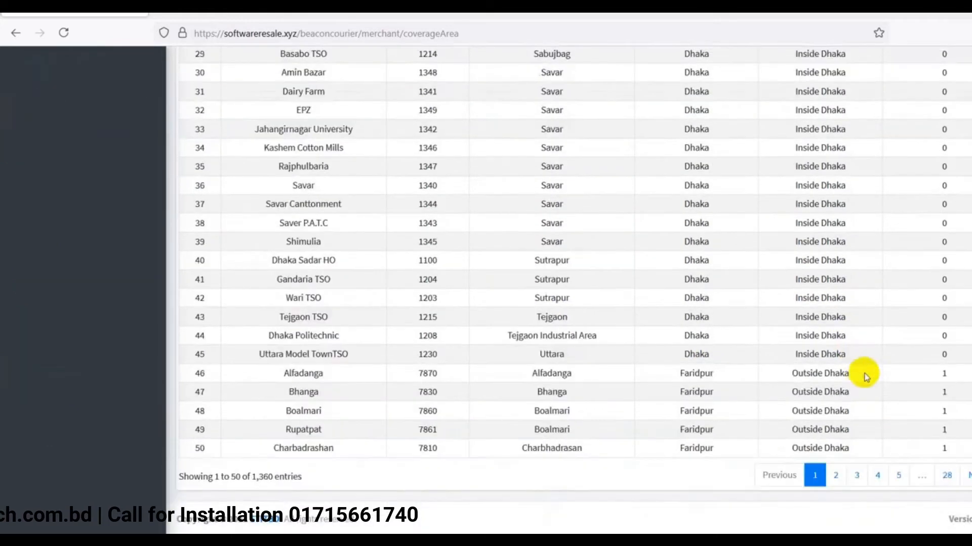
Page through the coverage areas from page 2 to page 5 (rows 201–250)
{"action": "left_click", "coordinate": [837, 481]}
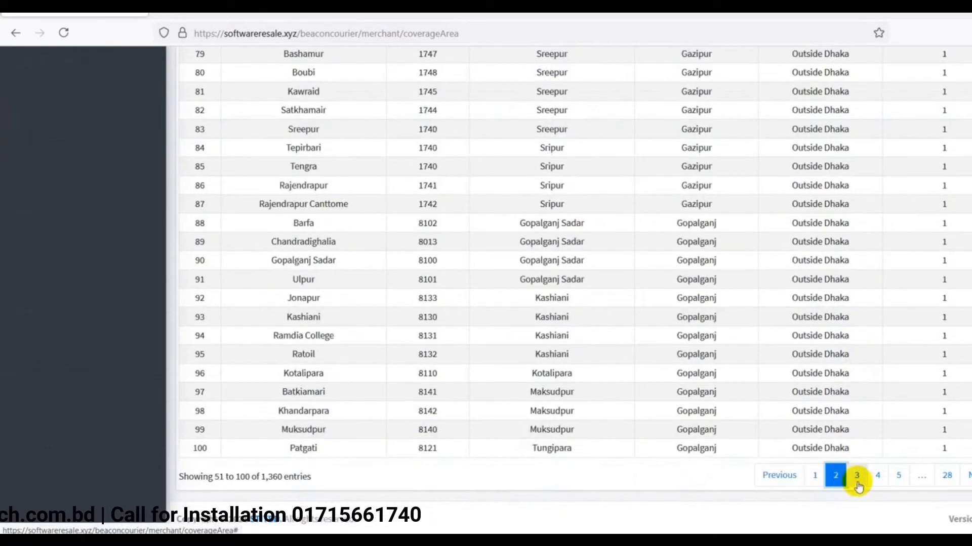
{"action": "left_click", "coordinate": [860, 481]}
{"action": "left_click", "coordinate": [880, 481]}
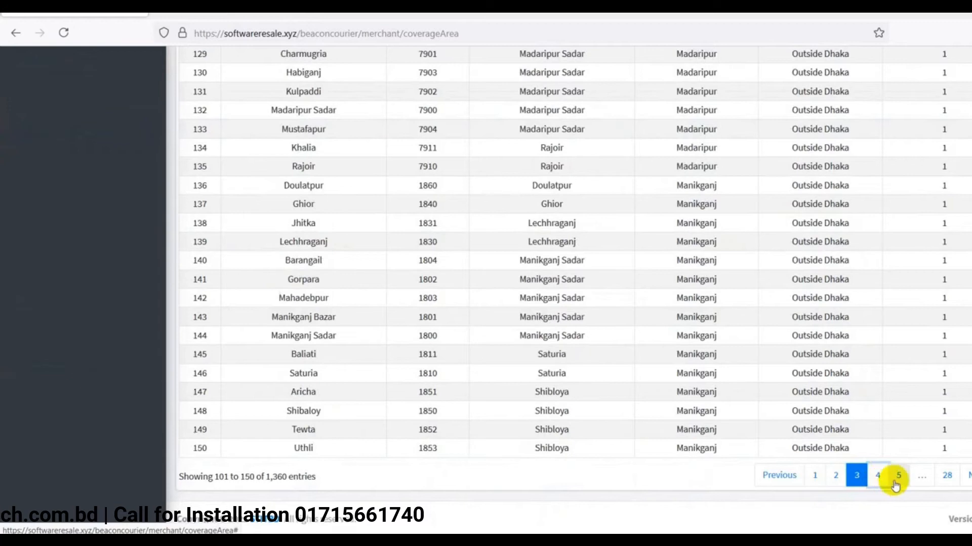
{"action": "left_click", "coordinate": [965, 476]}
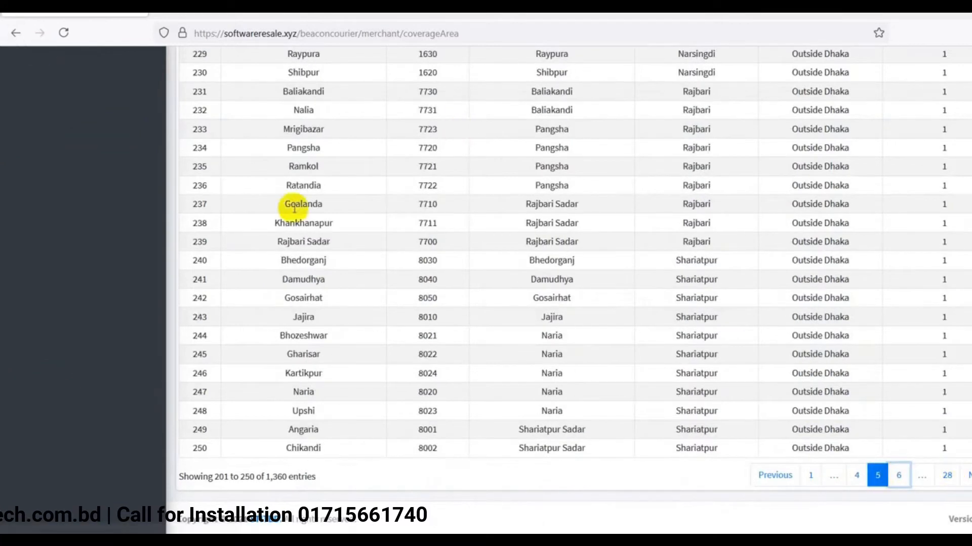
{"action": "scroll", "coordinate": [318, 213], "scroll_direction": "up", "scroll_amount": 12}
{"action": "left_click", "coordinate": [73, 404]}
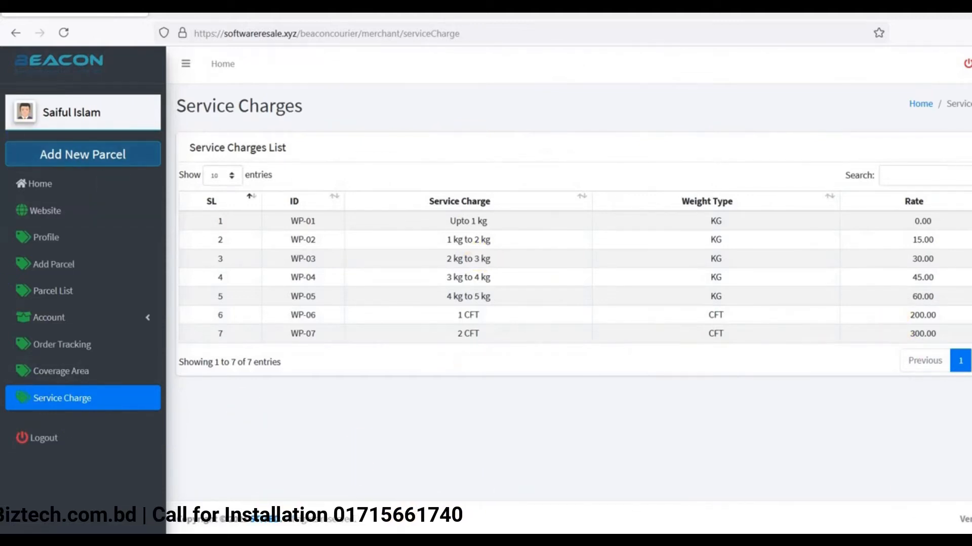
Bring the Chrome window with the Beacon login page forward and select the filled login e-mail
{"action": "mouse_move", "coordinate": [506, 543]}
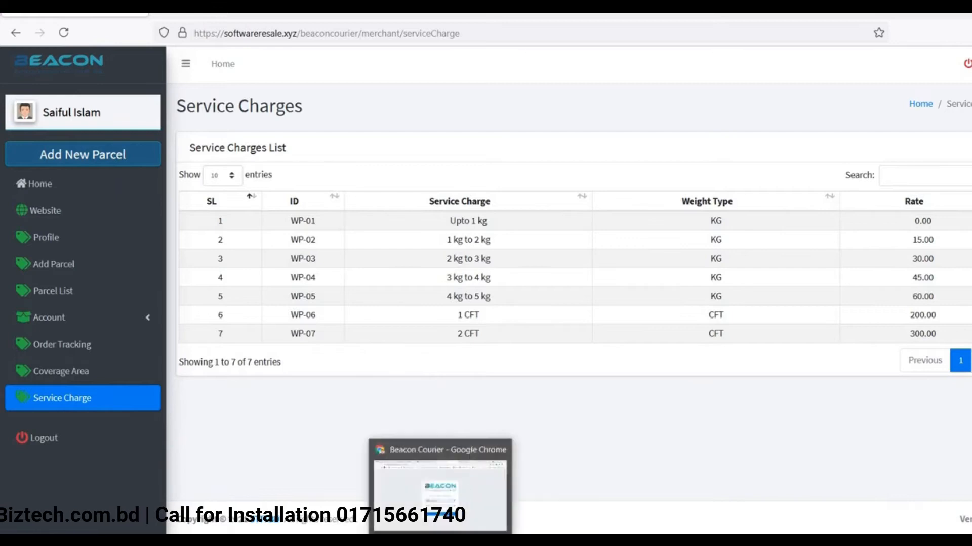
{"action": "left_click", "coordinate": [440, 542]}
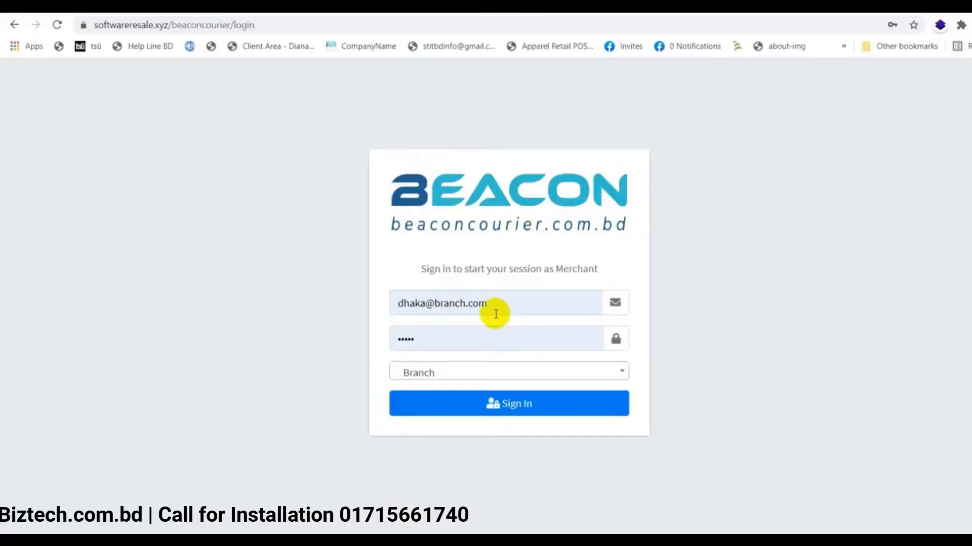
{"action": "left_click", "coordinate": [516, 308]}
{"action": "left_click_drag", "start_coordinate": [525, 308], "coordinate": [396, 298]}
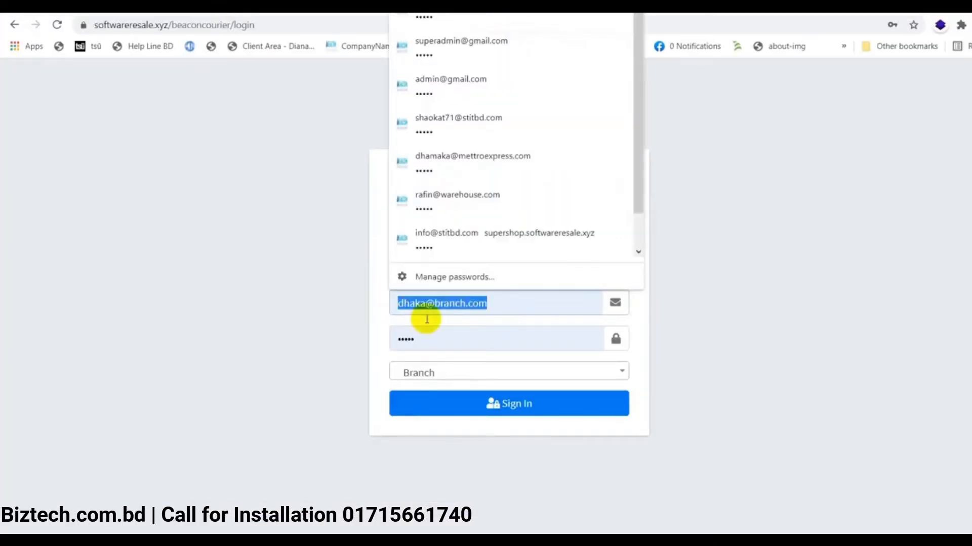
Sign in as the Branch user and dismiss Chrome's password warning
{"action": "left_click", "coordinate": [535, 398]}
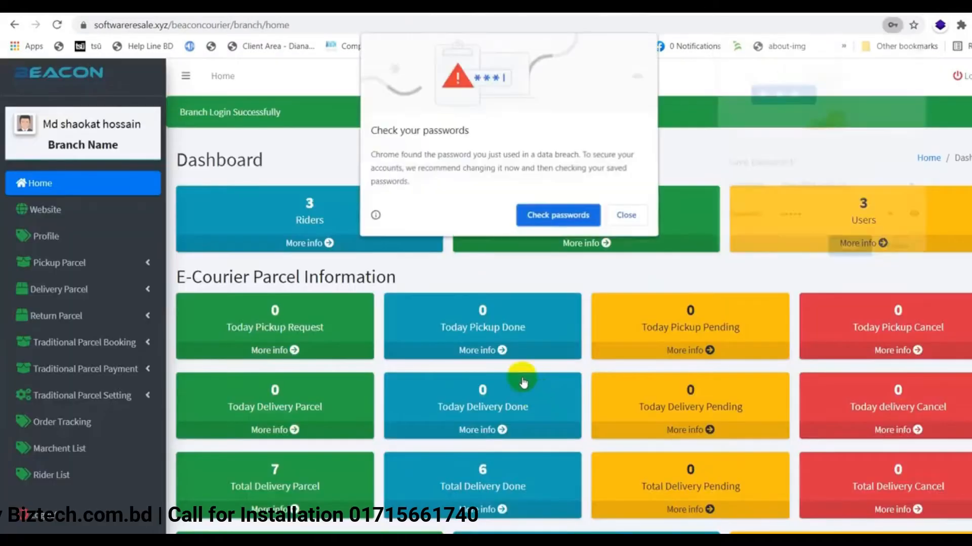
{"action": "left_click", "coordinate": [628, 216]}
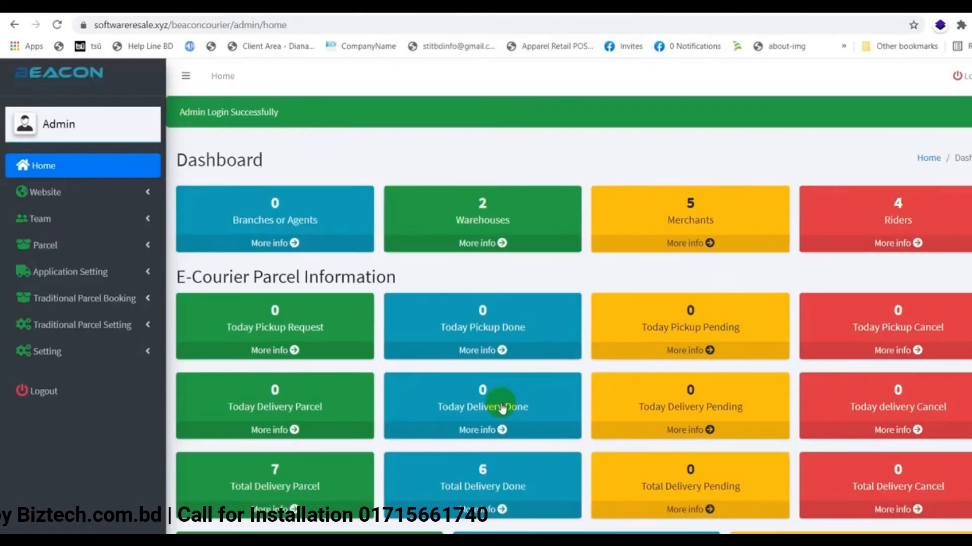
Dismiss the password warning and scroll over the admin dashboard totals
{"action": "left_click", "coordinate": [630, 201]}
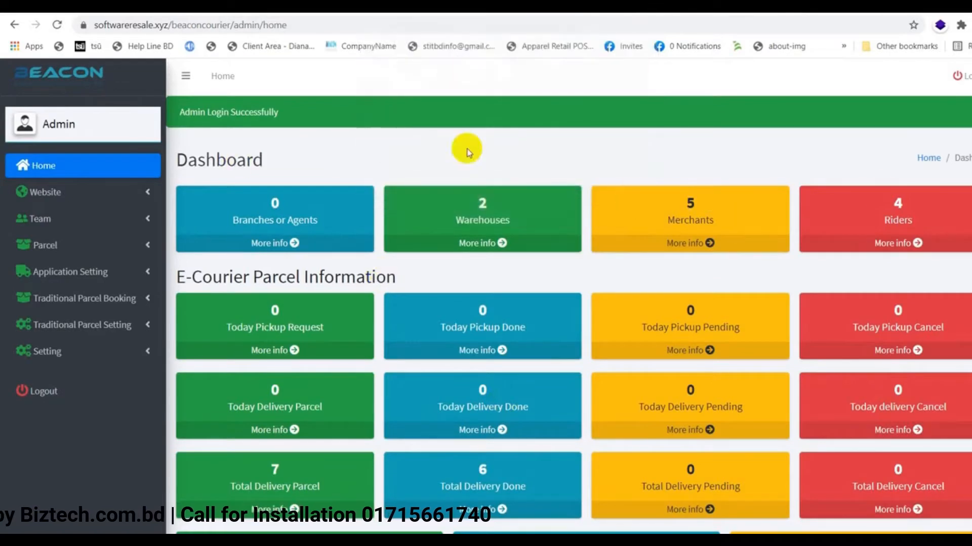
{"action": "scroll", "coordinate": [464, 147], "scroll_direction": "down", "scroll_amount": 6}
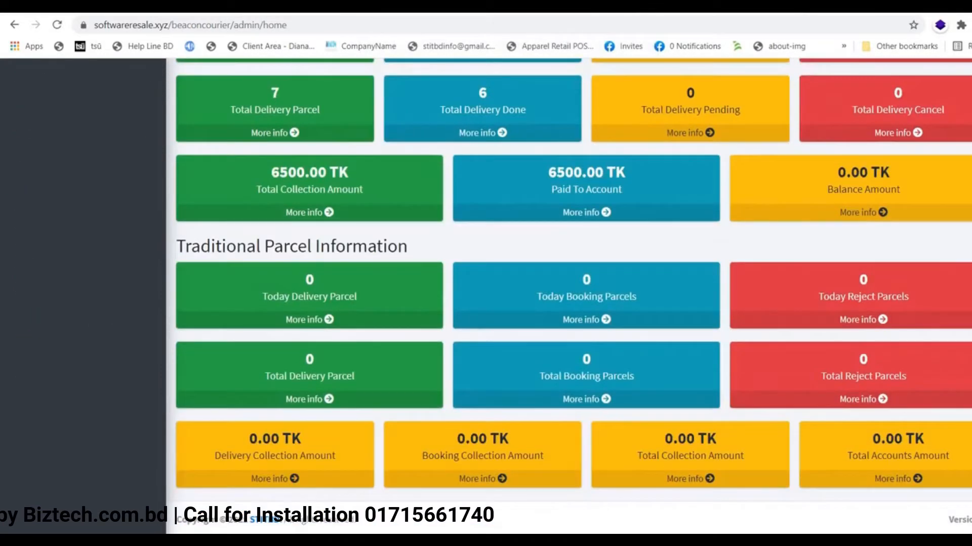
{"action": "scroll", "coordinate": [568, 296], "scroll_direction": "up", "scroll_amount": 5}
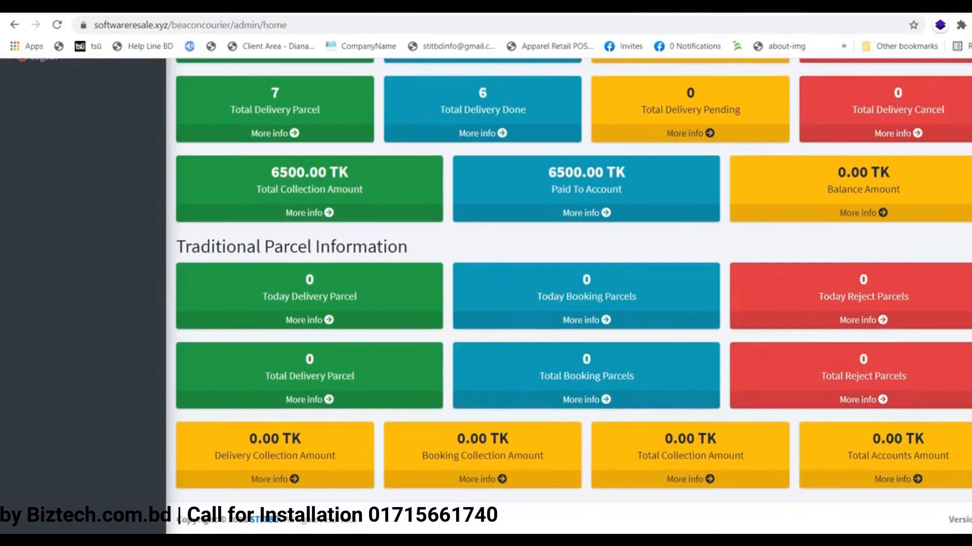
{"action": "scroll", "coordinate": [569, 296], "scroll_direction": "up", "scroll_amount": 2}
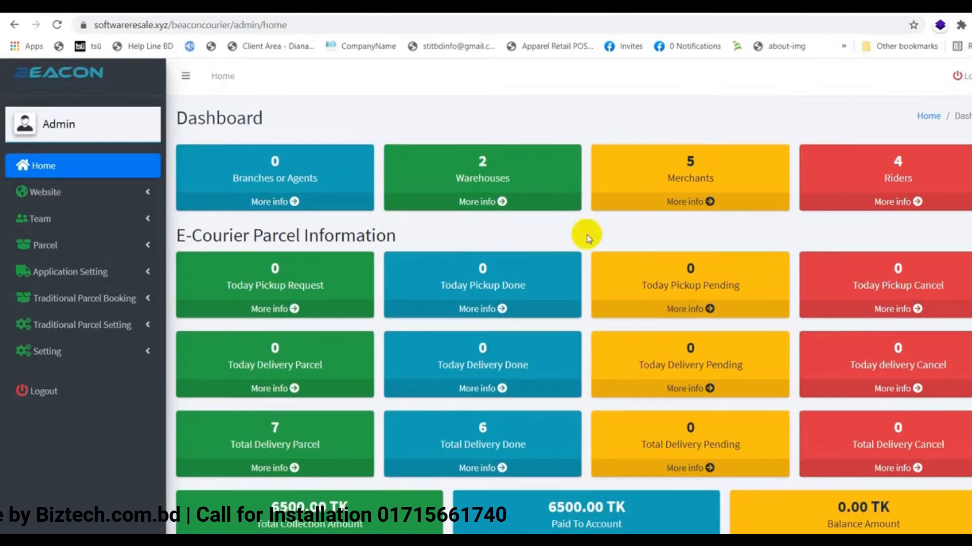
{"action": "scroll", "coordinate": [848, 346], "scroll_direction": "down", "scroll_amount": 5}
{"action": "scroll", "coordinate": [849, 349], "scroll_direction": "up", "scroll_amount": 2}
{"action": "scroll", "coordinate": [850, 350], "scroll_direction": "up", "scroll_amount": 3}
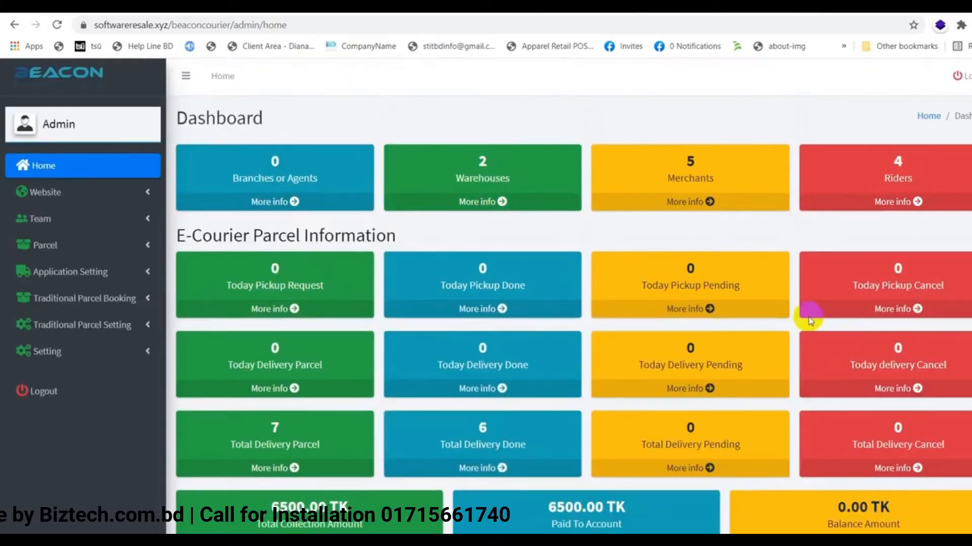
Expand and collapse the Website menu, then expand the Team and Setting menus
{"action": "left_click", "coordinate": [134, 195]}
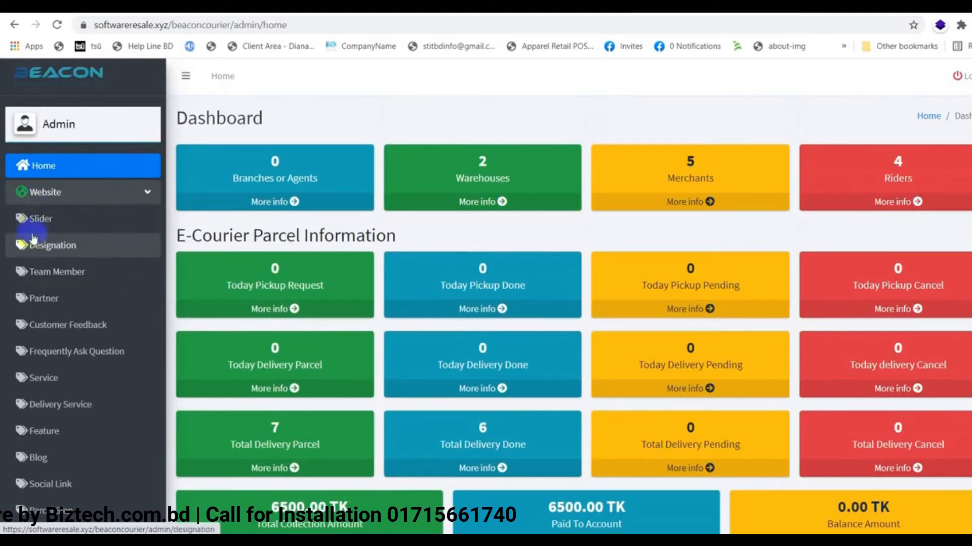
{"action": "scroll", "coordinate": [109, 271], "scroll_direction": "down", "scroll_amount": 4}
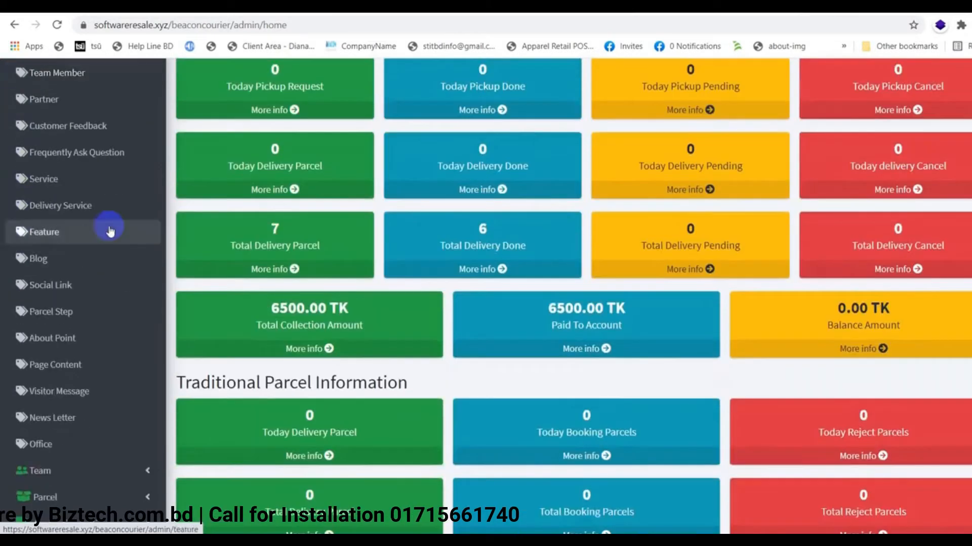
{"action": "scroll", "coordinate": [86, 288], "scroll_direction": "up", "scroll_amount": 4}
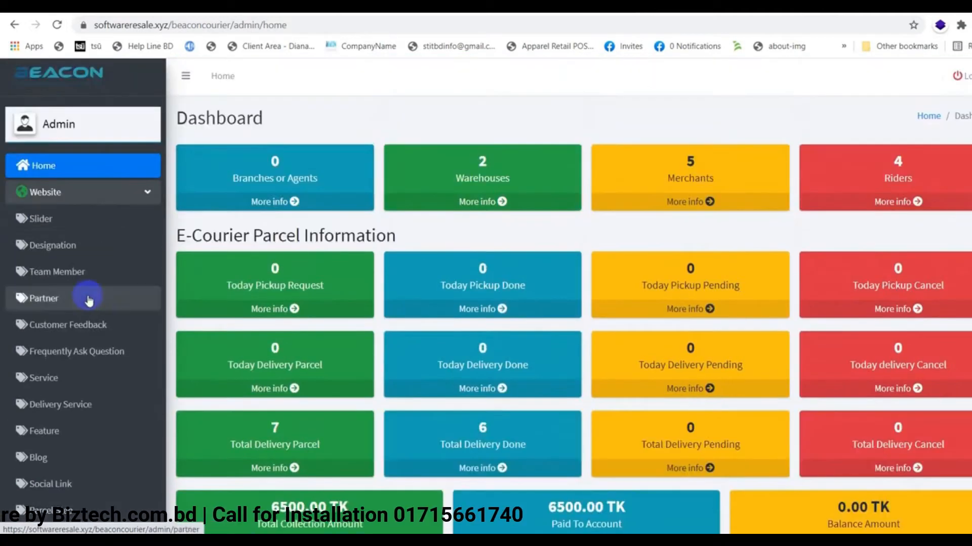
{"action": "left_click", "coordinate": [141, 193]}
{"action": "left_click", "coordinate": [122, 217]}
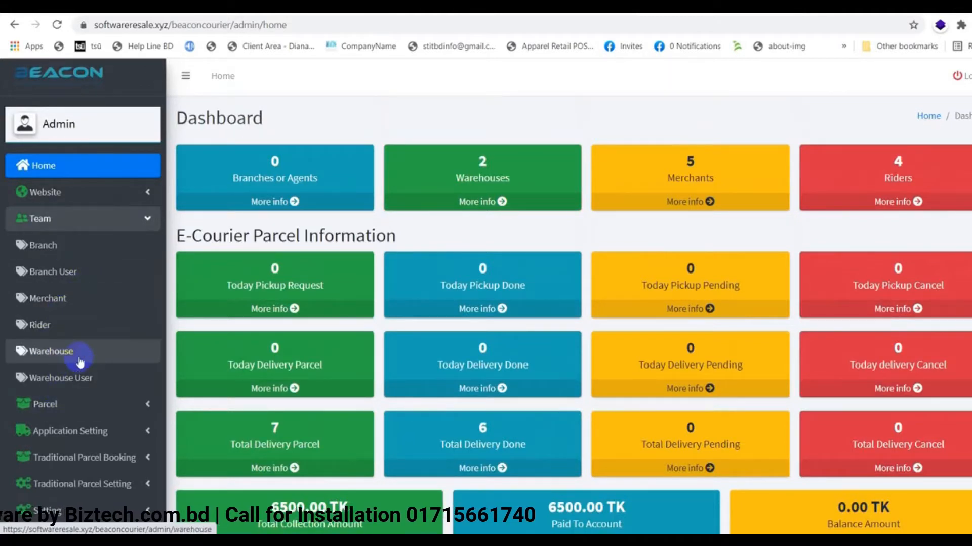
{"action": "scroll", "coordinate": [80, 359], "scroll_direction": "down", "scroll_amount": 5}
{"action": "left_click", "coordinate": [105, 250]}
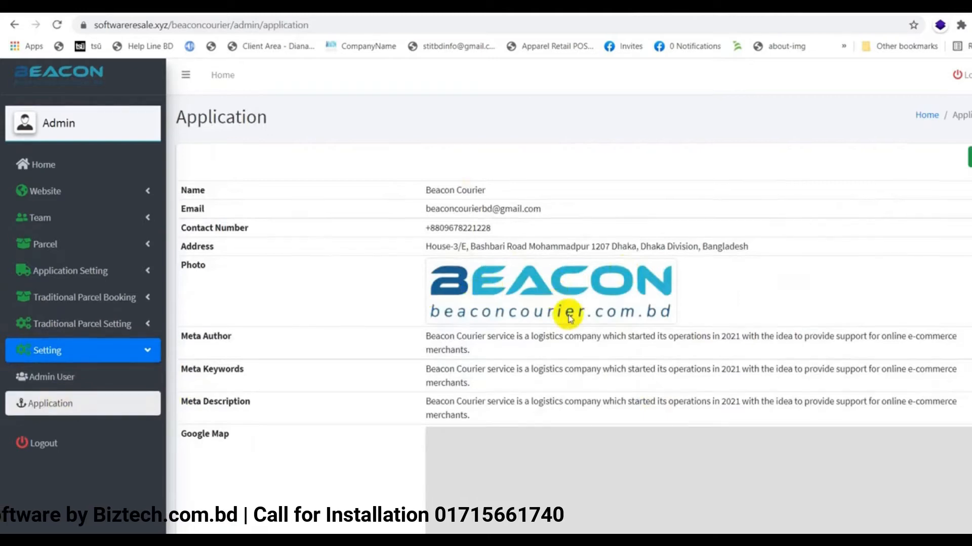
Collapse the Setting group and expand Team in the sidebar to reach Branch
{"action": "scroll", "coordinate": [568, 317], "scroll_direction": "down", "scroll_amount": 5}
{"action": "scroll", "coordinate": [568, 317], "scroll_direction": "up", "scroll_amount": 5}
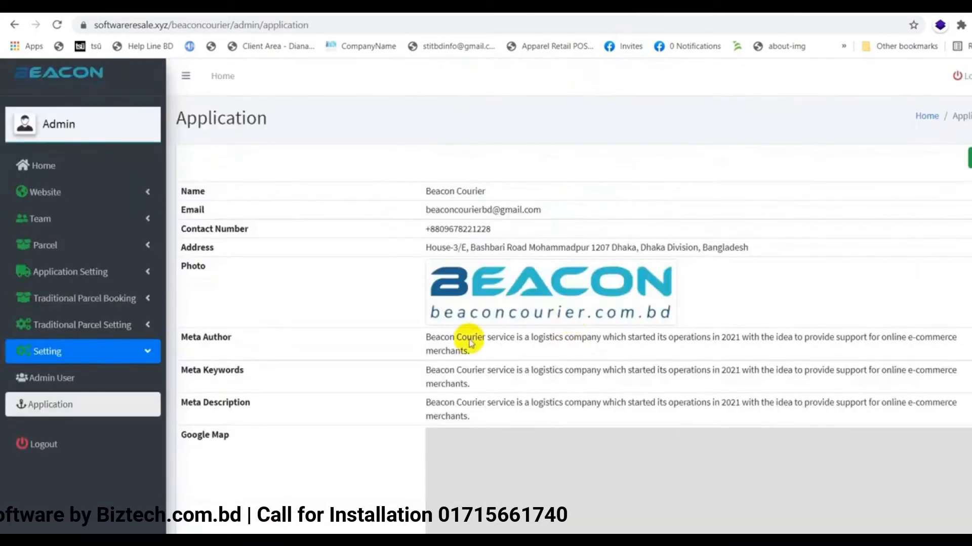
{"action": "left_click", "coordinate": [79, 351]}
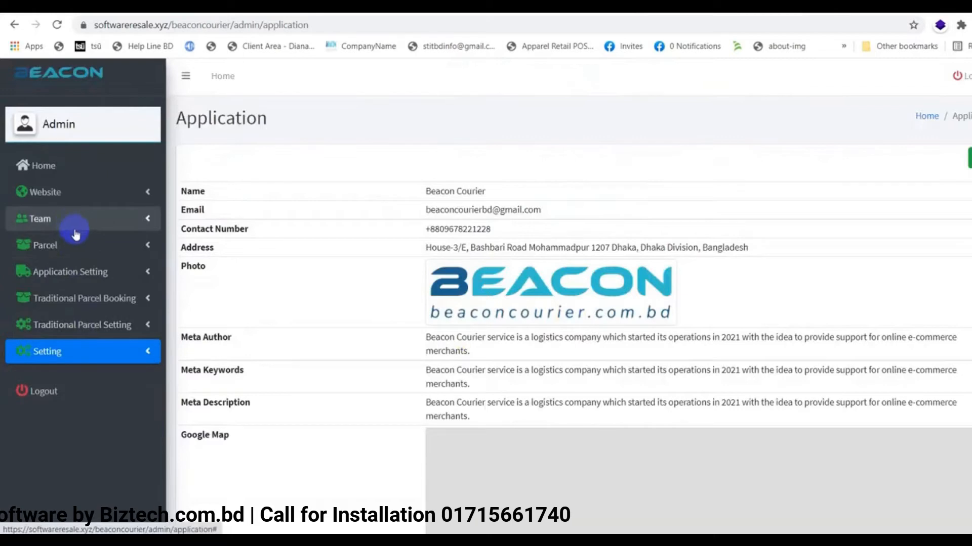
{"action": "left_click", "coordinate": [94, 221]}
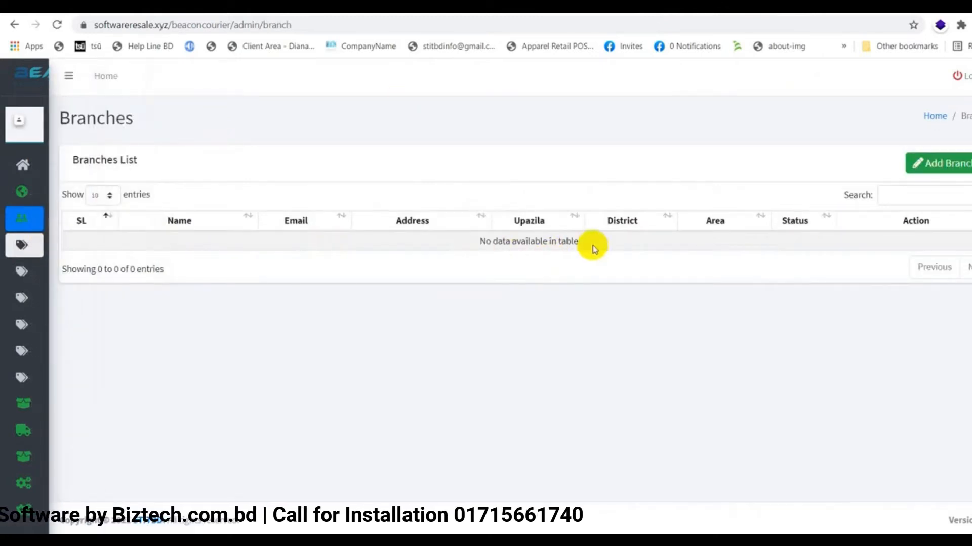
Review the Branch Users list, confirming all three users show only the placeholder Branch Name
{"action": "mouse_move", "coordinate": [17, 245]}
{"action": "left_click", "coordinate": [50, 280]}
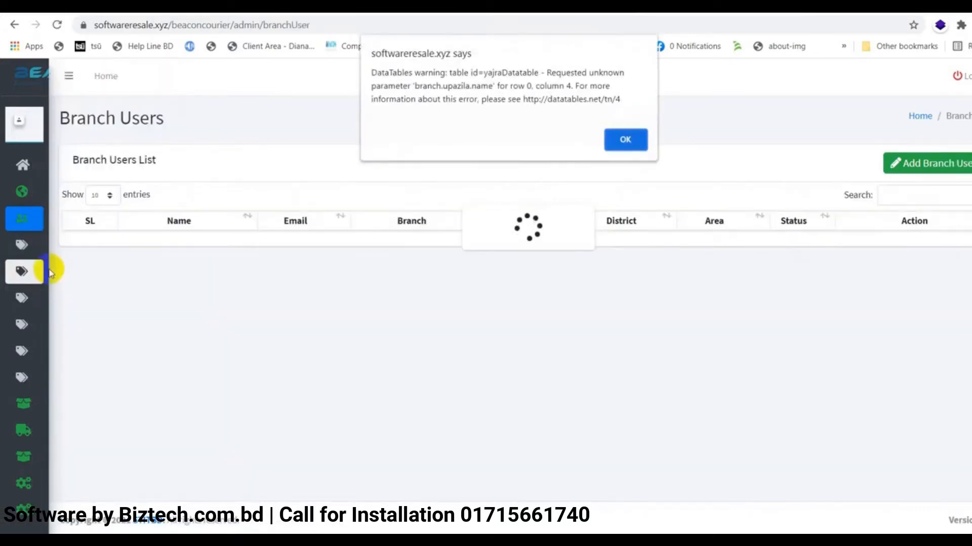
{"action": "left_click", "coordinate": [624, 139]}
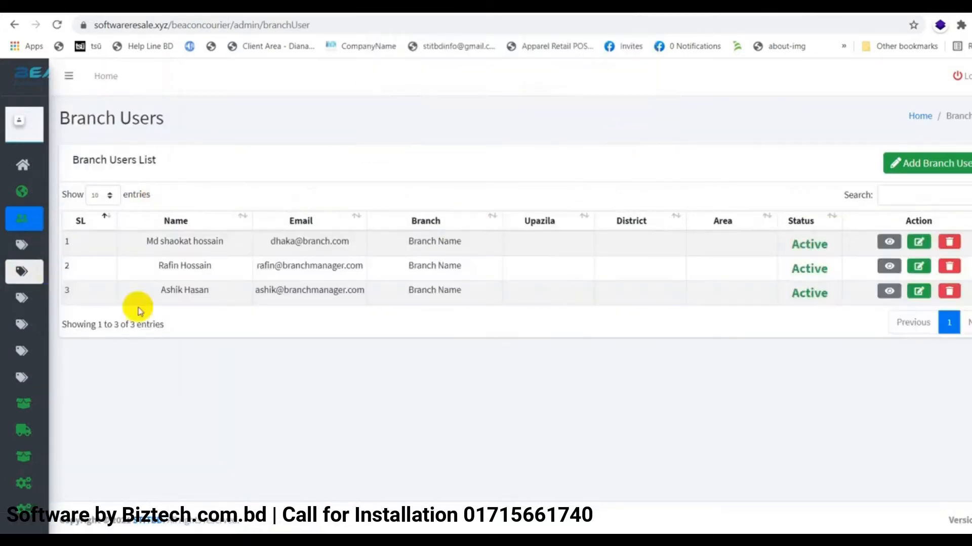
{"action": "mouse_move", "coordinate": [22, 269]}
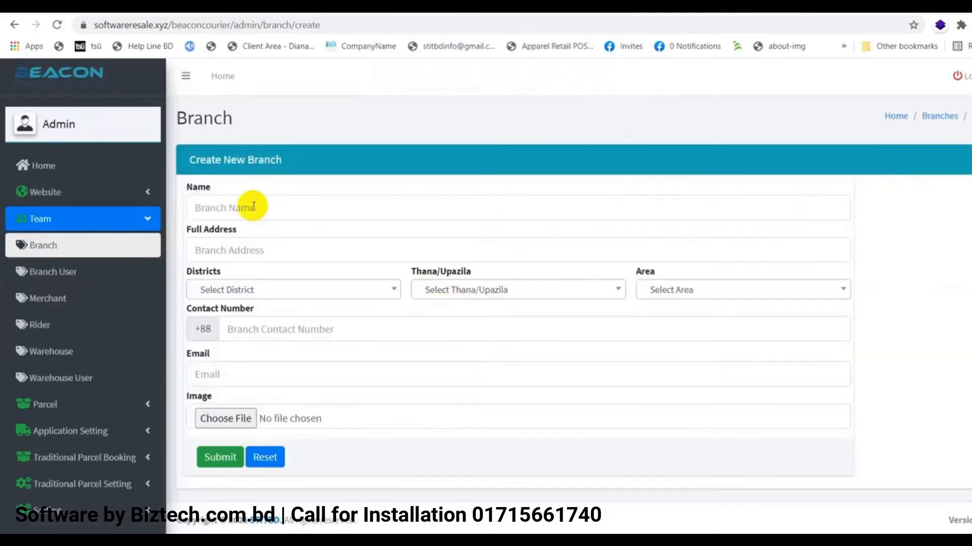
Name the new branch Dhanmondhi Branch and autofill its Green Road address
{"action": "left_click", "coordinate": [250, 206]}
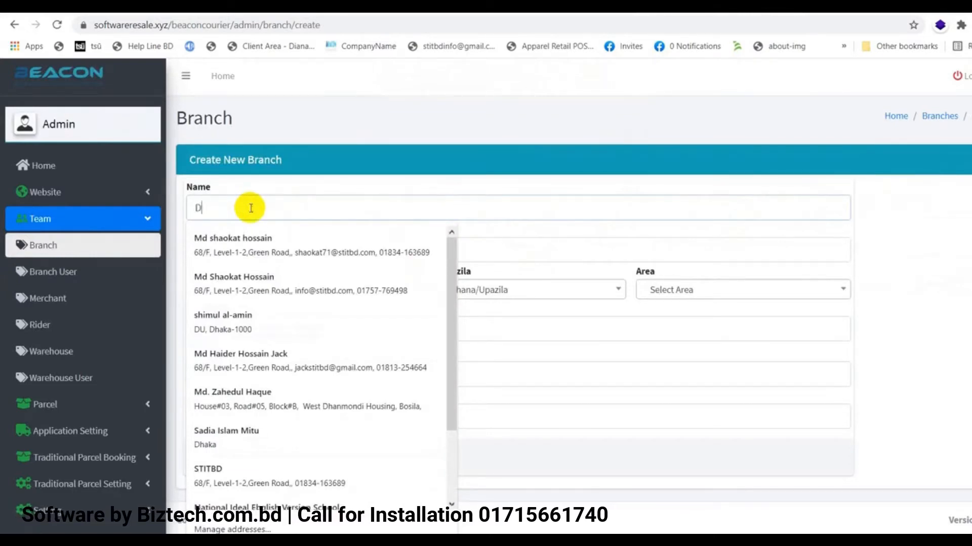
{"action": "type", "text": "D"}
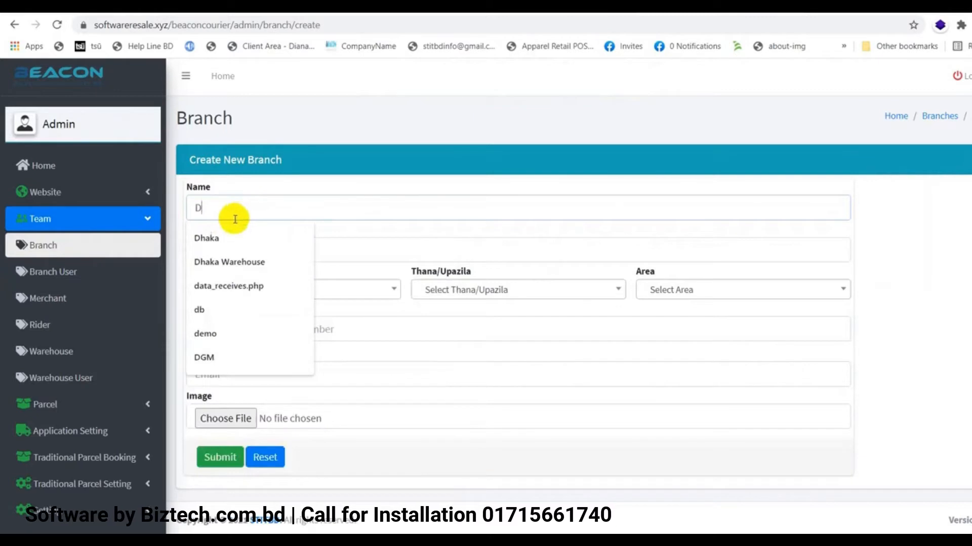
{"action": "type", "text": "hanmondhi Branch"}
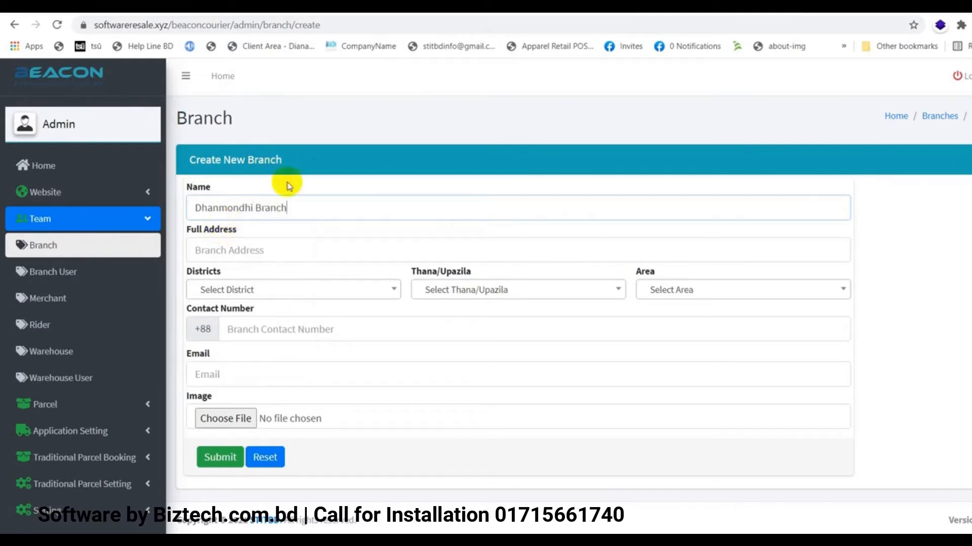
{"action": "left_click", "coordinate": [267, 250]}
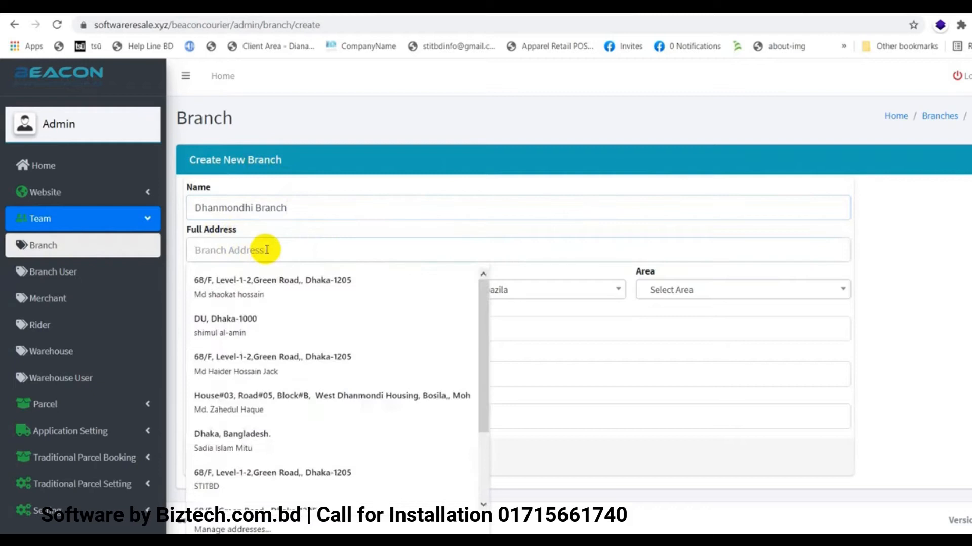
{"action": "left_click", "coordinate": [243, 284]}
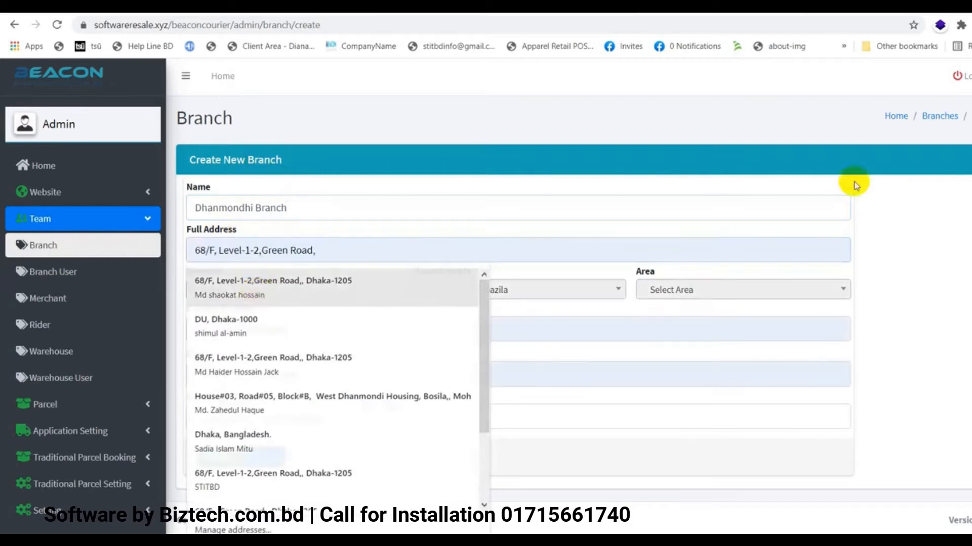
Set district Dhaka, thana Dhanmondi and area Jigatala TSO, then submit the branch
{"action": "left_click", "coordinate": [275, 287]}
{"action": "left_click", "coordinate": [278, 287]}
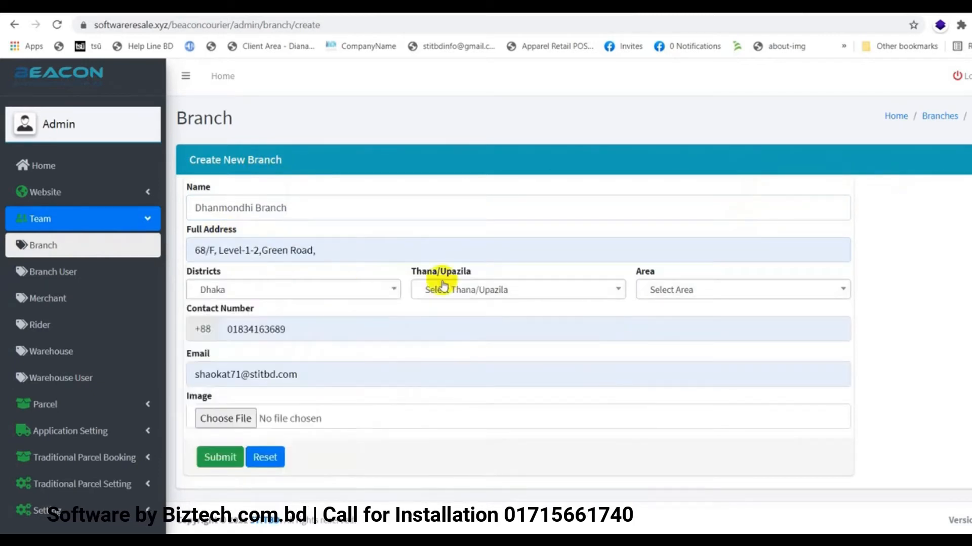
{"action": "left_click", "coordinate": [491, 286]}
{"action": "left_click", "coordinate": [453, 379]}
{"action": "left_click", "coordinate": [718, 293]}
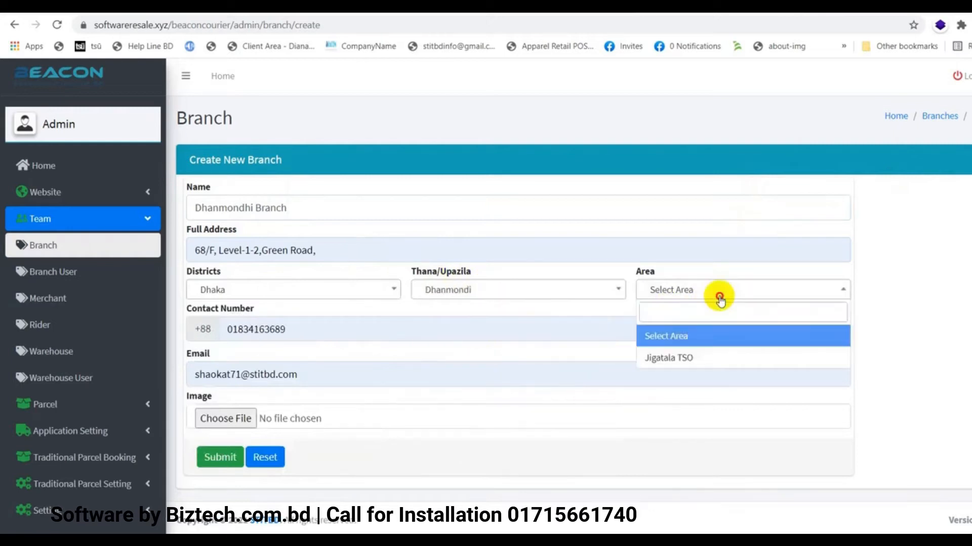
{"action": "left_click", "coordinate": [680, 357]}
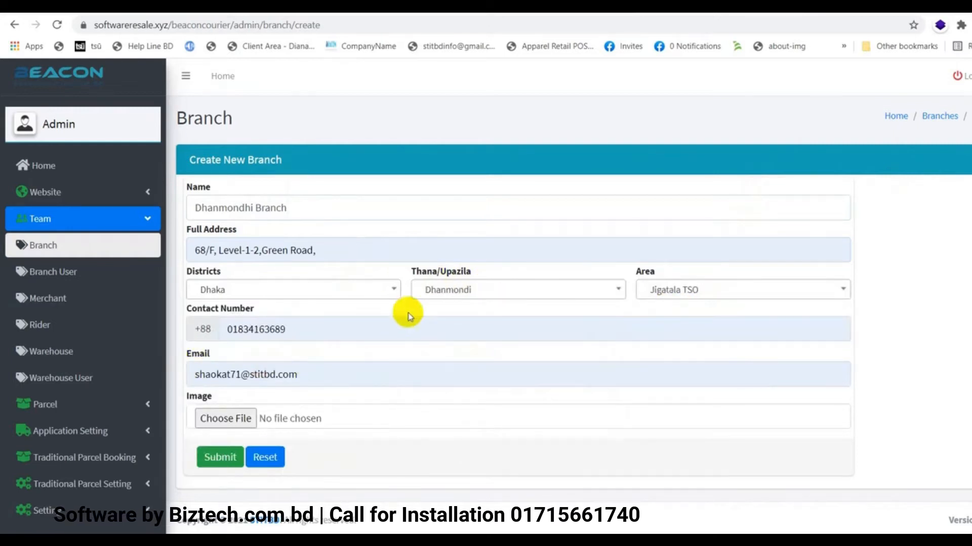
{"action": "scroll", "coordinate": [390, 329], "scroll_direction": "down", "scroll_amount": 1}
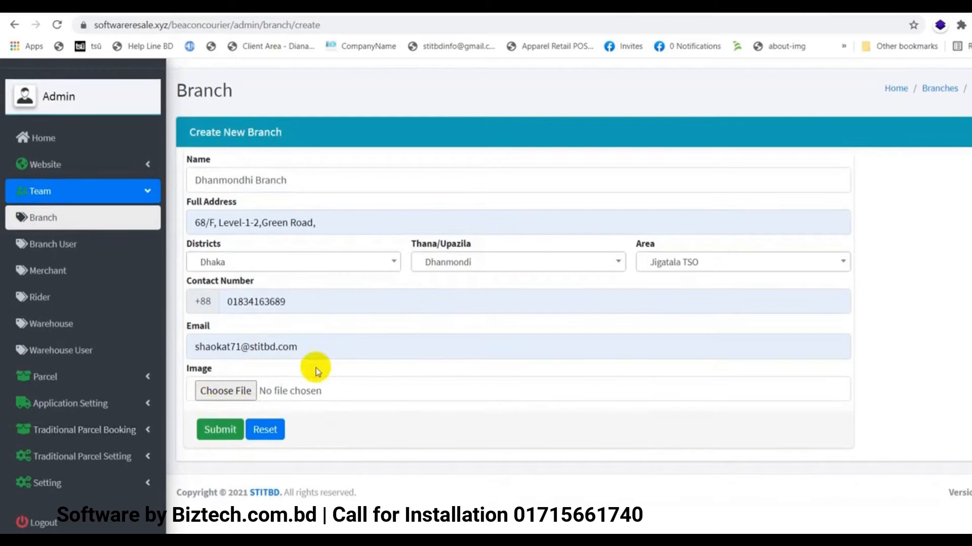
{"action": "left_click", "coordinate": [216, 432]}
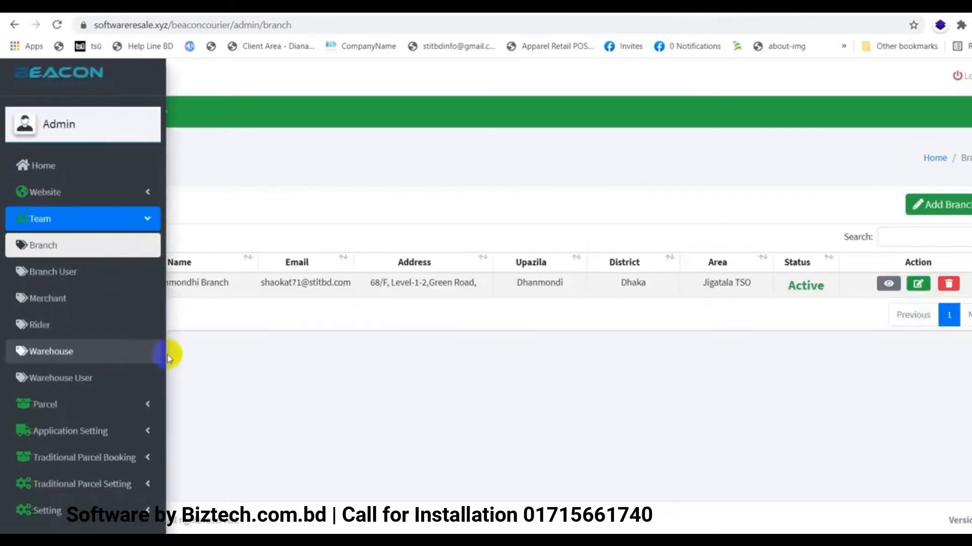
In the Branch Users list, assign the first branch user to Dhanmondhi Branch
{"action": "mouse_move", "coordinate": [2, 310]}
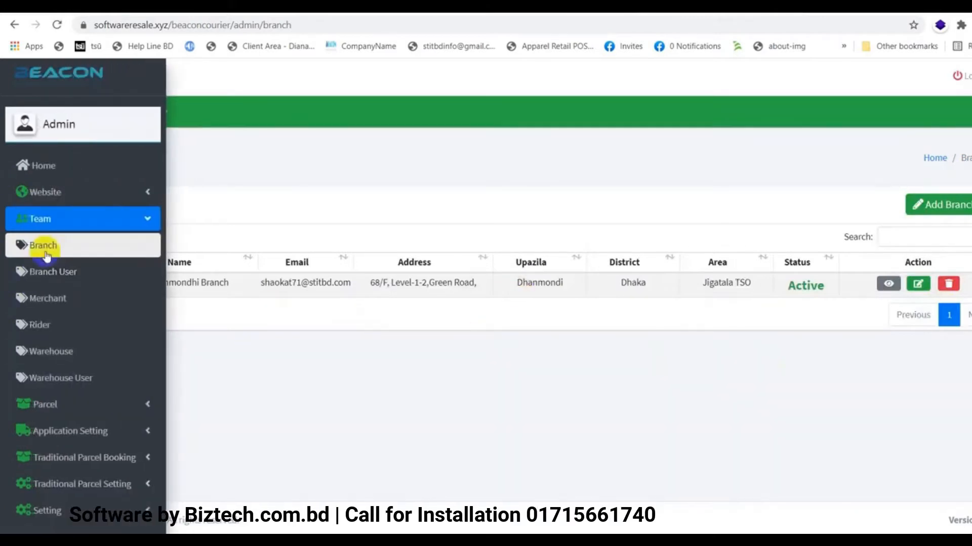
{"action": "left_click", "coordinate": [52, 276]}
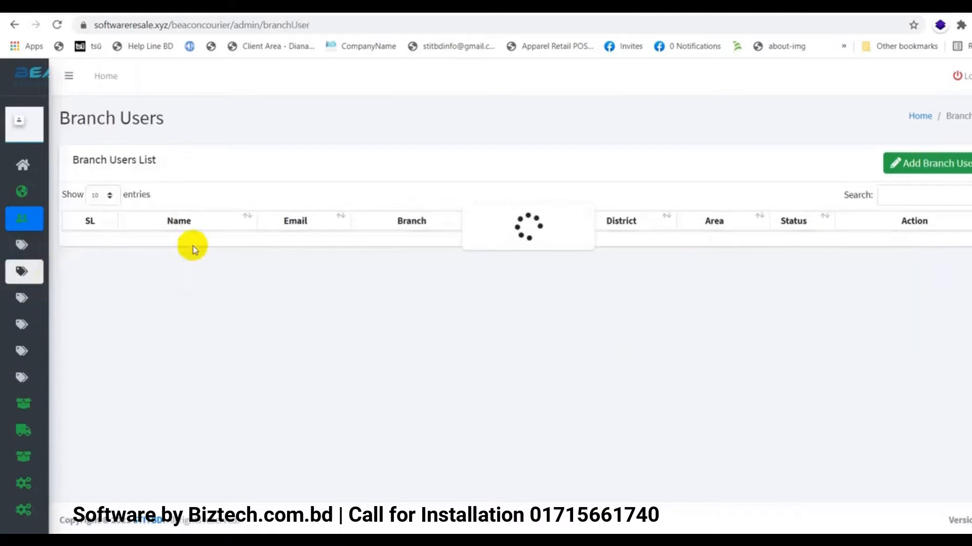
{"action": "left_click", "coordinate": [624, 139]}
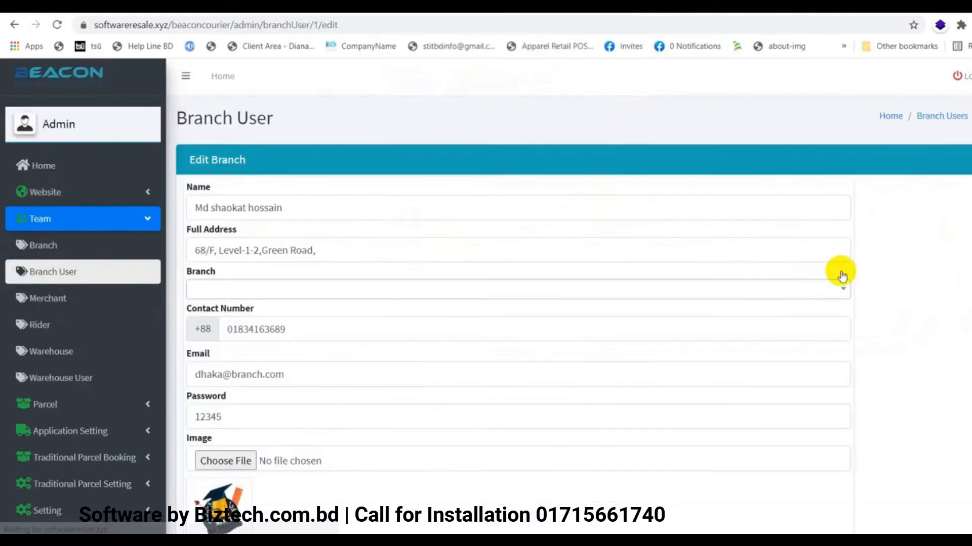
{"action": "scroll", "coordinate": [423, 317], "scroll_direction": "down", "scroll_amount": 3}
{"action": "left_click", "coordinate": [235, 161]}
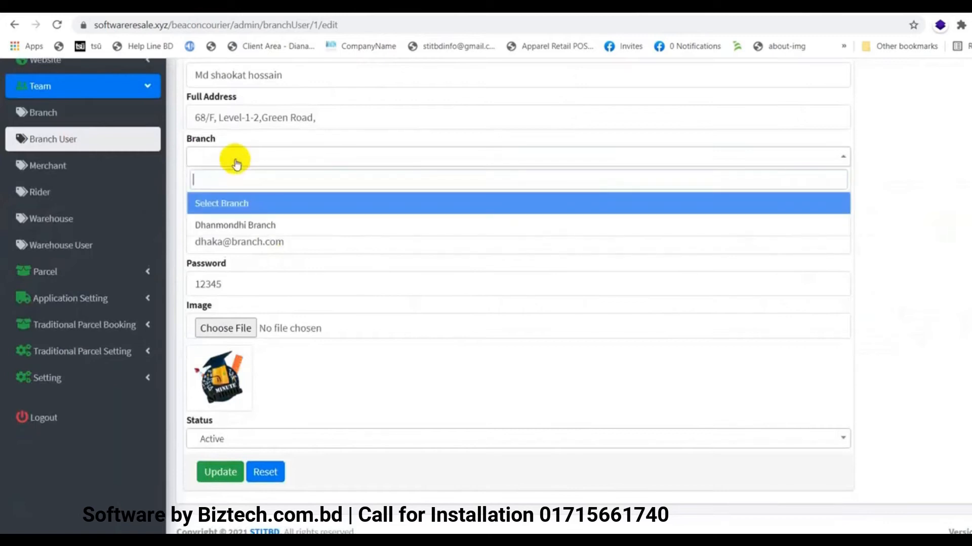
{"action": "left_click", "coordinate": [261, 232]}
Assign the second branch user to Dhanmondhi Branch
{"action": "scroll", "coordinate": [472, 338], "scroll_direction": "down", "scroll_amount": 1}
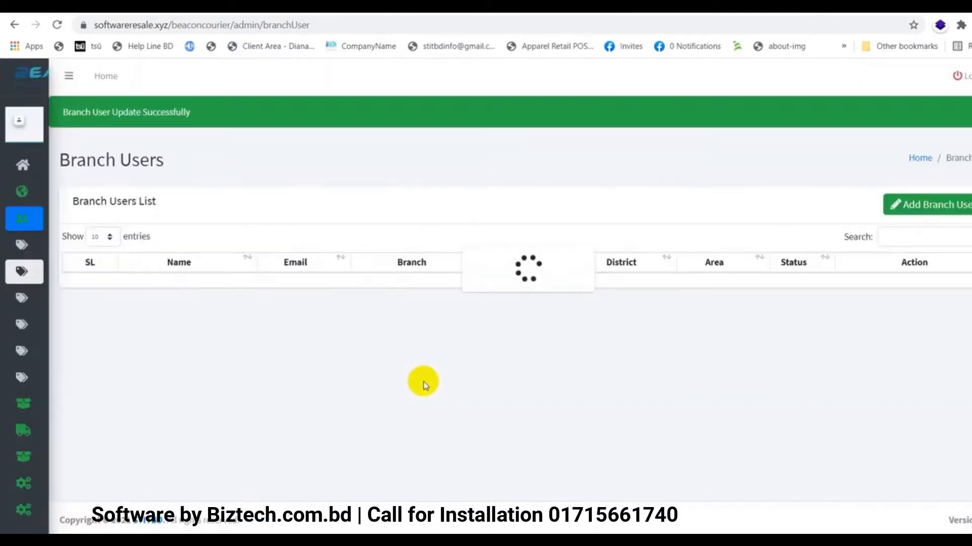
{"action": "left_click", "coordinate": [625, 139]}
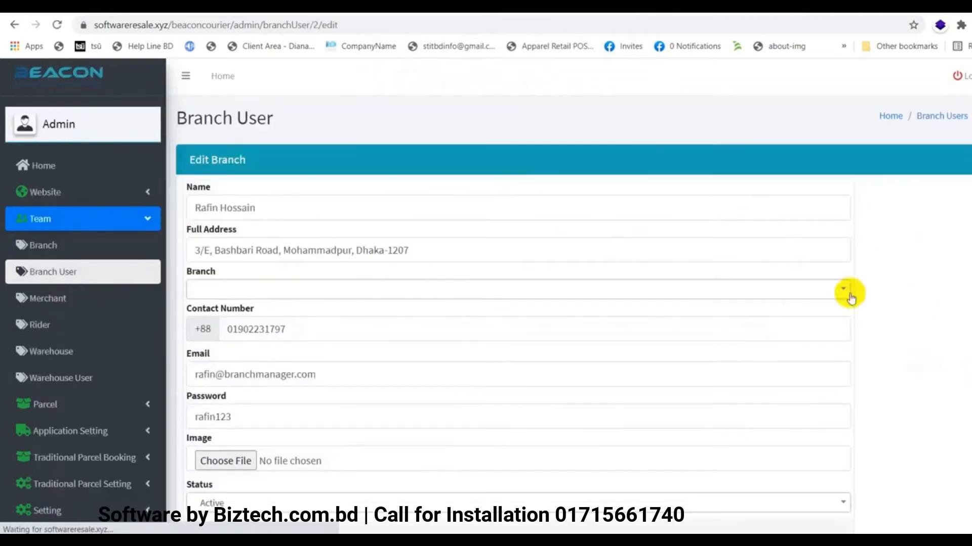
{"action": "left_click", "coordinate": [239, 294]}
{"action": "left_click", "coordinate": [226, 357]}
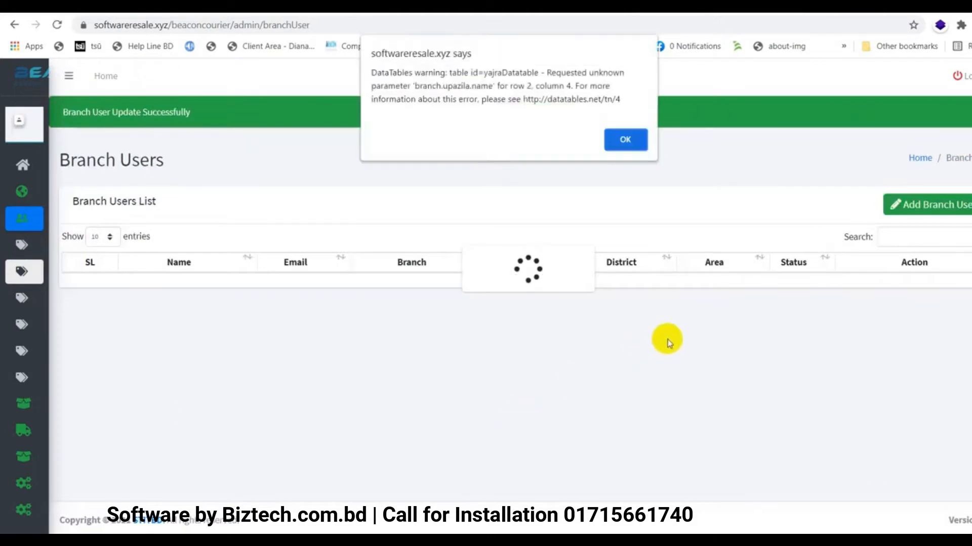
Edit the third branch user, set Dhanmondhi Branch, and save the update
{"action": "left_click", "coordinate": [628, 139]}
{"action": "left_click", "coordinate": [919, 334]}
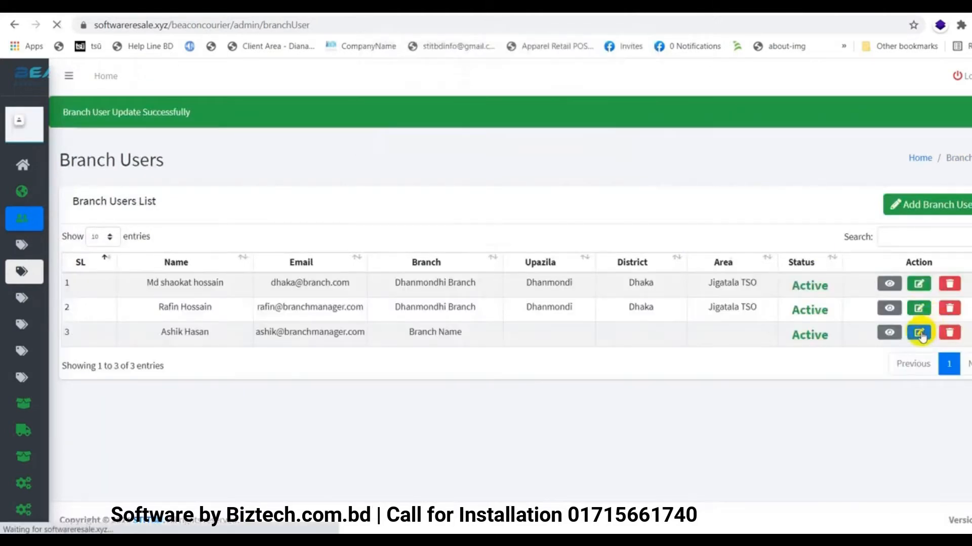
{"action": "left_click", "coordinate": [267, 293]}
{"action": "left_click", "coordinate": [229, 358]}
{"action": "scroll", "coordinate": [230, 365], "scroll_direction": "down", "scroll_amount": 2}
{"action": "left_click", "coordinate": [202, 459]}
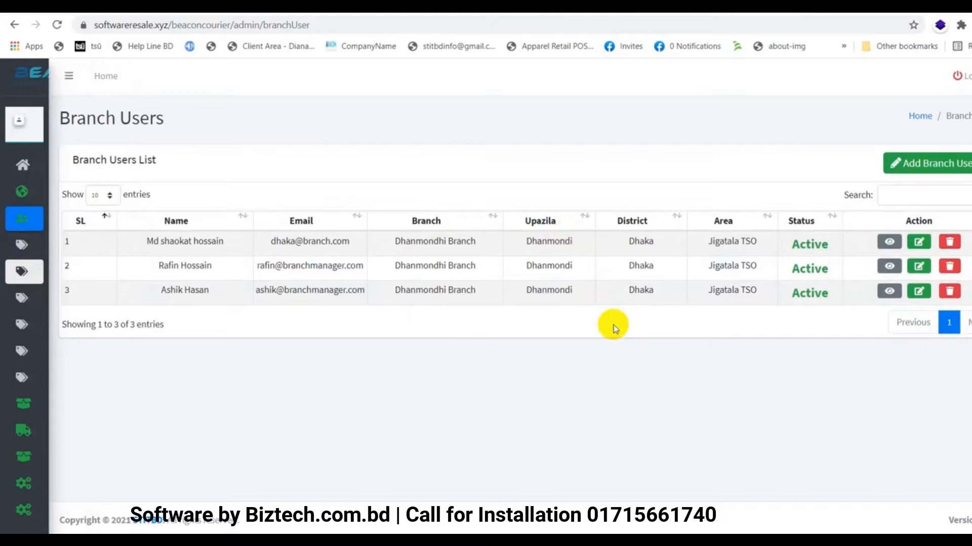
Expand the sidebar menu to reach Team > Merchant
{"action": "mouse_move", "coordinate": [32, 217]}
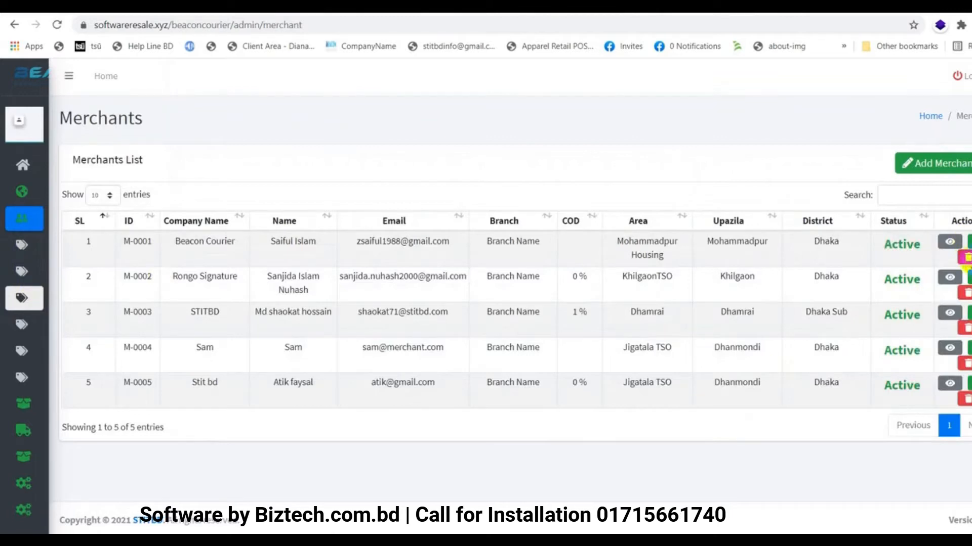
Look through the first merchant's full details, then close the details view
{"action": "left_click", "coordinate": [944, 244]}
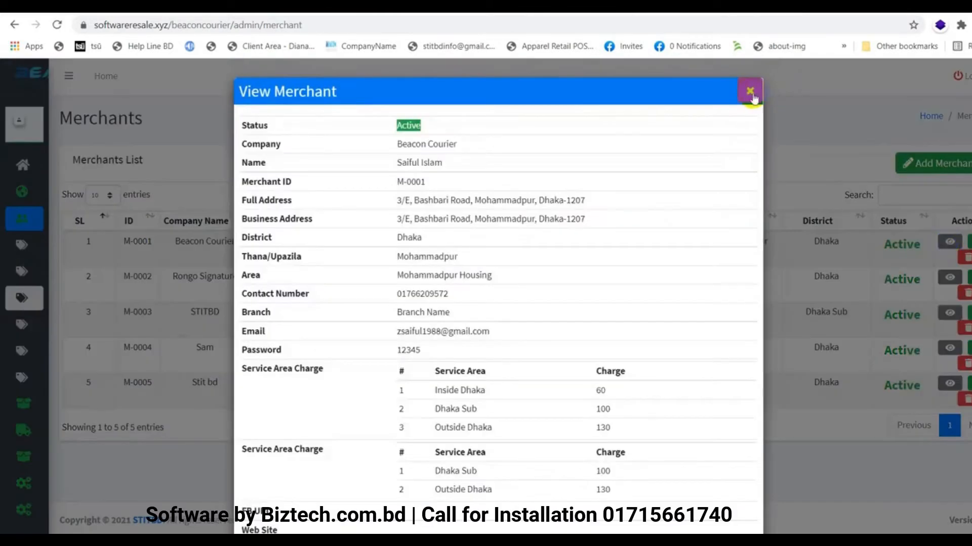
{"action": "scroll", "coordinate": [637, 289], "scroll_direction": "down", "scroll_amount": 3}
{"action": "scroll", "coordinate": [637, 289], "scroll_direction": "up", "scroll_amount": 3}
{"action": "scroll", "coordinate": [636, 289], "scroll_direction": "down", "scroll_amount": 3}
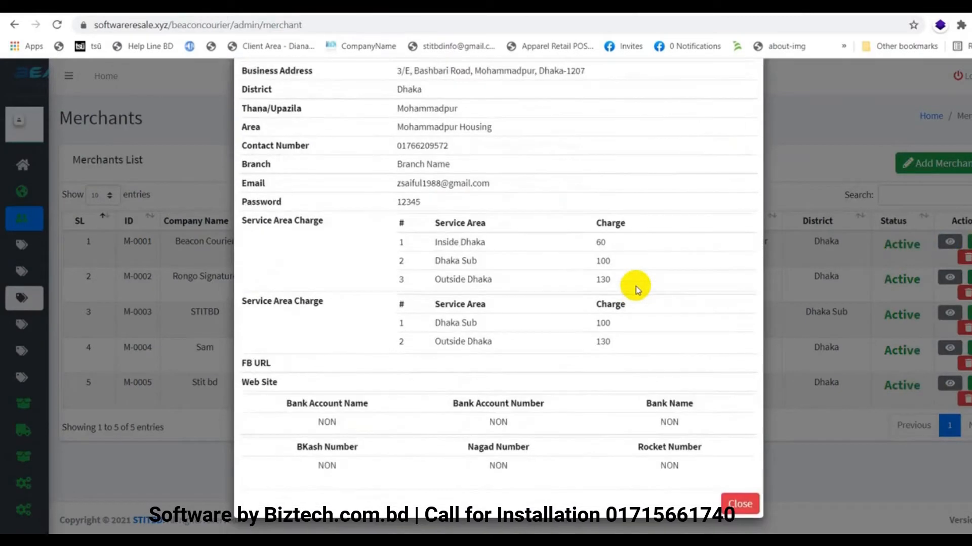
{"action": "scroll", "coordinate": [636, 289], "scroll_direction": "up", "scroll_amount": 1}
{"action": "scroll", "coordinate": [636, 289], "scroll_direction": "down", "scroll_amount": 1}
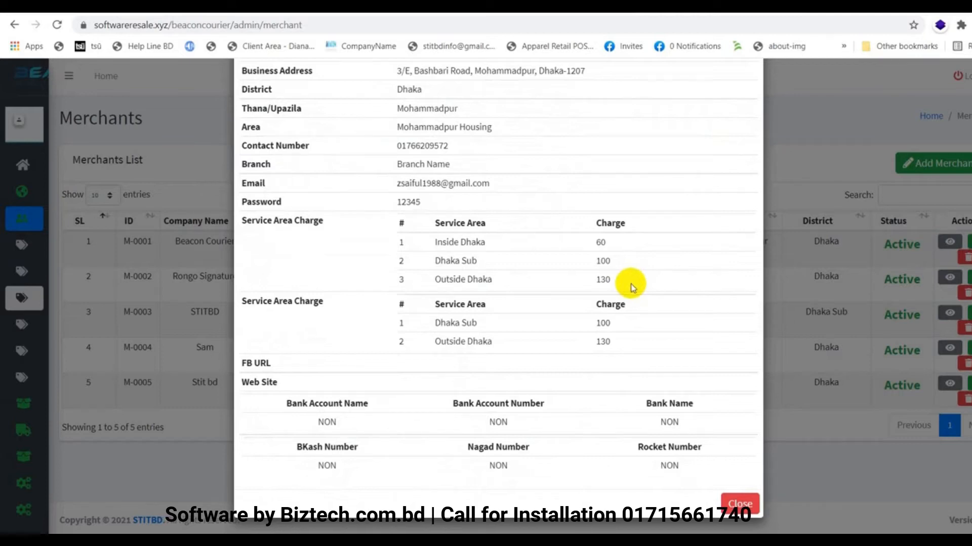
{"action": "scroll", "coordinate": [607, 317], "scroll_direction": "up", "scroll_amount": 3}
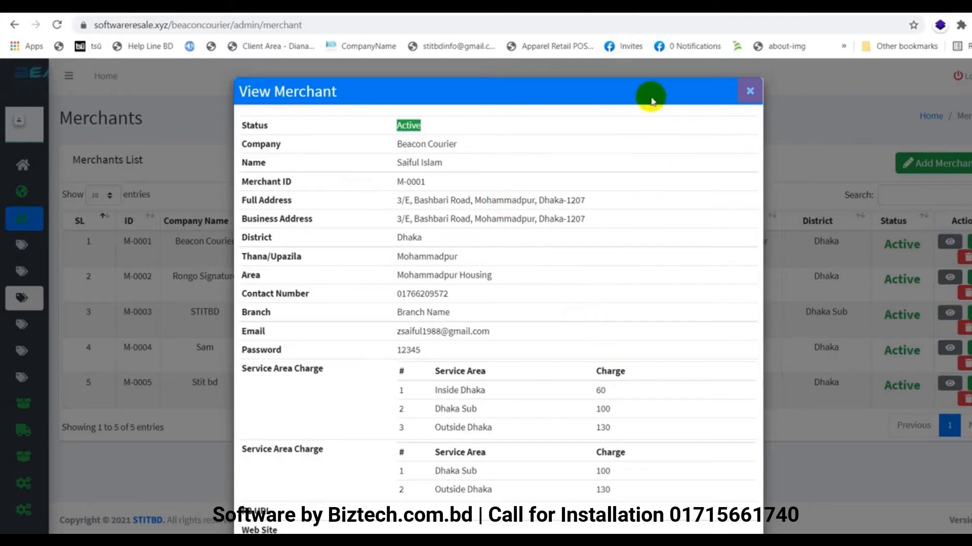
{"action": "left_click", "coordinate": [748, 92]}
Expand the Application Setting options in the sidebar
{"action": "mouse_move", "coordinate": [7, 251]}
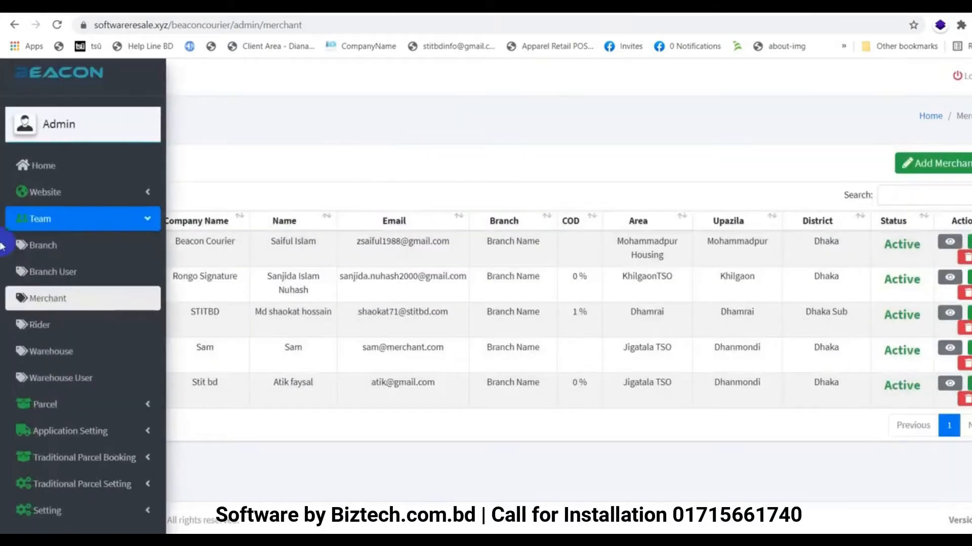
{"action": "left_click", "coordinate": [135, 431]}
{"action": "scroll", "coordinate": [137, 436], "scroll_direction": "down", "scroll_amount": 3}
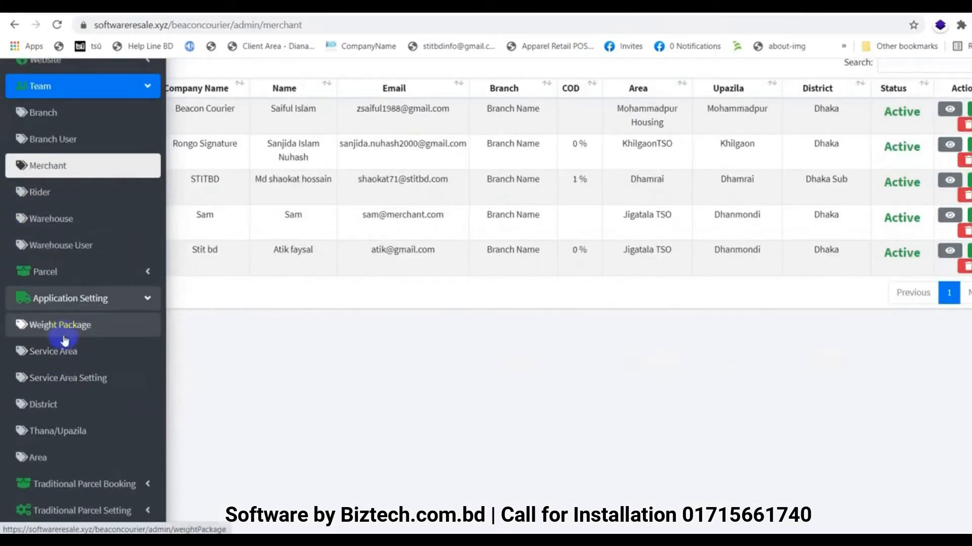
Open the Beacon Courier merchant's edit form and check its 60/100/130 delivery charges
{"action": "scroll", "coordinate": [91, 339], "scroll_direction": "up", "scroll_amount": 3}
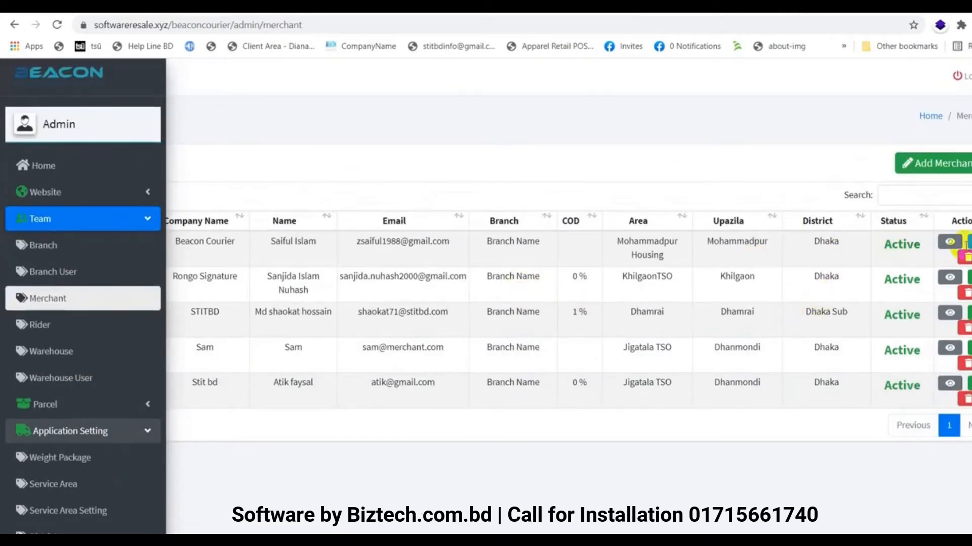
{"action": "left_click", "coordinate": [967, 243]}
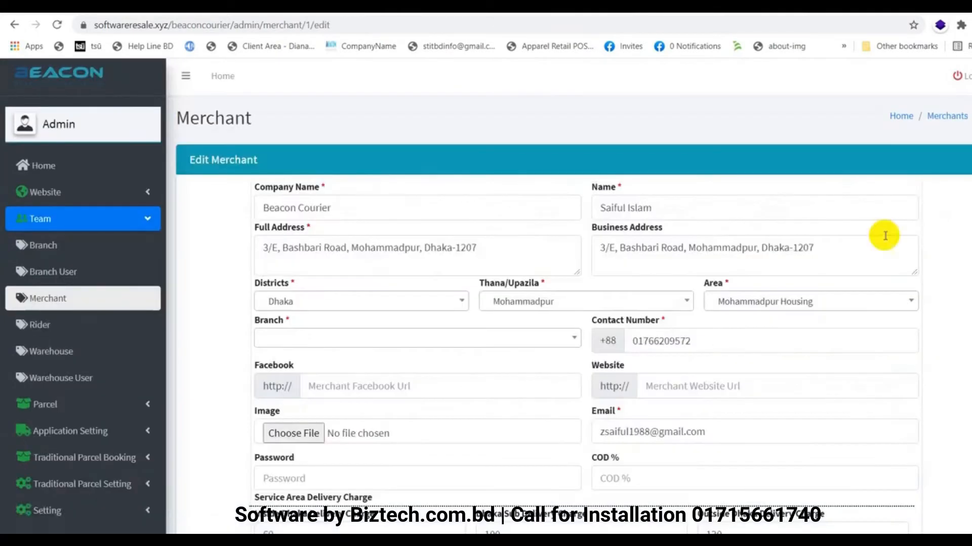
{"action": "scroll", "coordinate": [694, 319], "scroll_direction": "down", "scroll_amount": 5}
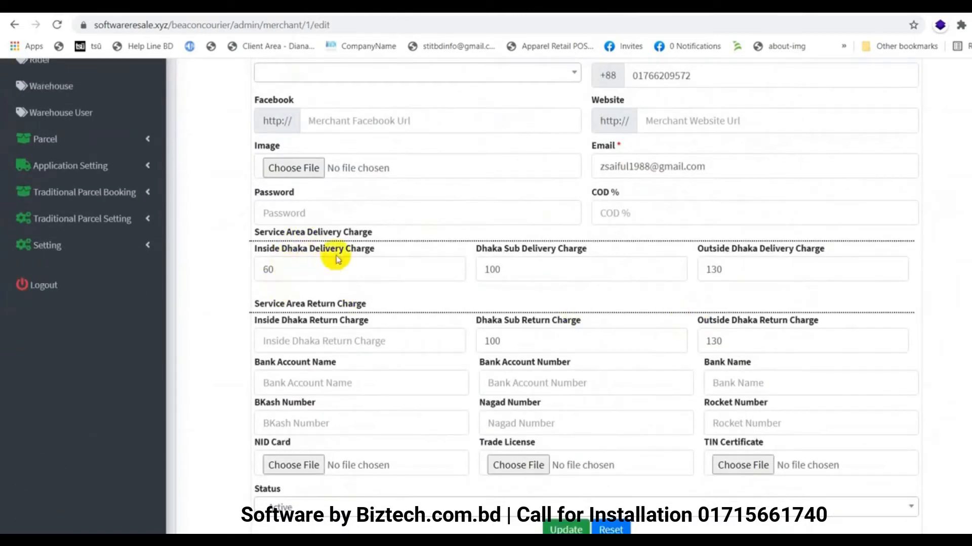
{"action": "left_click", "coordinate": [369, 268]}
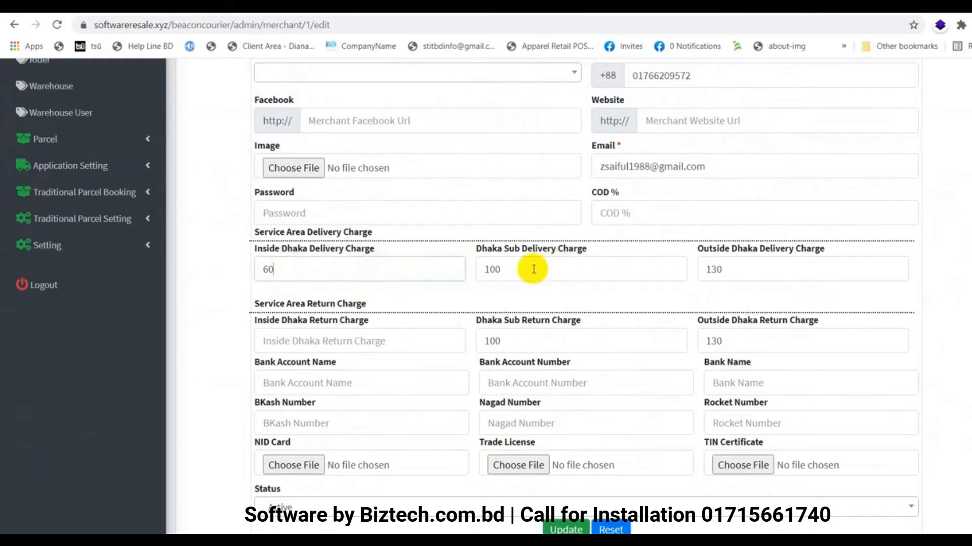
{"action": "left_click", "coordinate": [772, 259]}
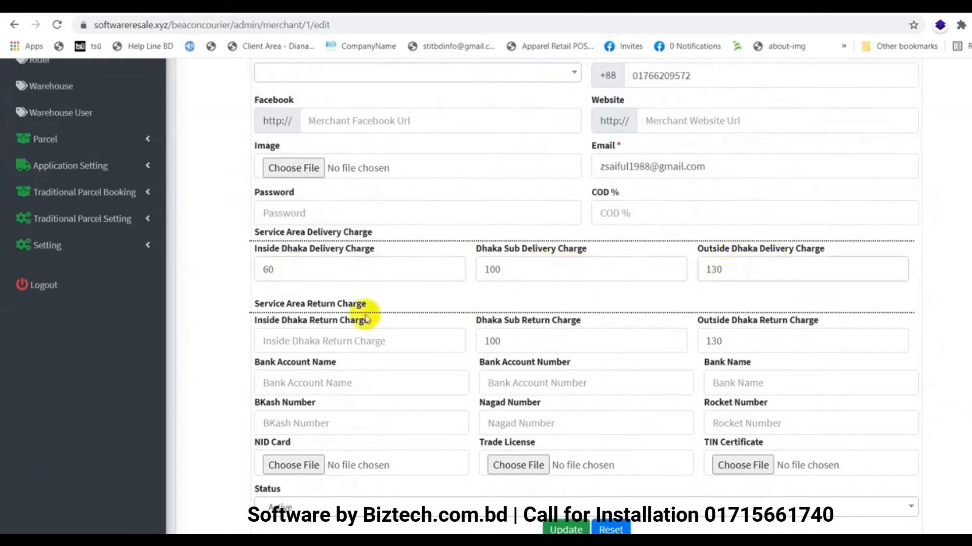
{"action": "scroll", "coordinate": [400, 317], "scroll_direction": "down", "scroll_amount": 1}
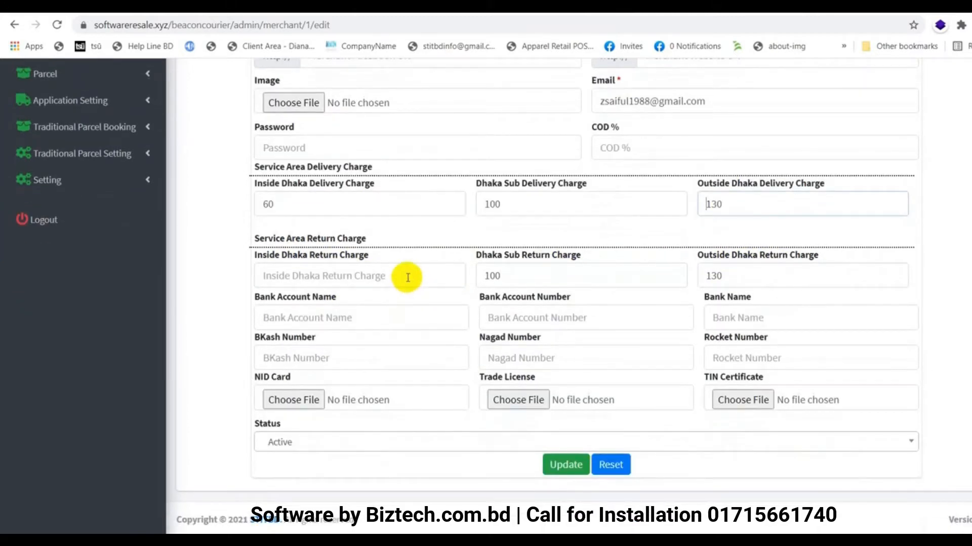
{"action": "scroll", "coordinate": [440, 379], "scroll_direction": "up", "scroll_amount": 6}
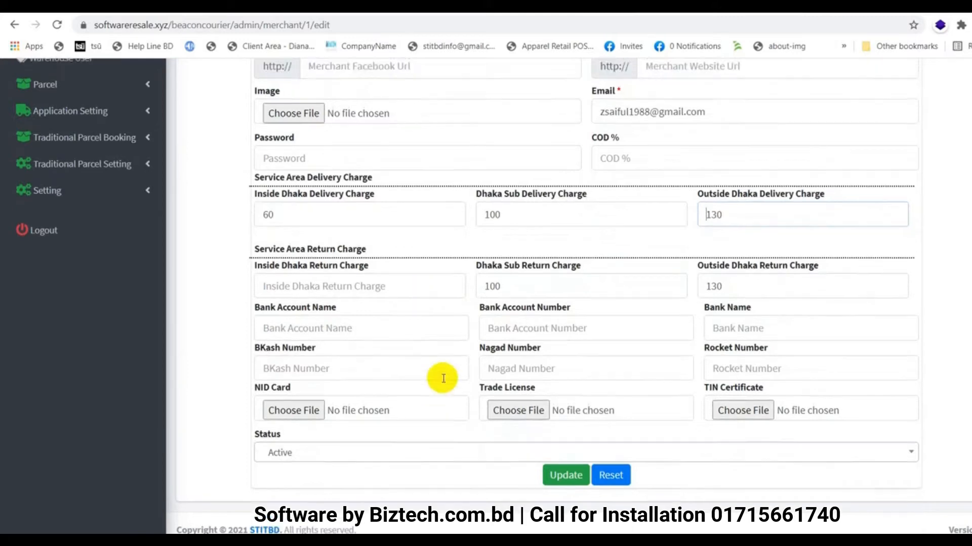
Open the Riders list, then check the branch's merchant list and branch user profile
{"action": "left_click", "coordinate": [37, 337]}
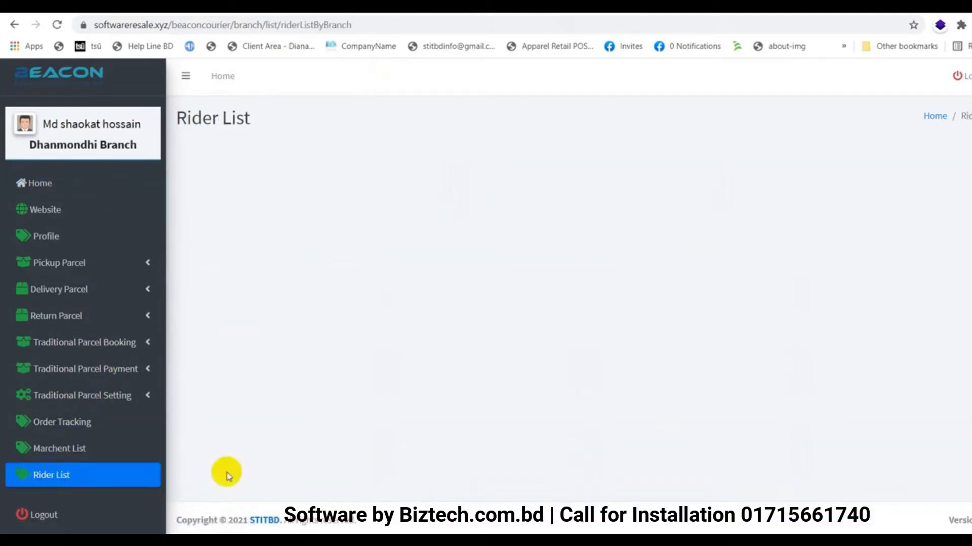
{"action": "left_click", "coordinate": [68, 455]}
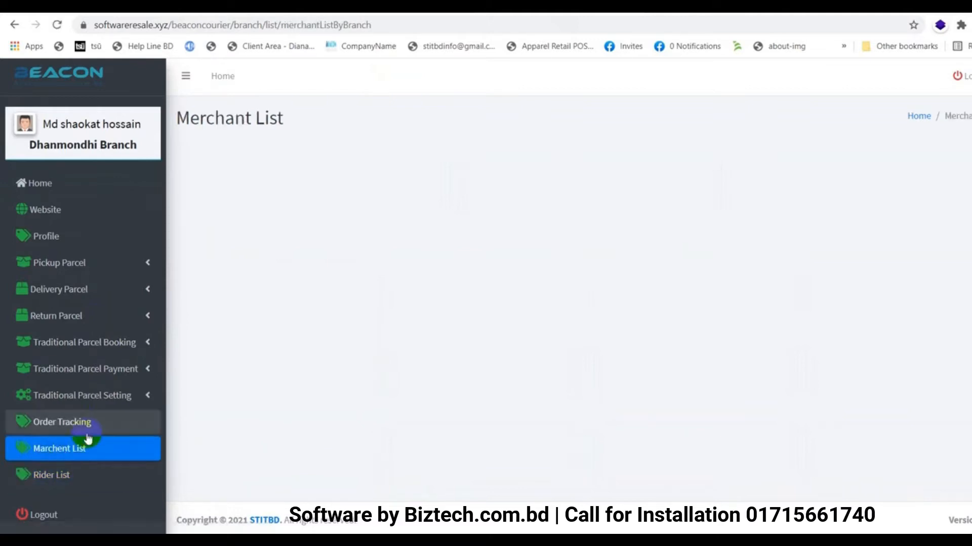
{"action": "left_click", "coordinate": [95, 242]}
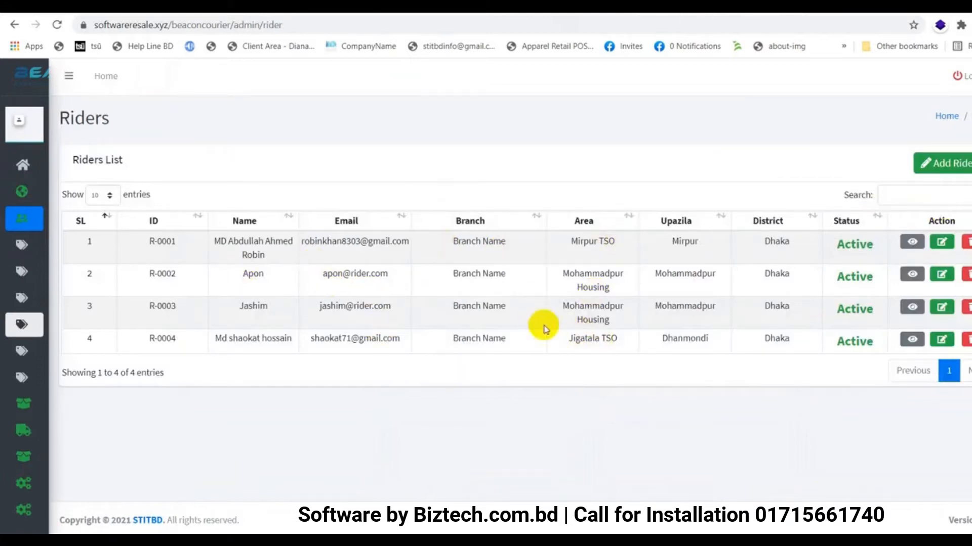
Assign the first and second riders to Dhanmondhi Branch
{"action": "left_click", "coordinate": [943, 245]}
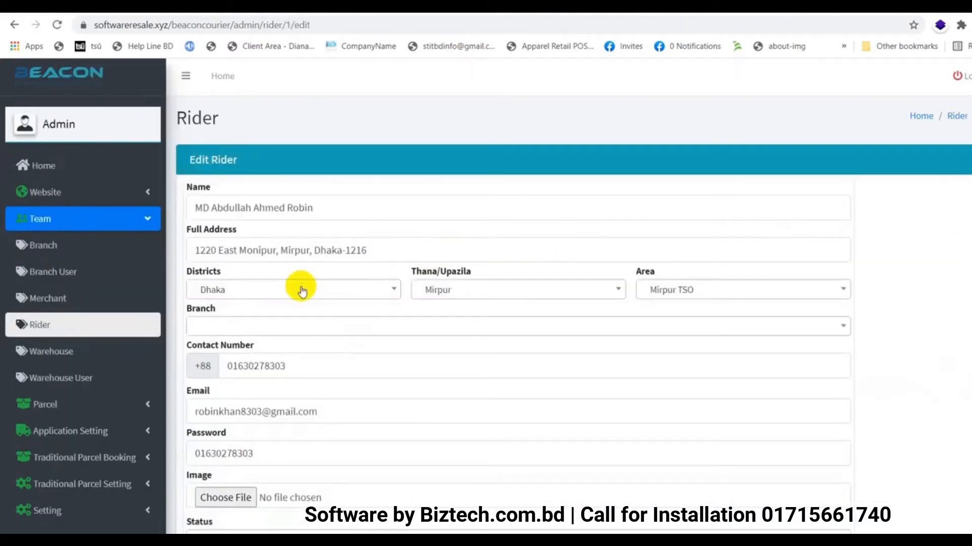
{"action": "left_click", "coordinate": [286, 328]}
{"action": "left_click", "coordinate": [245, 401]}
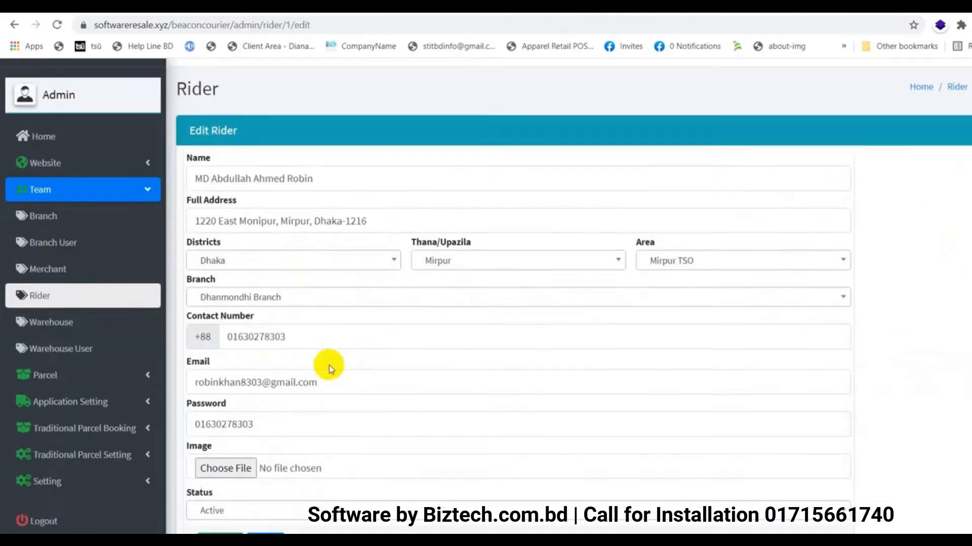
{"action": "scroll", "coordinate": [326, 366], "scroll_direction": "down", "scroll_amount": 2}
{"action": "left_click", "coordinate": [220, 460]}
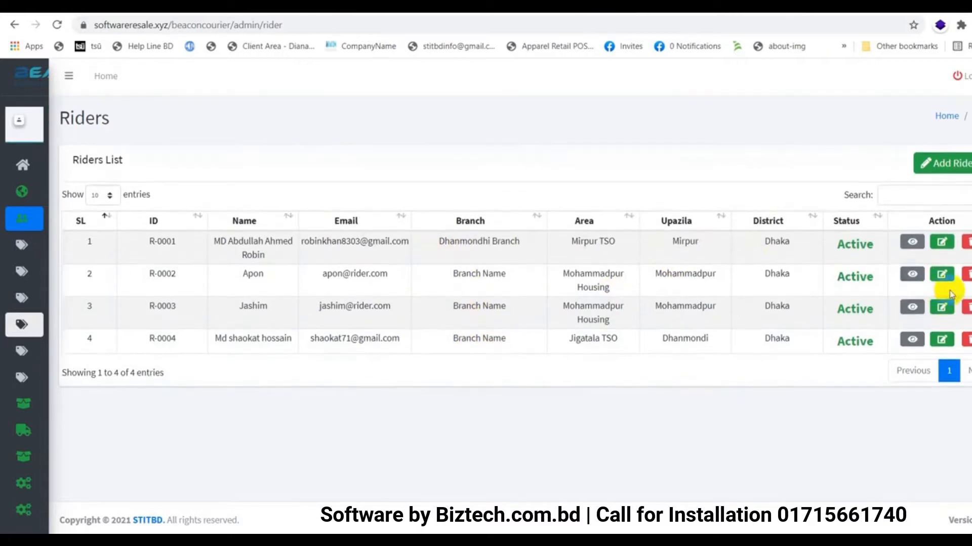
{"action": "left_click", "coordinate": [941, 274]}
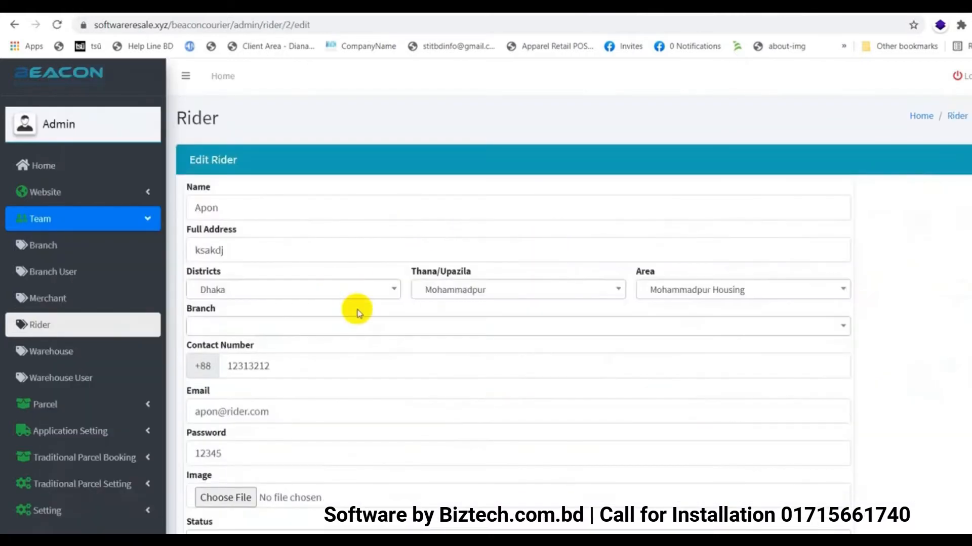
{"action": "left_click", "coordinate": [259, 325]}
{"action": "left_click", "coordinate": [232, 393]}
{"action": "scroll", "coordinate": [223, 410], "scroll_direction": "down", "scroll_amount": 2}
{"action": "left_click", "coordinate": [217, 459]}
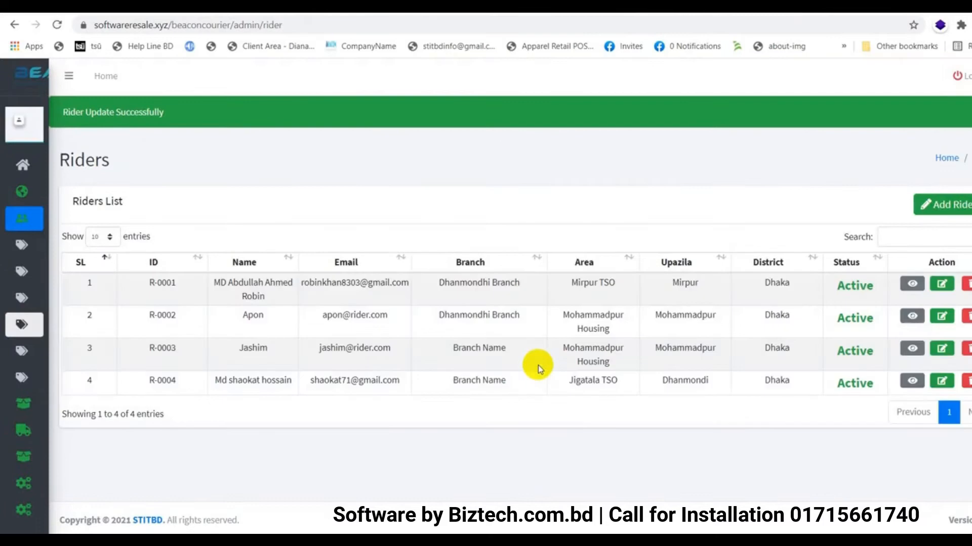
Assign the third and fourth riders to Dhanmondhi Branch
{"action": "left_click", "coordinate": [942, 349]}
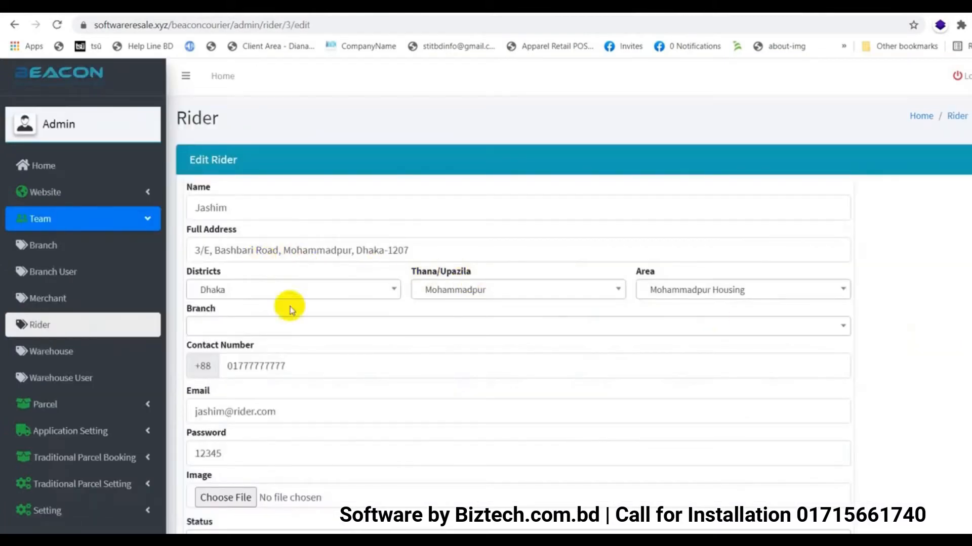
{"action": "left_click", "coordinate": [296, 330]}
{"action": "left_click", "coordinate": [253, 392]}
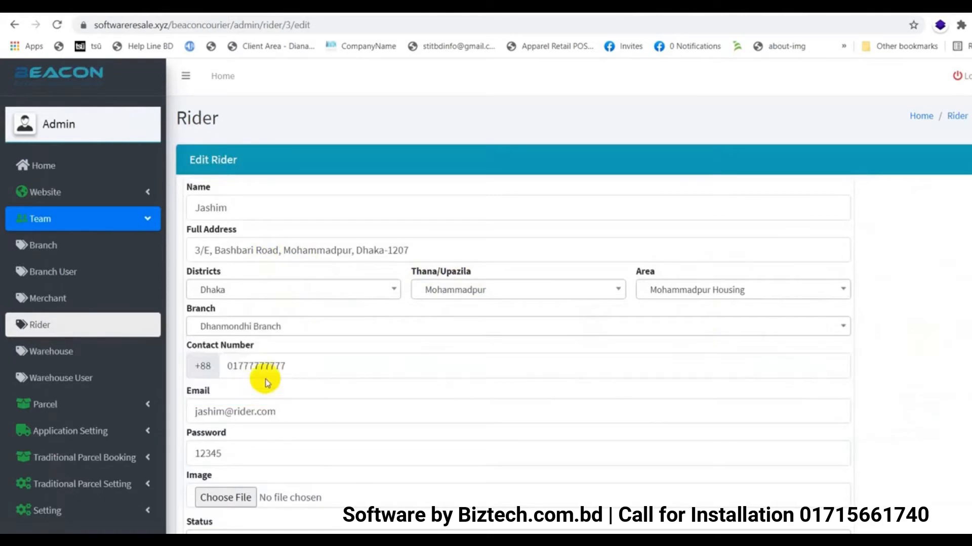
{"action": "scroll", "coordinate": [224, 465], "scroll_direction": "down", "scroll_amount": 2}
{"action": "left_click", "coordinate": [224, 466]}
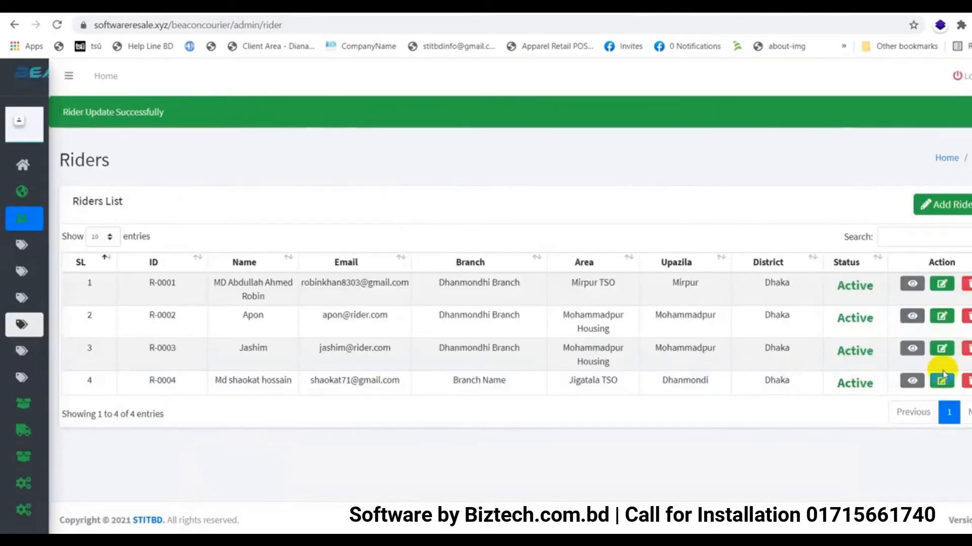
{"action": "left_click", "coordinate": [942, 381]}
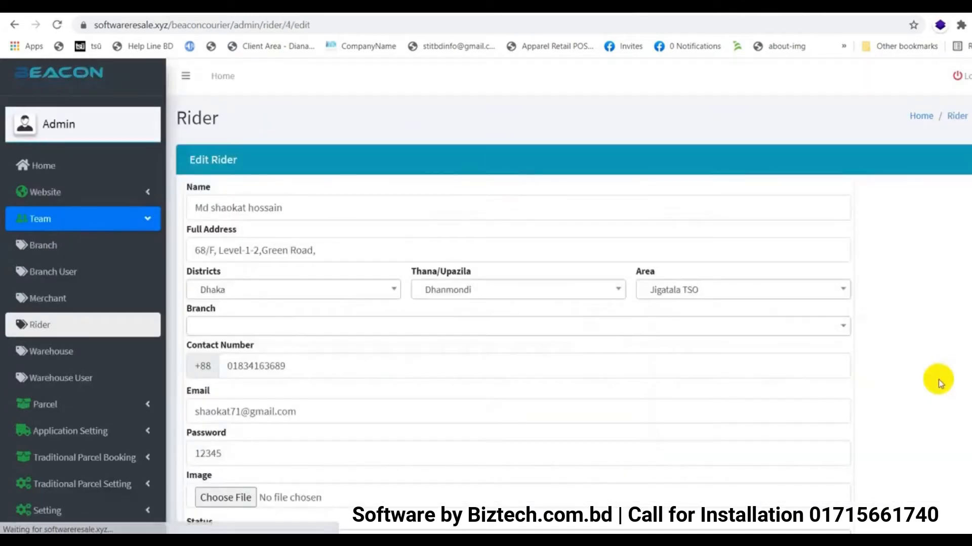
{"action": "scroll", "coordinate": [314, 344], "scroll_direction": "down", "scroll_amount": 3}
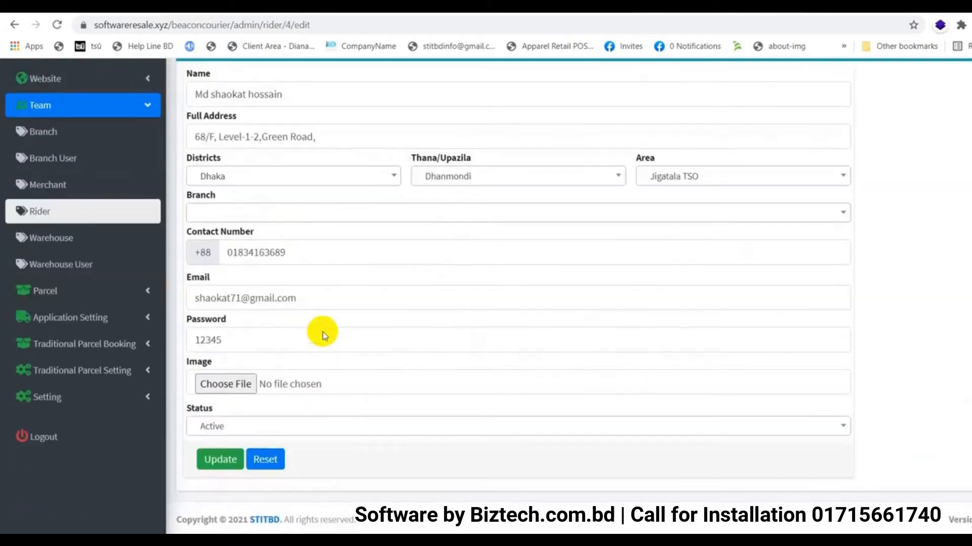
{"action": "left_click", "coordinate": [278, 211]}
{"action": "left_click", "coordinate": [229, 279]}
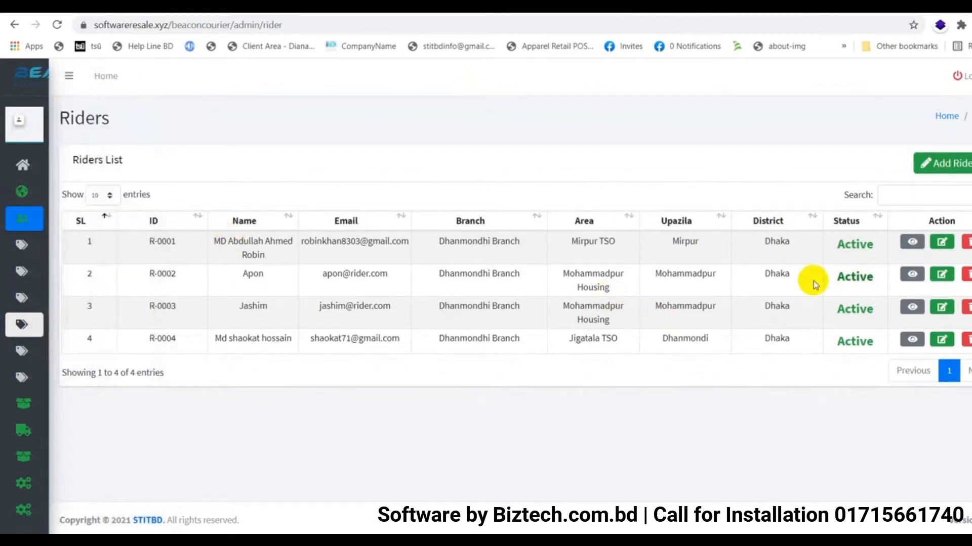
{"action": "left_click", "coordinate": [55, 302]}
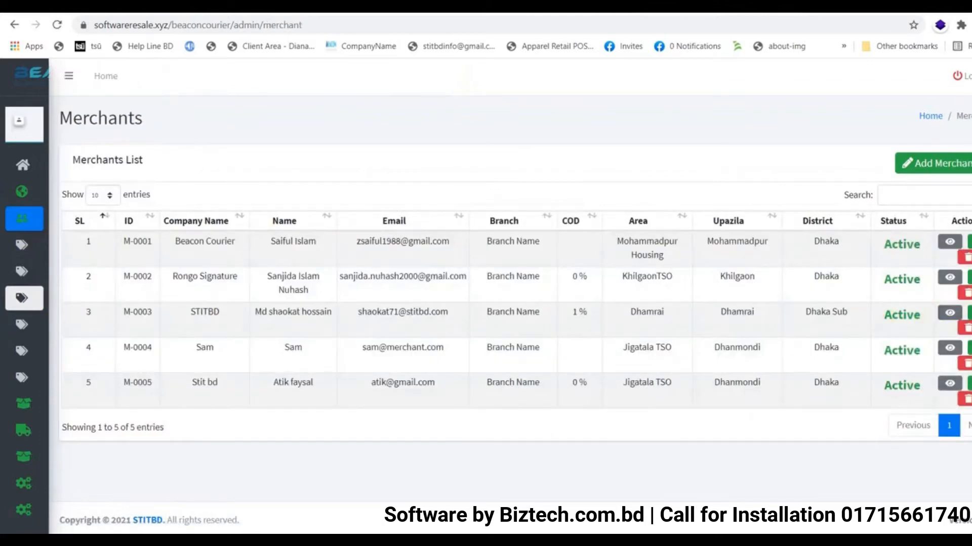
Set the Beacon Courier merchant's branch to Dhanmondhi Branch and fill its saved password
{"action": "left_click", "coordinate": [968, 241]}
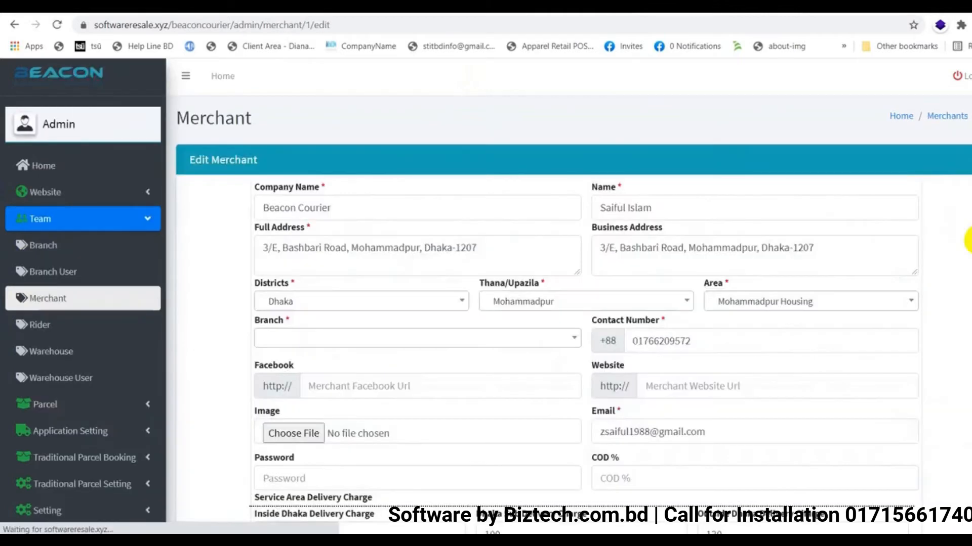
{"action": "left_click", "coordinate": [432, 336]}
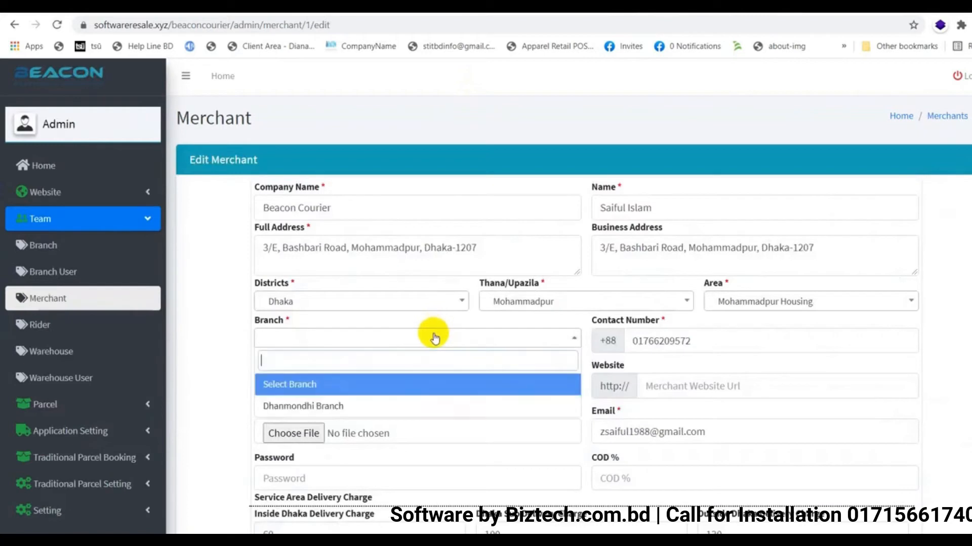
{"action": "left_click", "coordinate": [334, 405]}
{"action": "scroll", "coordinate": [542, 418], "scroll_direction": "down", "scroll_amount": 5}
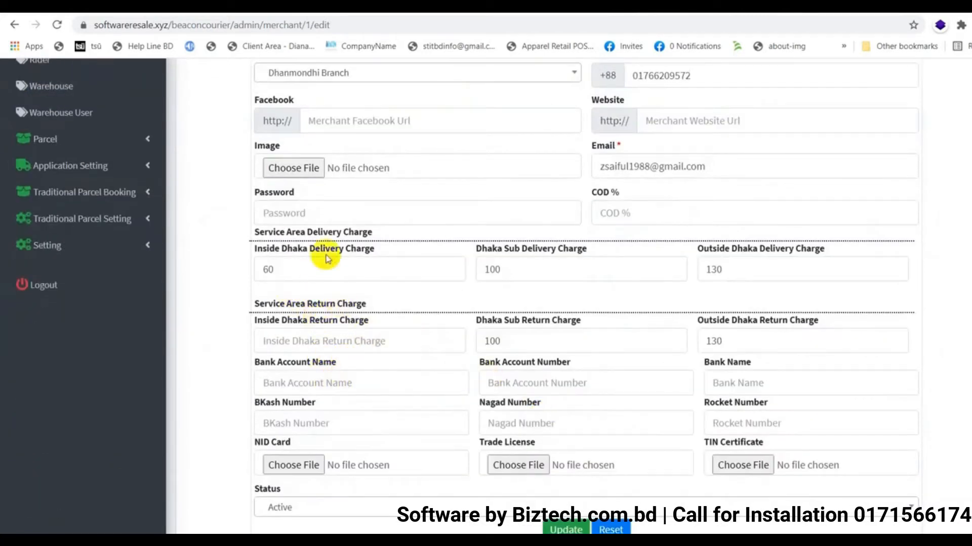
{"action": "left_click", "coordinate": [315, 210]}
{"action": "left_click", "coordinate": [315, 241]}
{"action": "scroll", "coordinate": [453, 341], "scroll_direction": "down", "scroll_amount": 2}
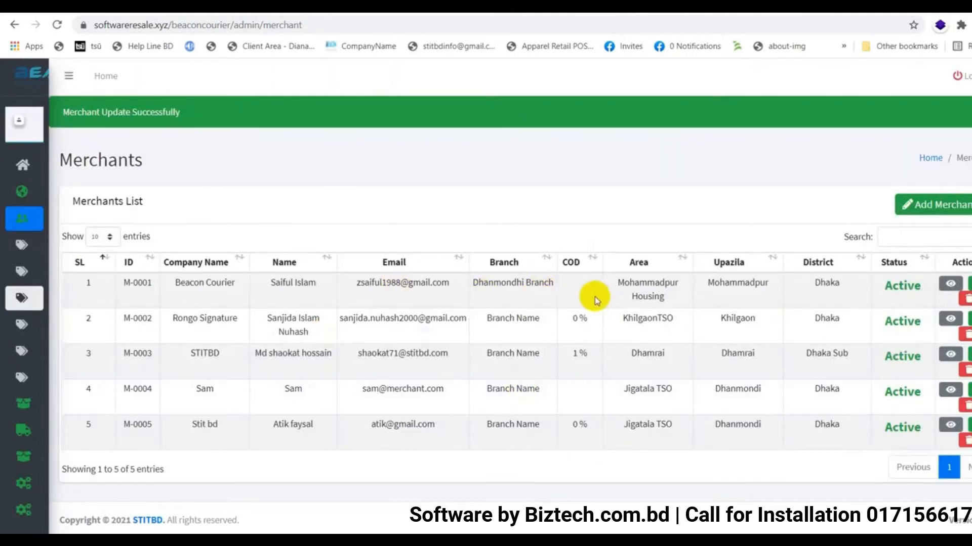
Assign Rongo Signature to Dhanmondhi Branch, enter a new password, and save
{"action": "left_click", "coordinate": [970, 319]}
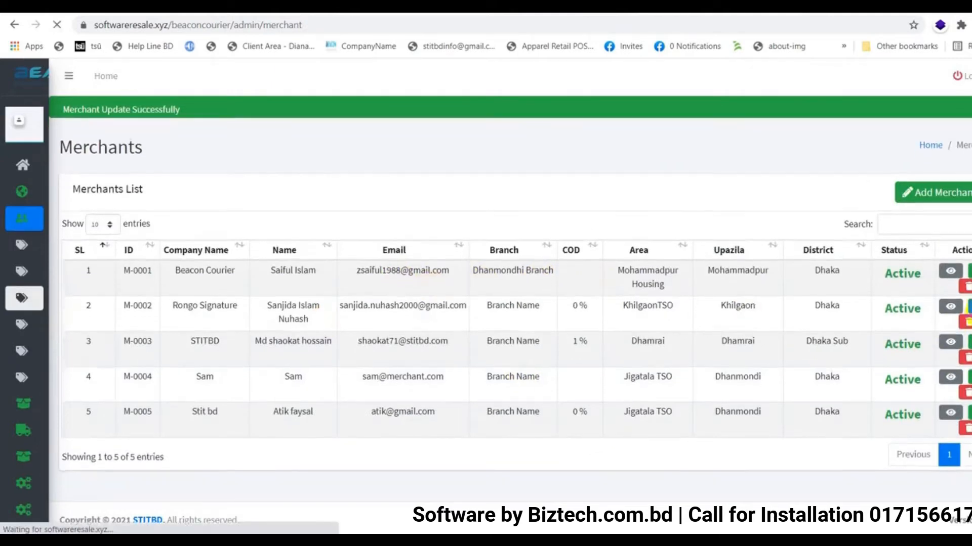
{"action": "left_click", "coordinate": [356, 339]}
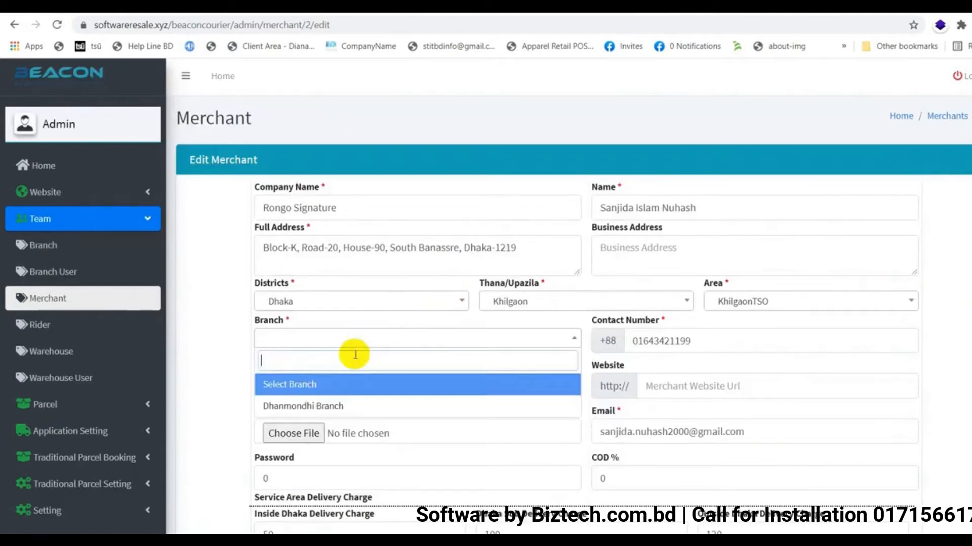
{"action": "left_click", "coordinate": [327, 405]}
{"action": "scroll", "coordinate": [326, 405], "scroll_direction": "down", "scroll_amount": 4}
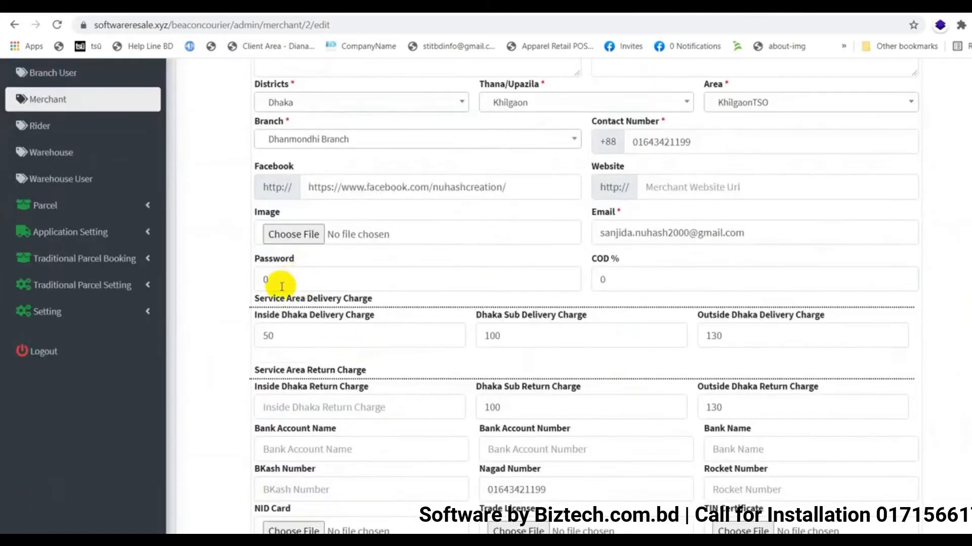
{"action": "type", "text": "12345"}
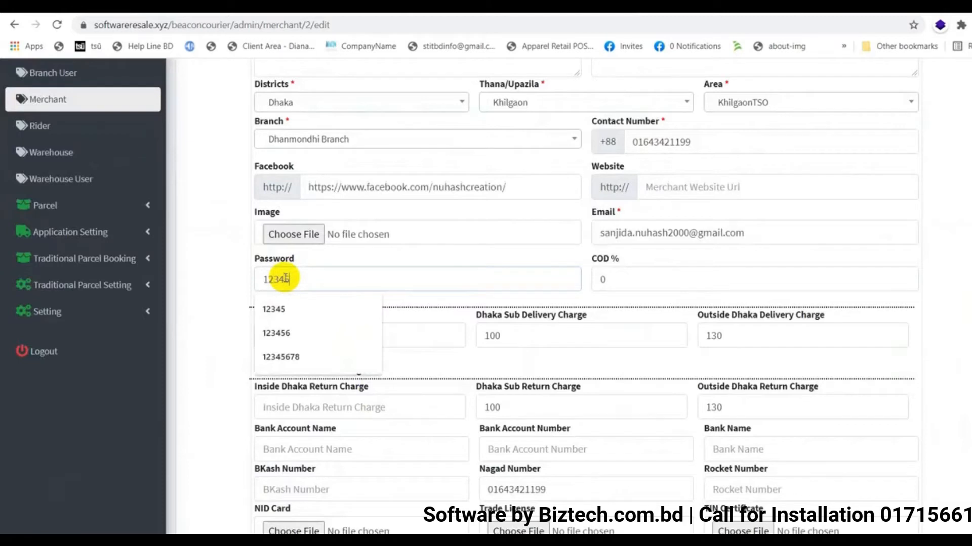
{"action": "scroll", "coordinate": [286, 278], "scroll_direction": "down", "scroll_amount": 3}
{"action": "left_click", "coordinate": [566, 466]}
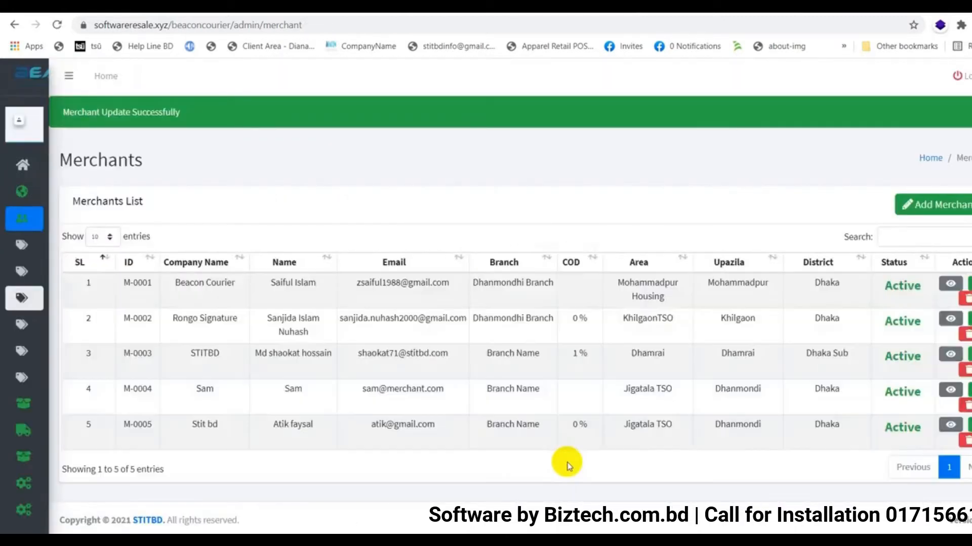
{"action": "mouse_move", "coordinate": [20, 288]}
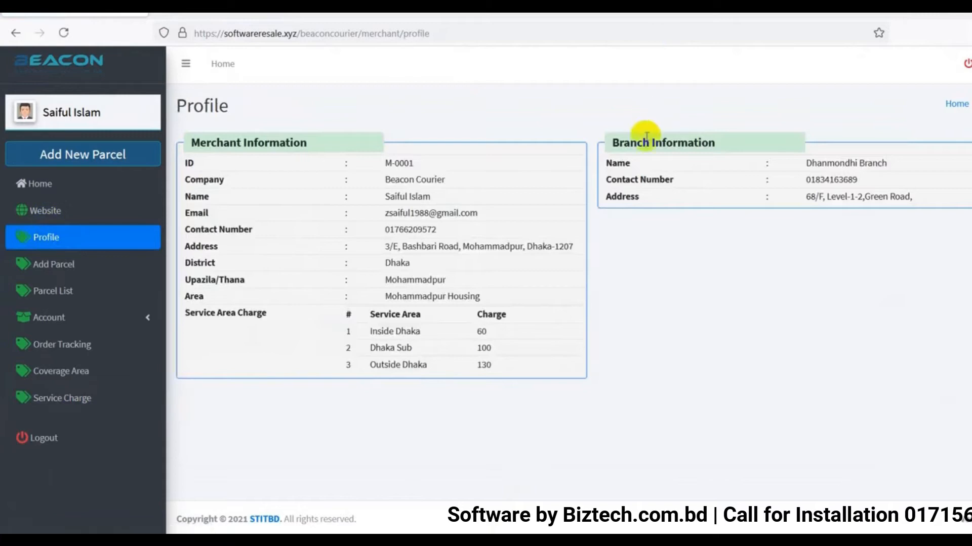
Highlight the Dhanmondhi Branch name, contact number and address under Branch Information
{"action": "left_click_drag", "start_coordinate": [804, 163], "coordinate": [928, 154]}
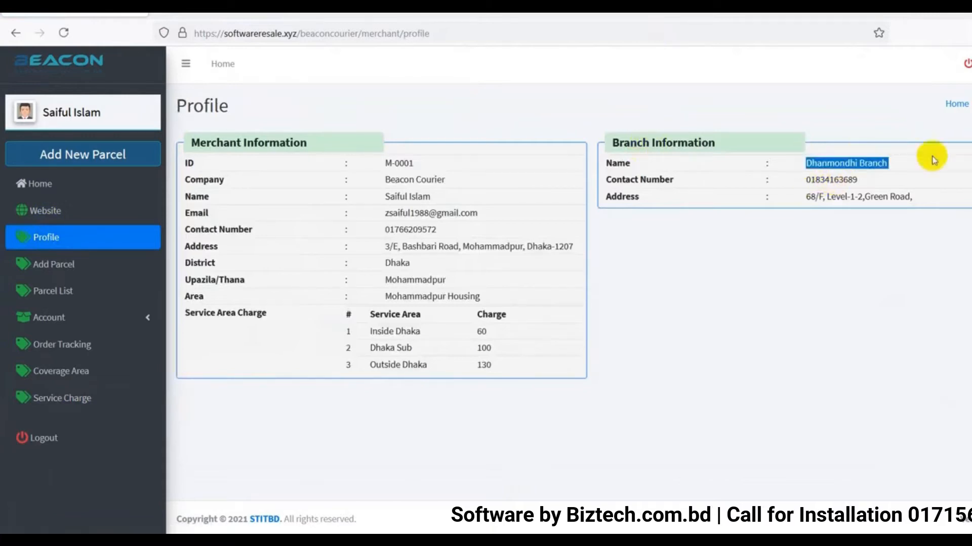
{"action": "left_click_drag", "start_coordinate": [805, 180], "coordinate": [885, 180]}
{"action": "left_click_drag", "start_coordinate": [805, 196], "coordinate": [924, 203]}
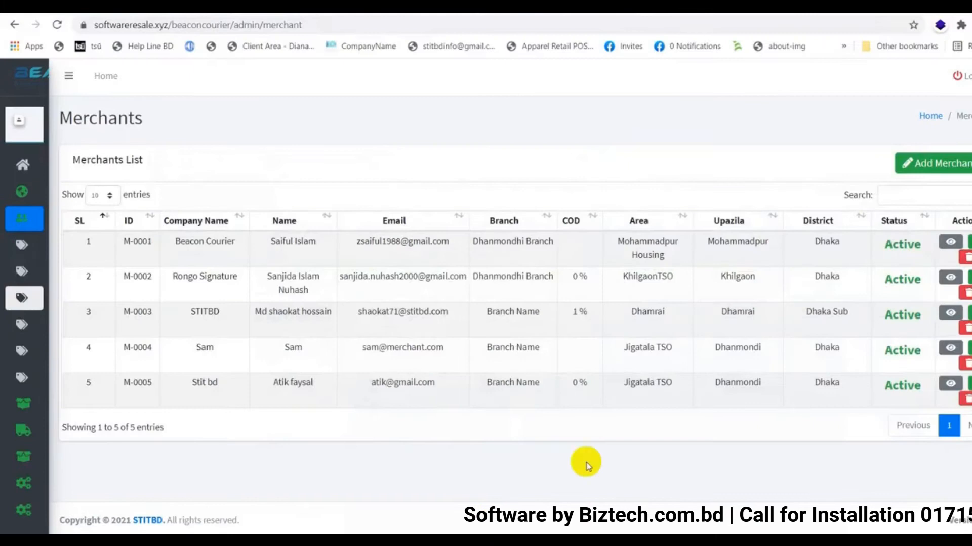
Collapse Team and open the full Parcel List from the Parcel section
{"action": "mouse_move", "coordinate": [19, 271]}
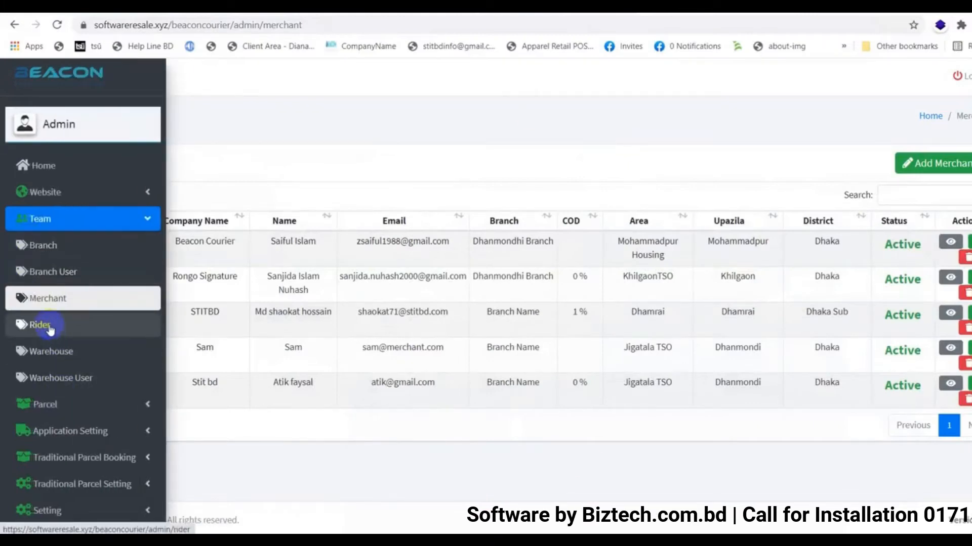
{"action": "left_click", "coordinate": [130, 225]}
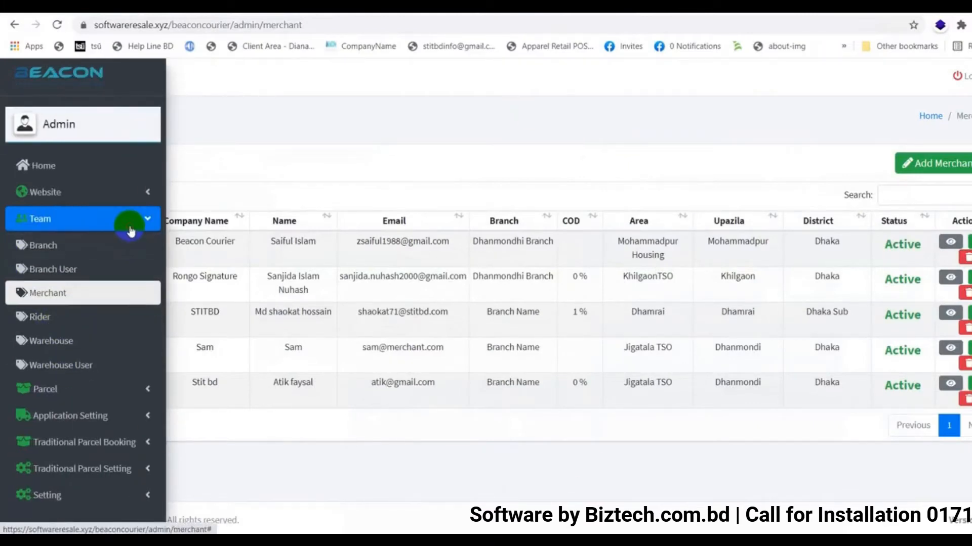
{"action": "left_click", "coordinate": [128, 246]}
{"action": "left_click", "coordinate": [36, 272]}
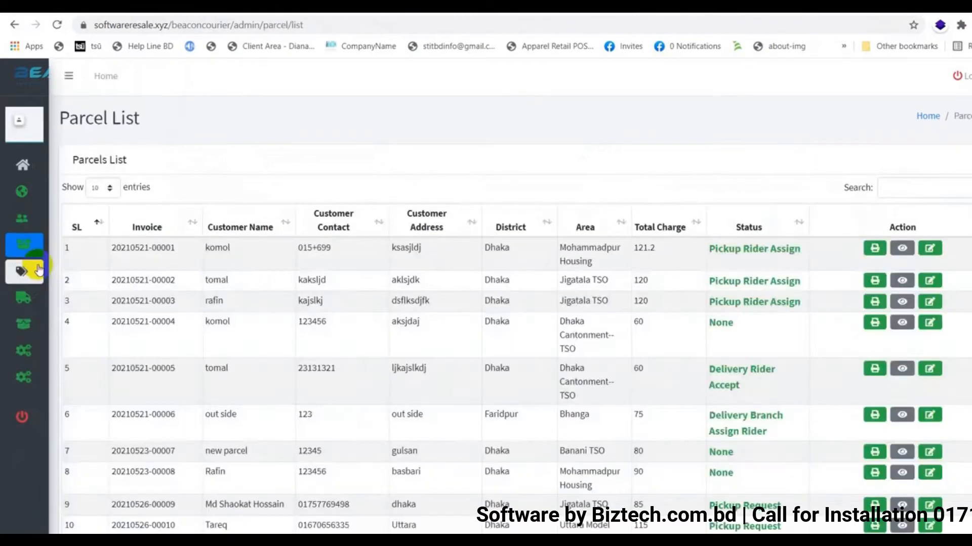
{"action": "scroll", "coordinate": [690, 350], "scroll_direction": "down", "scroll_amount": 1}
{"action": "scroll", "coordinate": [690, 350], "scroll_direction": "down", "scroll_amount": 2}
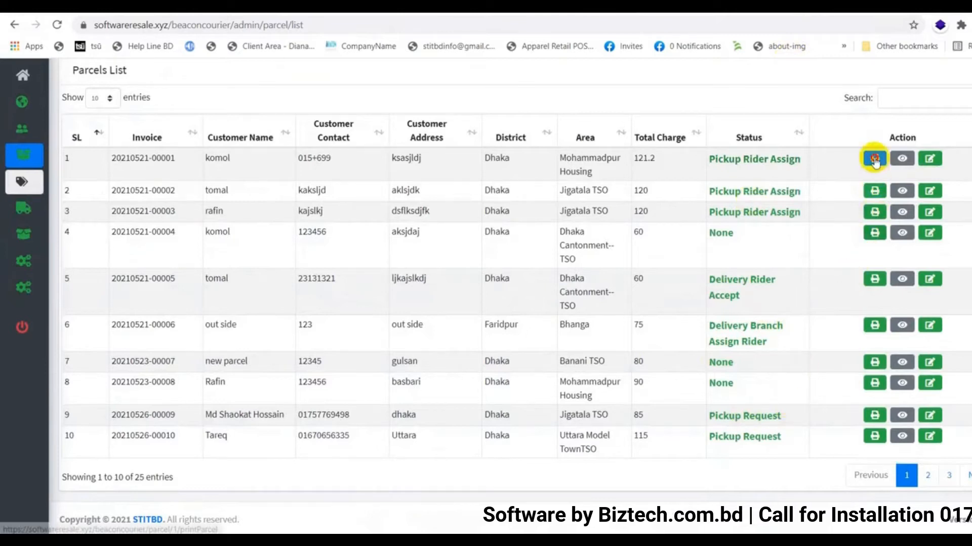
{"action": "left_click", "coordinate": [874, 158]}
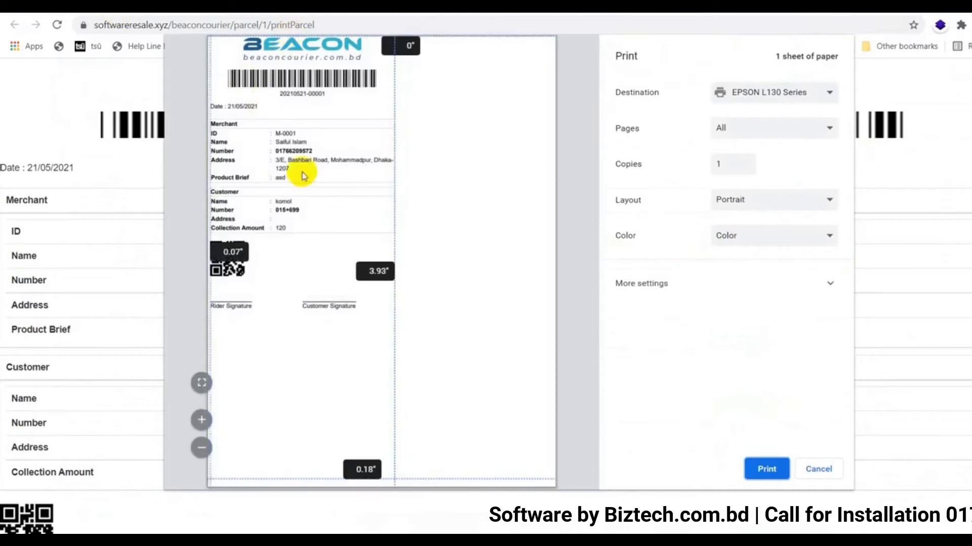
{"action": "left_click_drag", "start_coordinate": [396, 199], "coordinate": [408, 193]}
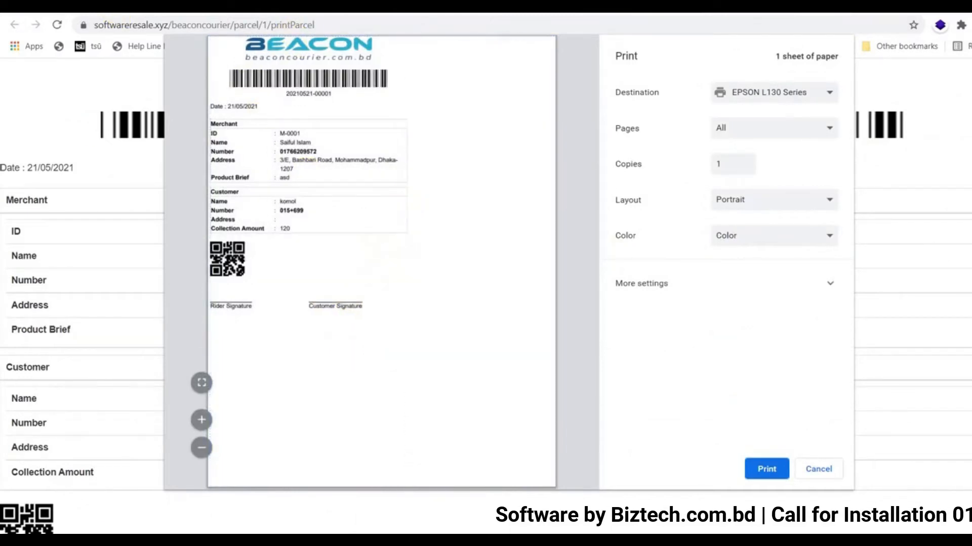
{"action": "left_click", "coordinate": [831, 473]}
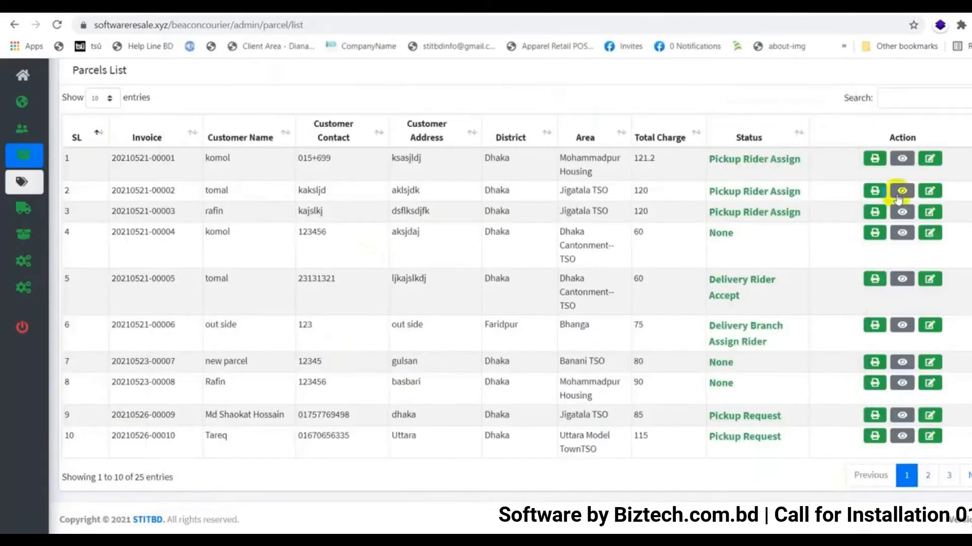
{"action": "left_click", "coordinate": [903, 158]}
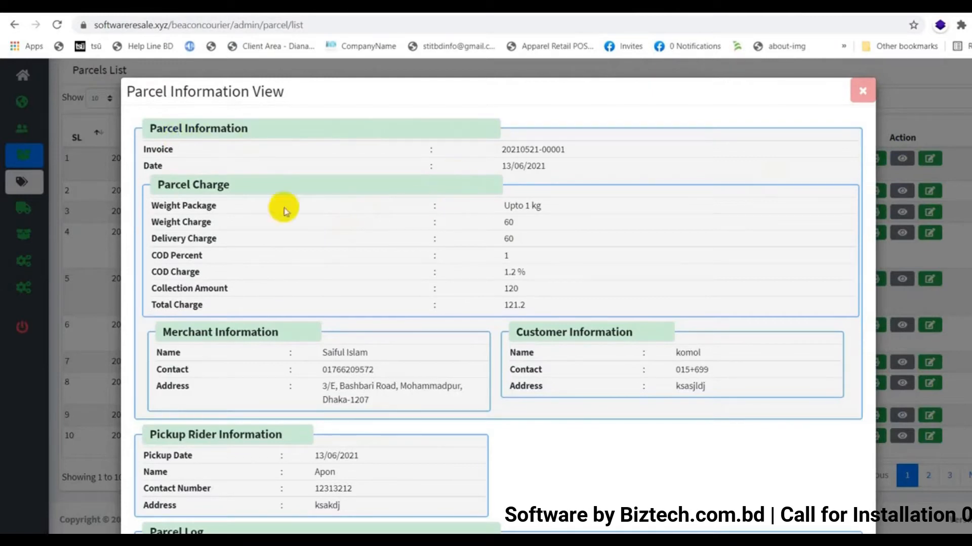
{"action": "scroll", "coordinate": [432, 248], "scroll_direction": "down", "scroll_amount": 3}
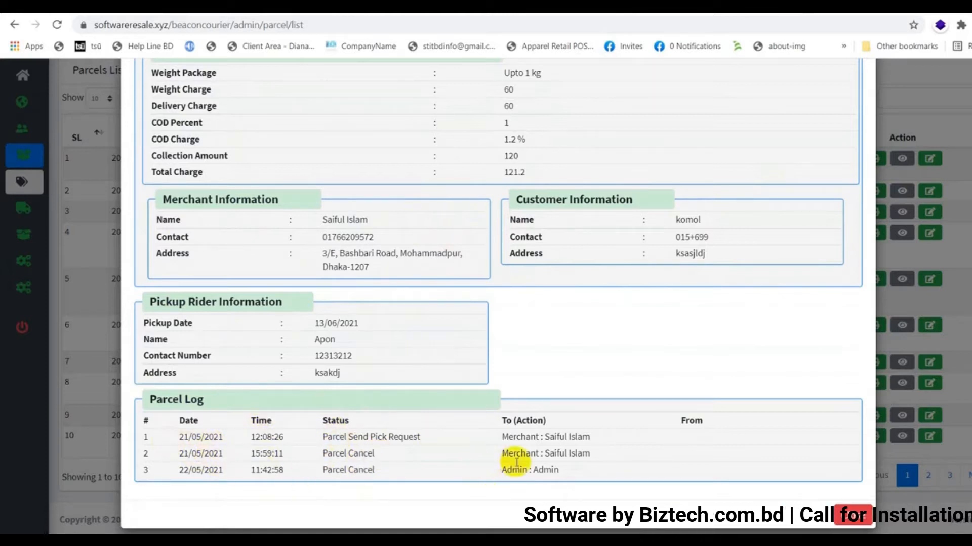
{"action": "left_click", "coordinate": [856, 513]}
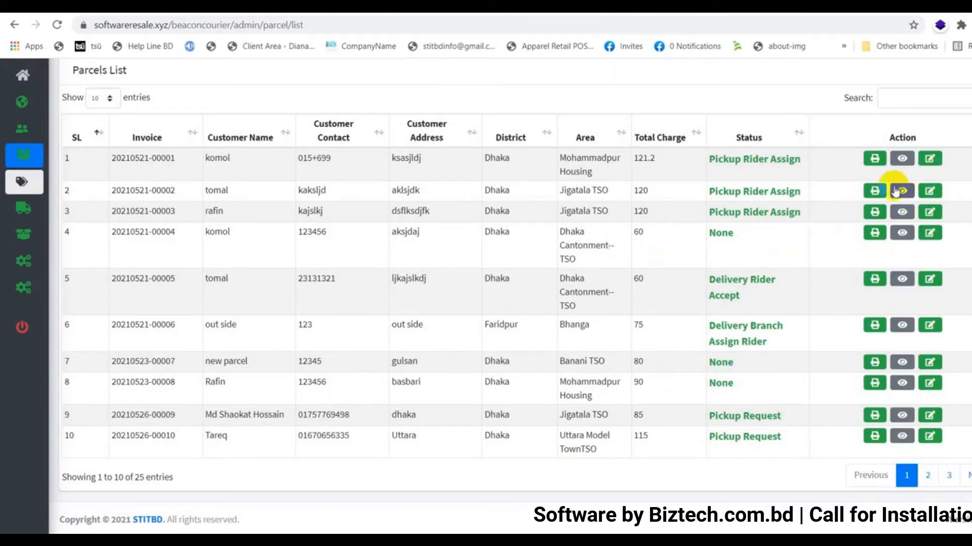
Browse Weight Package and Service Area lists, then edit Inside Dhaka's service area rate settings
{"action": "mouse_move", "coordinate": [20, 183]}
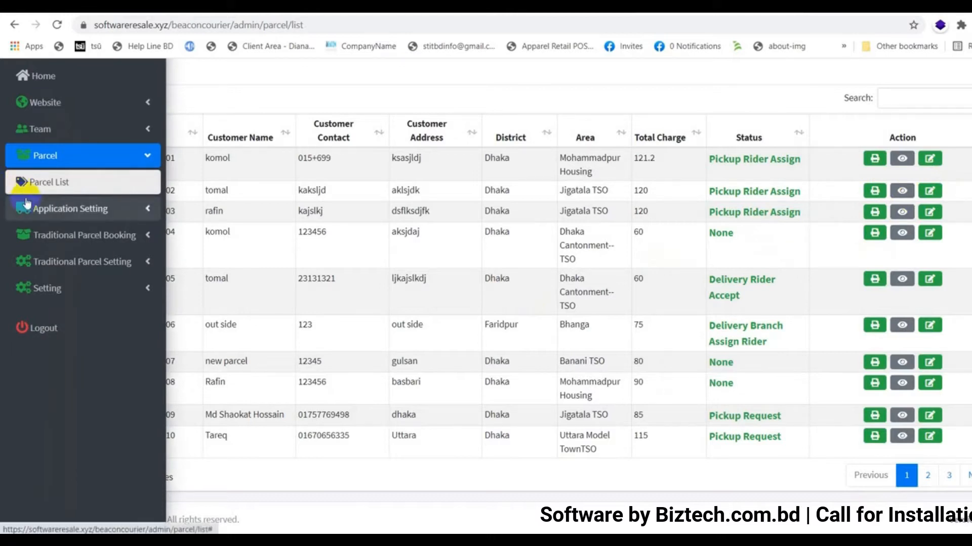
{"action": "left_click", "coordinate": [141, 205]}
{"action": "left_click", "coordinate": [76, 242]}
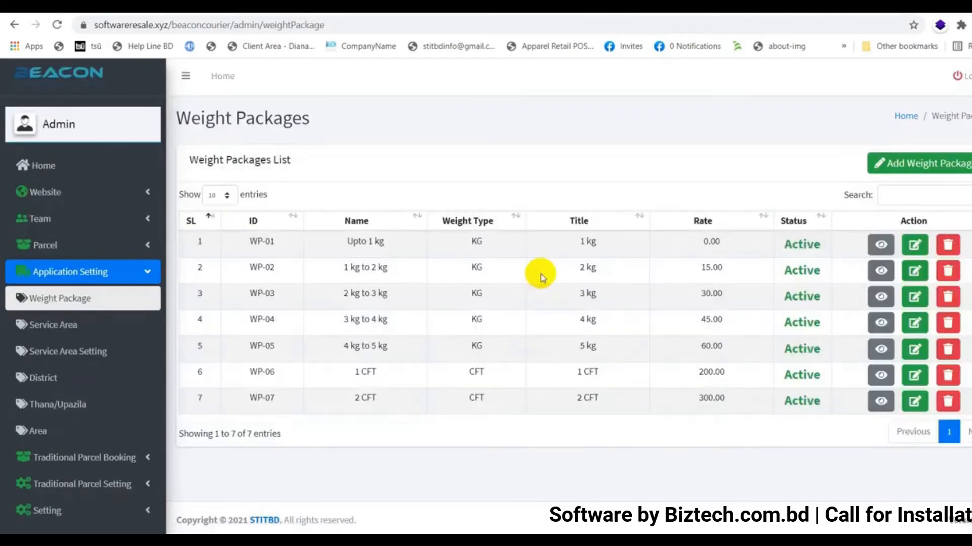
{"action": "left_click", "coordinate": [908, 175]}
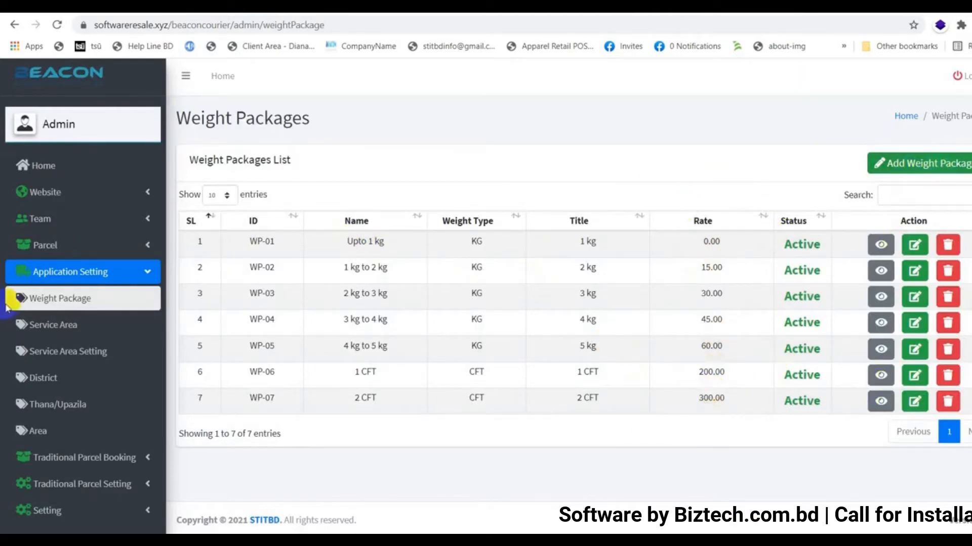
{"action": "left_click", "coordinate": [49, 335]}
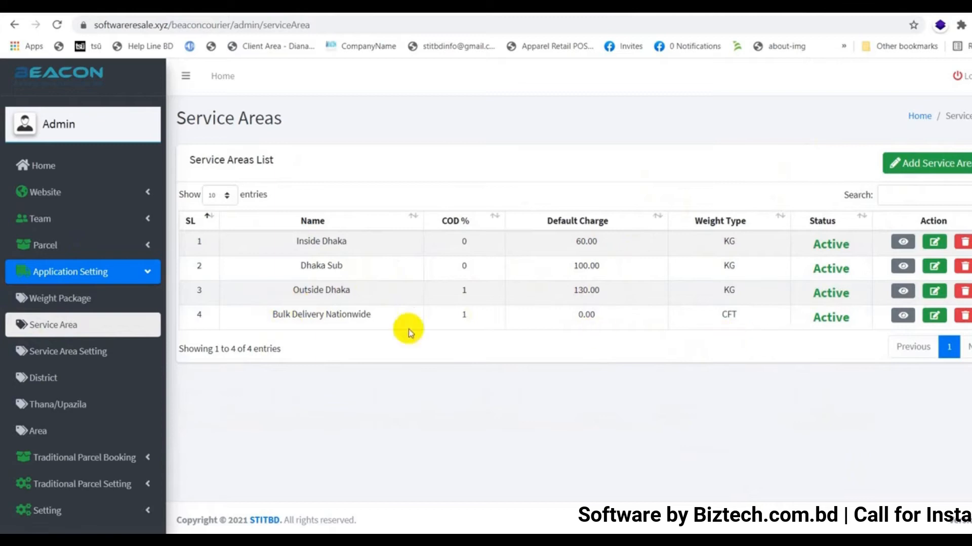
{"action": "left_click", "coordinate": [93, 357]}
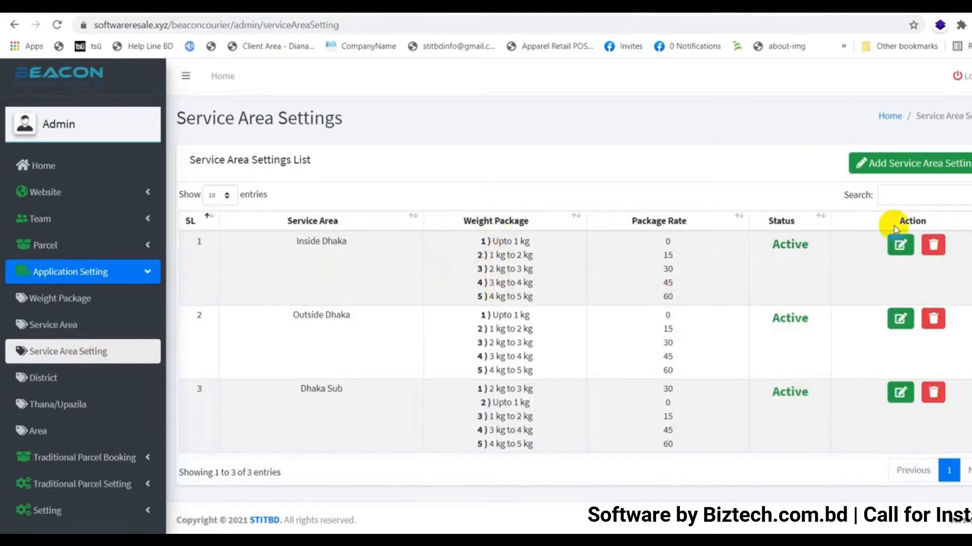
{"action": "left_click", "coordinate": [898, 247]}
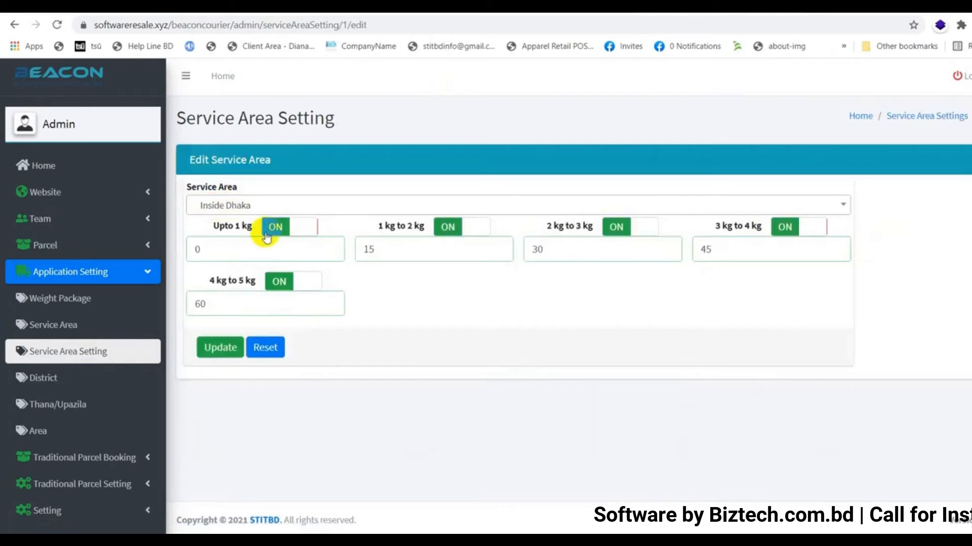
{"action": "left_click", "coordinate": [282, 286]}
{"action": "left_click", "coordinate": [279, 236]}
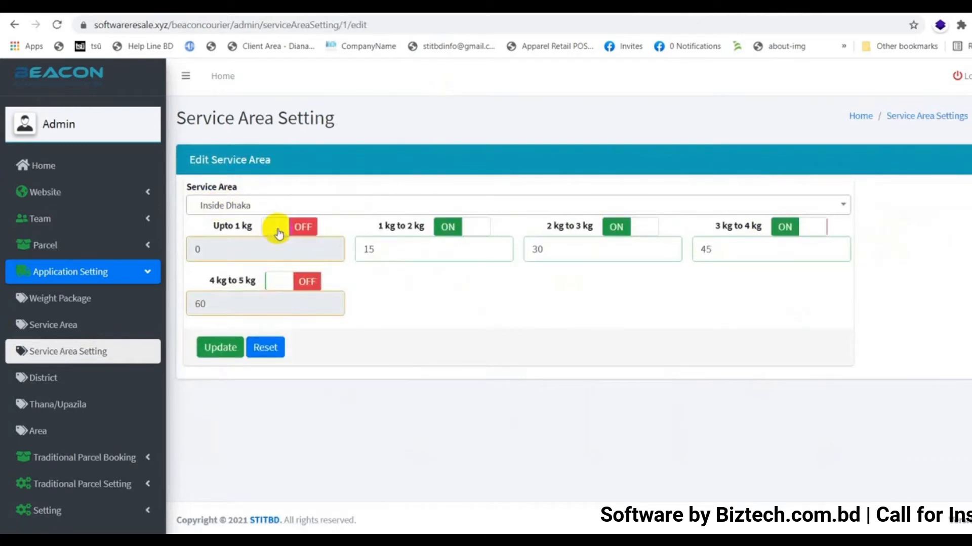
{"action": "left_click", "coordinate": [279, 233]}
{"action": "left_click", "coordinate": [282, 284]}
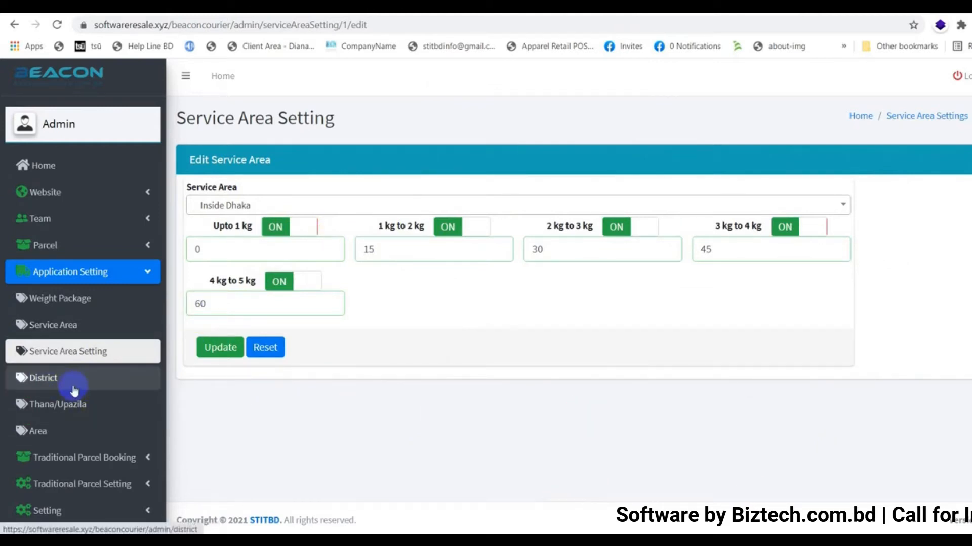
{"action": "left_click", "coordinate": [52, 380]}
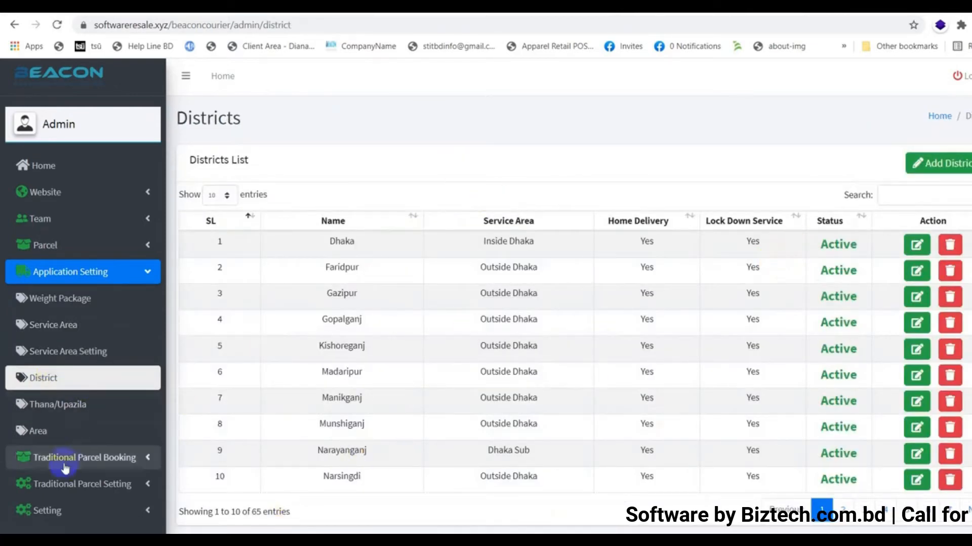
Go through the Thana/Upazila list to the Areas list
{"action": "left_click", "coordinate": [41, 408]}
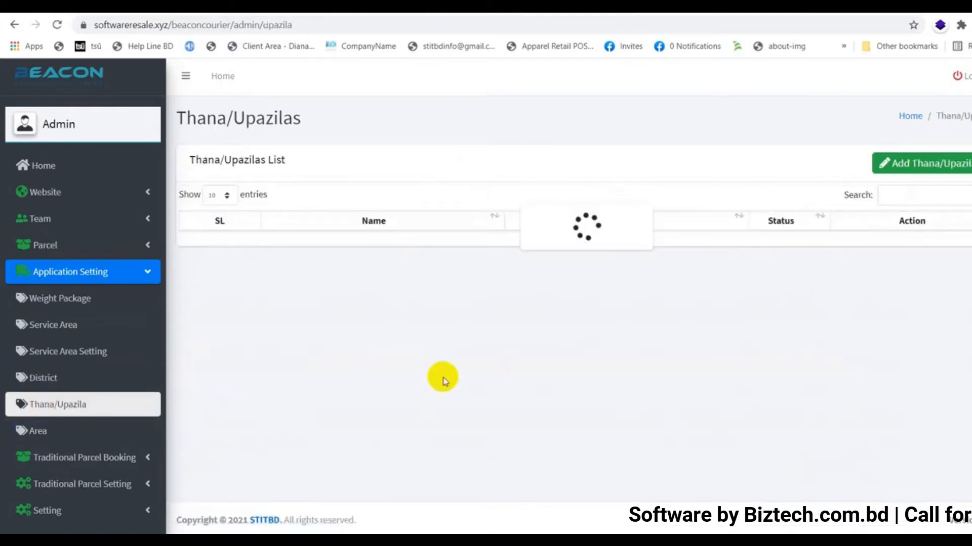
{"action": "scroll", "coordinate": [537, 408], "scroll_direction": "down", "scroll_amount": 1}
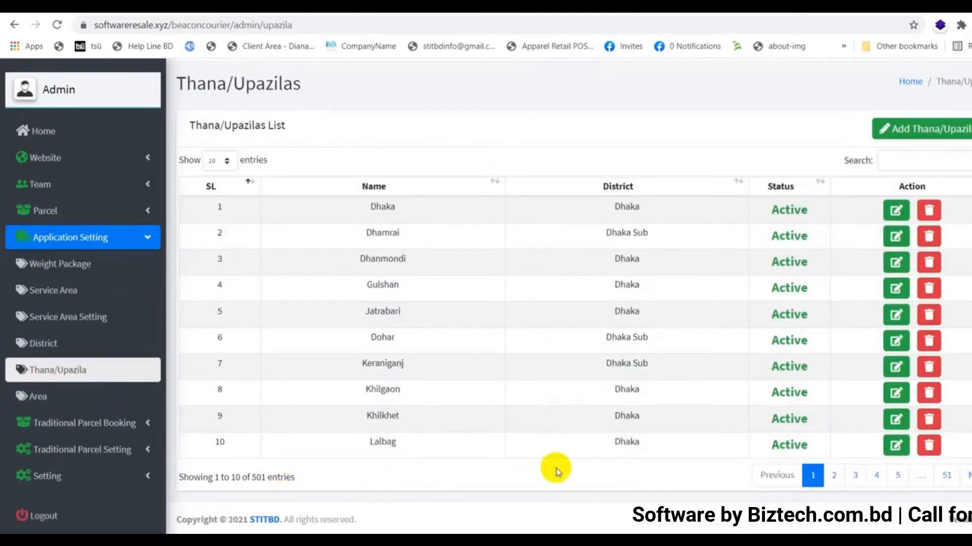
{"action": "left_click", "coordinate": [40, 399]}
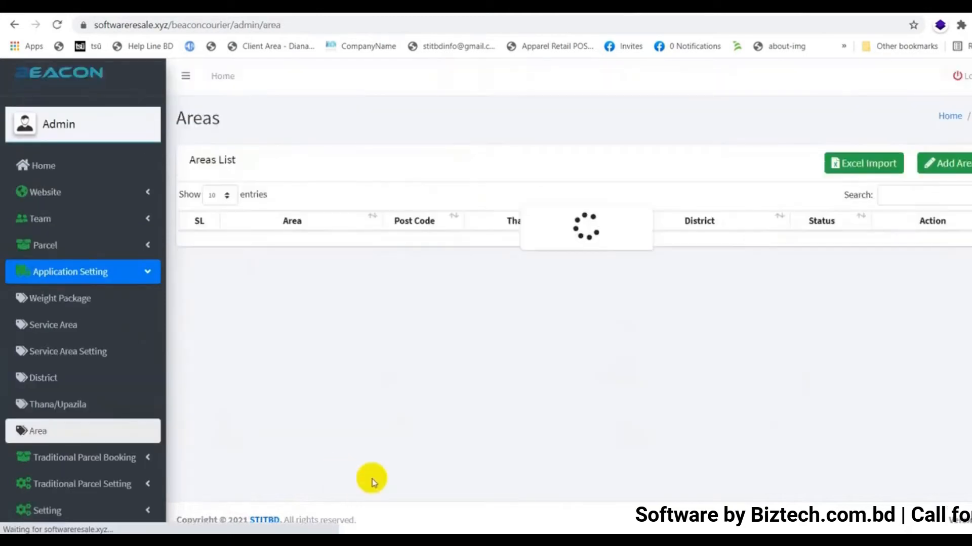
{"action": "scroll", "coordinate": [373, 480], "scroll_direction": "down", "scroll_amount": 1}
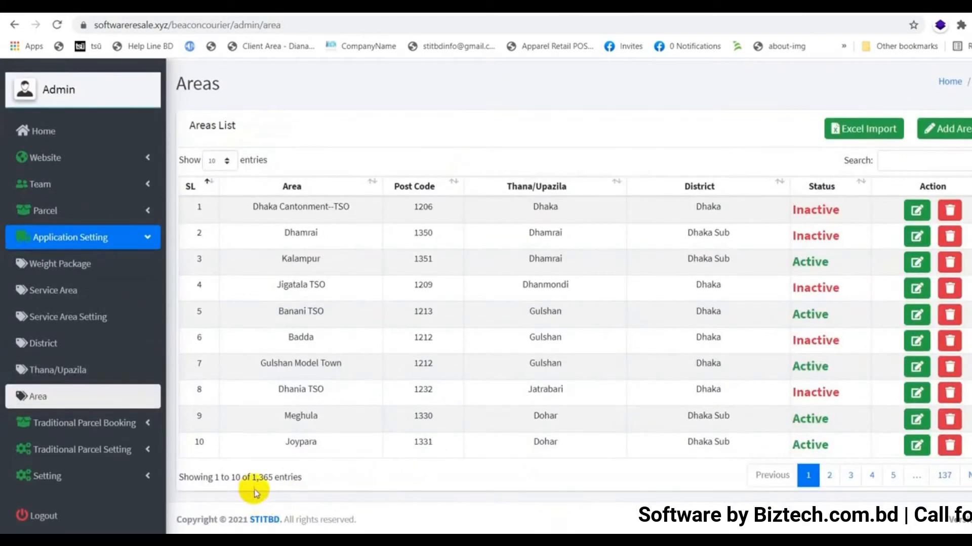
Activate Dhaka Cantonment--TSO, Dhamrai, Jigatala TSO, Badda and Dhania; deactivate Meghula
{"action": "left_click", "coordinate": [817, 209]}
{"action": "left_click", "coordinate": [814, 236]}
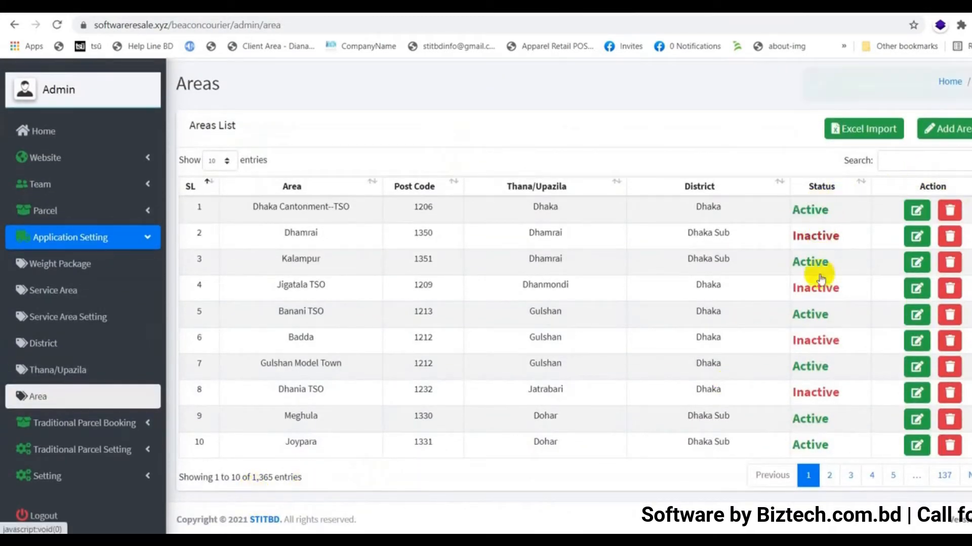
{"action": "left_click", "coordinate": [813, 342]}
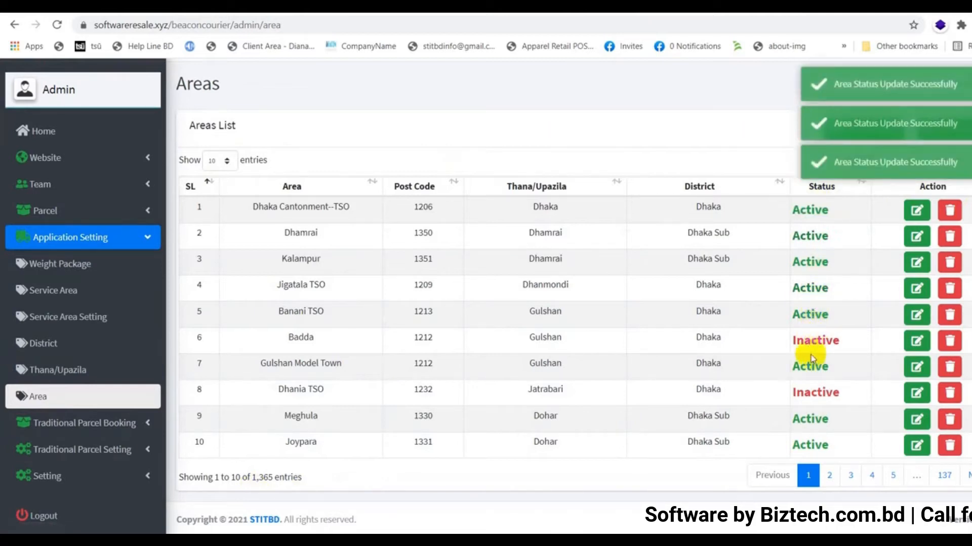
{"action": "left_click", "coordinate": [816, 392]}
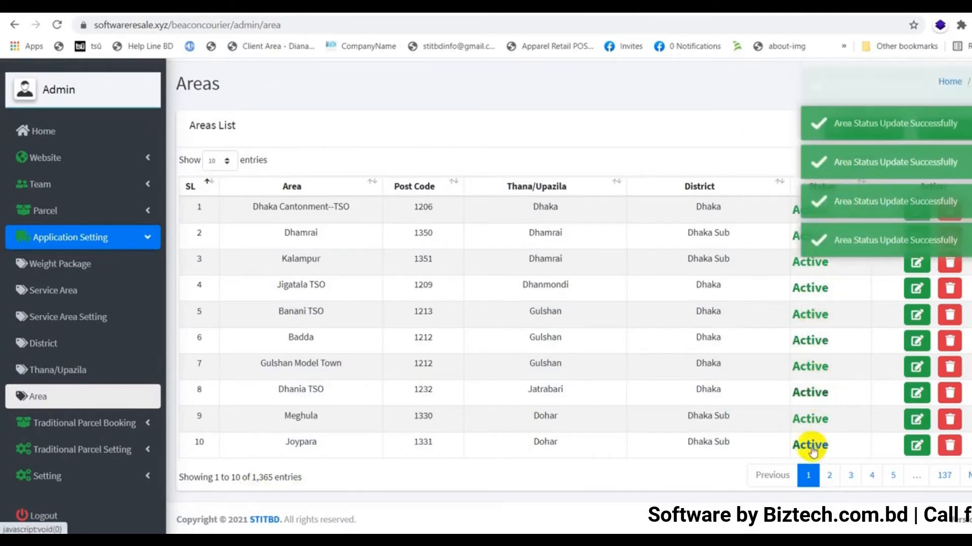
{"action": "left_click", "coordinate": [811, 420]}
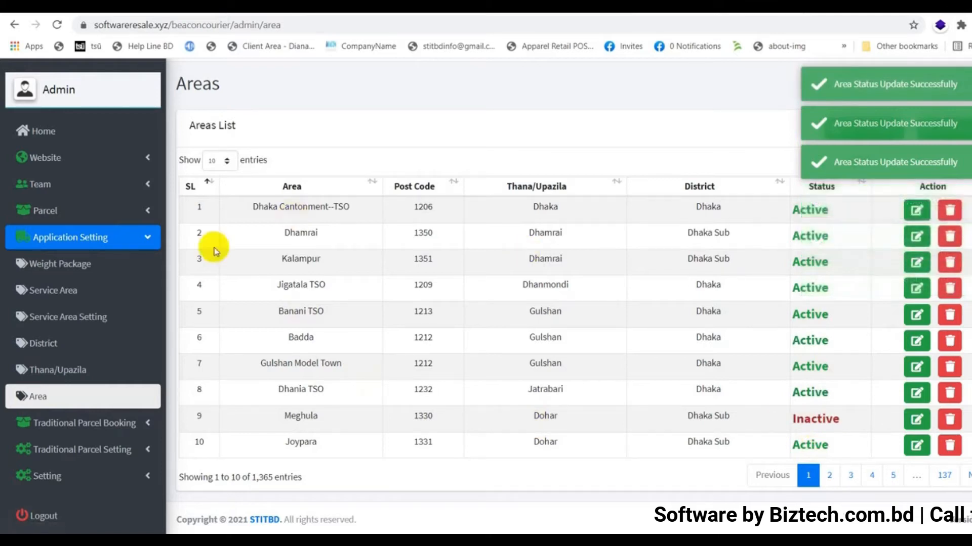
{"action": "left_click", "coordinate": [146, 237]}
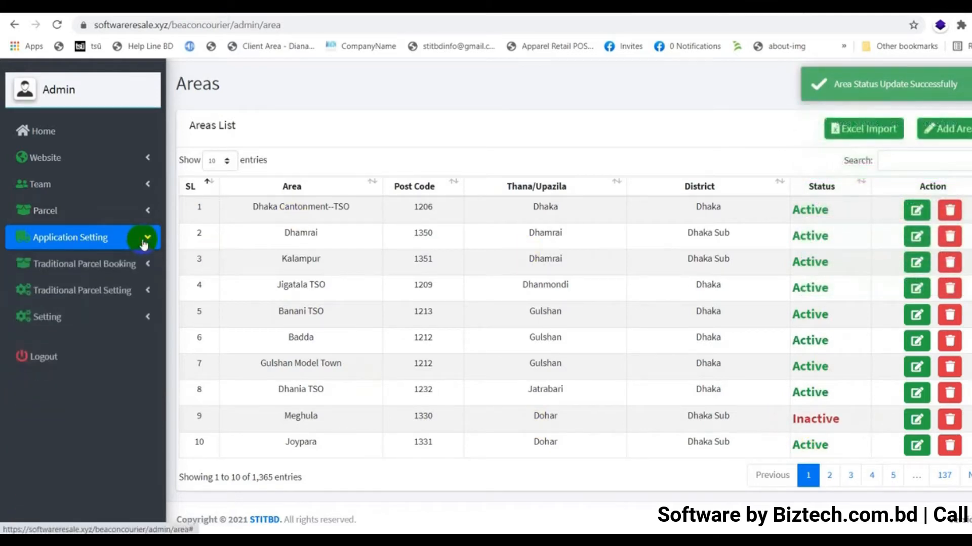
{"action": "left_click", "coordinate": [127, 266]}
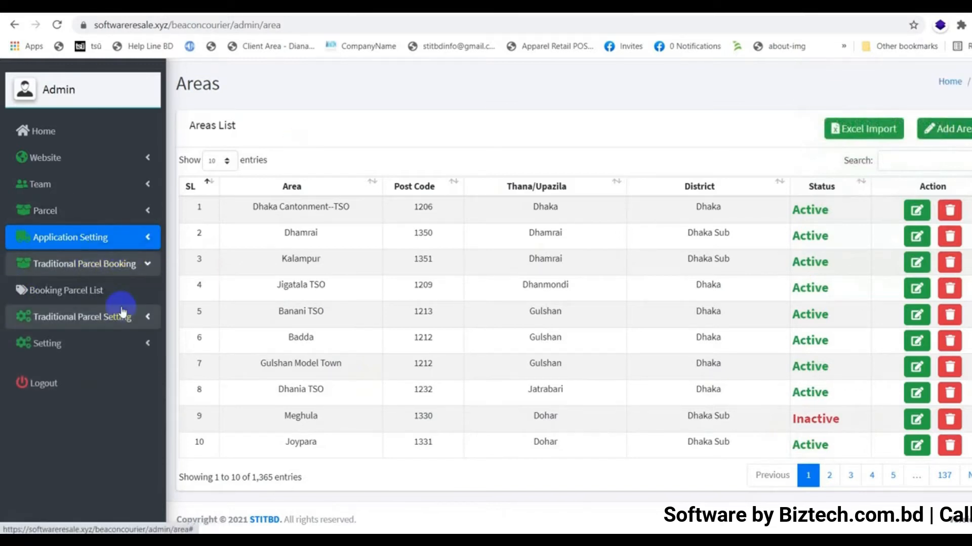
View the Booking Parcel List, then the Item Category, Unit and Item lists with rates
{"action": "left_click", "coordinate": [69, 297]}
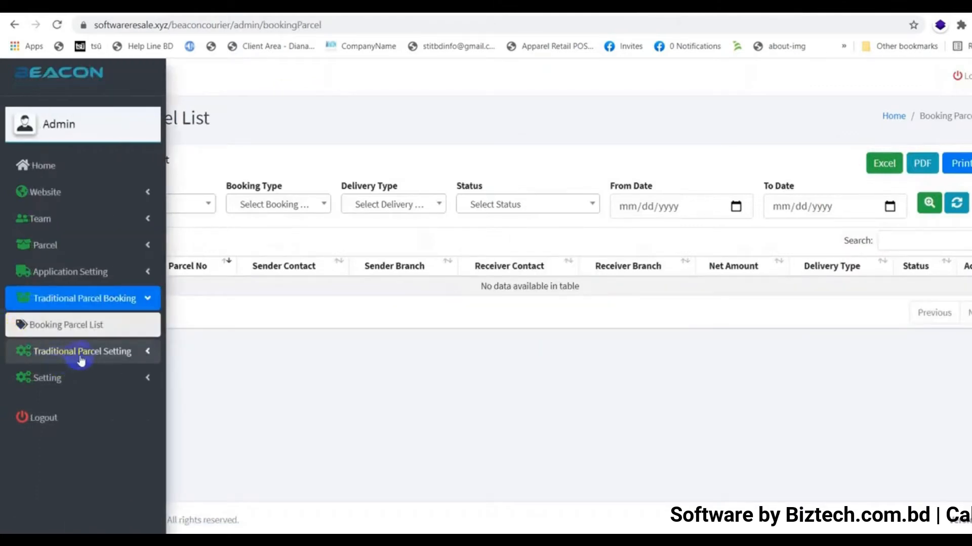
{"action": "left_click", "coordinate": [81, 355]}
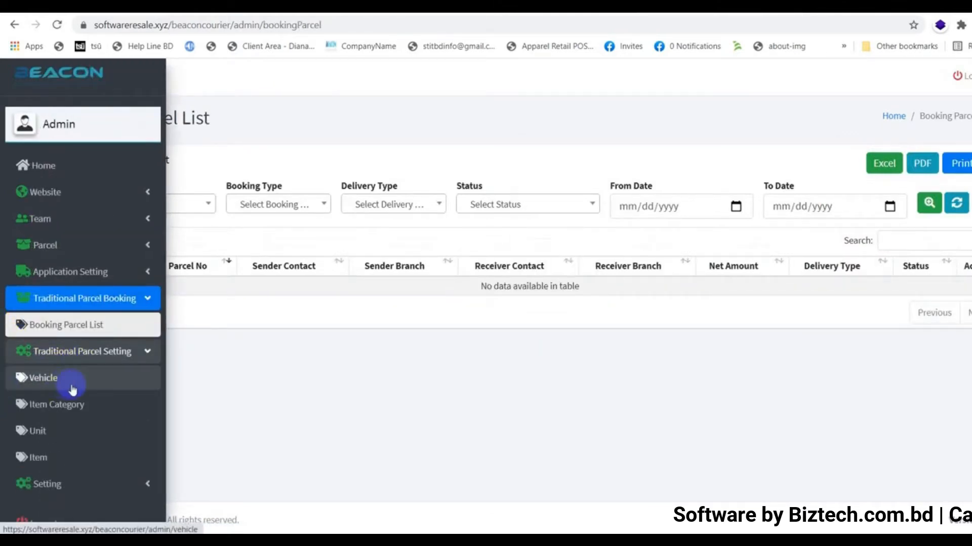
{"action": "left_click", "coordinate": [67, 404]}
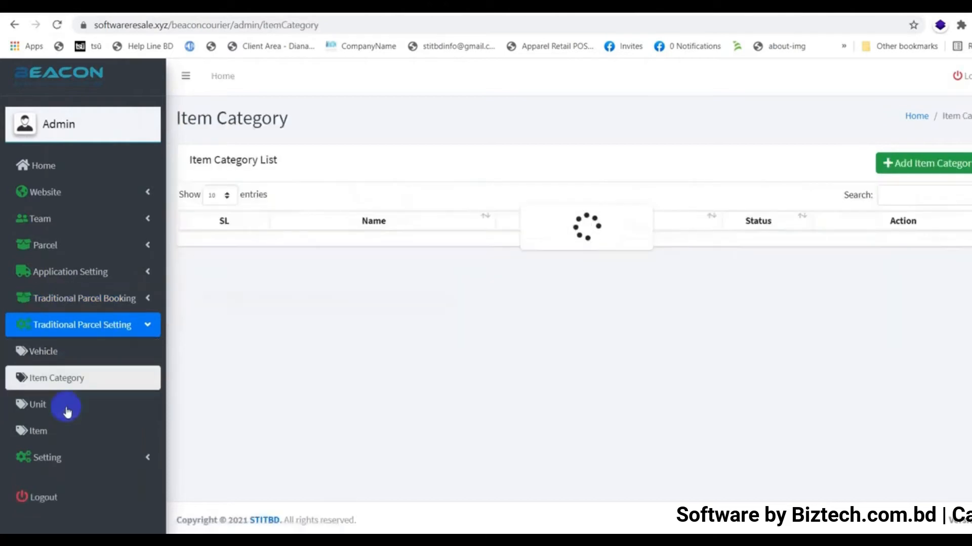
{"action": "left_click", "coordinate": [36, 407]}
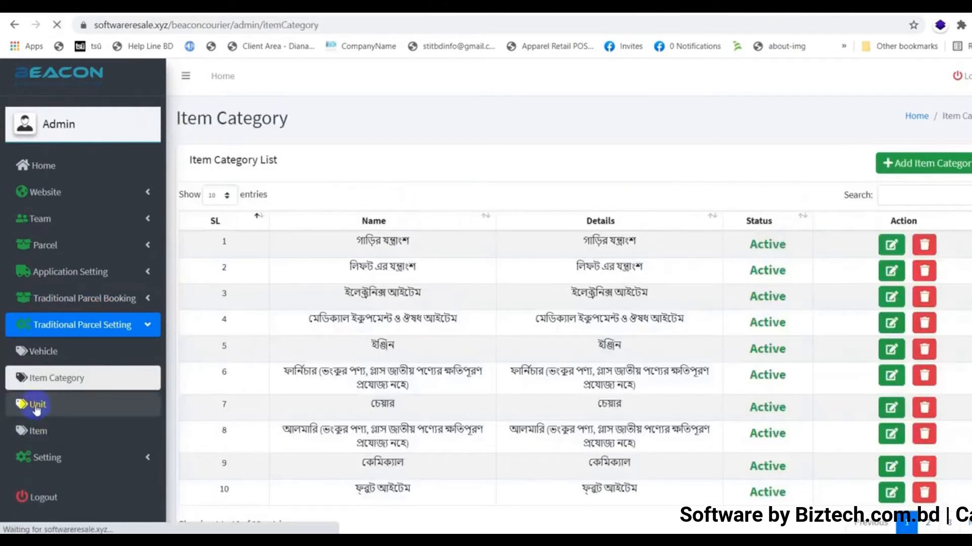
{"action": "left_click", "coordinate": [39, 433]}
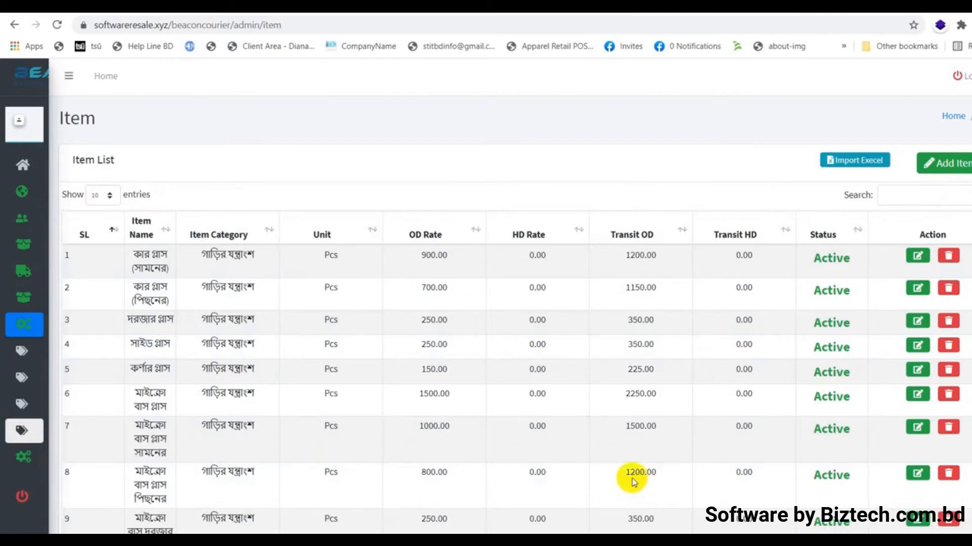
Collapse Traditional Parcel Setting and expand the admin user and application settings sections
{"action": "mouse_move", "coordinate": [63, 319]}
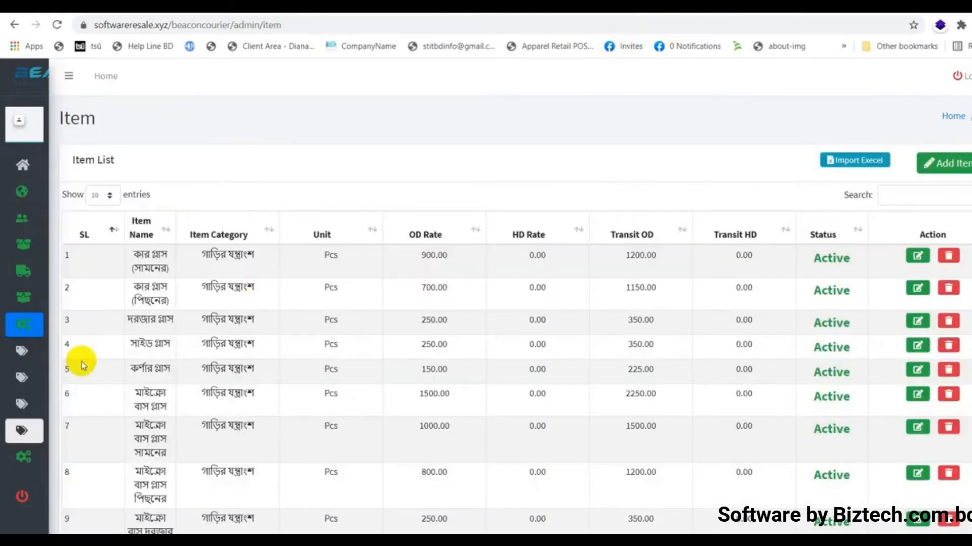
{"action": "mouse_move", "coordinate": [81, 361]}
{"action": "left_click", "coordinate": [96, 301]}
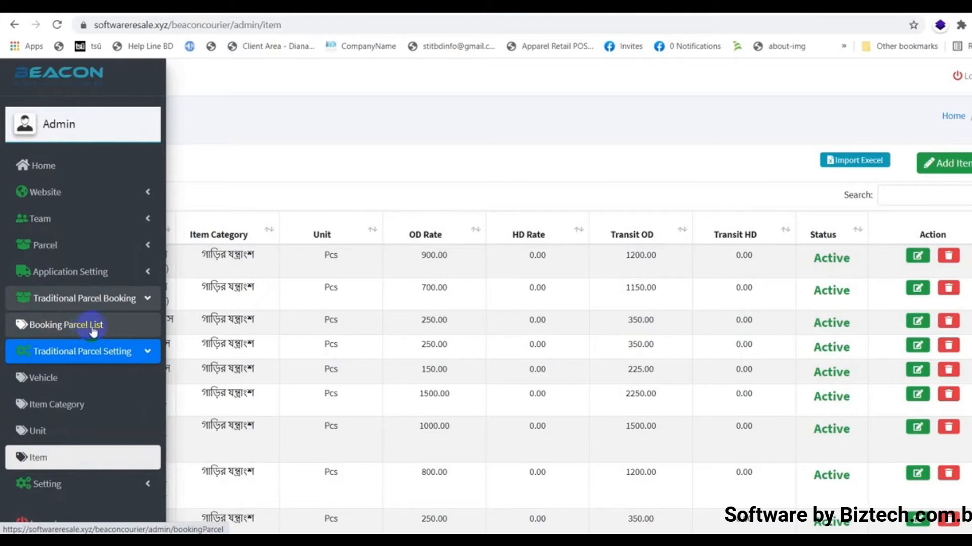
{"action": "left_click", "coordinate": [130, 349]}
{"action": "left_click", "coordinate": [140, 378]}
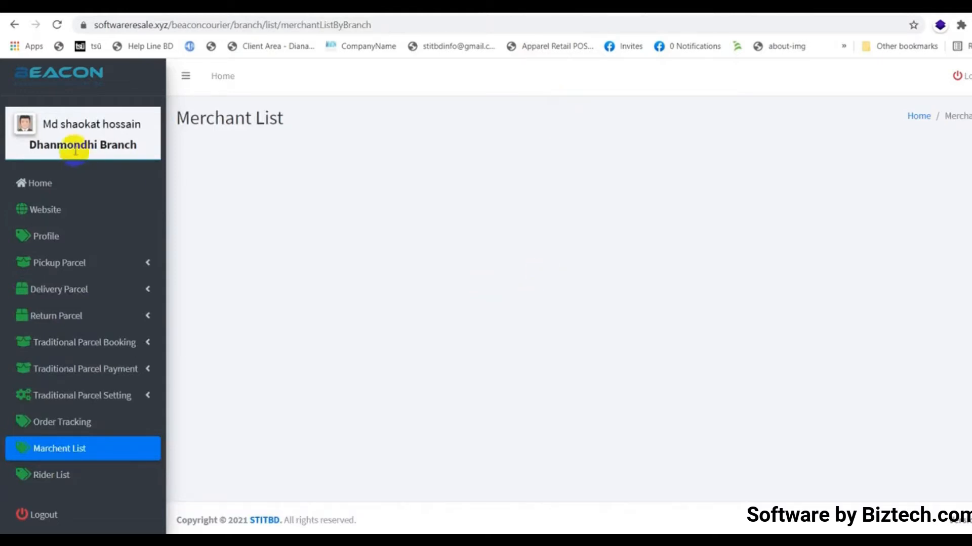
Open the branch Home dashboard, then the branch Profile showing two merchants and four riders
{"action": "left_click", "coordinate": [64, 134]}
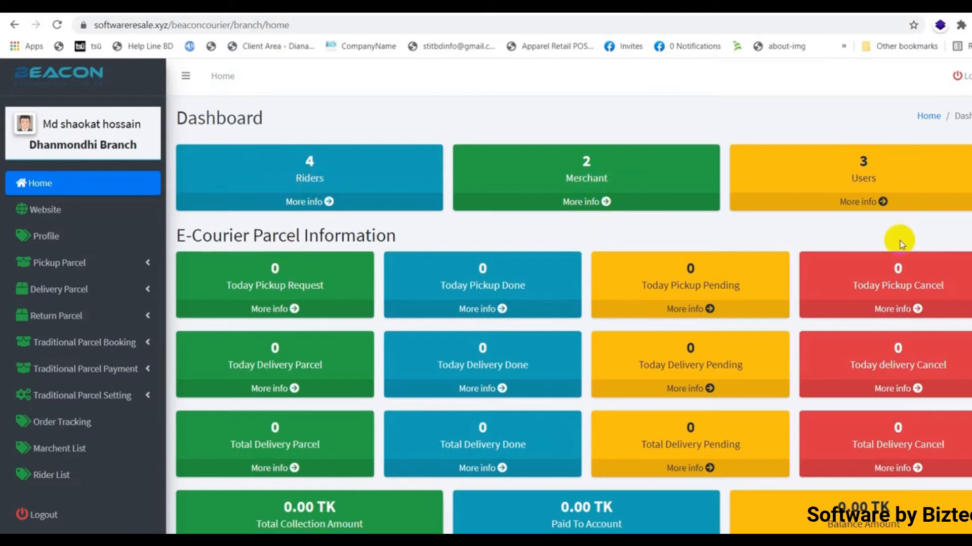
{"action": "left_click", "coordinate": [42, 238]}
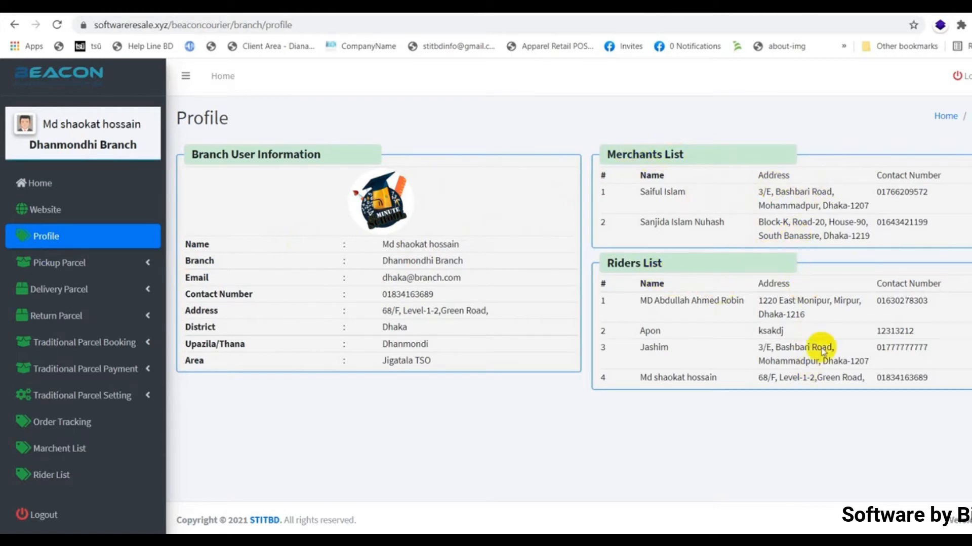
Browse the branch's Pickup Parcel List, Generate Pickup Rider Run and delivery branch transfer pages
{"action": "left_click", "coordinate": [108, 236]}
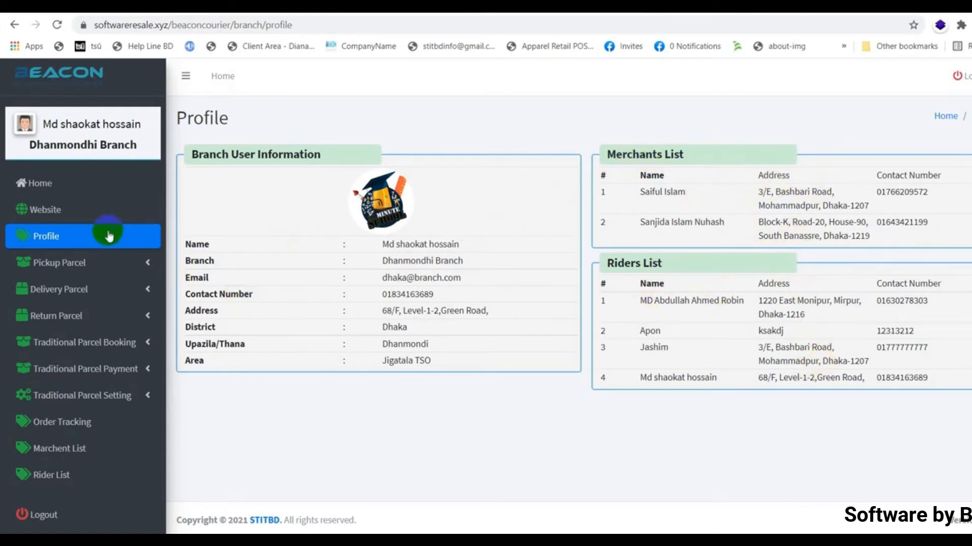
{"action": "left_click", "coordinate": [101, 265]}
{"action": "left_click", "coordinate": [80, 288]}
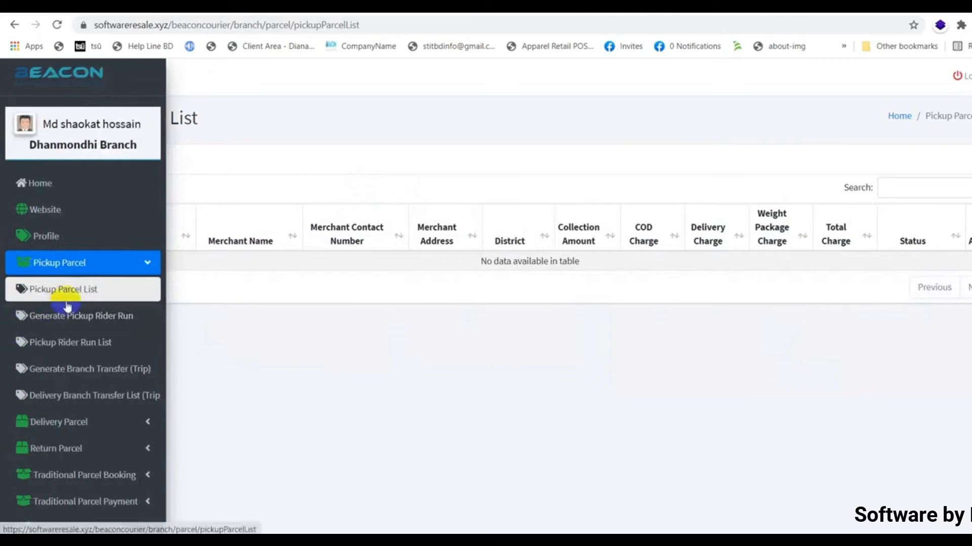
{"action": "left_click", "coordinate": [49, 321]}
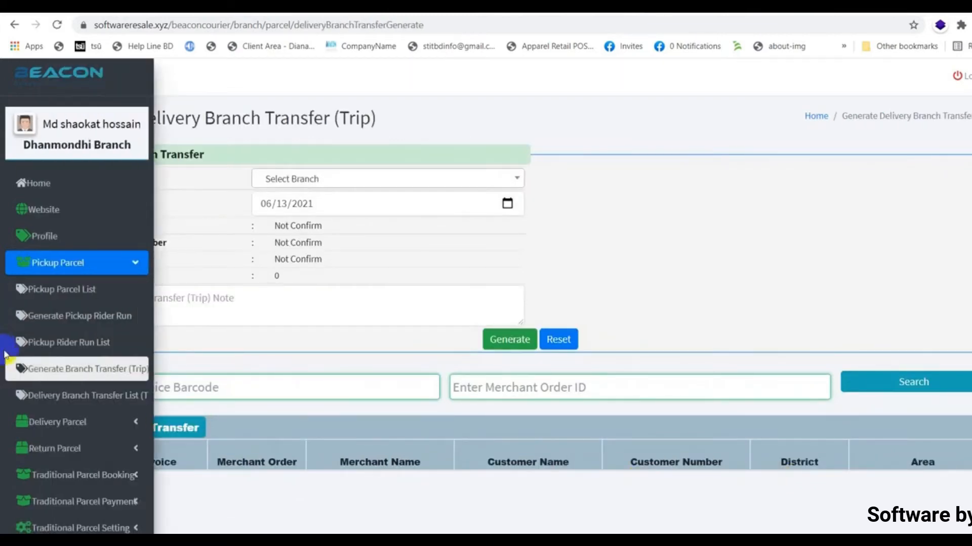
{"action": "left_click", "coordinate": [74, 400]}
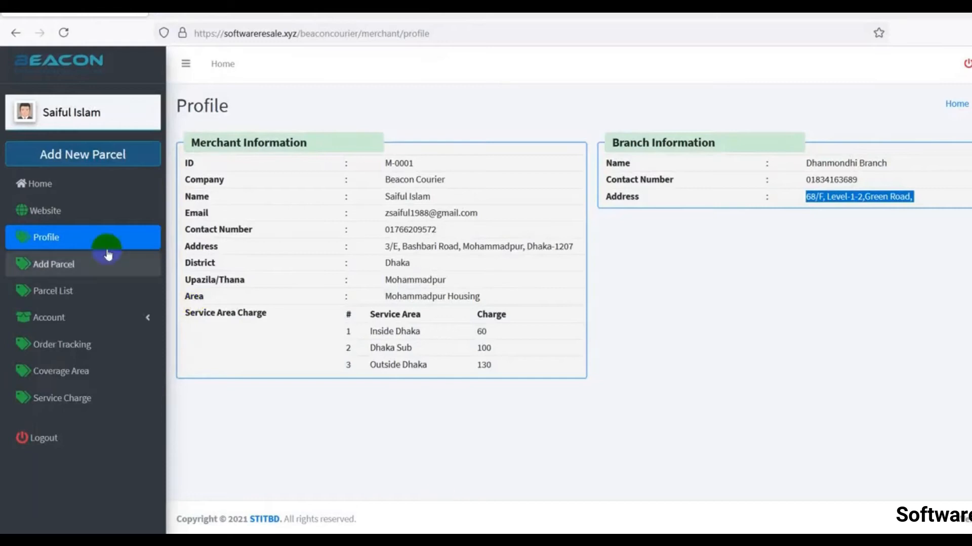
Start a new parcel and fill in the customer's name and contact number
{"action": "left_click", "coordinate": [52, 267]}
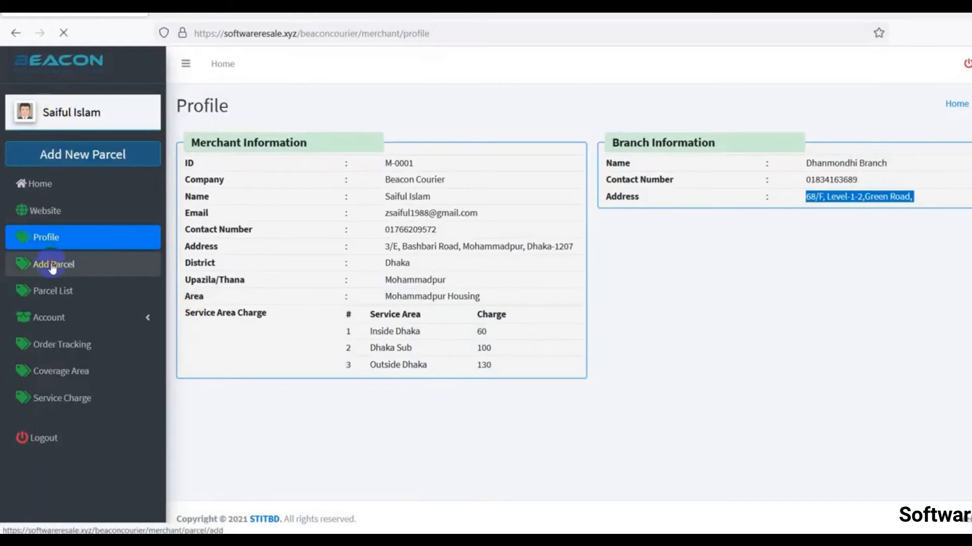
{"action": "scroll", "coordinate": [521, 319], "scroll_direction": "down", "scroll_amount": 4}
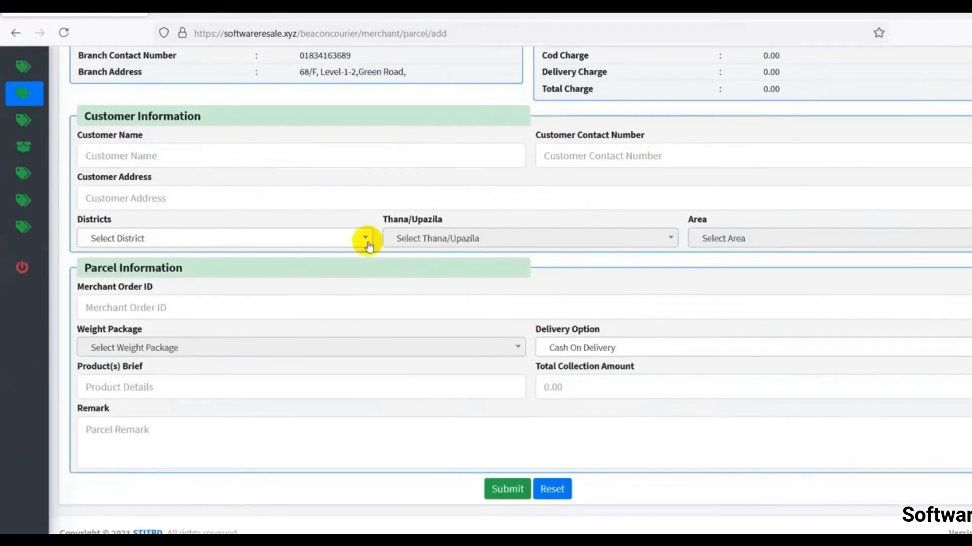
{"action": "left_click", "coordinate": [264, 159]}
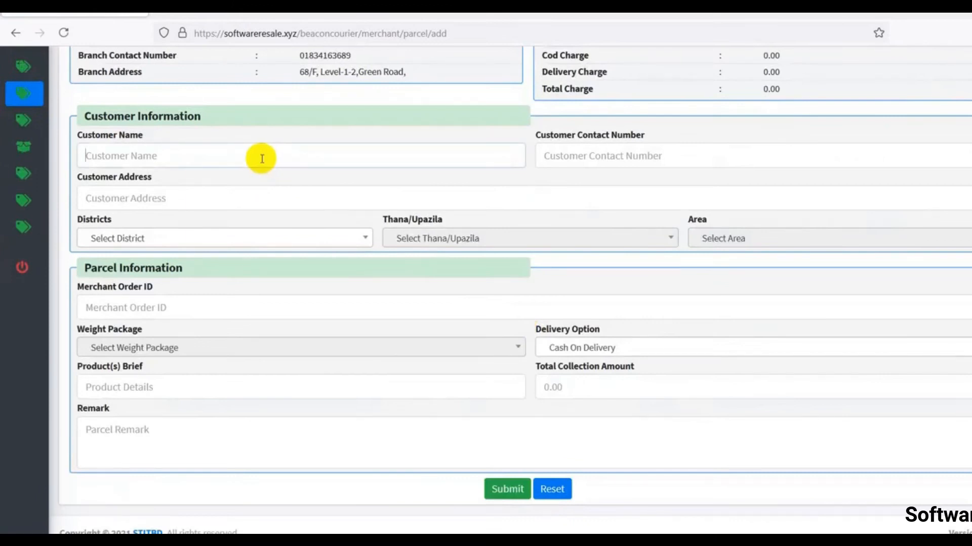
{"action": "type", "text": "MR"}
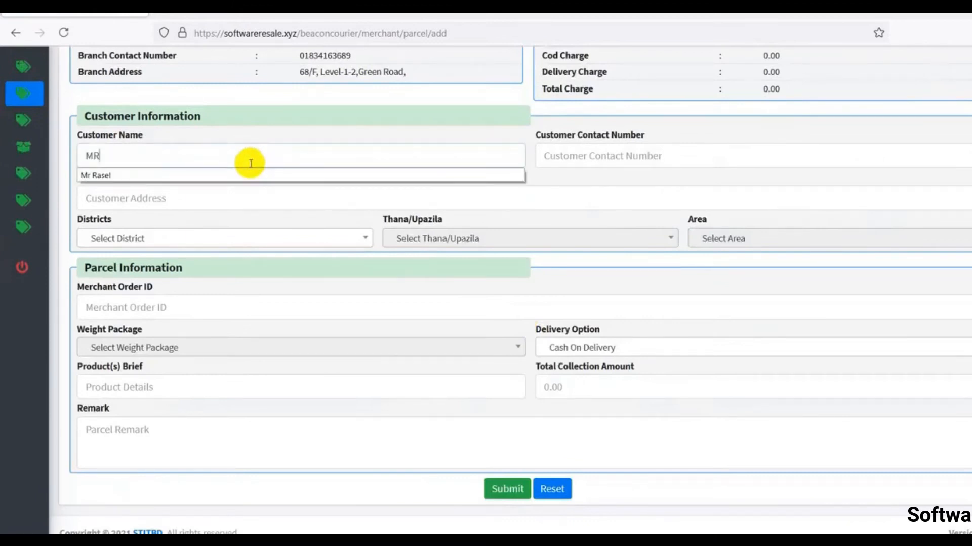
{"action": "left_click", "coordinate": [221, 177]}
{"action": "left_click", "coordinate": [637, 150]}
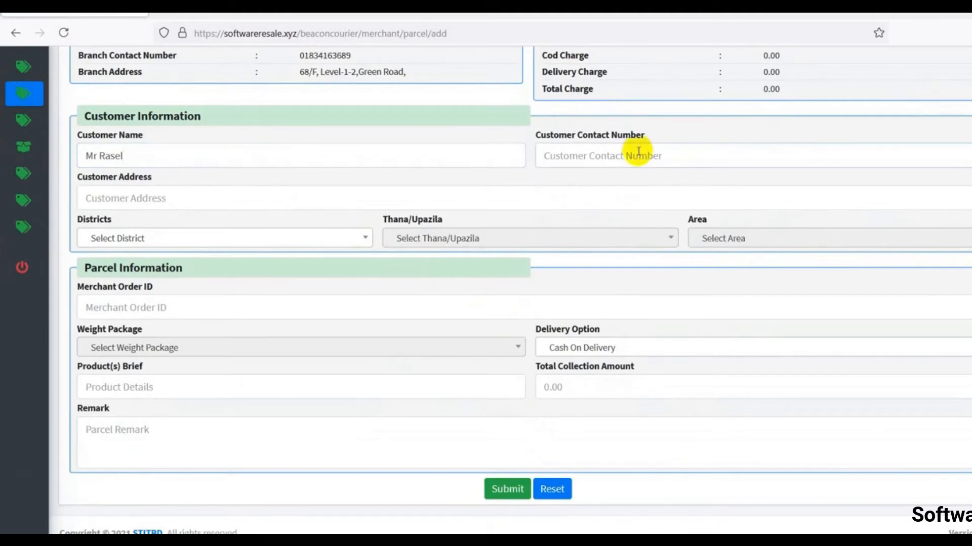
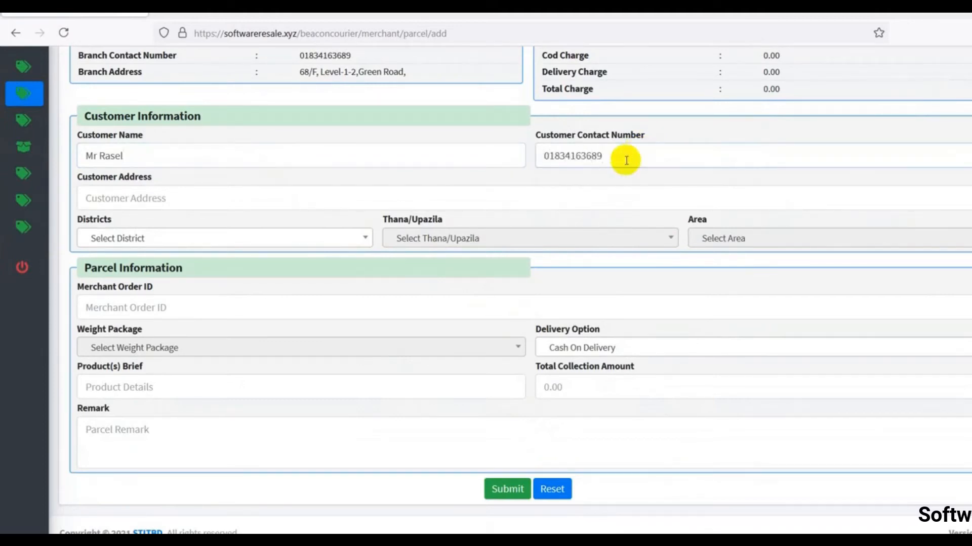
Set the address to Dhanmondi, Dhaka with district Dhaka, thana Dhanmondi, area Jigatala TSO
{"action": "left_click", "coordinate": [263, 205]}
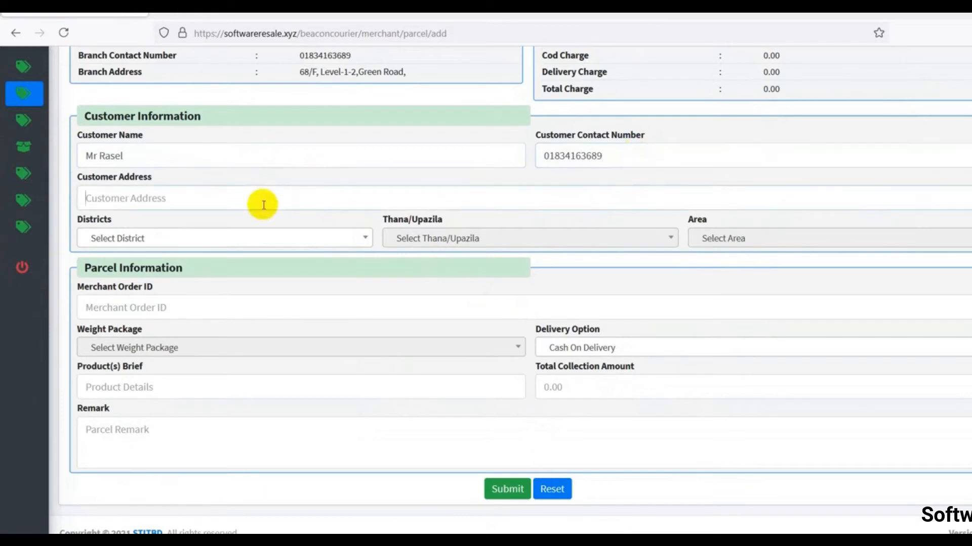
{"action": "type", "text": "D"}
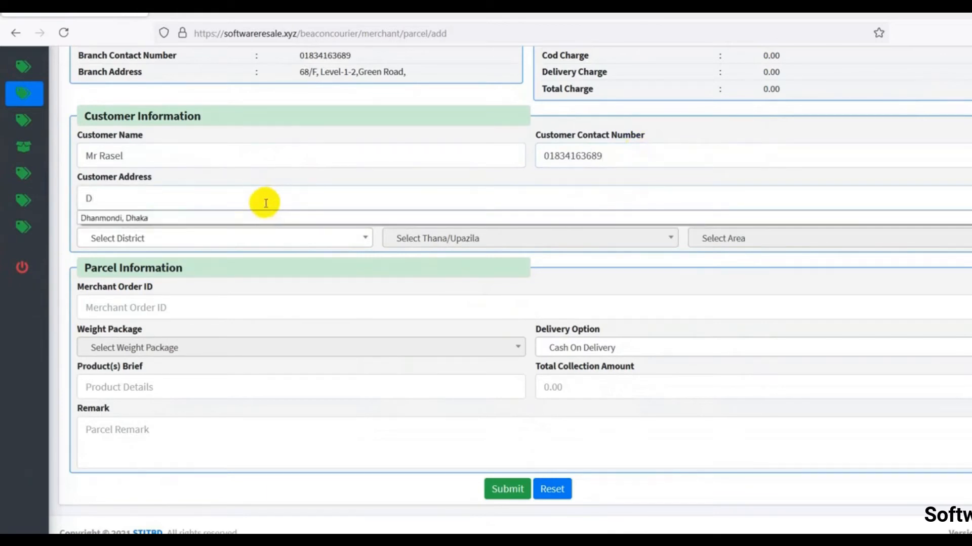
{"action": "left_click", "coordinate": [232, 218]}
{"action": "left_click", "coordinate": [248, 236]}
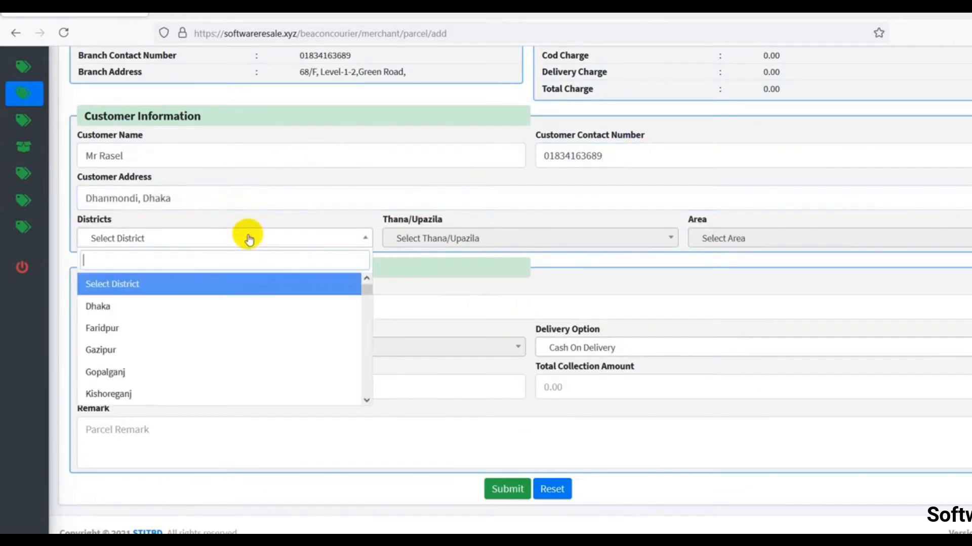
{"action": "left_click", "coordinate": [218, 307]}
{"action": "left_click", "coordinate": [473, 239]}
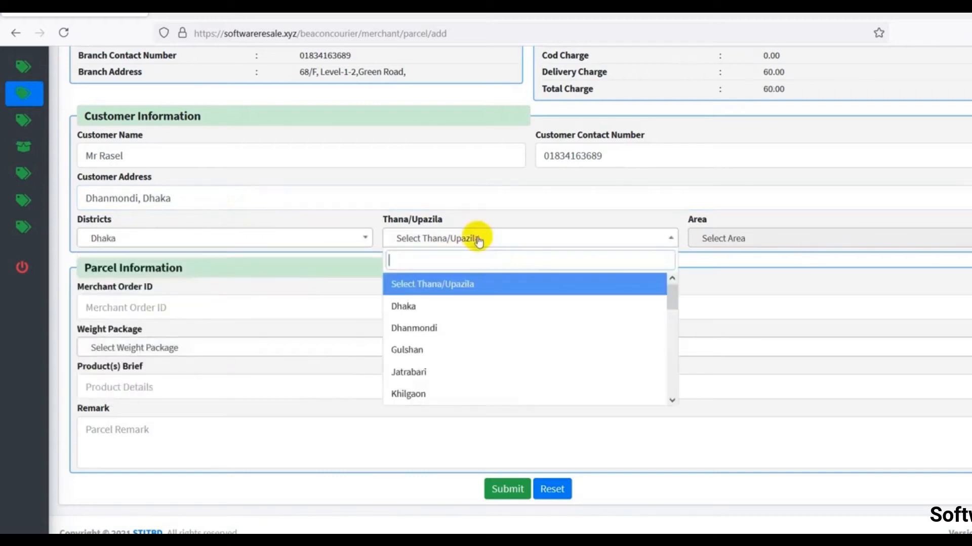
{"action": "left_click", "coordinate": [434, 329]}
{"action": "left_click", "coordinate": [749, 239]}
{"action": "left_click", "coordinate": [732, 305]}
Enter the merchant order ID and bring up the weight package choices
{"action": "left_click", "coordinate": [165, 308]}
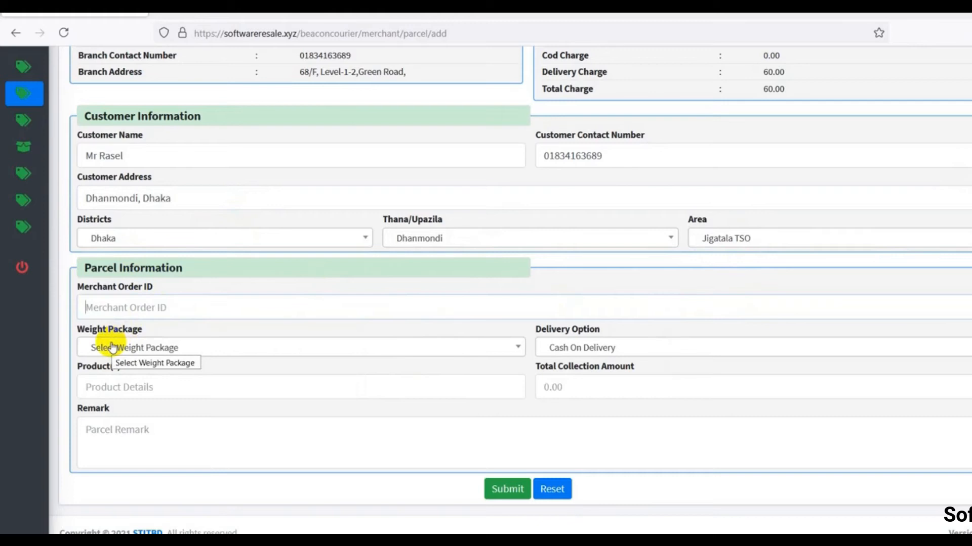
{"action": "type", "text": "25487"}
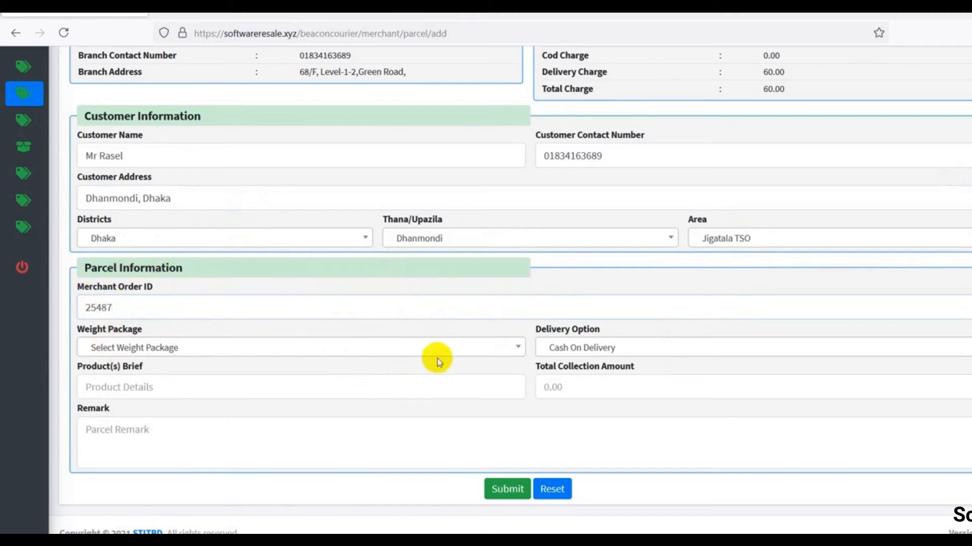
{"action": "left_click", "coordinate": [405, 351]}
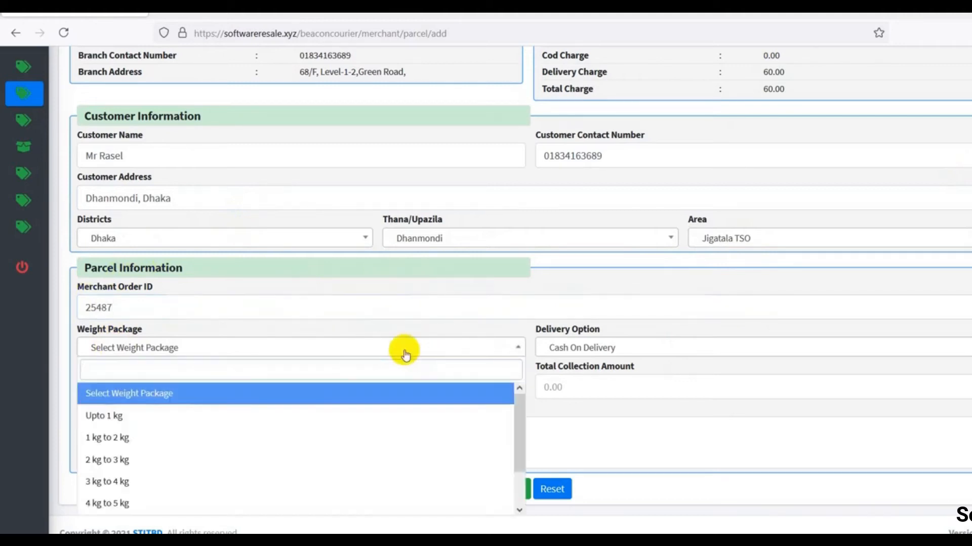
{"action": "scroll", "coordinate": [743, 233], "scroll_direction": "up", "scroll_amount": 3}
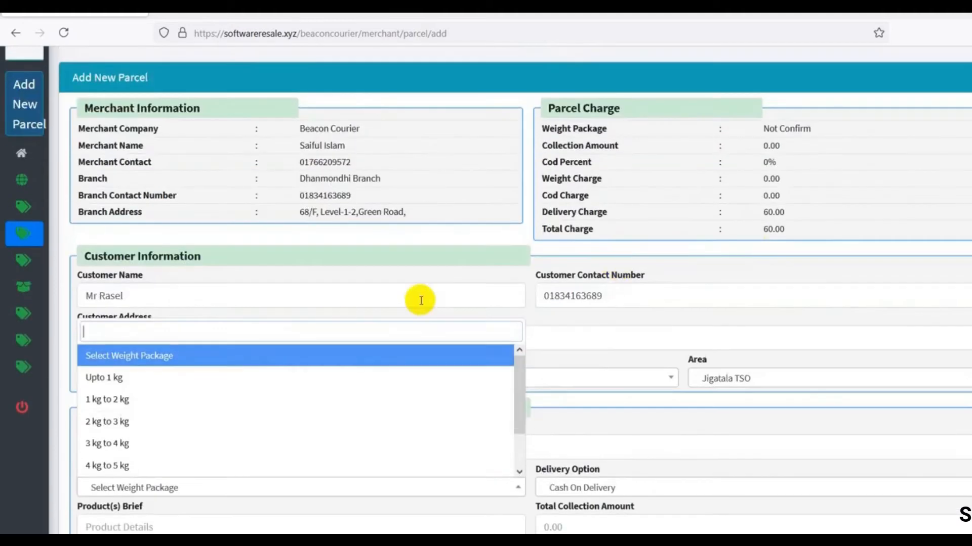
Compare delivery charges for districts Gazipur and Dhaka Sub, noting the 100.00 charge
{"action": "left_click", "coordinate": [717, 324]}
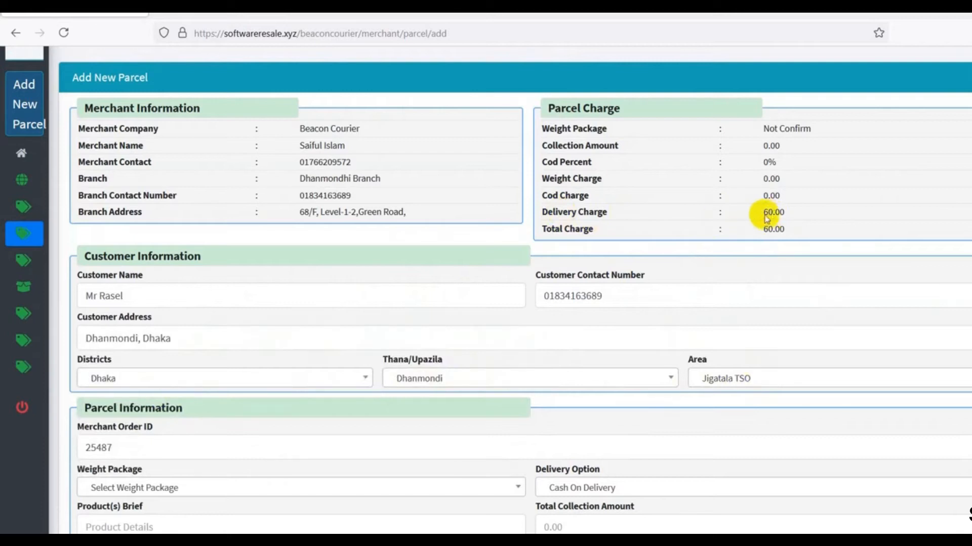
{"action": "left_click_drag", "start_coordinate": [759, 212], "coordinate": [798, 208]}
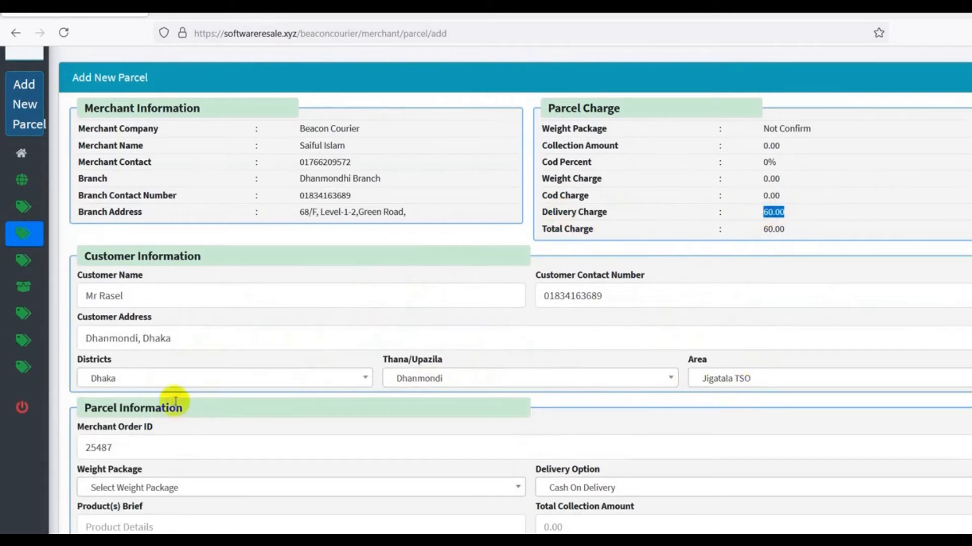
{"action": "left_click", "coordinate": [186, 380]}
{"action": "left_click", "coordinate": [129, 312]}
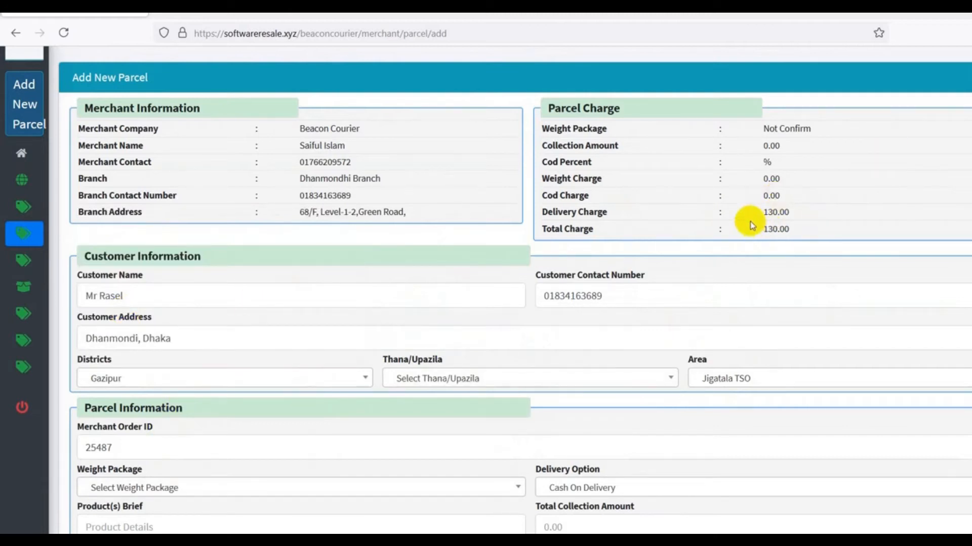
{"action": "left_click", "coordinate": [310, 380]}
{"action": "scroll", "coordinate": [310, 329], "scroll_direction": "down", "scroll_amount": 15}
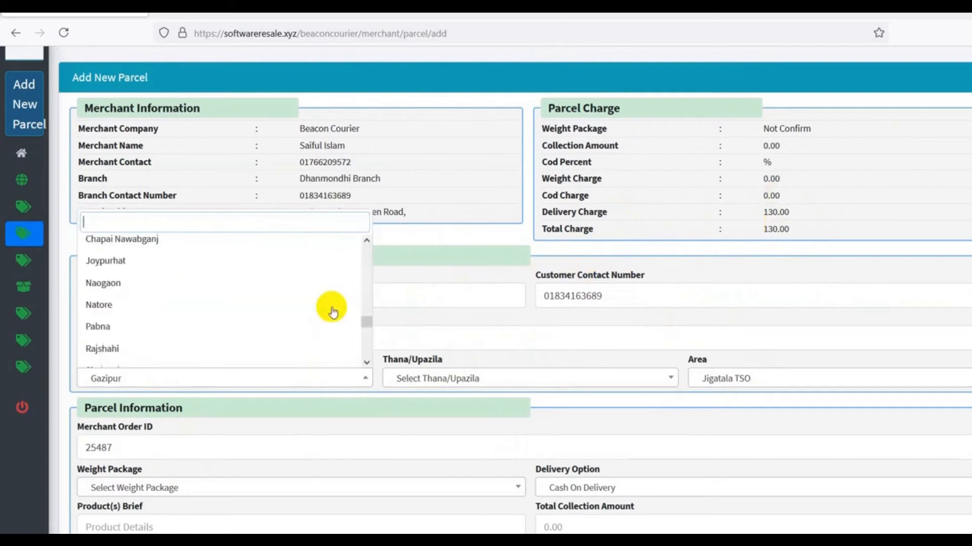
{"action": "left_click", "coordinate": [244, 360]}
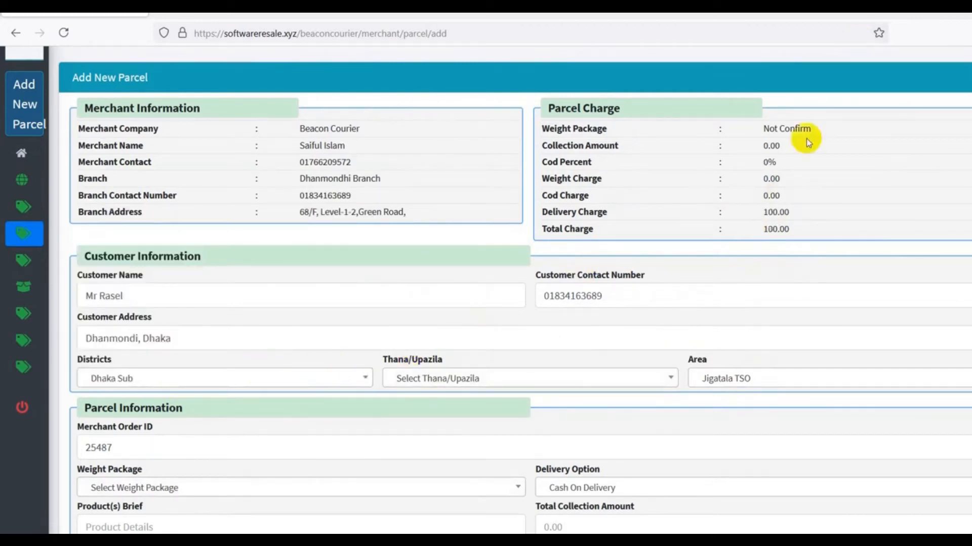
{"action": "left_click_drag", "start_coordinate": [764, 228], "coordinate": [862, 232]}
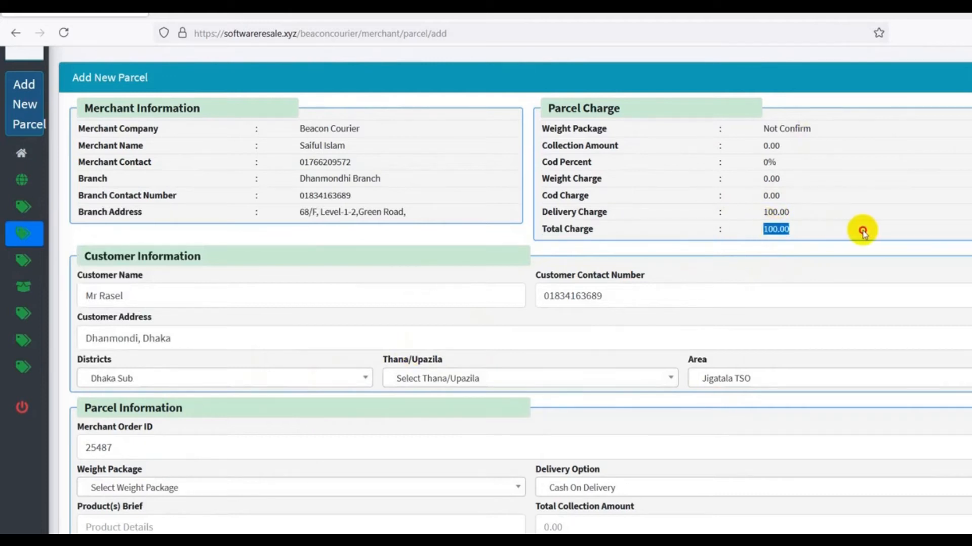
{"action": "left_click_drag", "start_coordinate": [760, 212], "coordinate": [829, 214]}
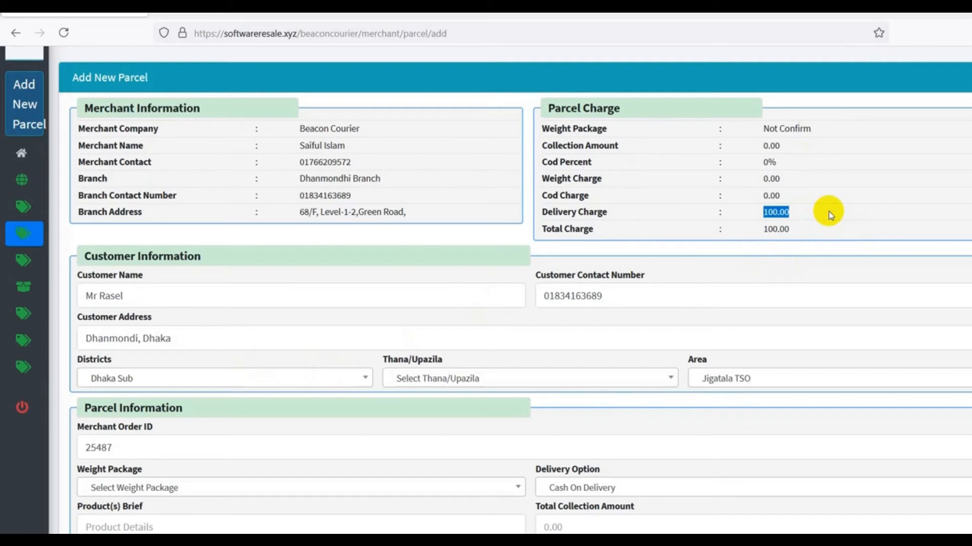
{"action": "scroll", "coordinate": [301, 444], "scroll_direction": "down", "scroll_amount": 3}
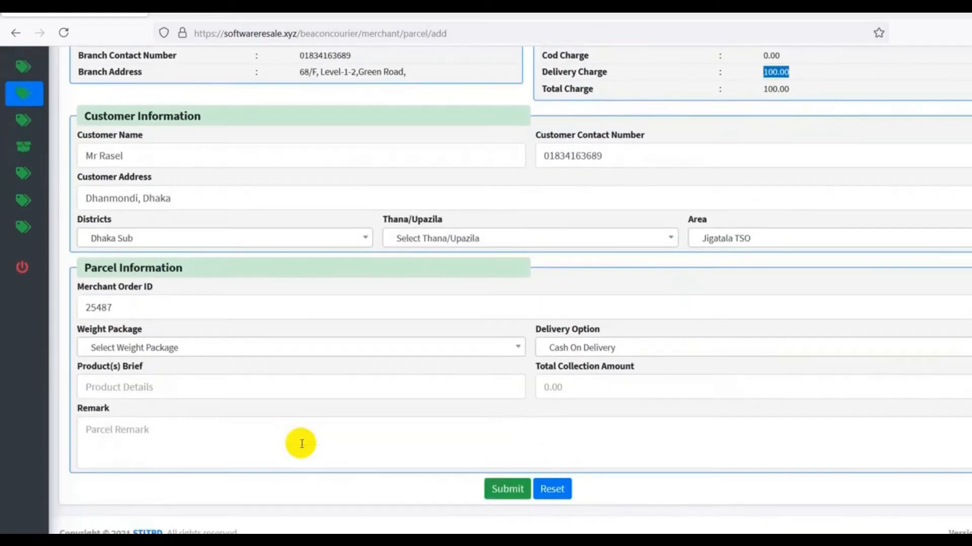
Try weight packages Upto 1 kg, 1 kg to 2 kg and 3 kg to 4 kg, checking the 15.00 weight charge
{"action": "left_click", "coordinate": [175, 348]}
{"action": "left_click", "coordinate": [122, 241]}
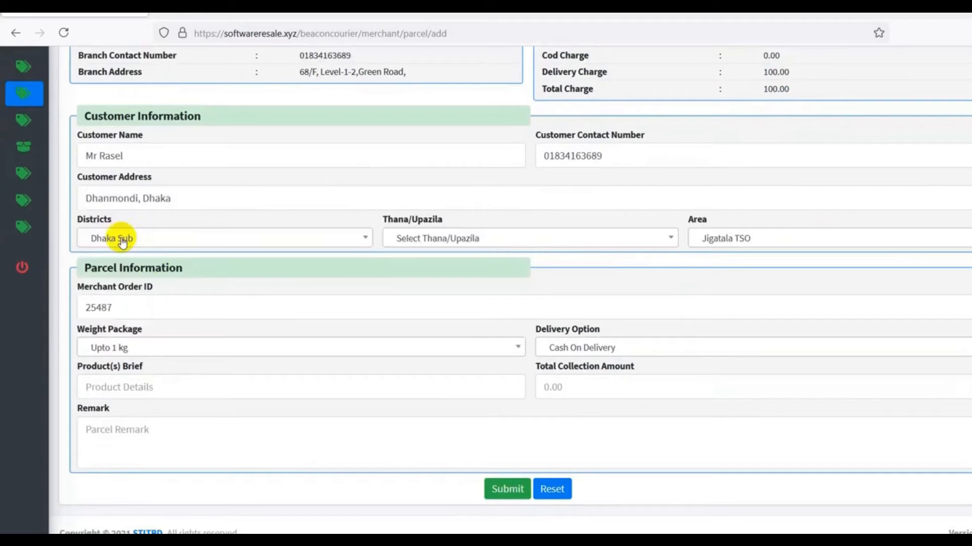
{"action": "left_click", "coordinate": [172, 347]}
{"action": "left_click", "coordinate": [123, 259]}
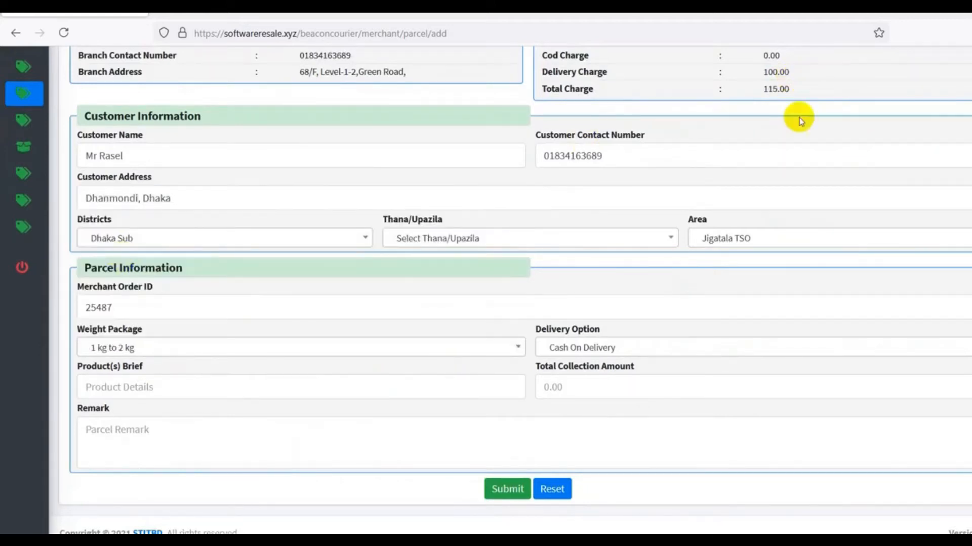
{"action": "scroll", "coordinate": [796, 152], "scroll_direction": "up", "scroll_amount": 4}
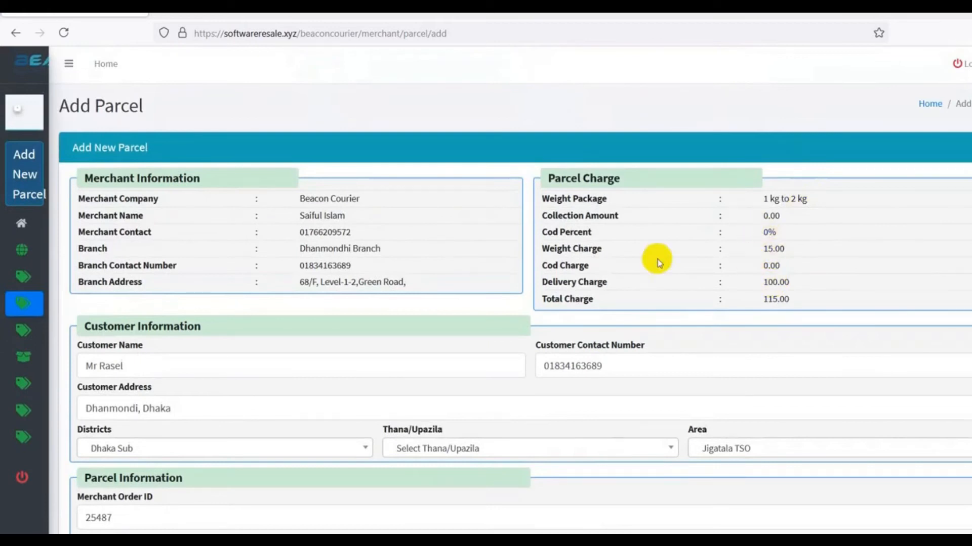
{"action": "double_click", "coordinate": [770, 247]}
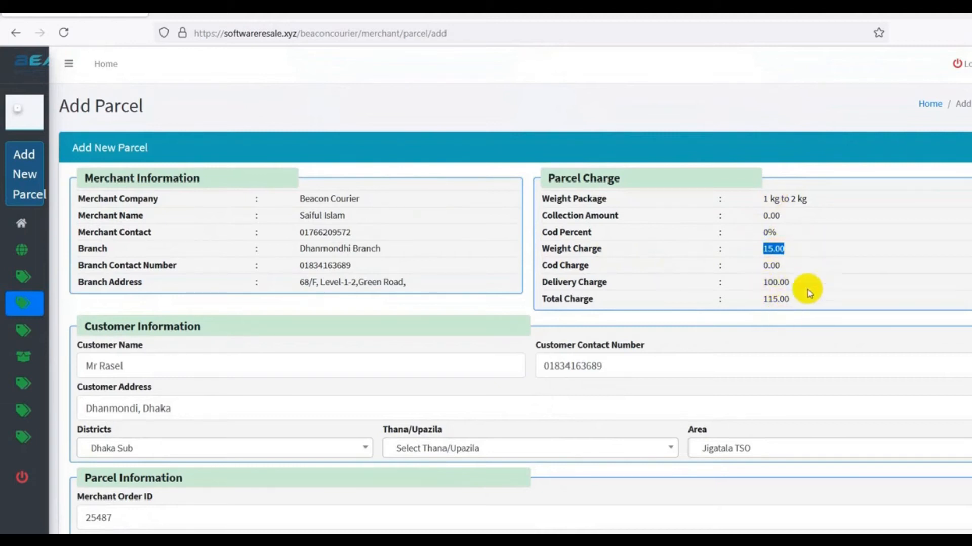
{"action": "scroll", "coordinate": [258, 403], "scroll_direction": "down", "scroll_amount": 3}
{"action": "left_click", "coordinate": [185, 418]}
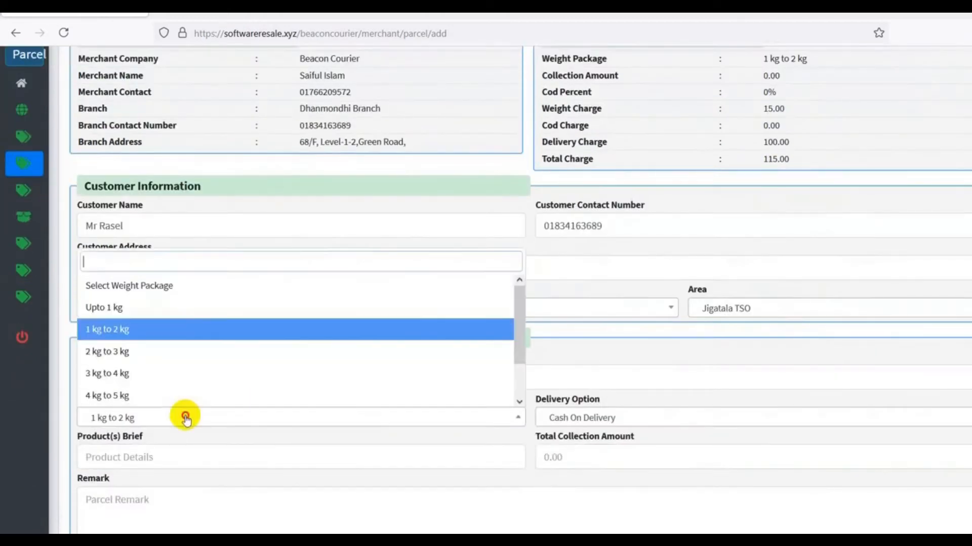
{"action": "left_click", "coordinate": [124, 374]}
{"action": "scroll", "coordinate": [788, 314], "scroll_direction": "up", "scroll_amount": 3}
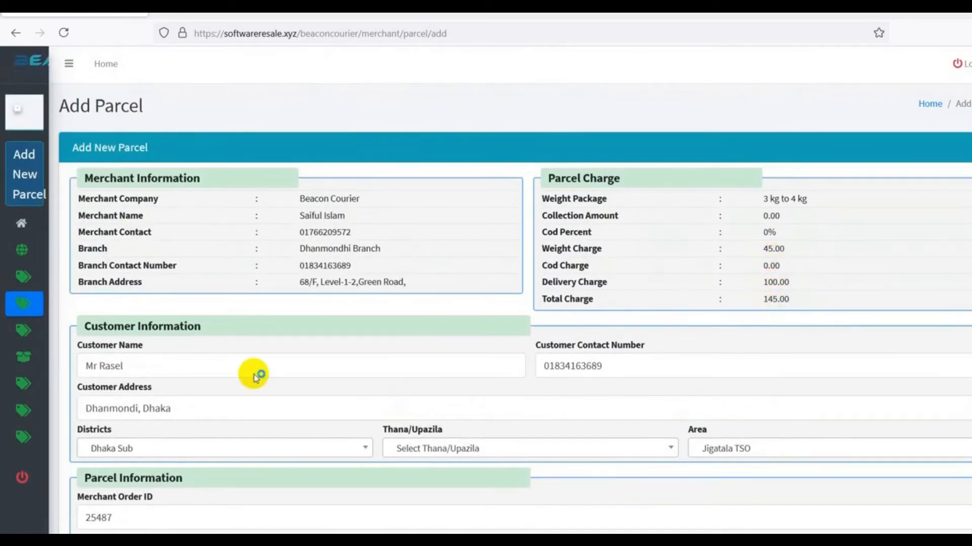
{"action": "scroll", "coordinate": [256, 389], "scroll_direction": "down", "scroll_amount": 3}
{"action": "left_click", "coordinate": [185, 308]}
{"action": "scroll", "coordinate": [185, 235], "scroll_direction": "down", "scroll_amount": 3}
{"action": "scroll", "coordinate": [184, 228], "scroll_direction": "up", "scroll_amount": 10}
Reselect district Dhaka and weight package 3 kg to 4 kg
{"action": "left_click", "coordinate": [122, 197]}
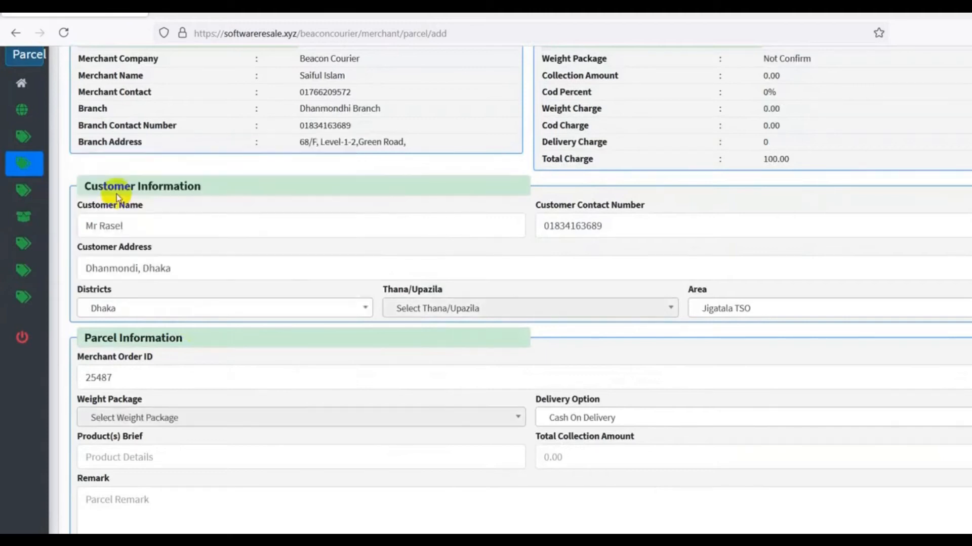
{"action": "scroll", "coordinate": [837, 317], "scroll_direction": "up", "scroll_amount": 3}
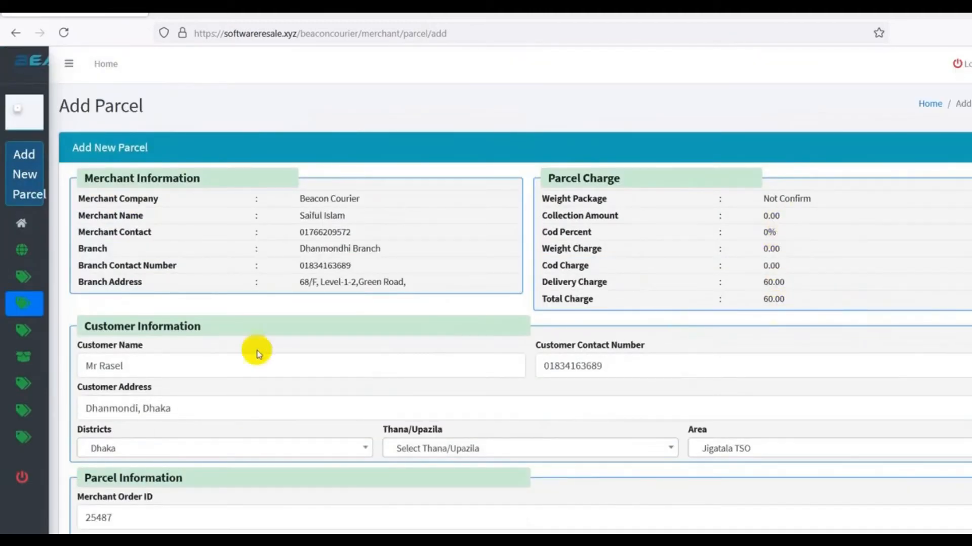
{"action": "scroll", "coordinate": [276, 391], "scroll_direction": "down", "scroll_amount": 5}
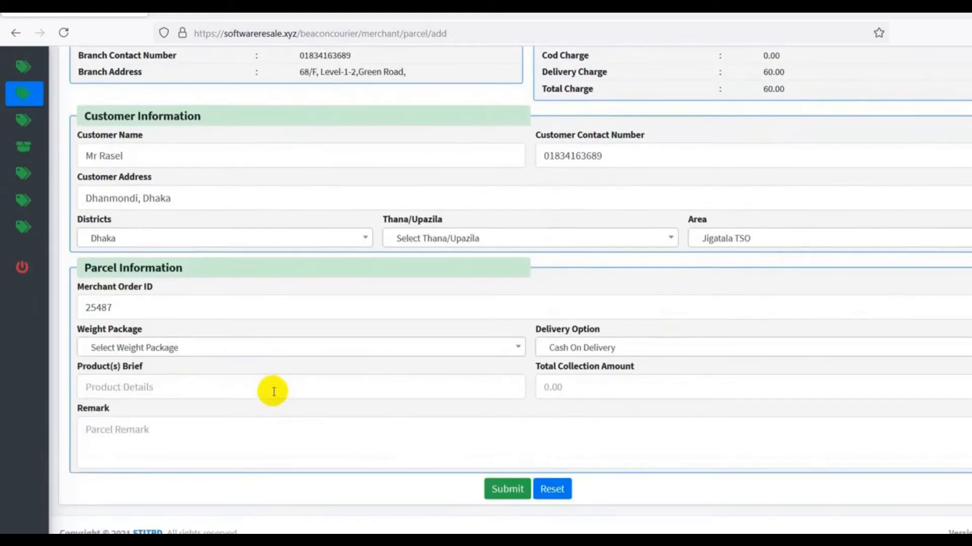
{"action": "left_click", "coordinate": [160, 354]}
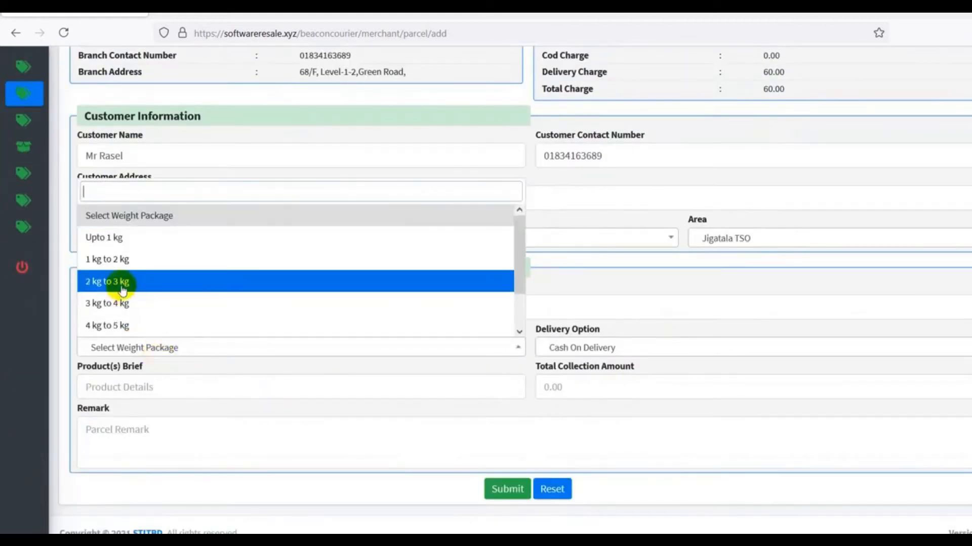
{"action": "left_click", "coordinate": [120, 304]}
{"action": "scroll", "coordinate": [889, 313], "scroll_direction": "up", "scroll_amount": 2}
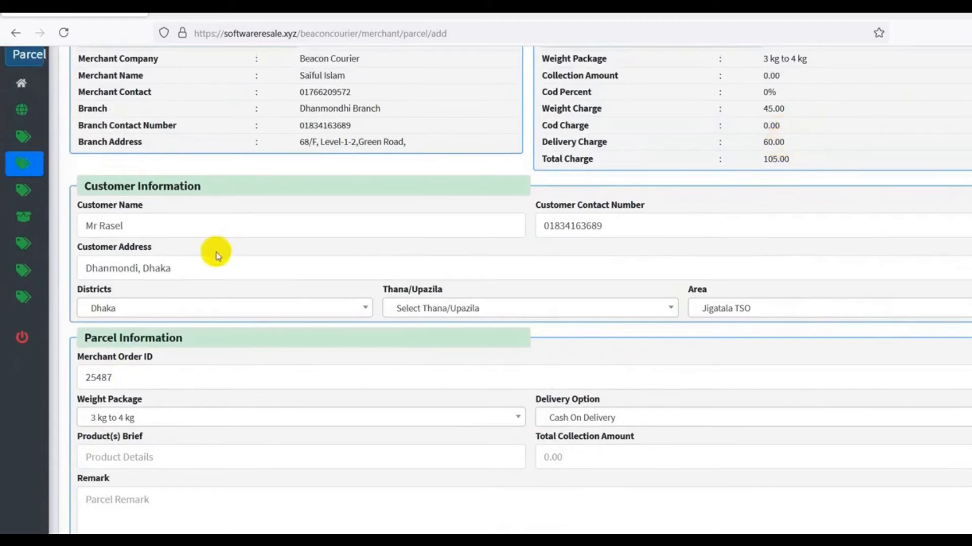
Set thana Dhanmondi and area Jigatala TSO, and enter 'T Shirt' as the product brief
{"action": "left_click", "coordinate": [462, 308]}
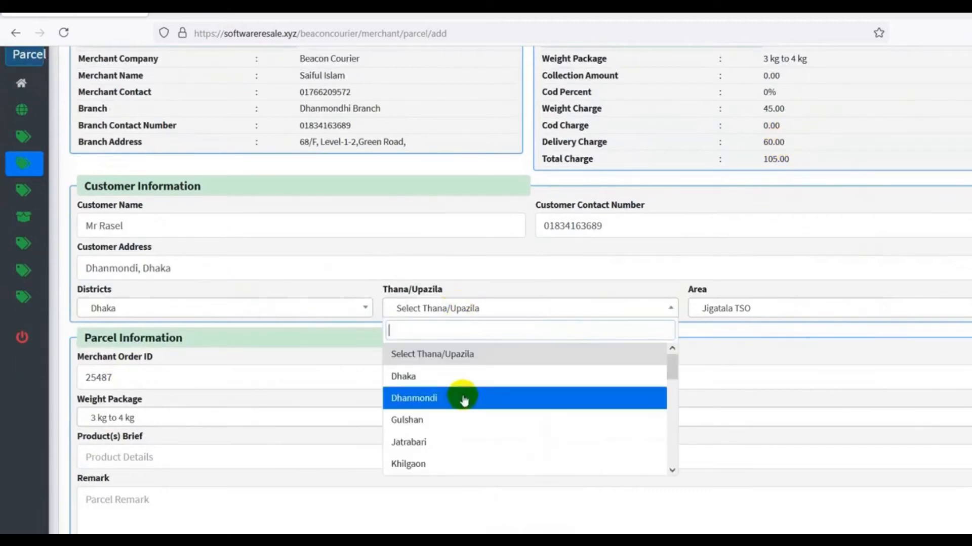
{"action": "left_click", "coordinate": [438, 396]}
{"action": "left_click", "coordinate": [744, 308]}
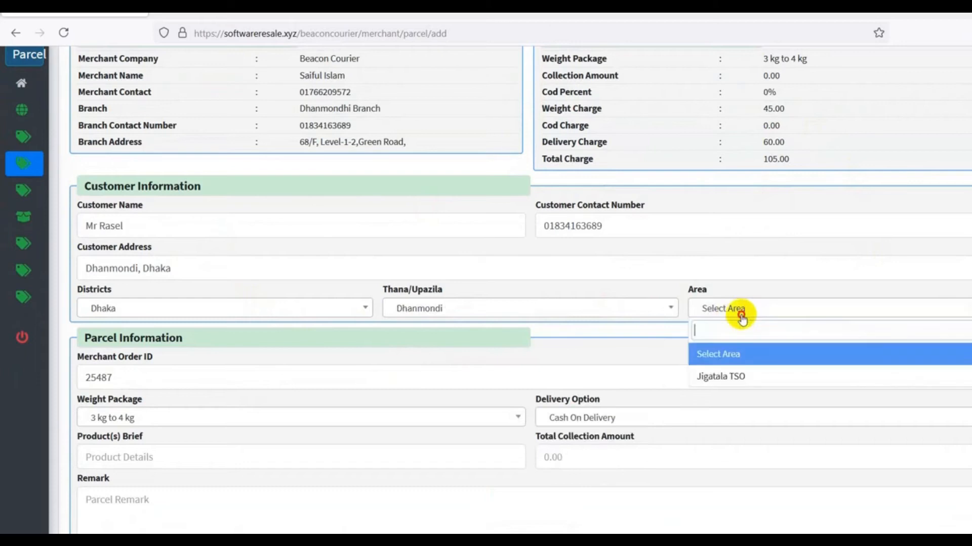
{"action": "left_click", "coordinate": [712, 377]}
{"action": "scroll", "coordinate": [174, 347], "scroll_direction": "down", "scroll_amount": 3}
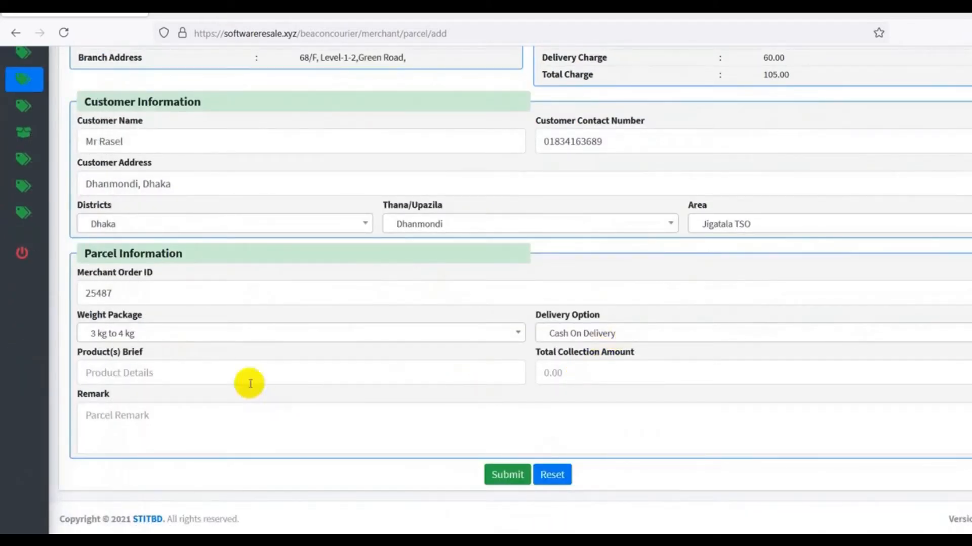
{"action": "left_click", "coordinate": [202, 369]}
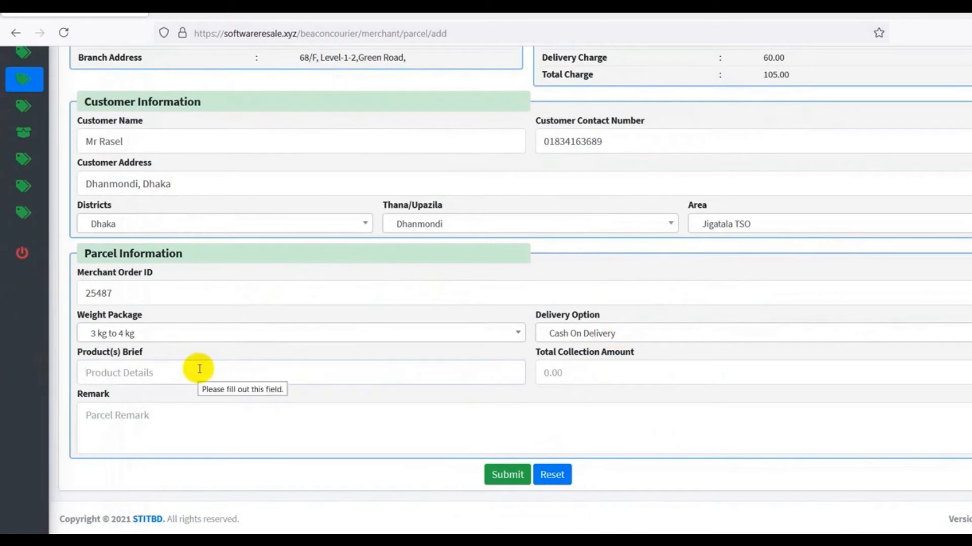
{"action": "type", "text": "T"}
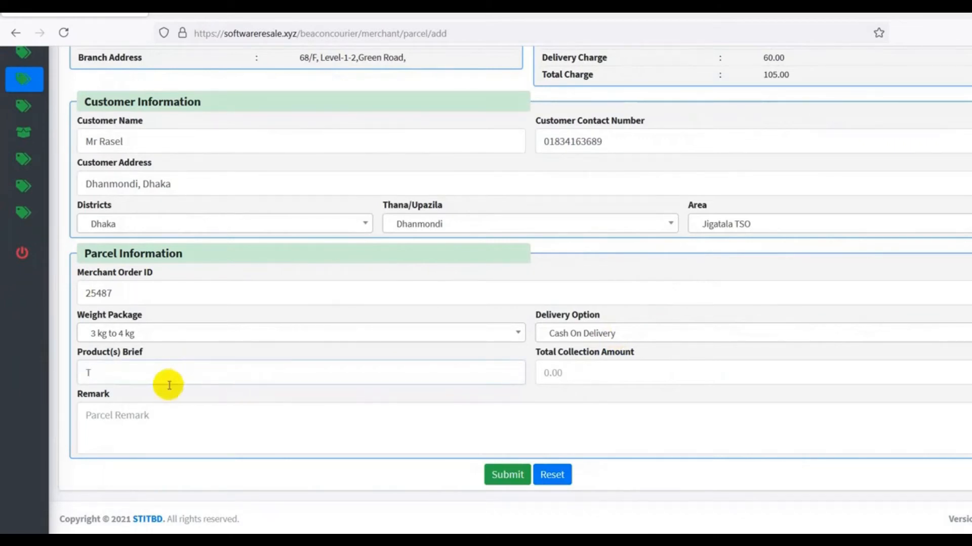
{"action": "type", "text": " Shirt"}
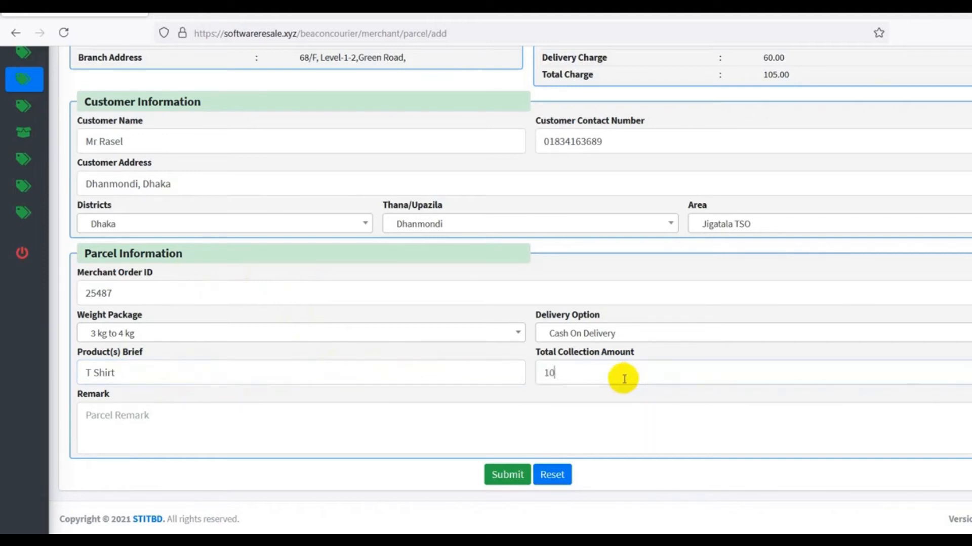
{"action": "scroll", "coordinate": [624, 379], "scroll_direction": "up", "scroll_amount": 5}
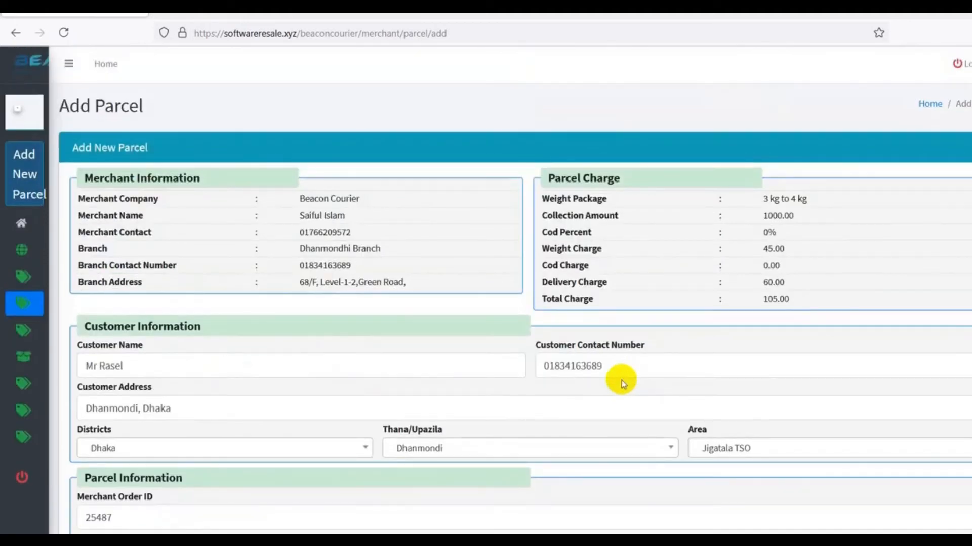
Review the Parcel Charge values: 1000.00 collection, 0% COD and 0.00 COD charge
{"action": "left_click_drag", "start_coordinate": [762, 218], "coordinate": [839, 215]}
{"action": "left_click", "coordinate": [769, 232]}
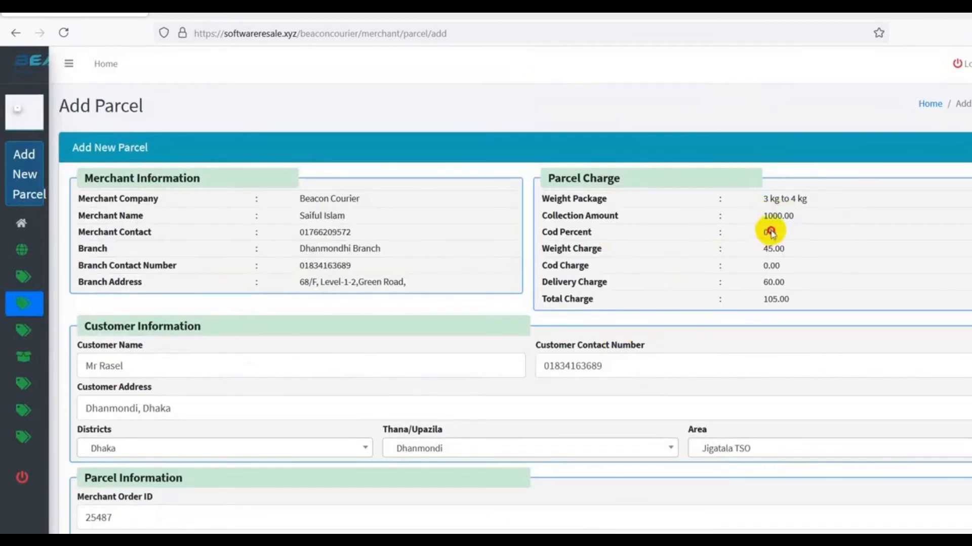
{"action": "left_click_drag", "start_coordinate": [761, 232], "coordinate": [832, 232]}
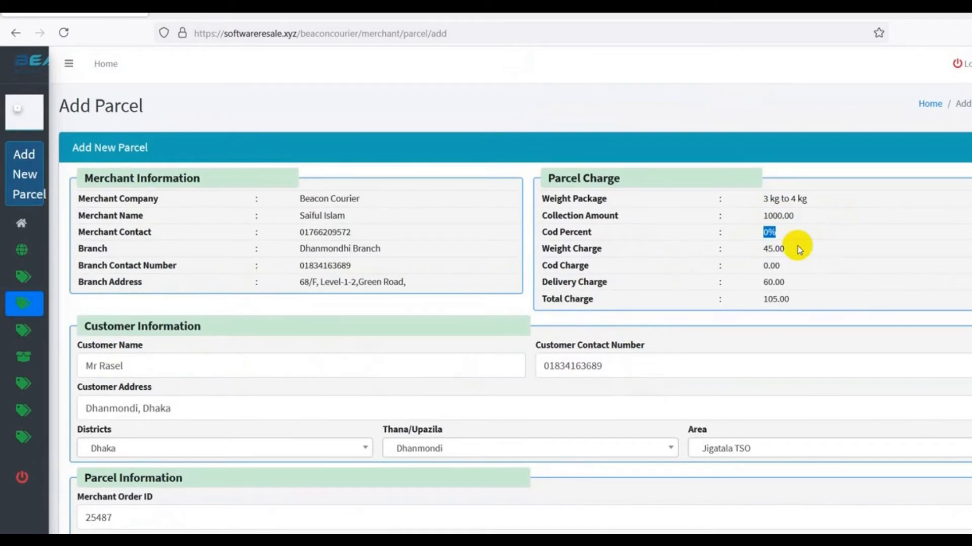
{"action": "left_click_drag", "start_coordinate": [761, 248], "coordinate": [832, 262]}
{"action": "left_click_drag", "start_coordinate": [762, 235], "coordinate": [808, 234]}
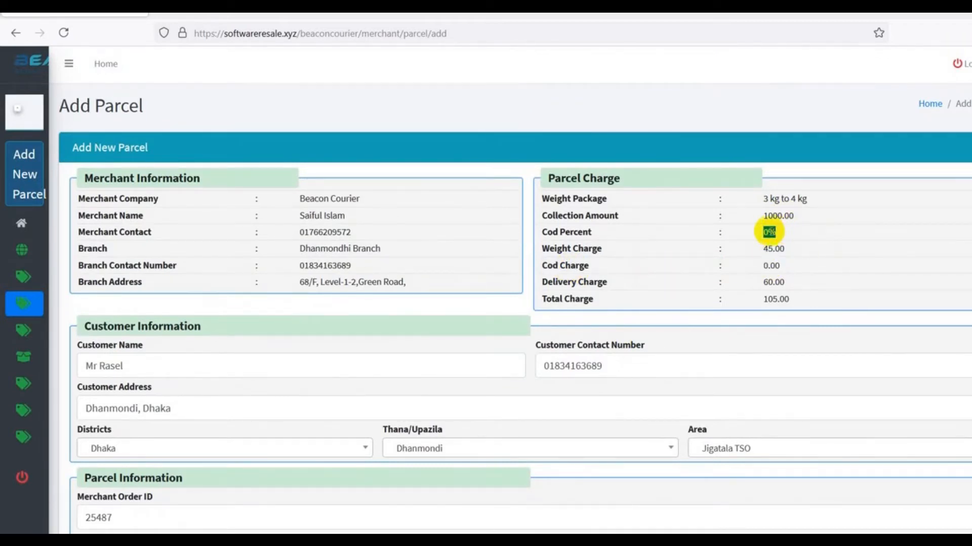
{"action": "double_click", "coordinate": [761, 267]}
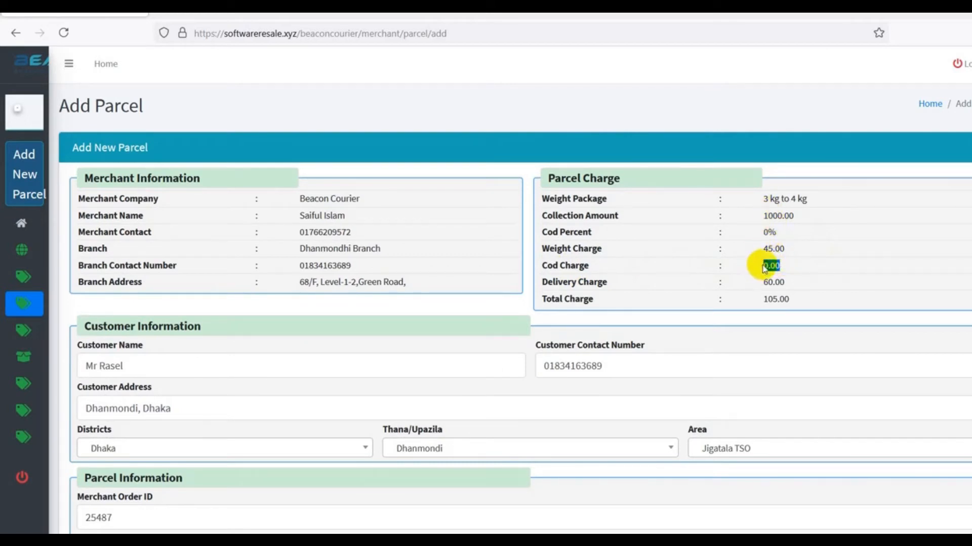
{"action": "left_click_drag", "start_coordinate": [782, 234], "coordinate": [756, 230]}
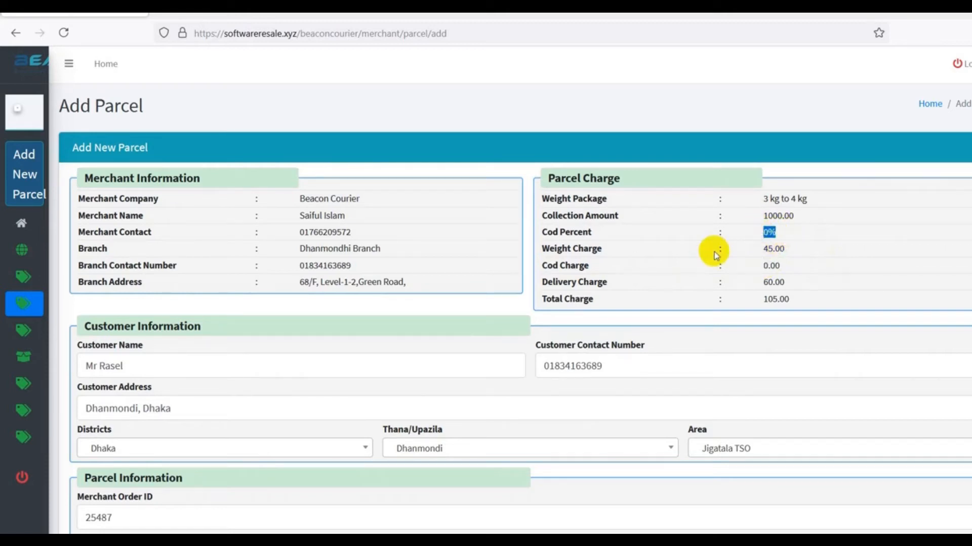
{"action": "scroll", "coordinate": [582, 276], "scroll_direction": "down", "scroll_amount": 4}
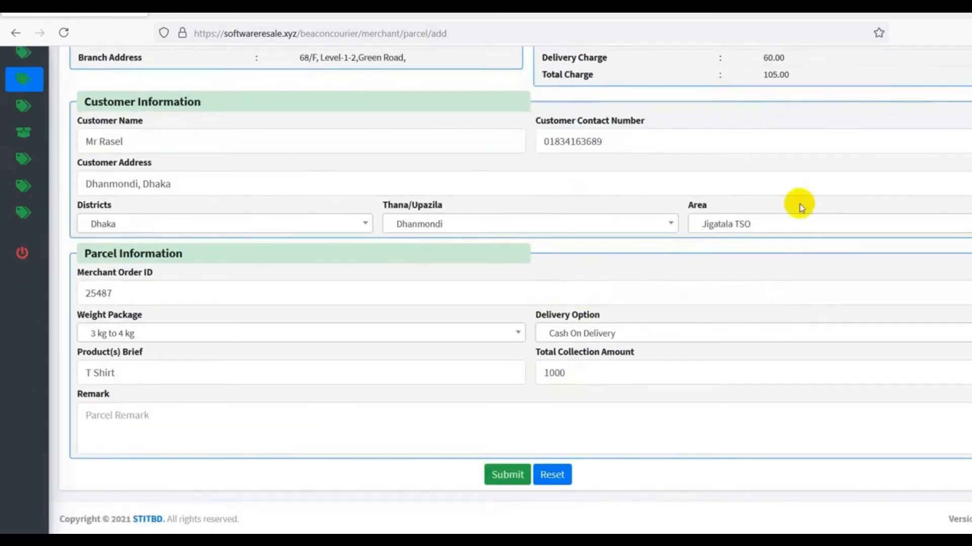
Add the remark 'Quick Pick up' and submit the new parcel
{"action": "left_click", "coordinate": [180, 425]}
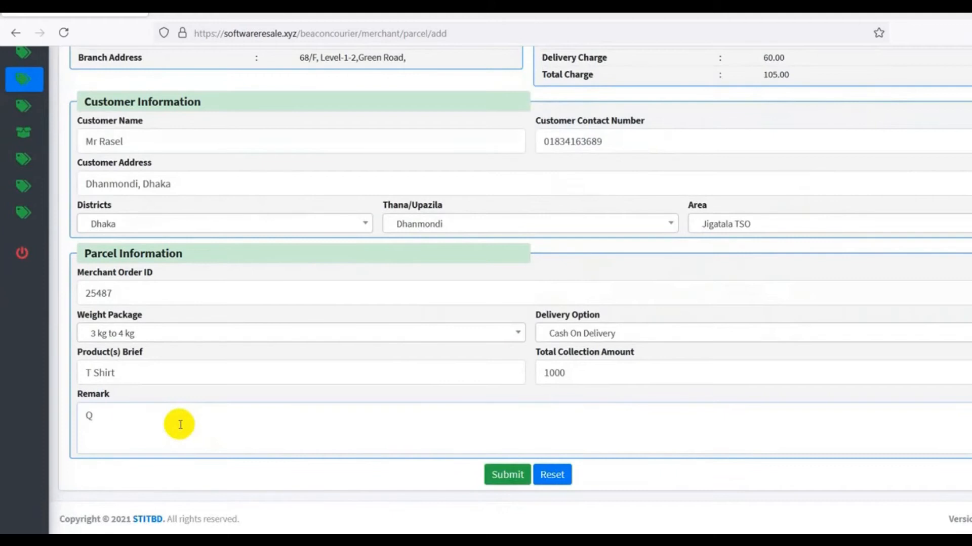
{"action": "type", "text": "Quick Pick up"}
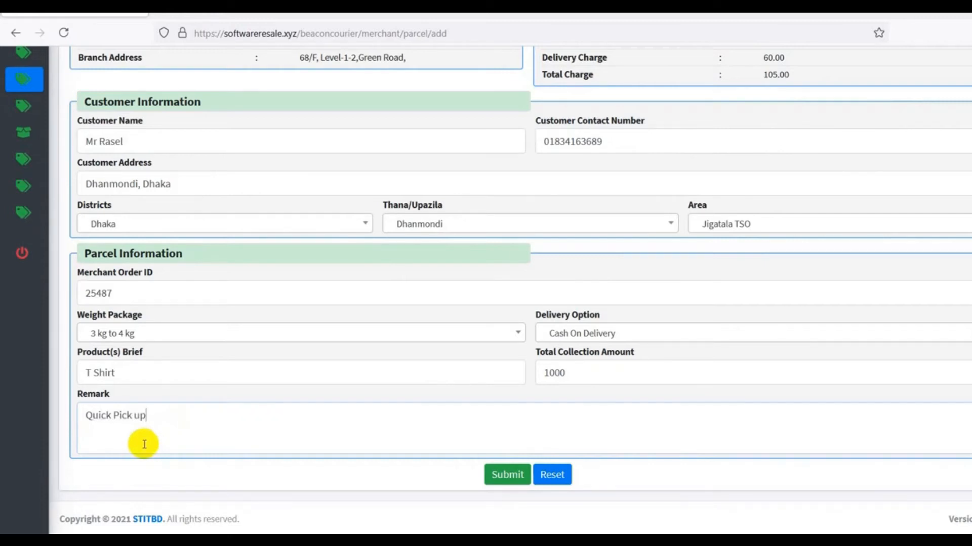
{"action": "left_click", "coordinate": [510, 480]}
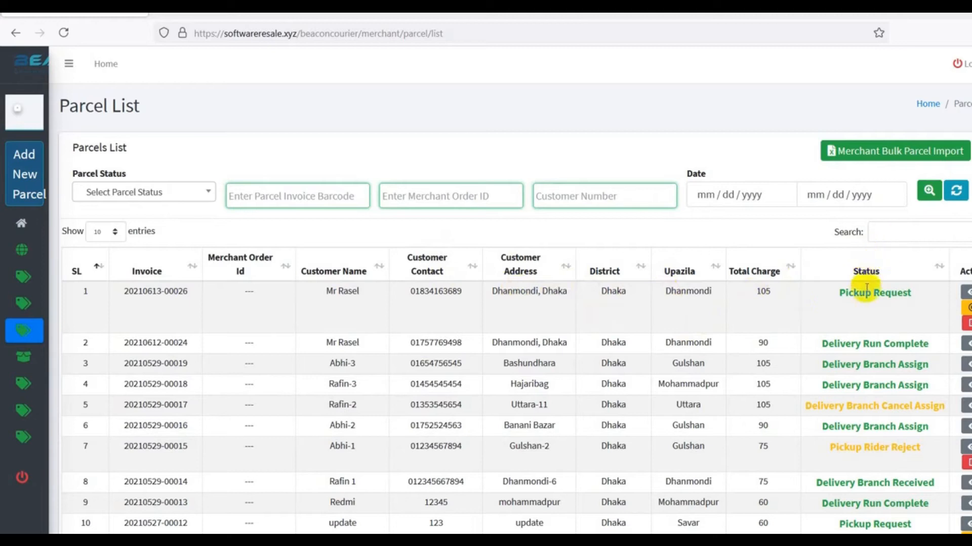
{"action": "left_click_drag", "start_coordinate": [840, 297], "coordinate": [923, 300]}
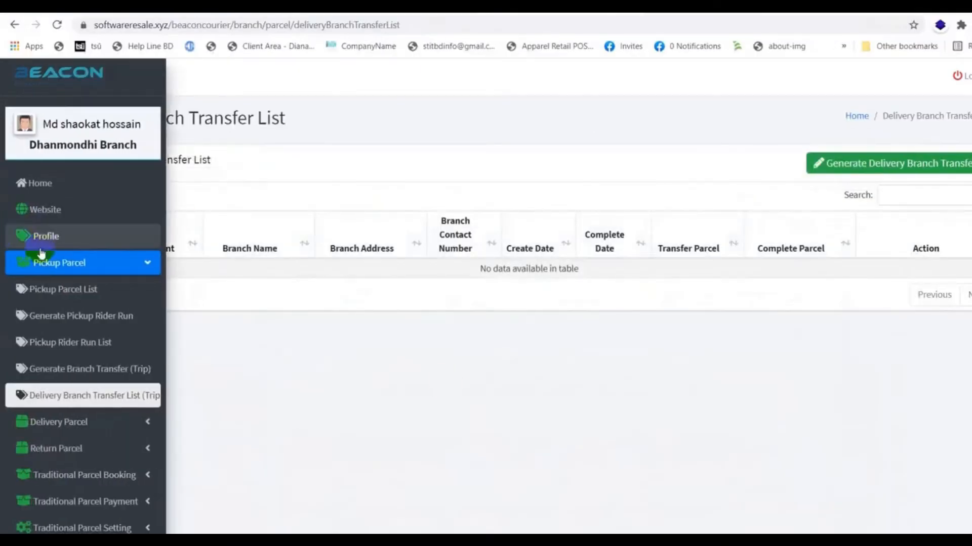
{"action": "left_click", "coordinate": [75, 269]}
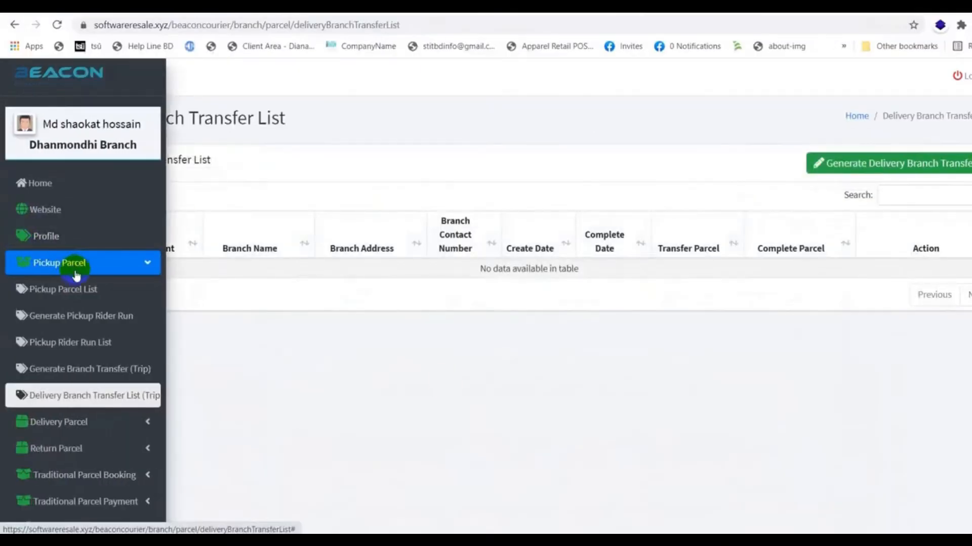
{"action": "left_click", "coordinate": [74, 290]}
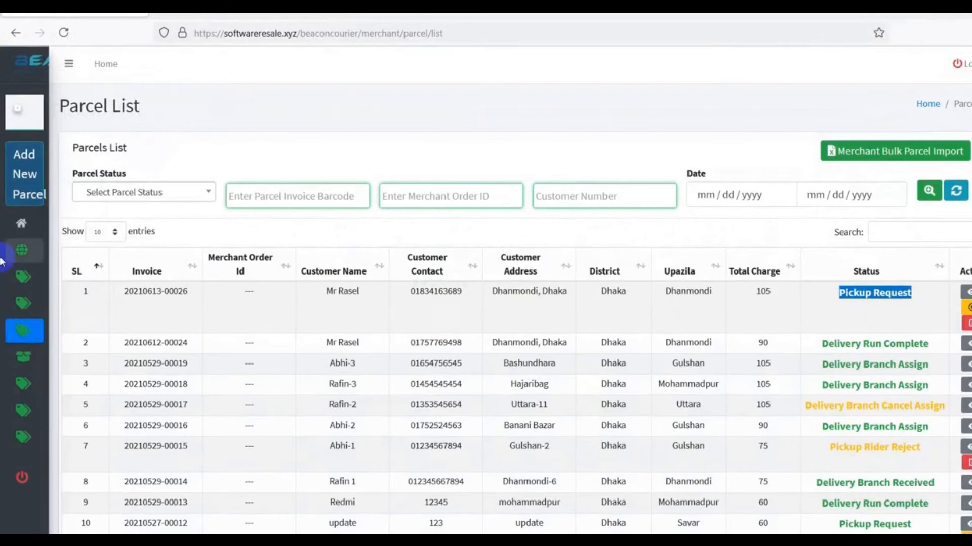
{"action": "mouse_move", "coordinate": [143, 325]}
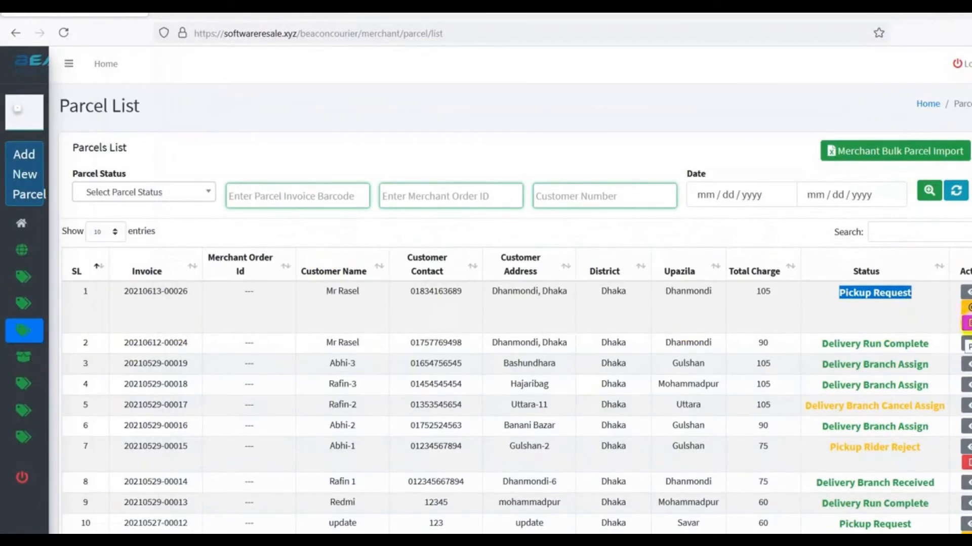
{"action": "left_click", "coordinate": [958, 318]}
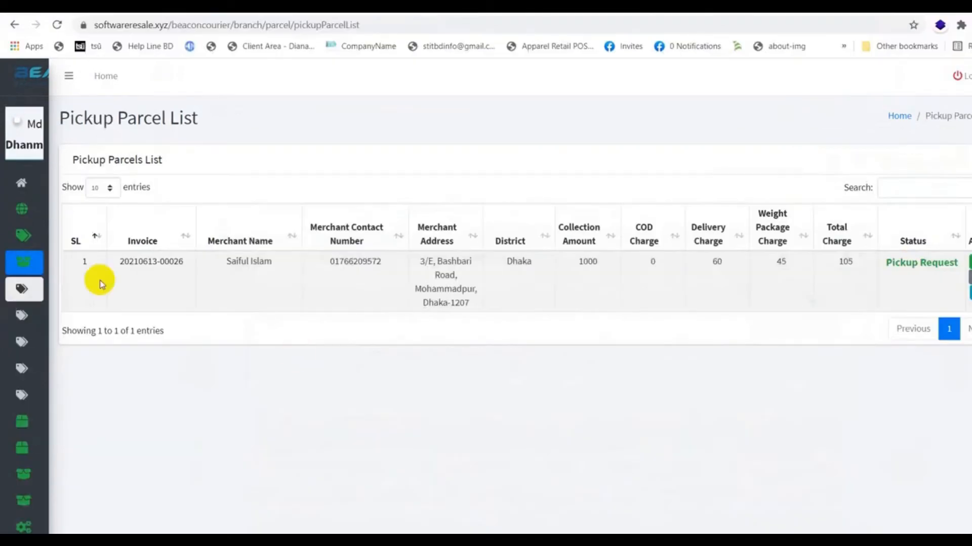
{"action": "mouse_move", "coordinate": [17, 284]}
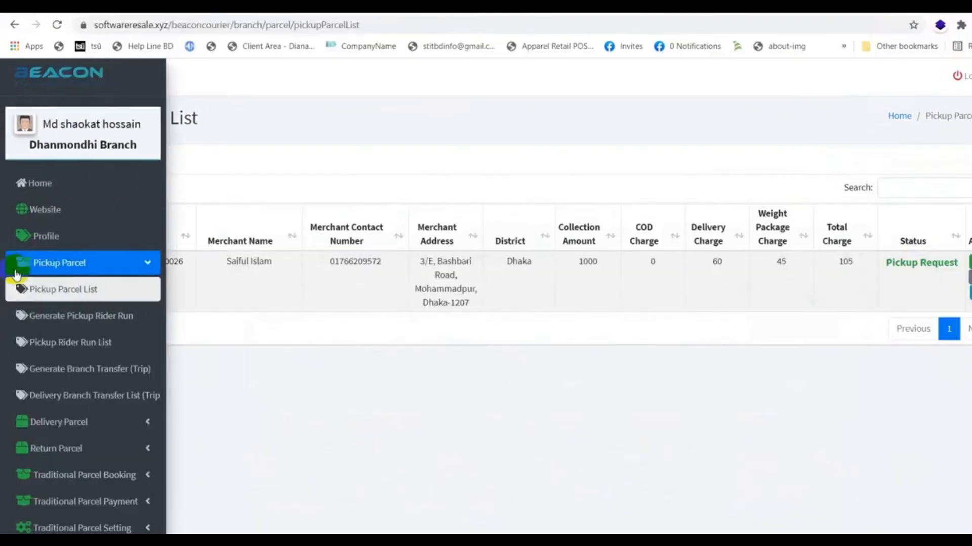
{"action": "left_click", "coordinate": [64, 291]}
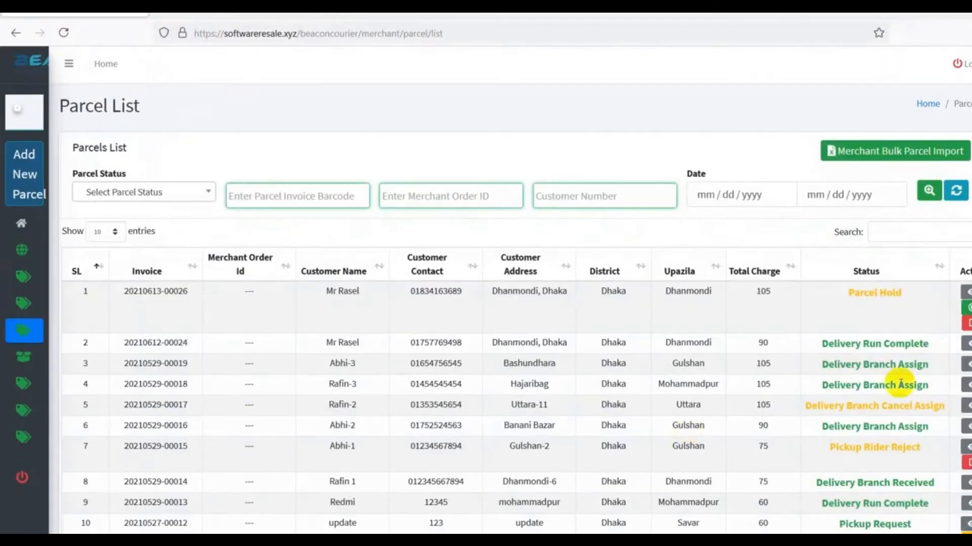
{"action": "left_click", "coordinate": [967, 308]}
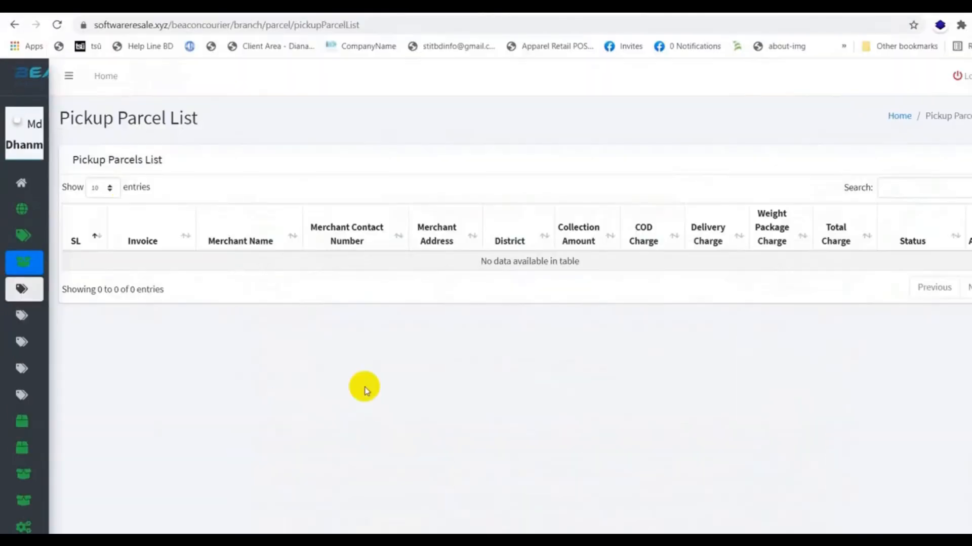
{"action": "mouse_move", "coordinate": [22, 256]}
{"action": "left_click", "coordinate": [65, 294]}
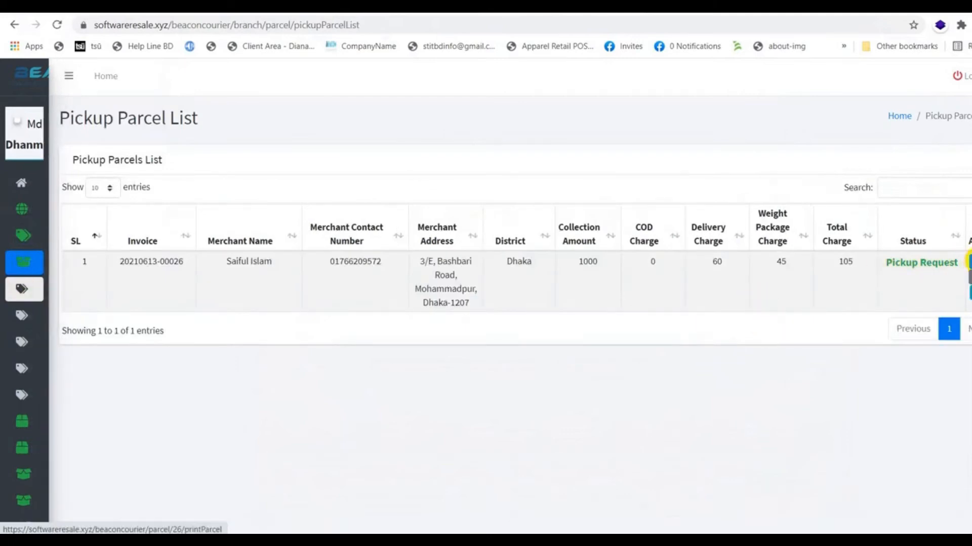
{"action": "left_click", "coordinate": [969, 262]}
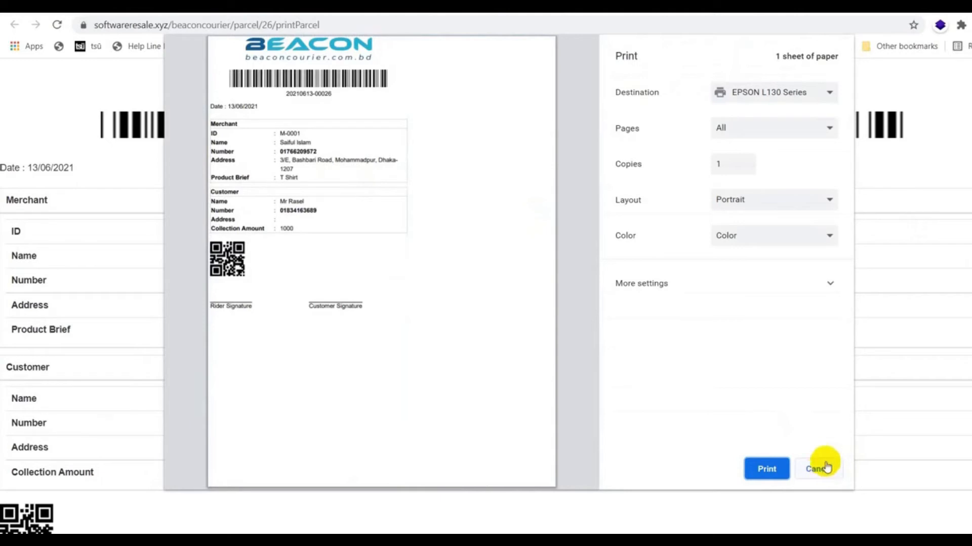
{"action": "left_click", "coordinate": [826, 466]}
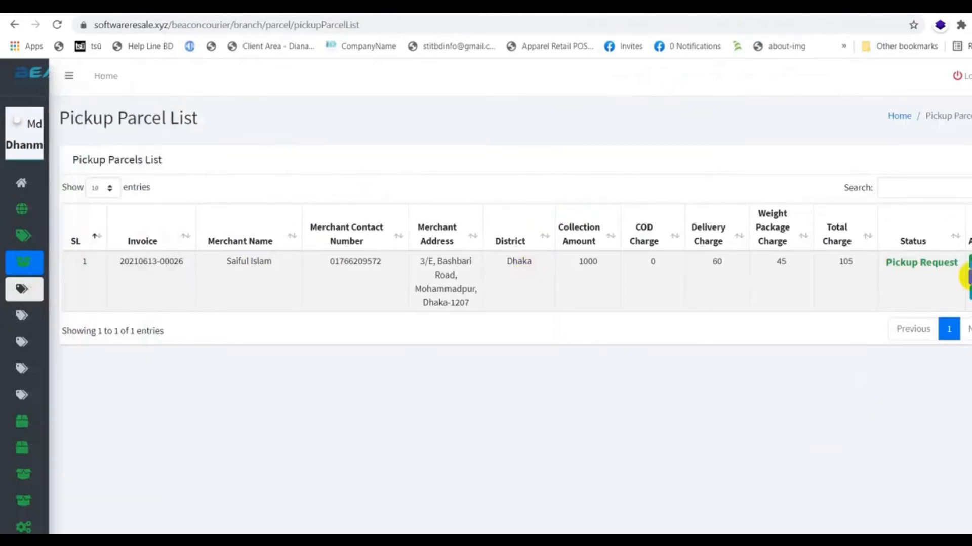
{"action": "left_click", "coordinate": [969, 277]}
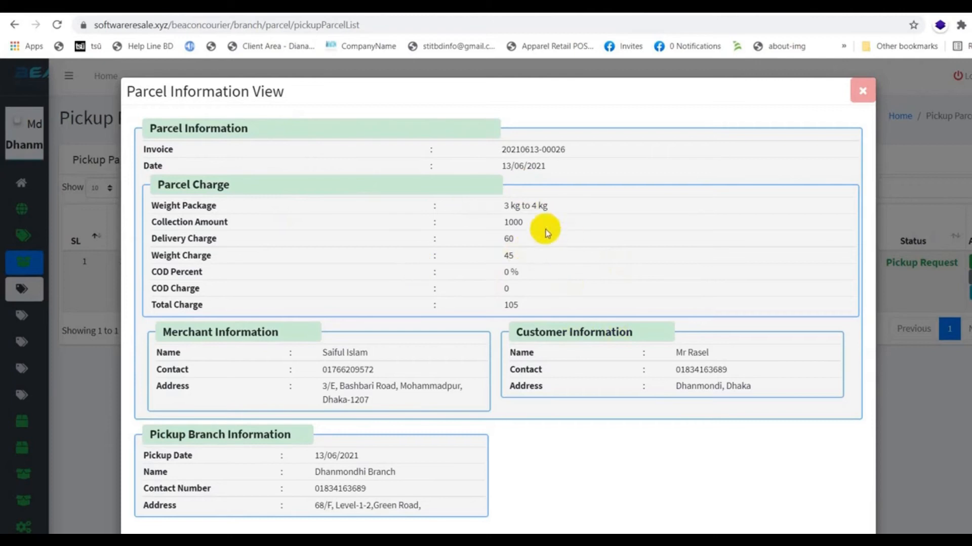
{"action": "left_click_drag", "start_coordinate": [499, 222], "coordinate": [559, 219]}
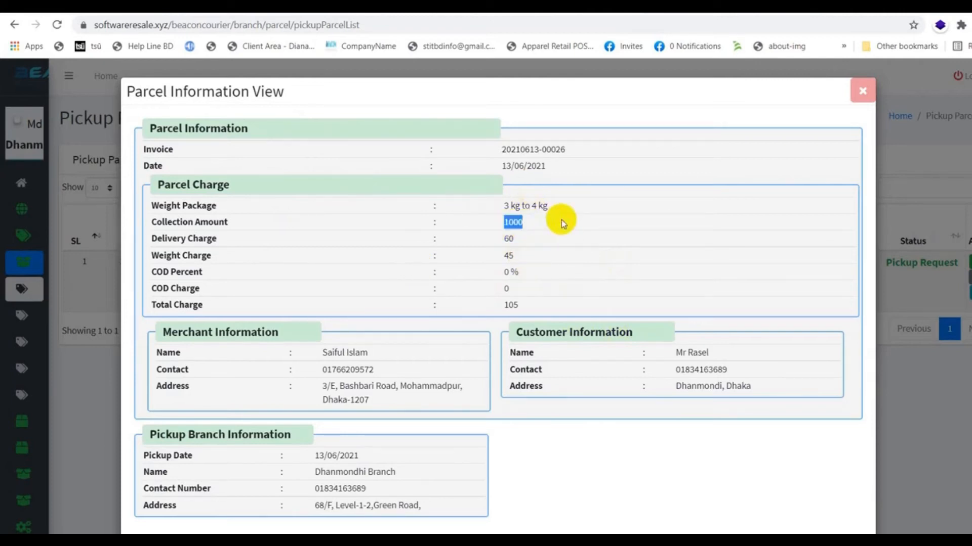
{"action": "scroll", "coordinate": [495, 373], "scroll_direction": "down", "scroll_amount": 1}
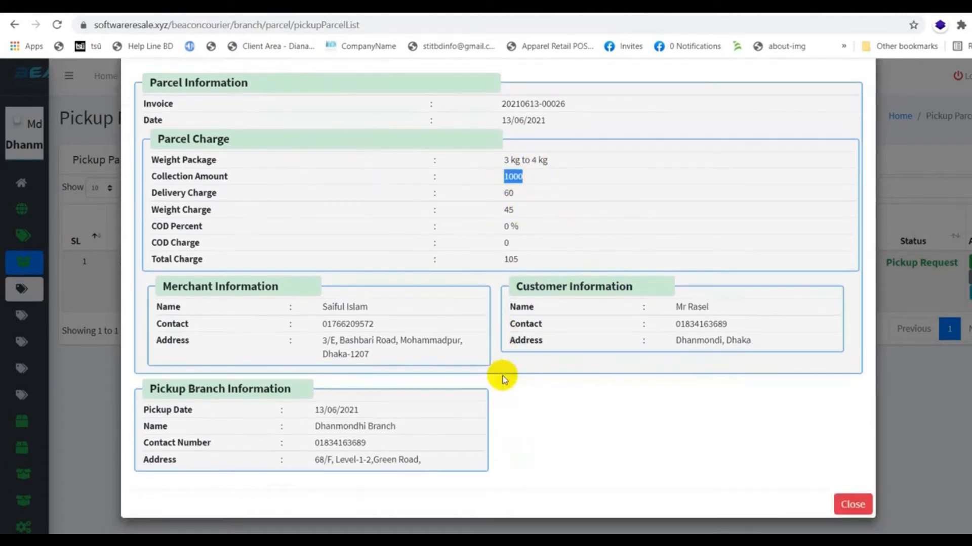
{"action": "scroll", "coordinate": [503, 377], "scroll_direction": "up", "scroll_amount": 1}
{"action": "left_click", "coordinate": [861, 92]}
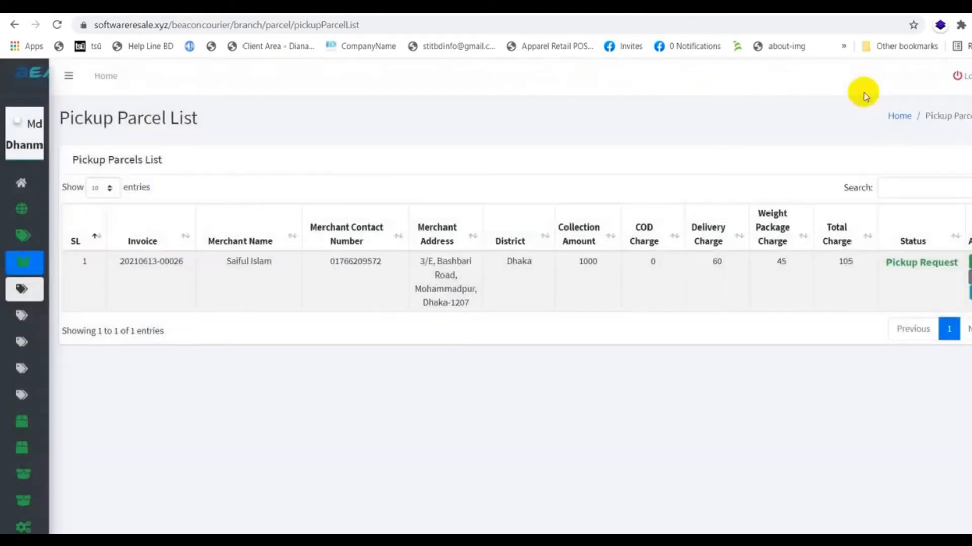
{"action": "mouse_move", "coordinate": [46, 273]}
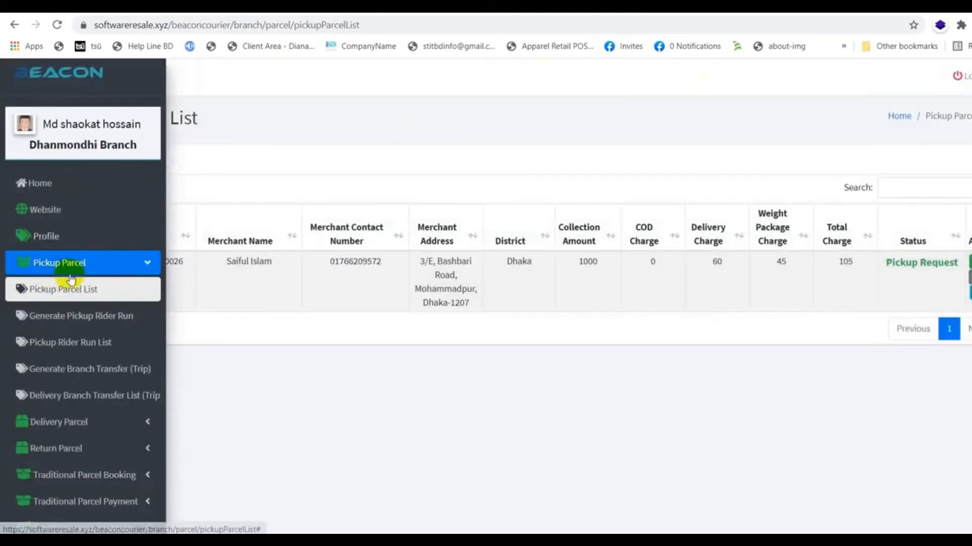
{"action": "left_click", "coordinate": [63, 325]}
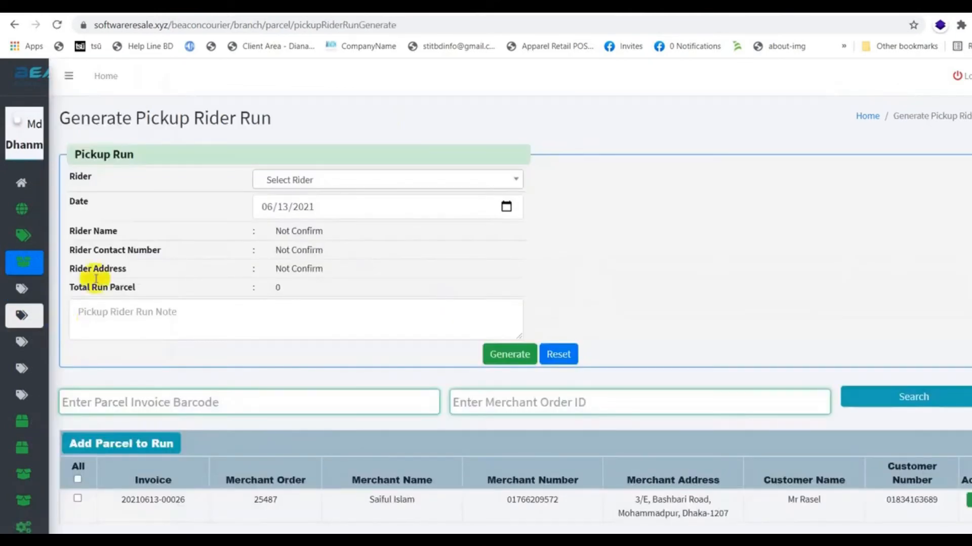
{"action": "left_click", "coordinate": [318, 172]}
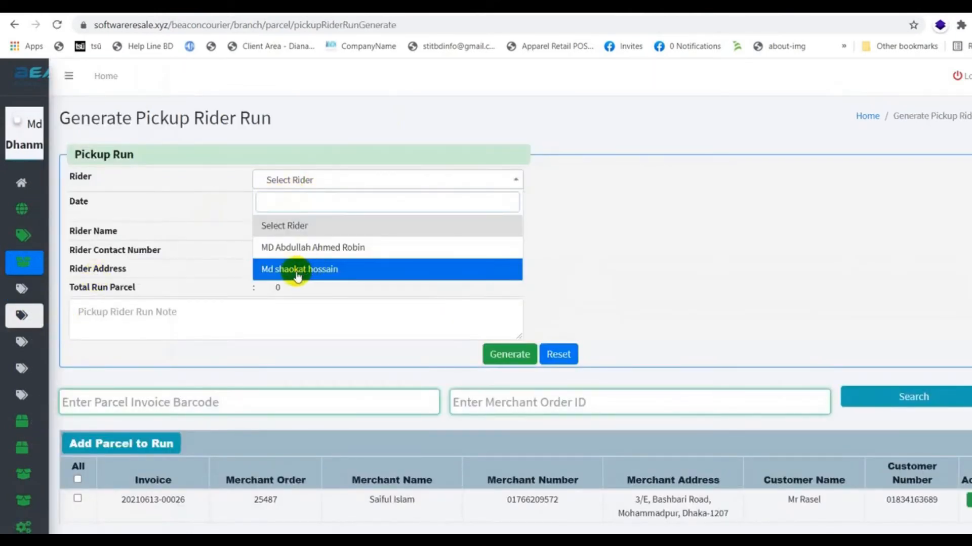
{"action": "left_click", "coordinate": [311, 249]}
{"action": "scroll", "coordinate": [361, 329], "scroll_direction": "down", "scroll_amount": 3}
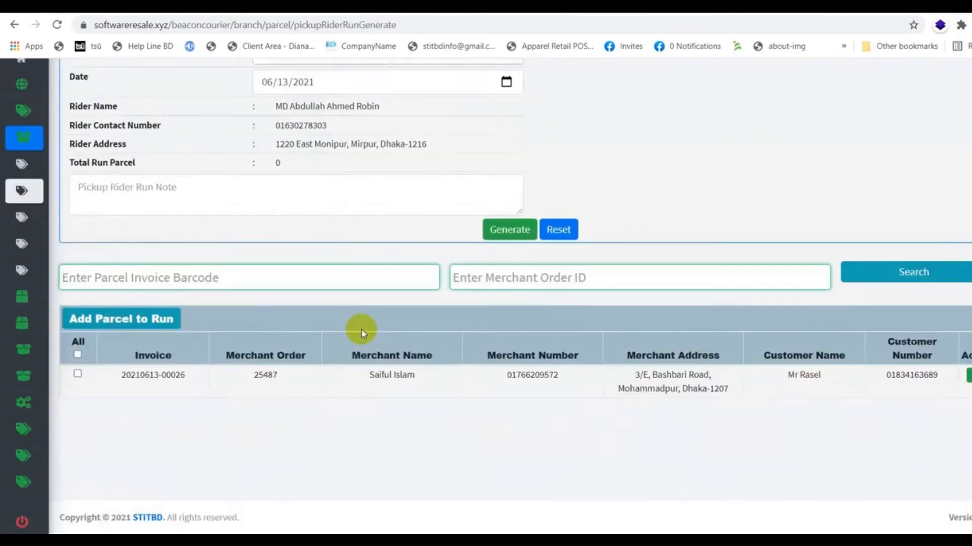
{"action": "left_click", "coordinate": [77, 354]}
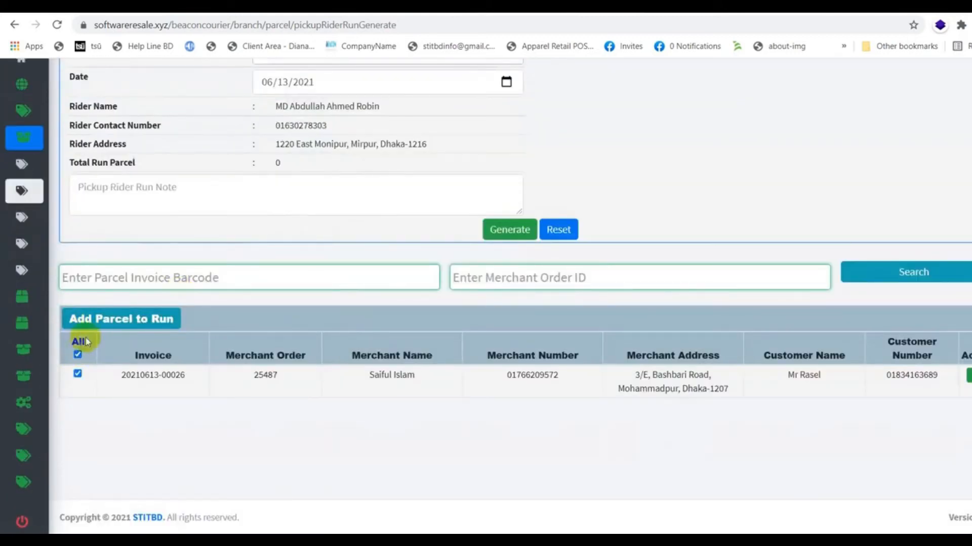
{"action": "left_click", "coordinate": [91, 319]}
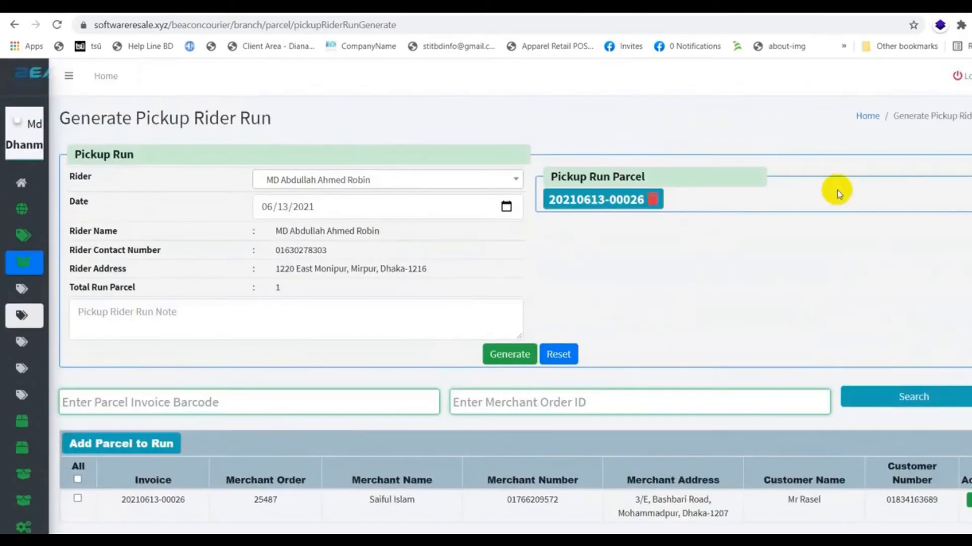
{"action": "left_click", "coordinate": [200, 319]}
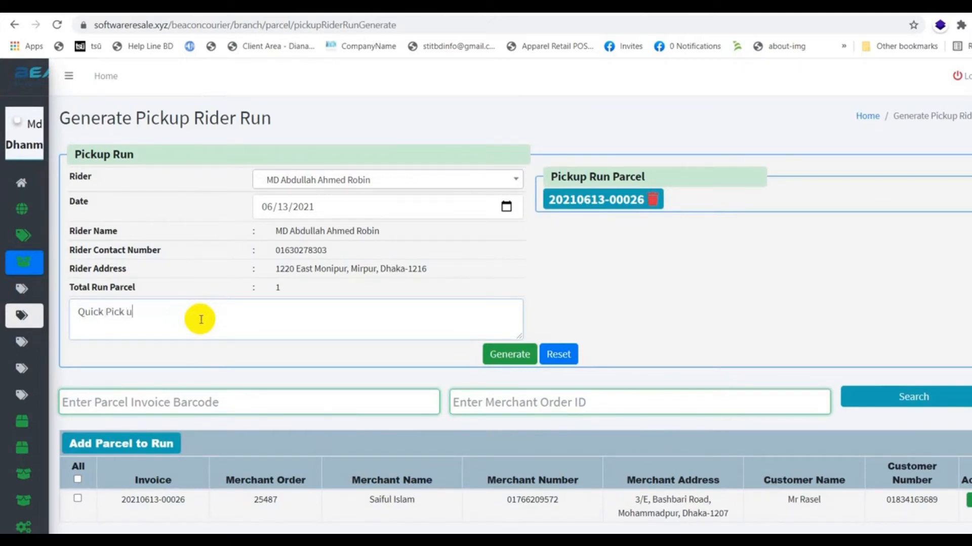
{"action": "left_click", "coordinate": [499, 360]}
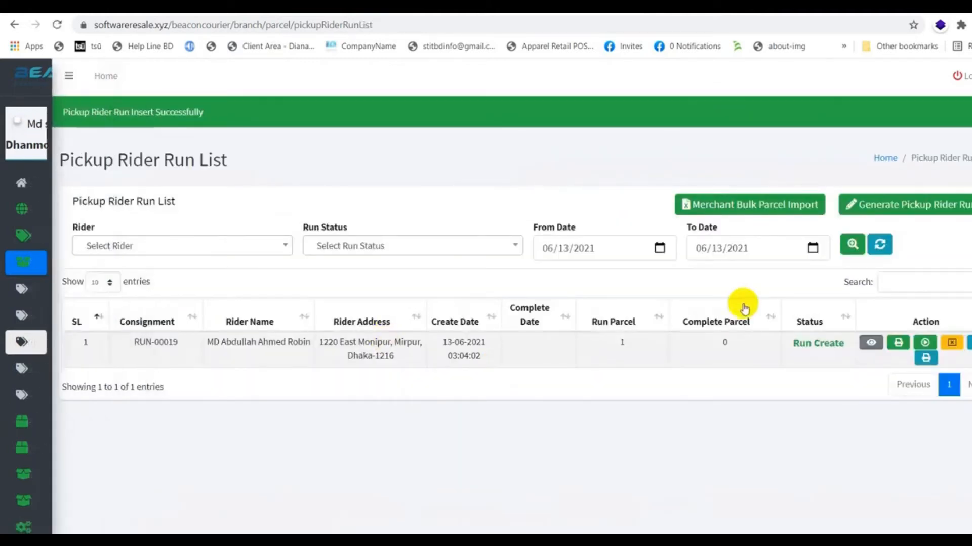
View the Pickup Rider Run List, then copy the first rider's login email from Team > Rider
{"action": "mouse_move", "coordinate": [41, 297]}
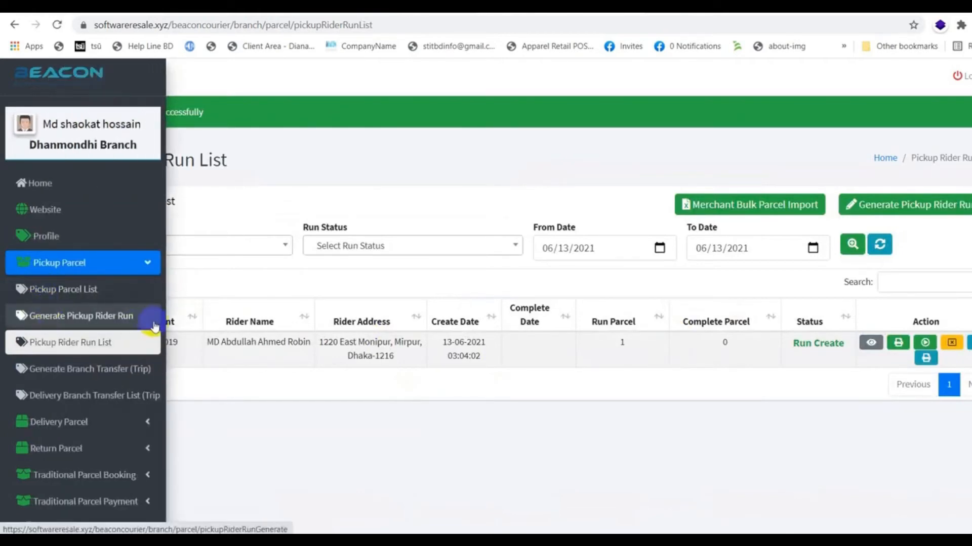
{"action": "left_click", "coordinate": [43, 344]}
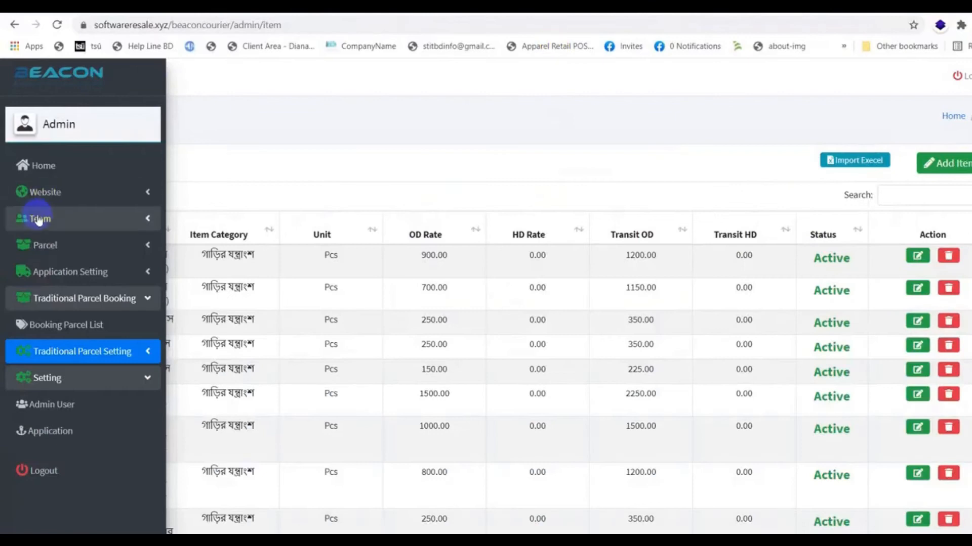
{"action": "left_click", "coordinate": [94, 219]}
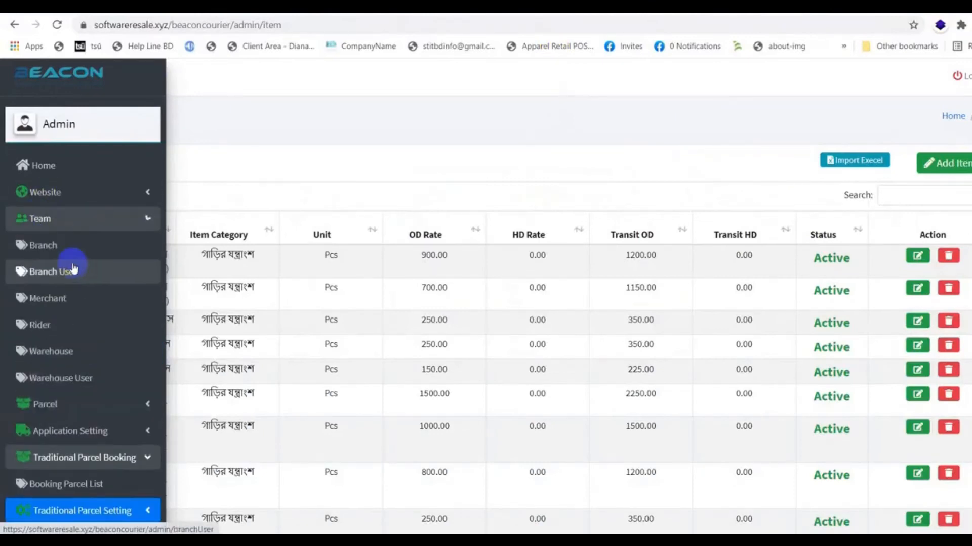
{"action": "left_click", "coordinate": [45, 327]}
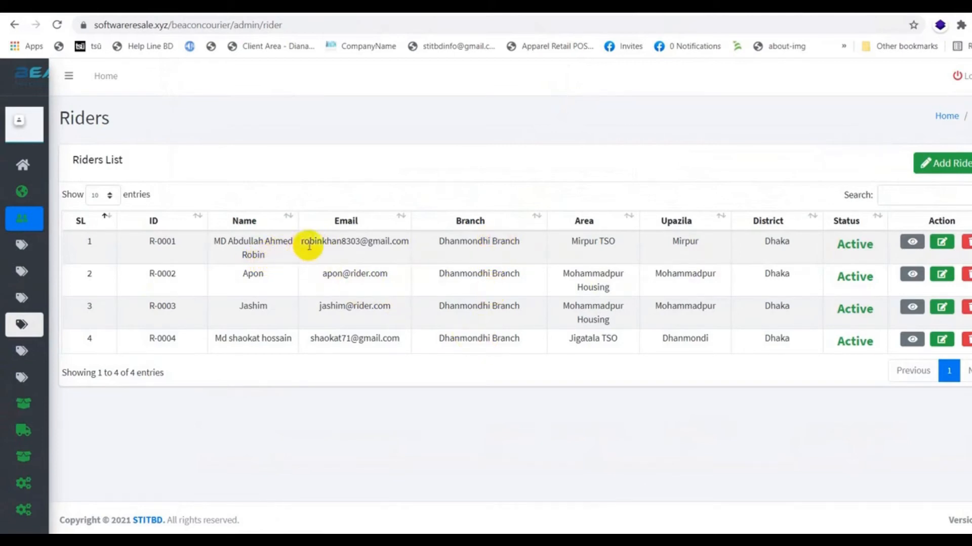
{"action": "mouse_move", "coordinate": [302, 241]}
{"action": "left_mouse_down"}
{"action": "mouse_move", "coordinate": [403, 241]}
{"action": "mouse_move", "coordinate": [304, 242]}
{"action": "left_mouse_up"}
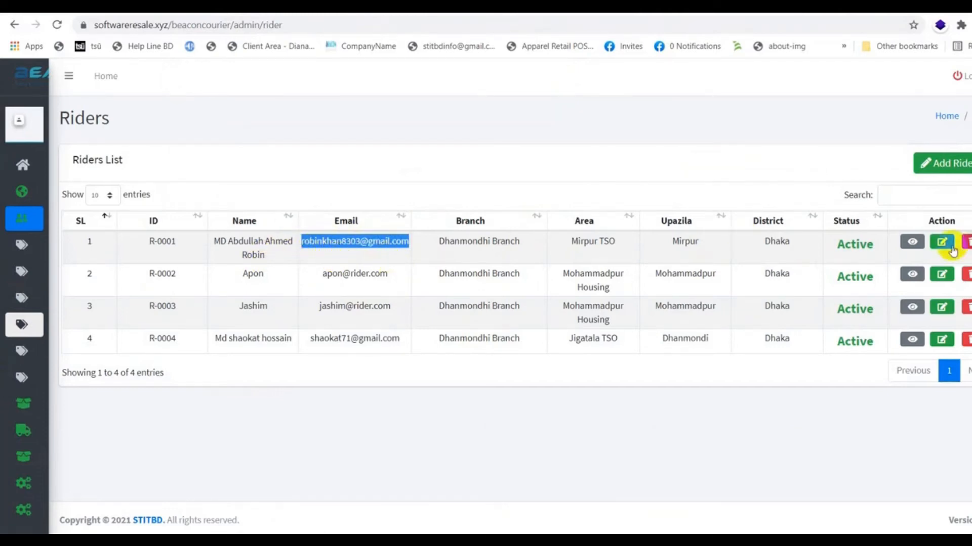
{"action": "left_click", "coordinate": [914, 243]}
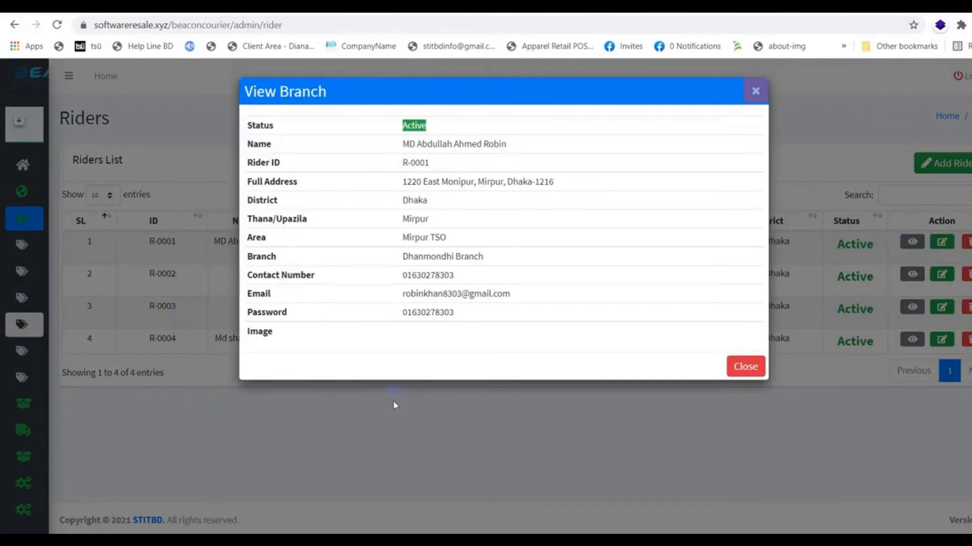
{"action": "left_click", "coordinate": [749, 369]}
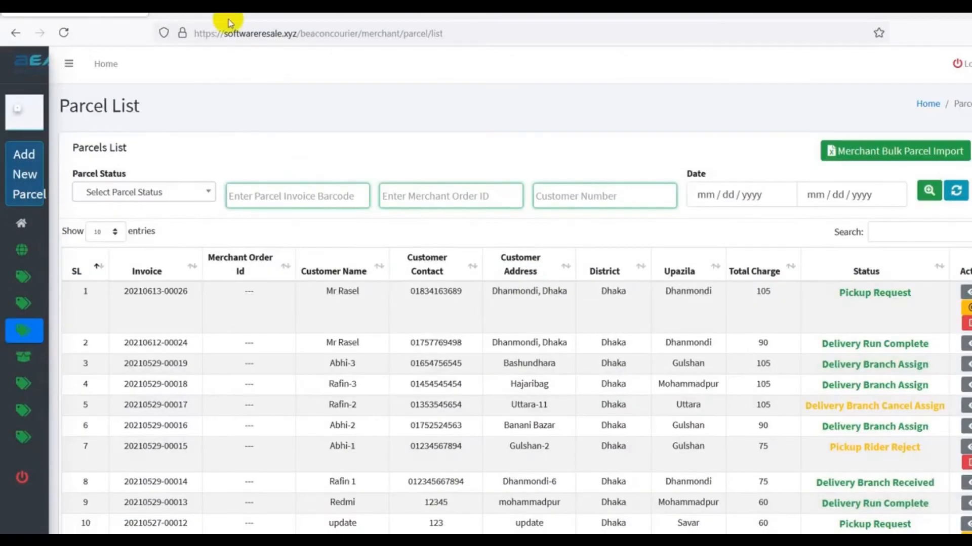
Fill the other browser's sign-in form with the rider's copied email and password
{"action": "left_click", "coordinate": [219, 11]}
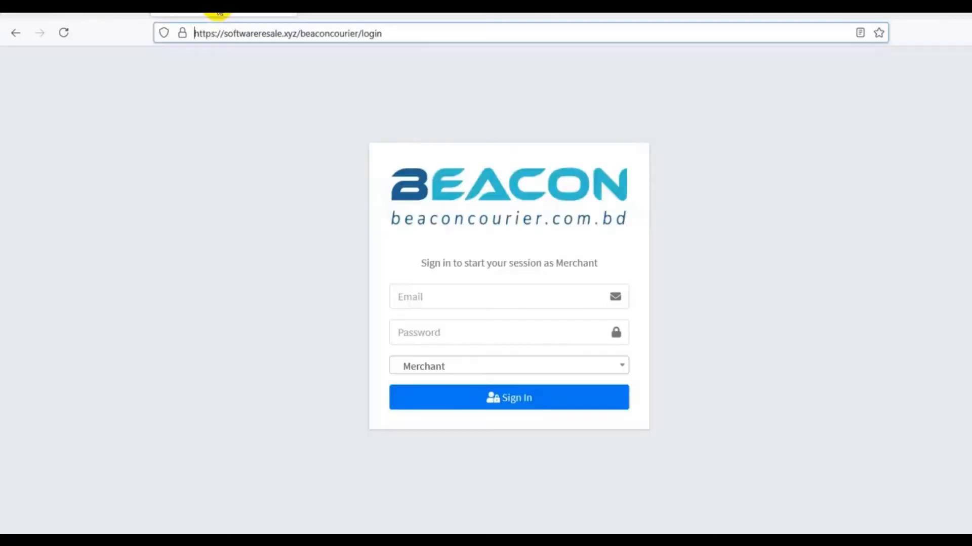
{"action": "left_click", "coordinate": [486, 296]}
{"action": "key", "text": "ctrl+v"}
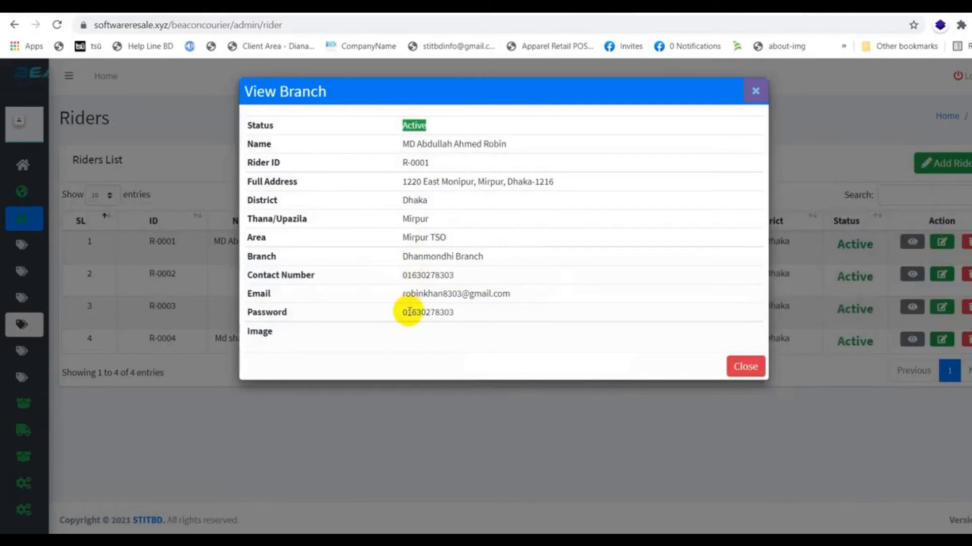
{"action": "double_click", "coordinate": [416, 312]}
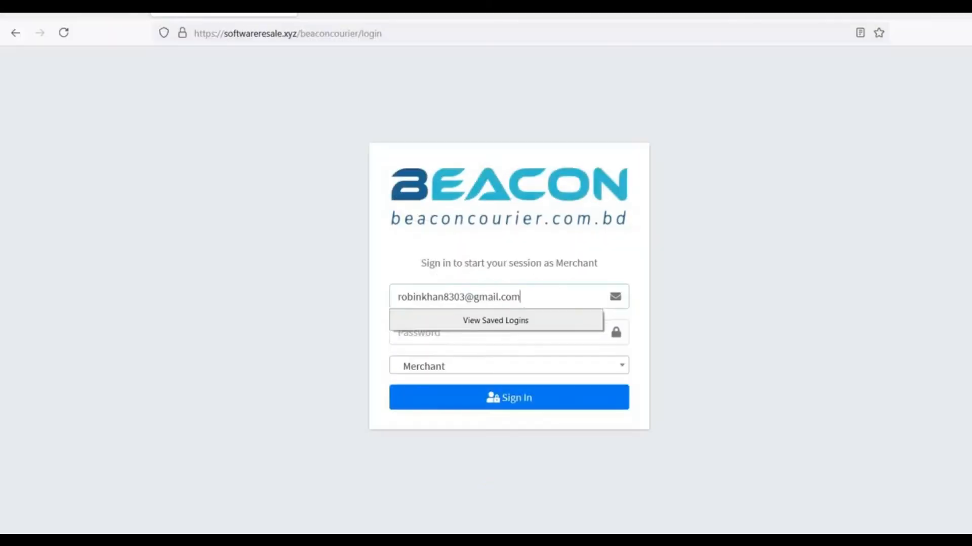
{"action": "left_click", "coordinate": [447, 336]}
{"action": "key", "text": "ctrl+v"}
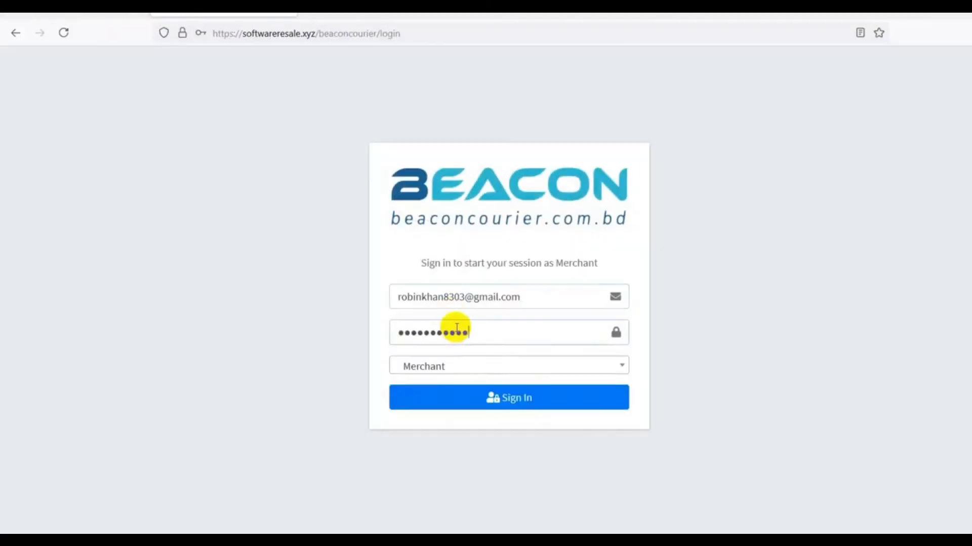
Sign in with the Rider role, save the login, and open Parcel > Pickup Parcel List
{"action": "left_click", "coordinate": [459, 368]}
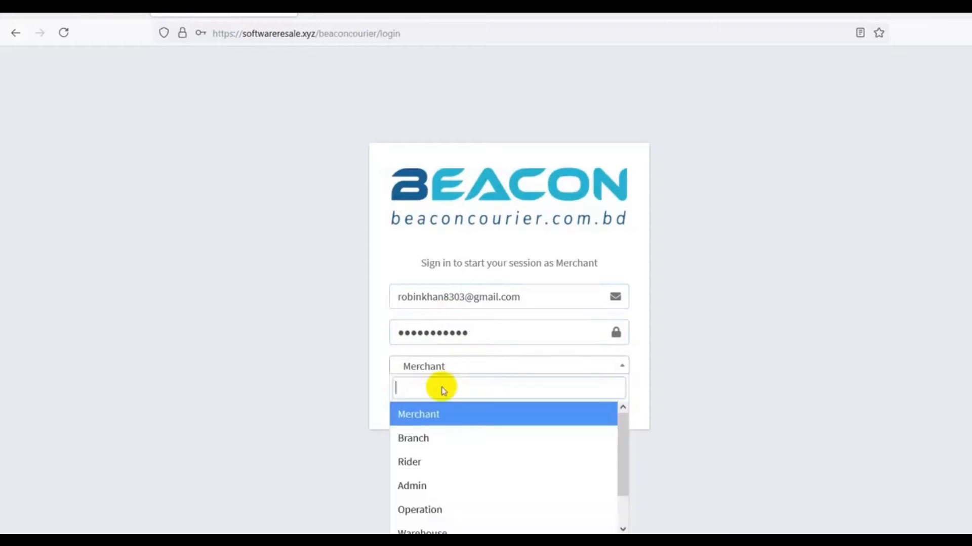
{"action": "left_click", "coordinate": [419, 463]}
{"action": "left_click", "coordinate": [504, 404]}
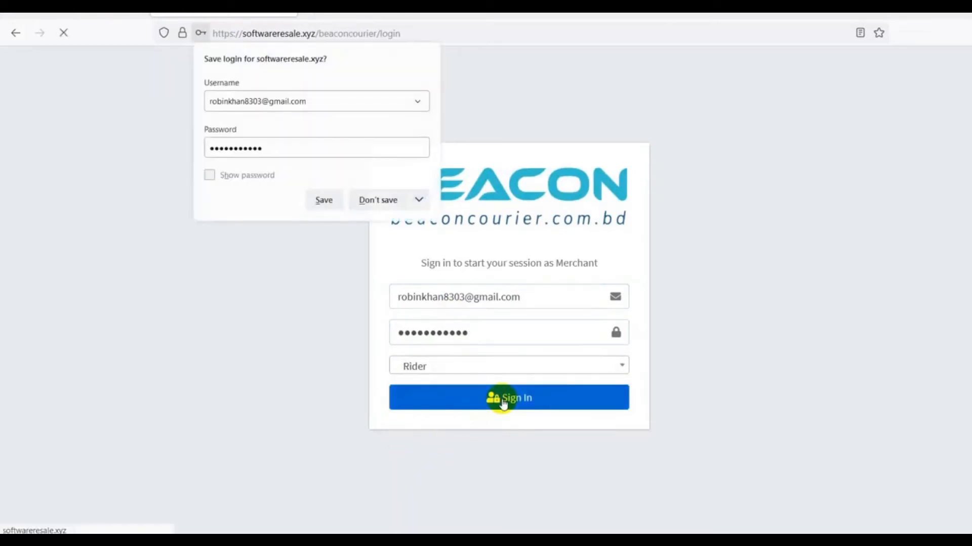
{"action": "left_click", "coordinate": [327, 201]}
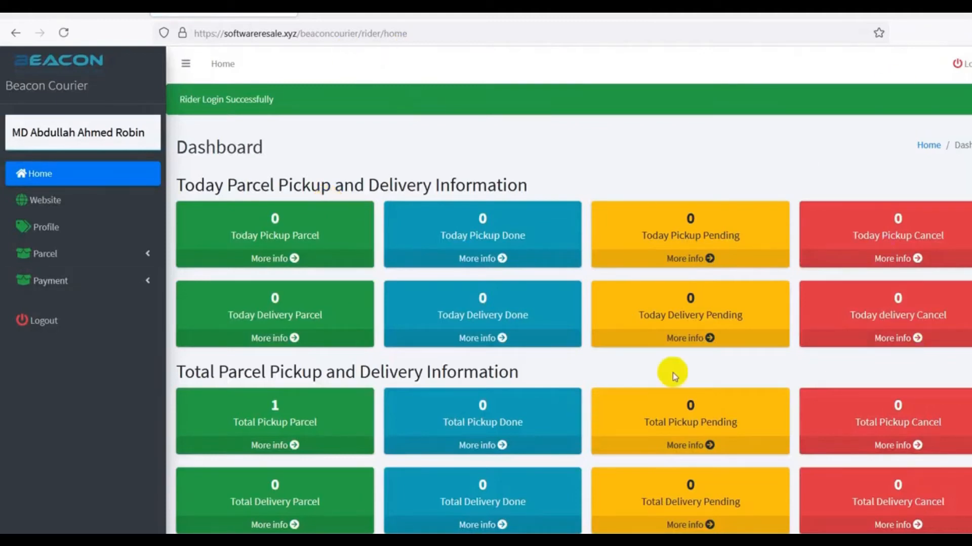
{"action": "left_click", "coordinate": [100, 255]}
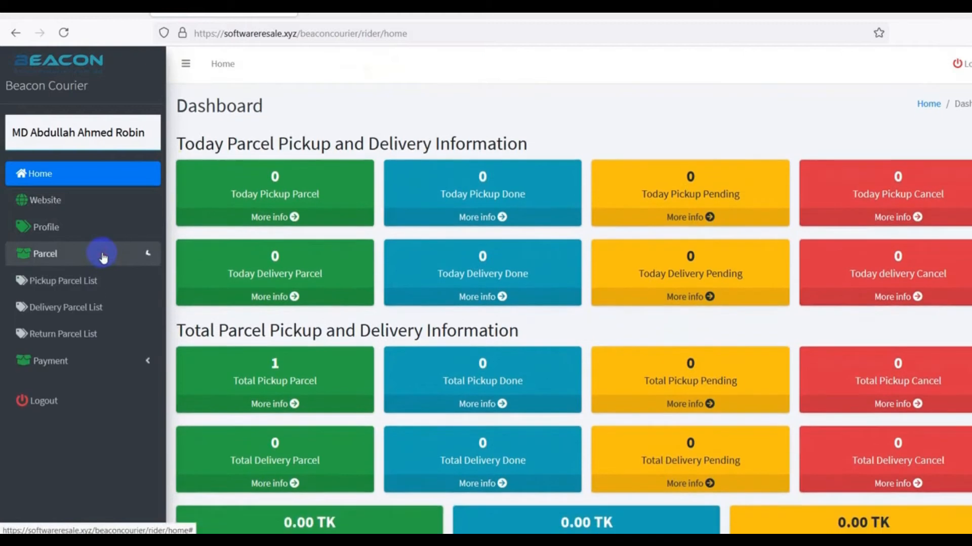
{"action": "left_click", "coordinate": [71, 281]}
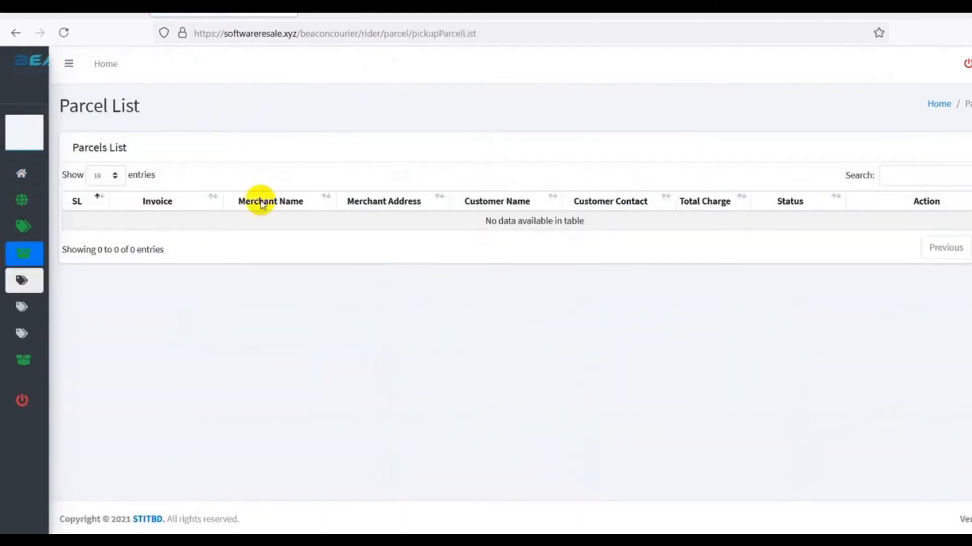
Close the rider details window and return to the branch Pickup Rider Run List
{"action": "mouse_move", "coordinate": [73, 266]}
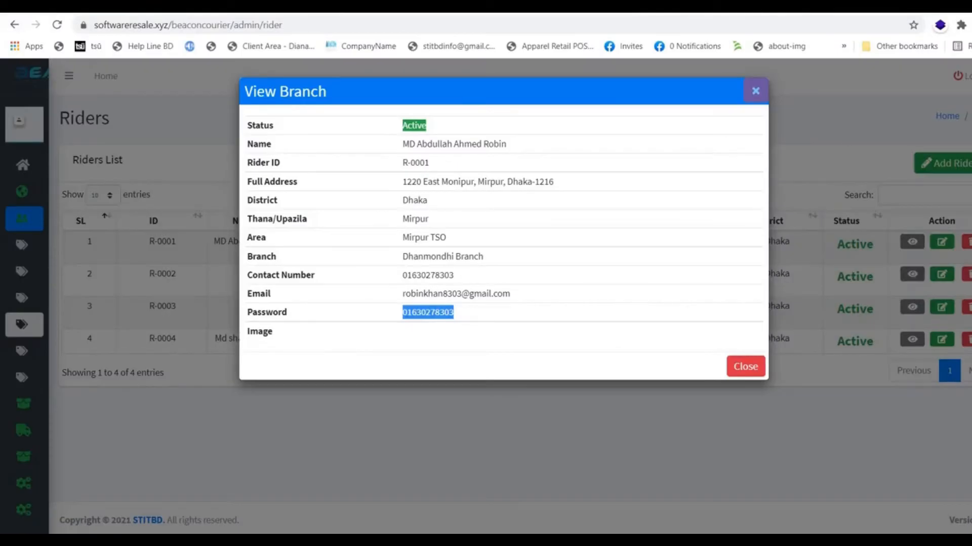
{"action": "left_click", "coordinate": [745, 367]}
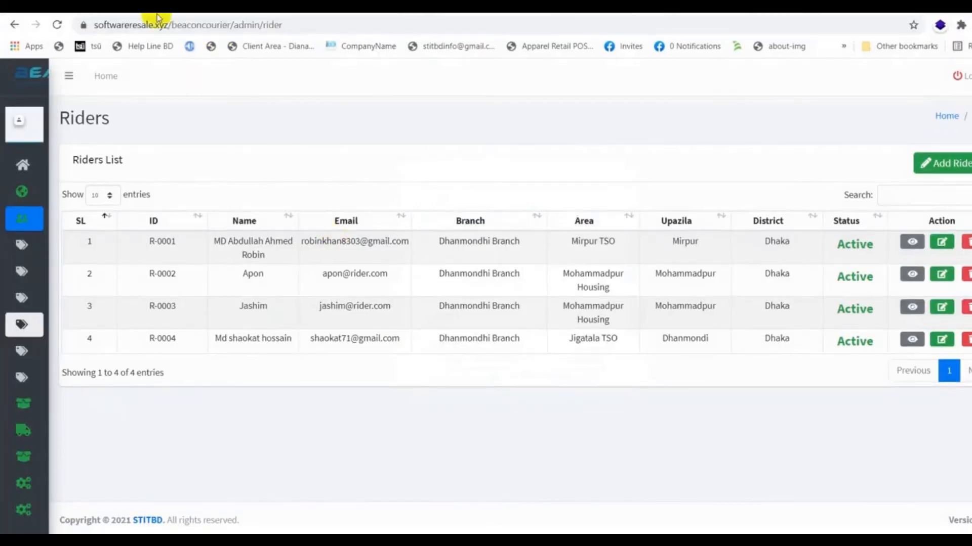
{"action": "mouse_move", "coordinate": [20, 193]}
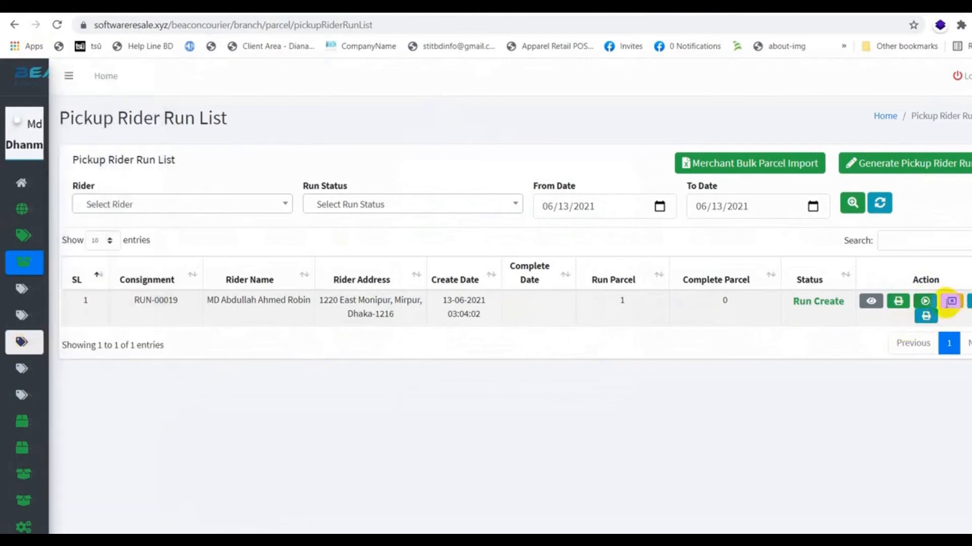
Start run RUN-00019, then reload the rider's Pickup Parcel List in the other browser
{"action": "left_click", "coordinate": [926, 303]}
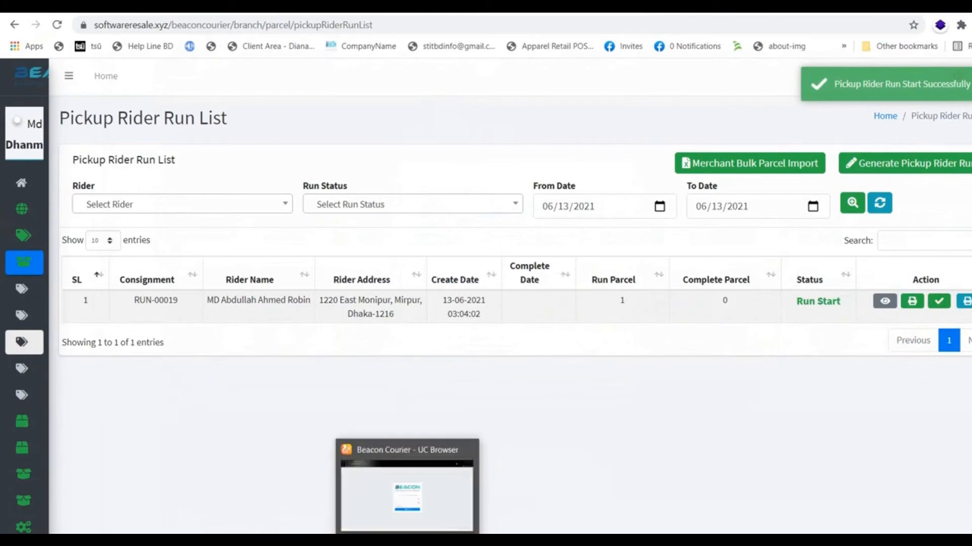
{"action": "left_click", "coordinate": [407, 543]}
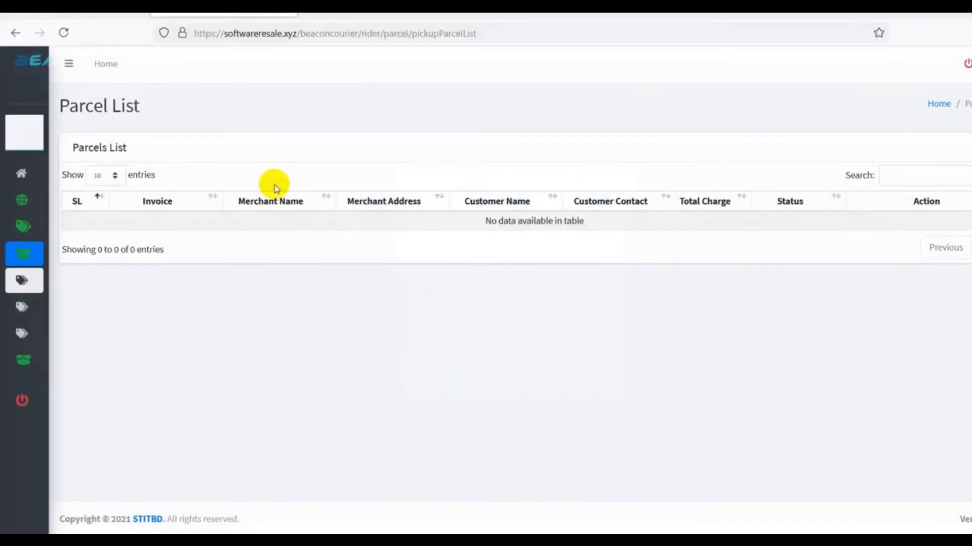
{"action": "mouse_move", "coordinate": [11, 254]}
{"action": "left_click", "coordinate": [53, 280]}
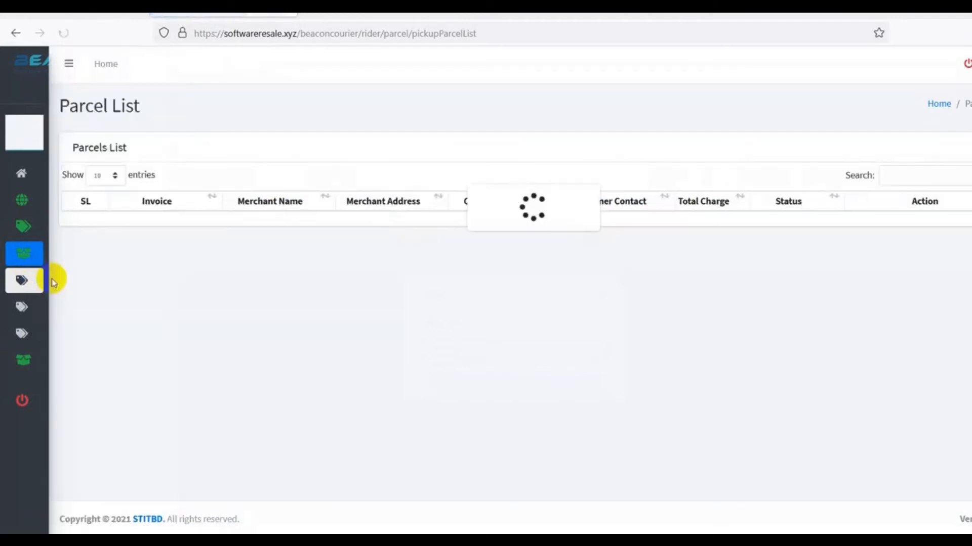
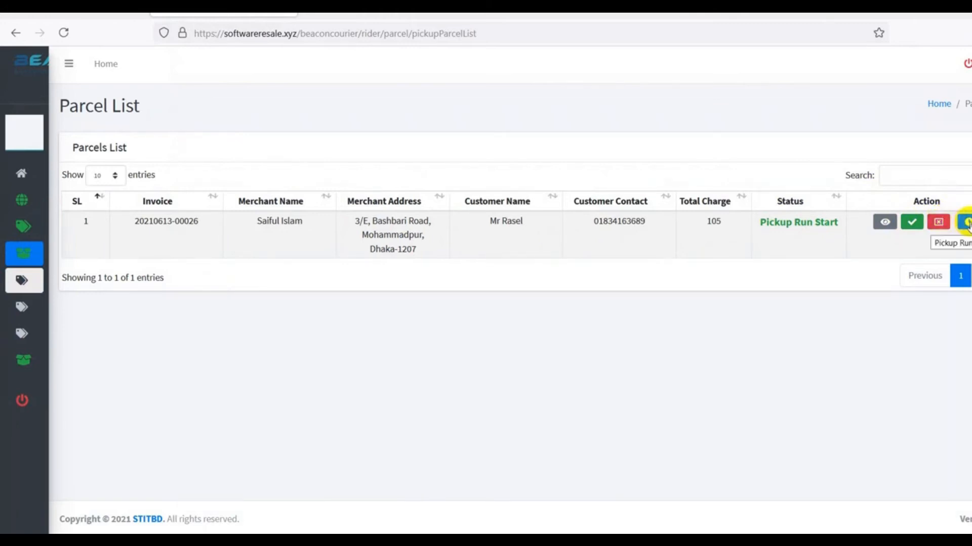
Accept the newest parcel's pickup as the rider so it reads Pickup Rider Accept, then return to the branch window
{"action": "left_click", "coordinate": [912, 230]}
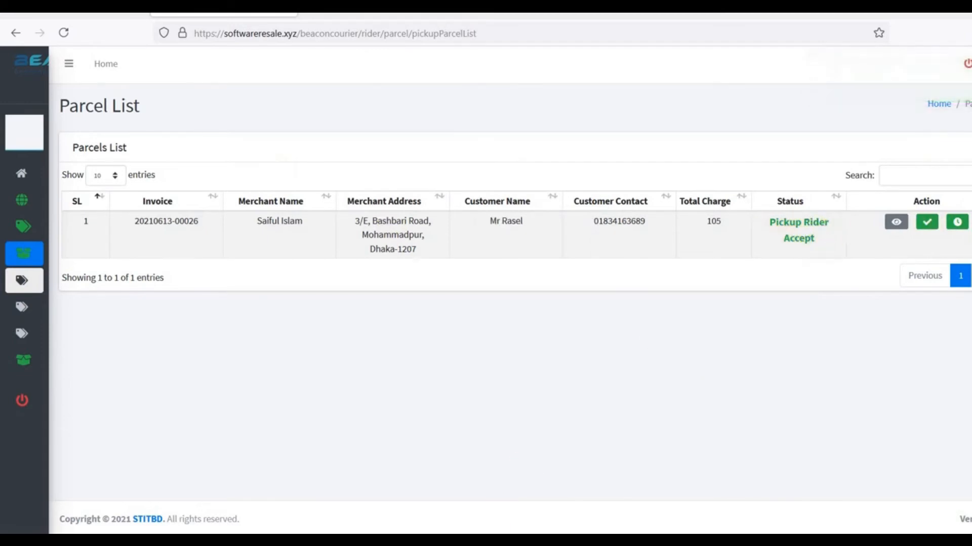
{"action": "left_click", "coordinate": [20, 14]}
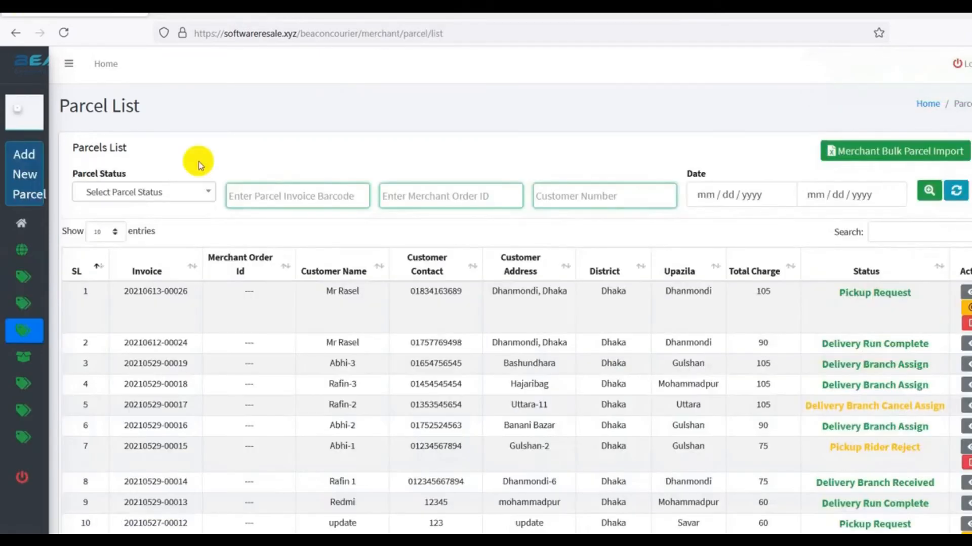
{"action": "mouse_move", "coordinate": [51, 296]}
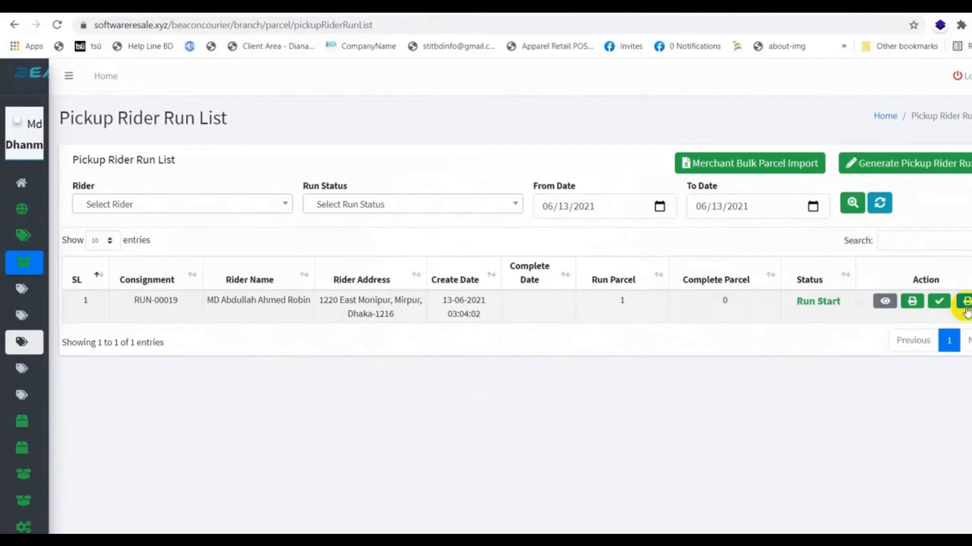
Reconcile the pickup run, setting the parcel's status to Run Complete
{"action": "left_click", "coordinate": [938, 302]}
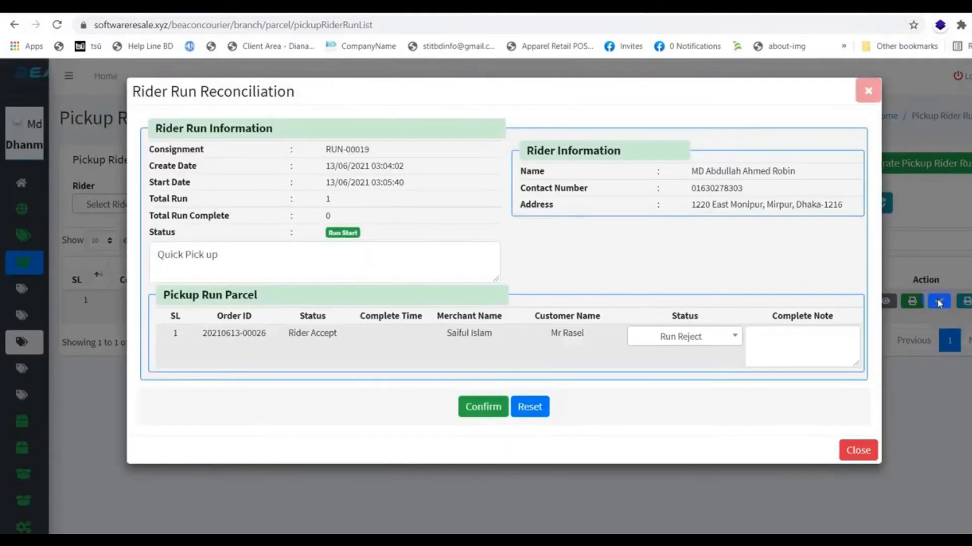
{"action": "left_click", "coordinate": [727, 336]}
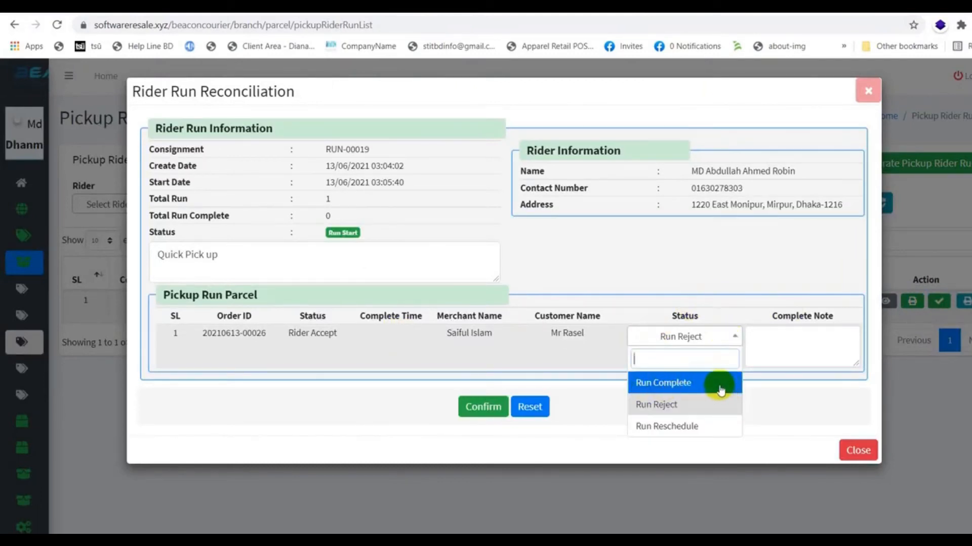
{"action": "left_click", "coordinate": [664, 384]}
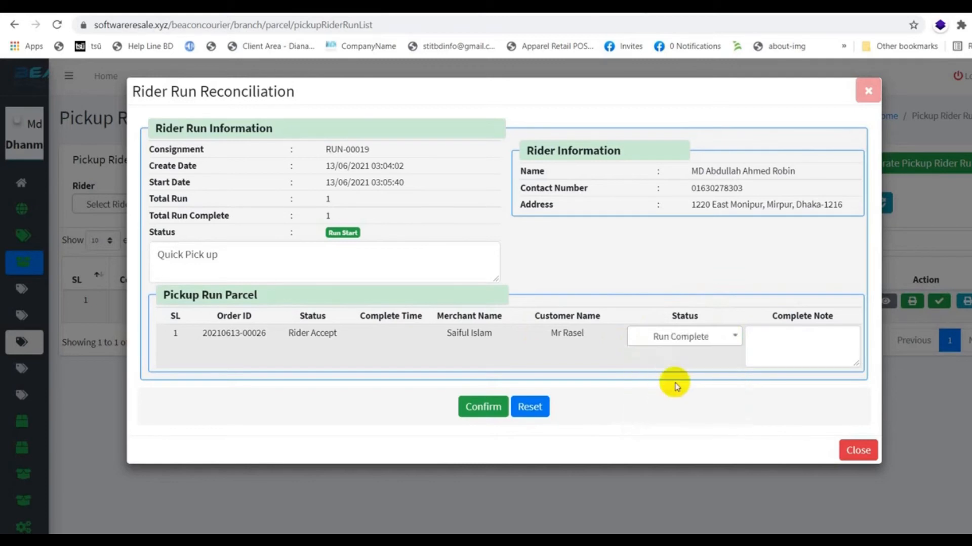
{"action": "left_click", "coordinate": [486, 408]}
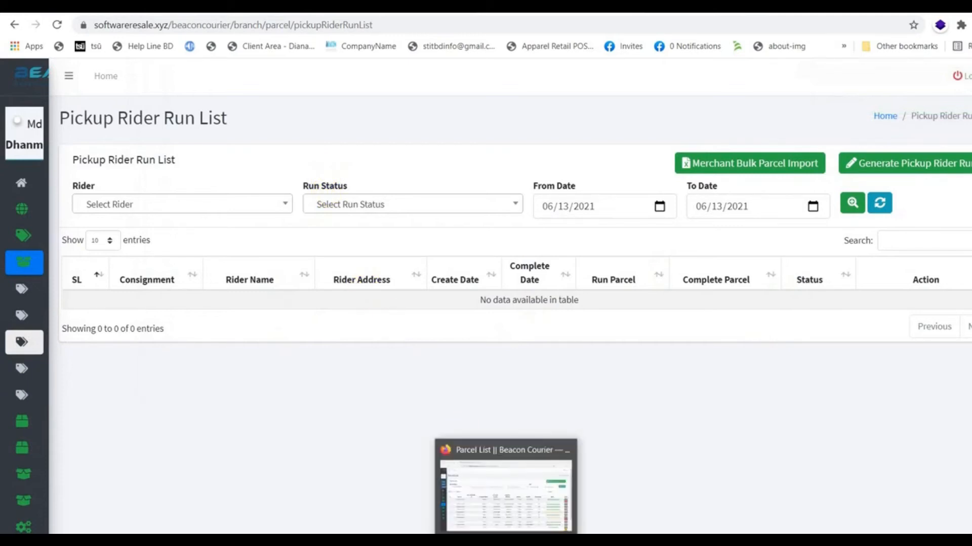
Reload the merchant's Parcel List to show Pickup Run Complete
{"action": "left_click", "coordinate": [506, 540]}
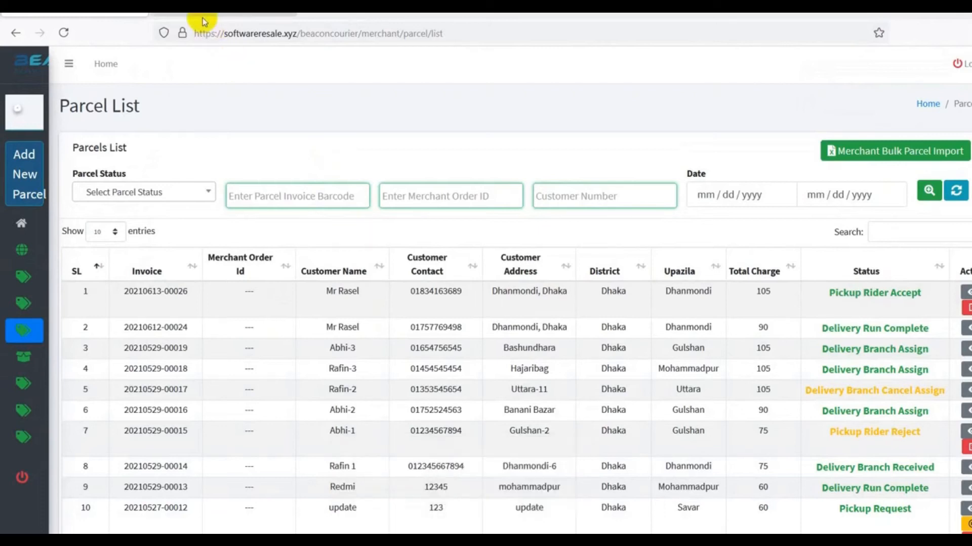
{"action": "mouse_move", "coordinate": [21, 315]}
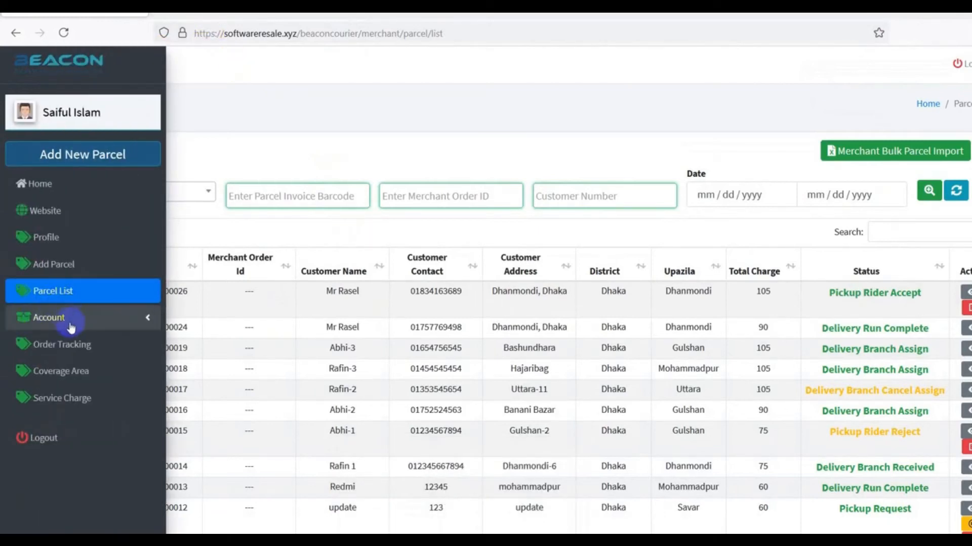
{"action": "left_click", "coordinate": [62, 298]}
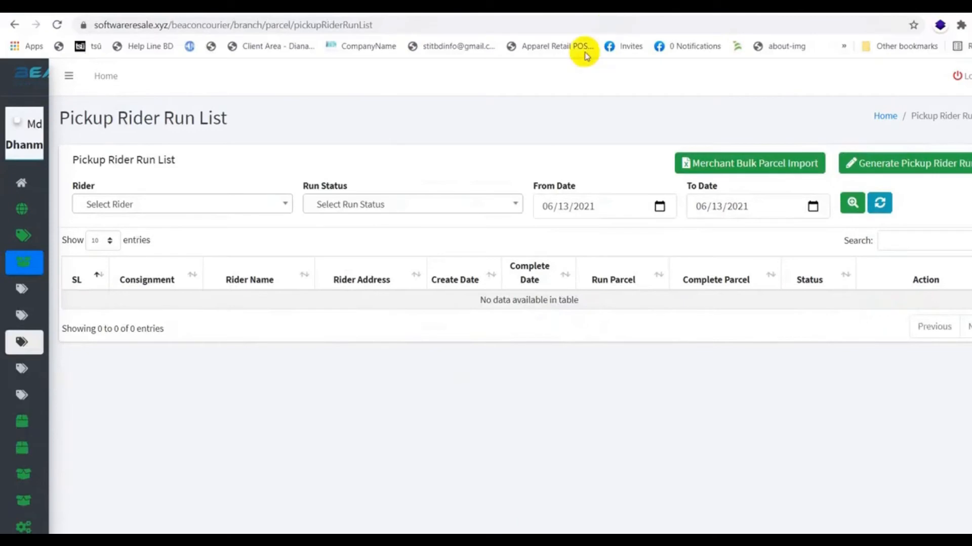
{"action": "mouse_move", "coordinate": [6, 276]}
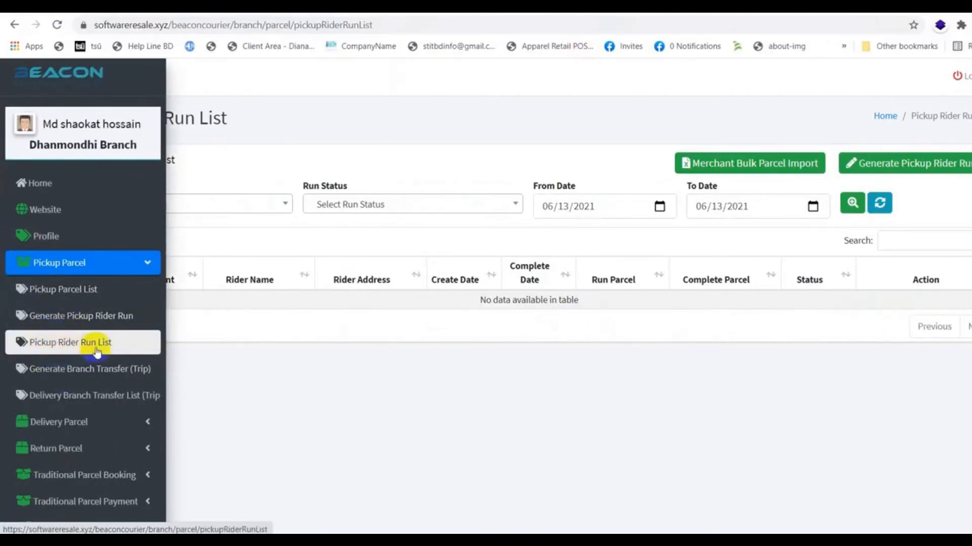
Select all listed parcels on Generate Branch Transfer and add them to the transfer
{"action": "left_click", "coordinate": [87, 374]}
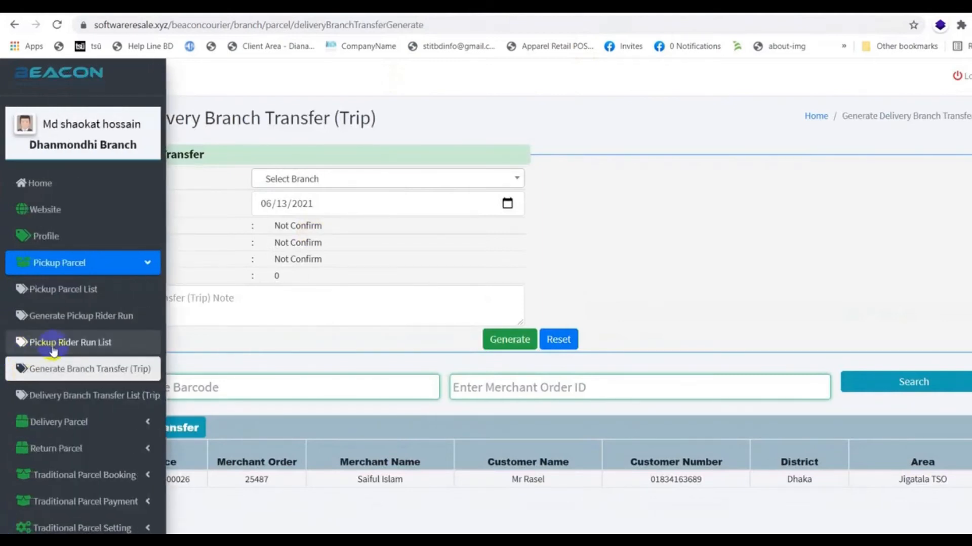
{"action": "left_click", "coordinate": [54, 348]}
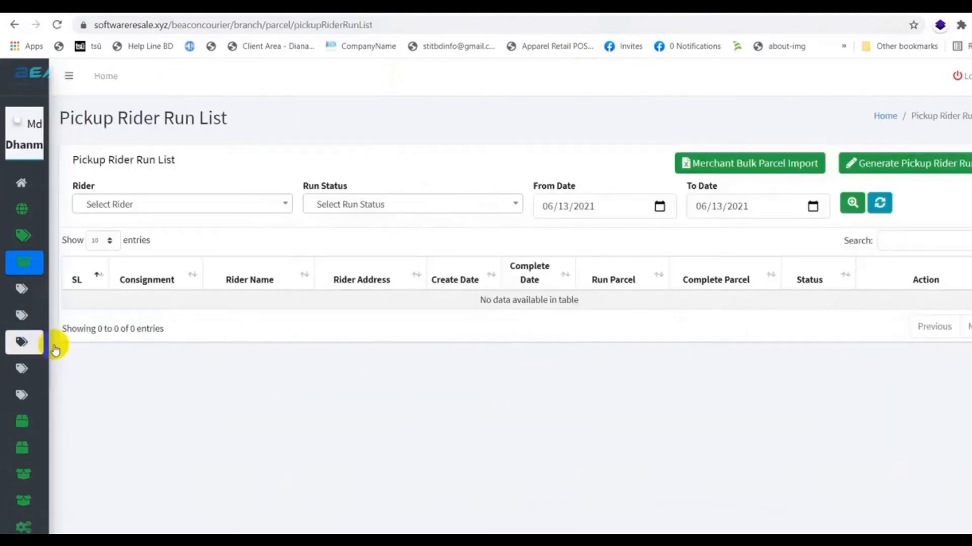
{"action": "left_click", "coordinate": [47, 383]}
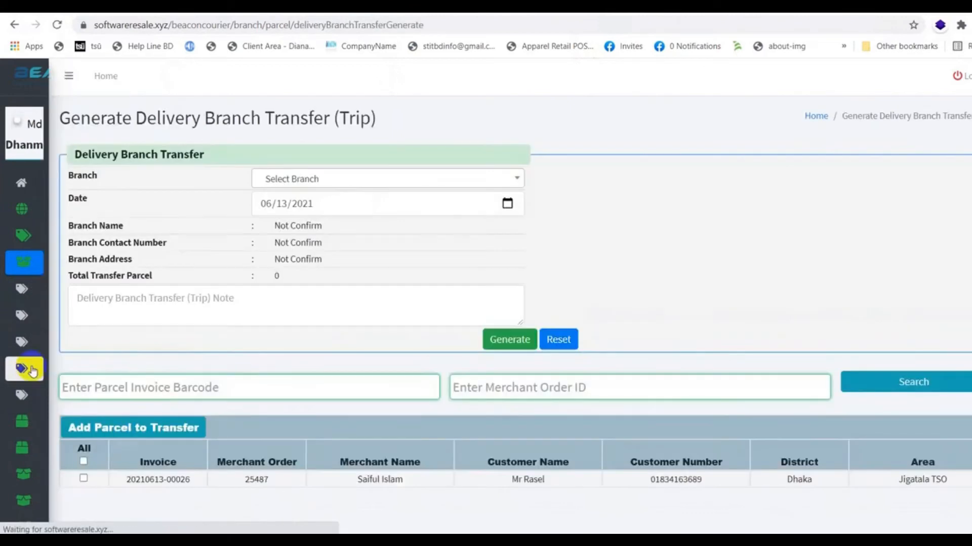
{"action": "left_click", "coordinate": [83, 461]}
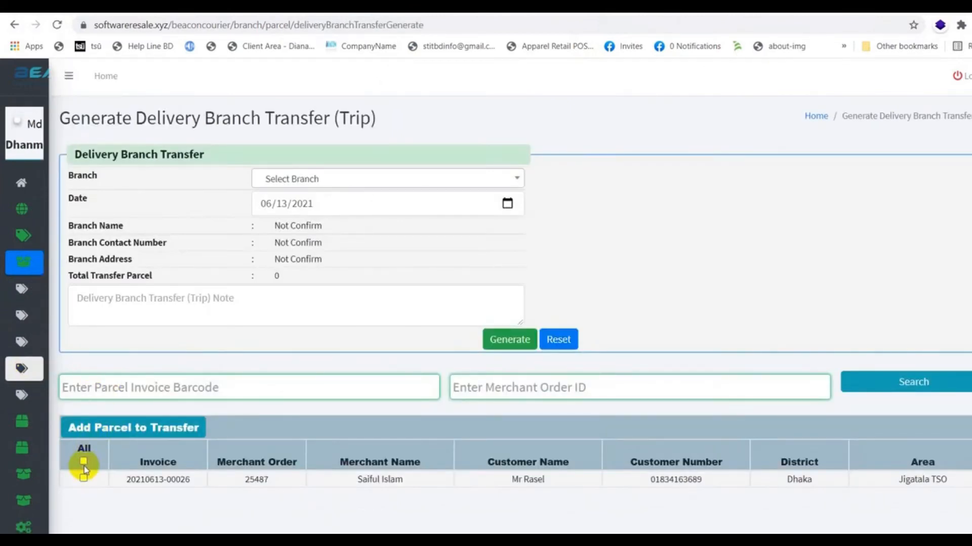
{"action": "left_click", "coordinate": [96, 428]}
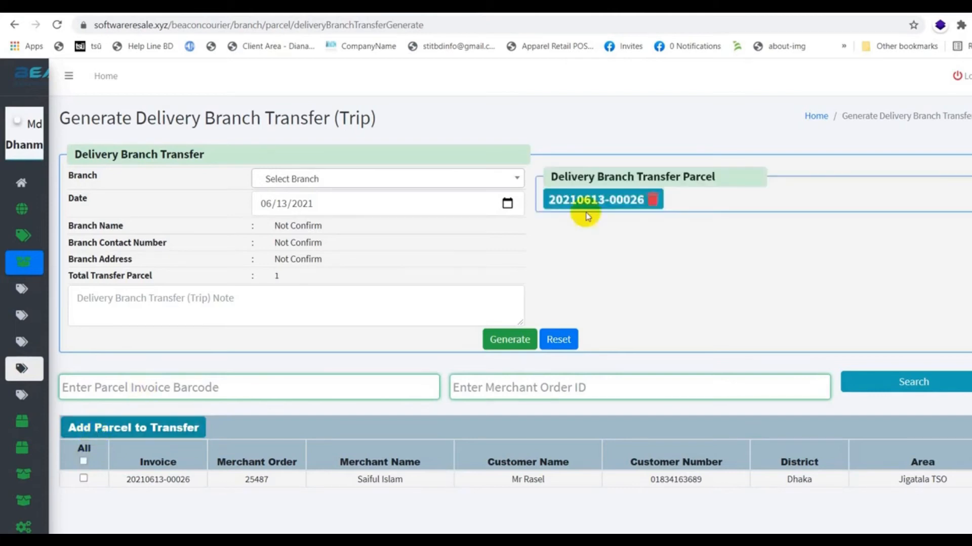
Set Dhanmondhi Branch as the destination and generate the transfer, resubmitting after the reload
{"action": "left_click", "coordinate": [461, 180]}
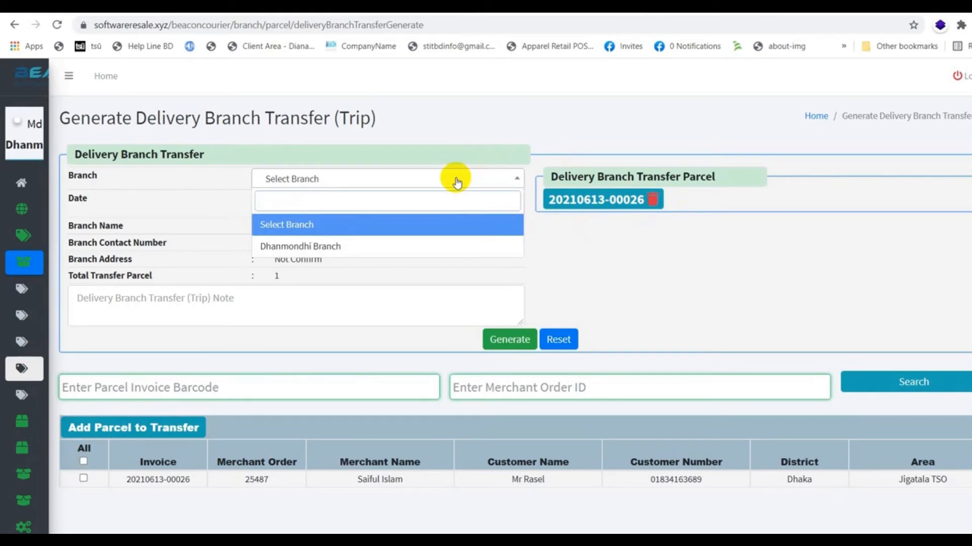
{"action": "left_click", "coordinate": [363, 247]}
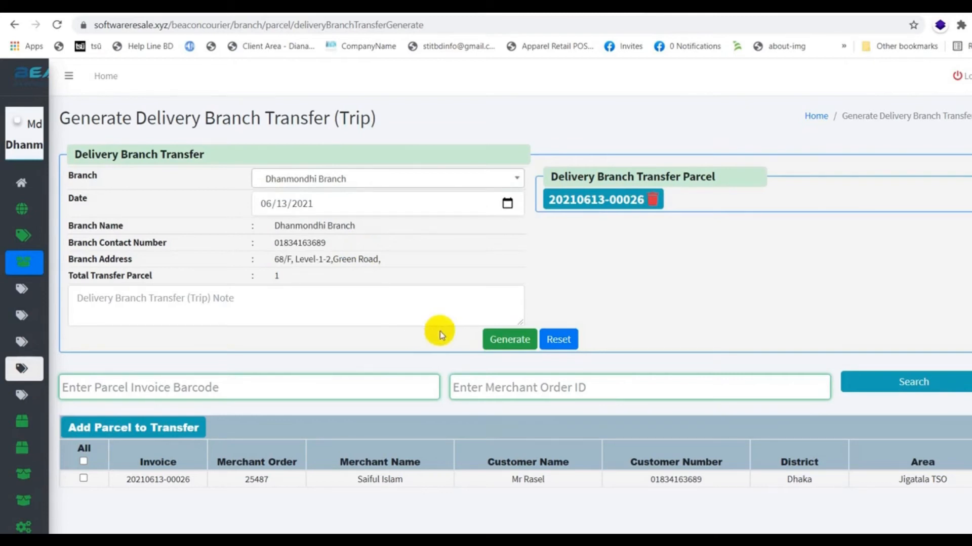
{"action": "left_click", "coordinate": [498, 341]}
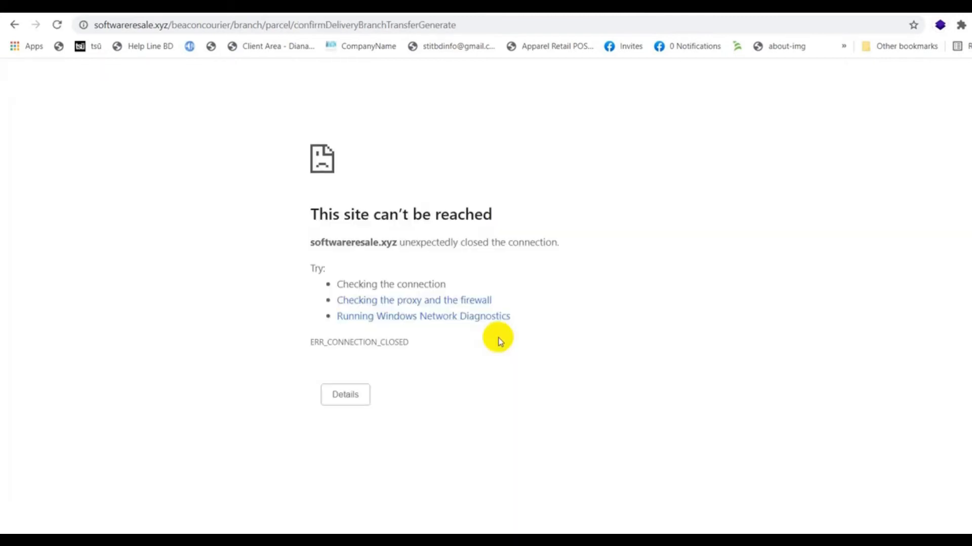
{"action": "left_click", "coordinate": [57, 28]}
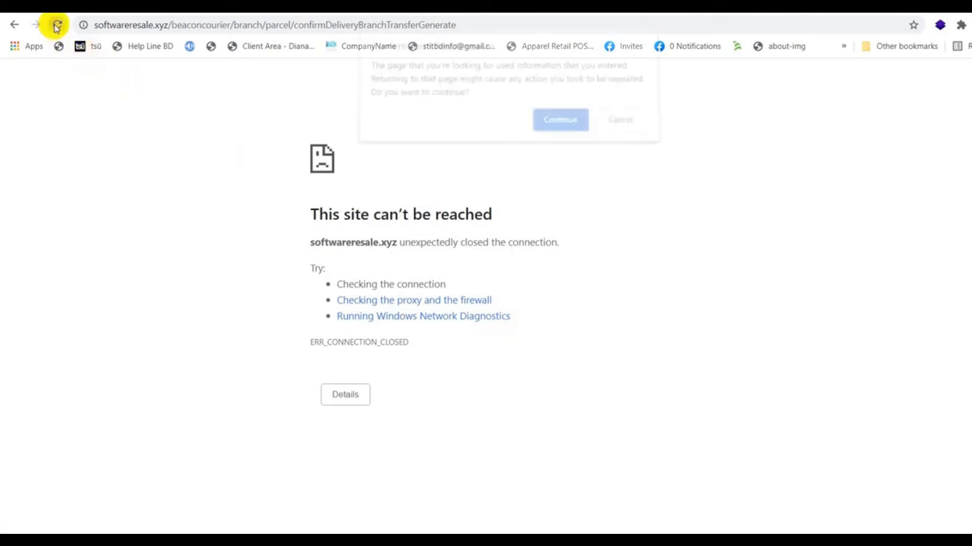
{"action": "left_click", "coordinate": [558, 124]}
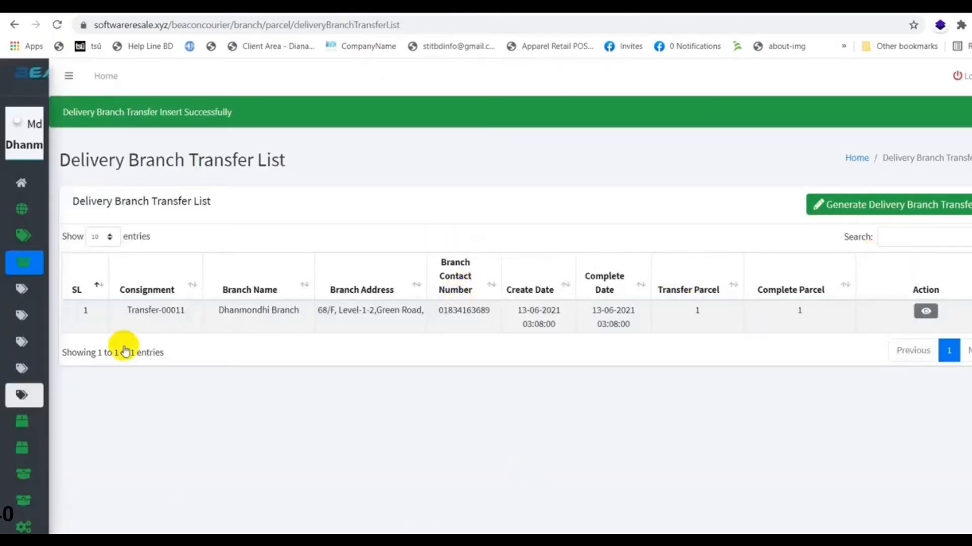
On Generate Delivery Rider Run, select all listed parcels and add them to a new run
{"action": "mouse_move", "coordinate": [21, 396]}
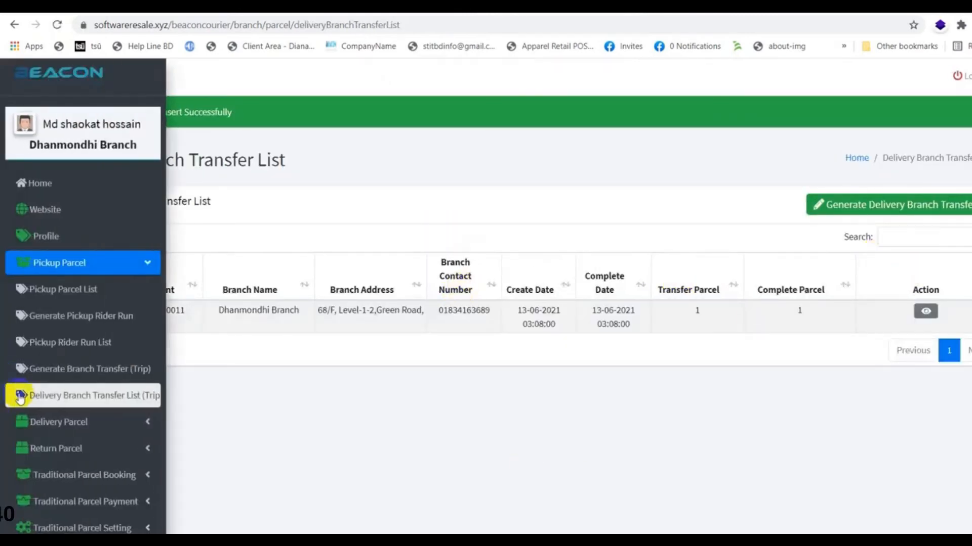
{"action": "left_click", "coordinate": [111, 426]}
{"action": "left_click", "coordinate": [65, 445]}
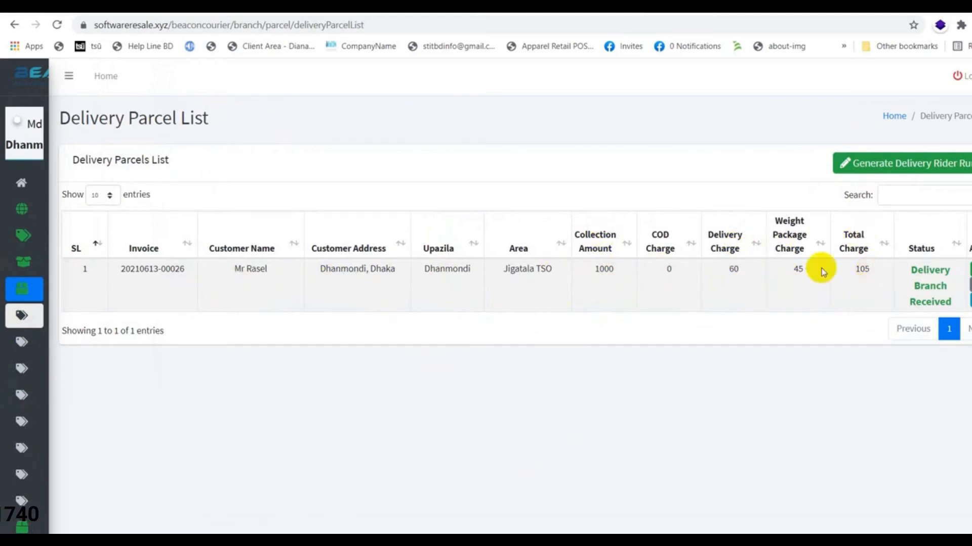
{"action": "mouse_move", "coordinate": [11, 314]}
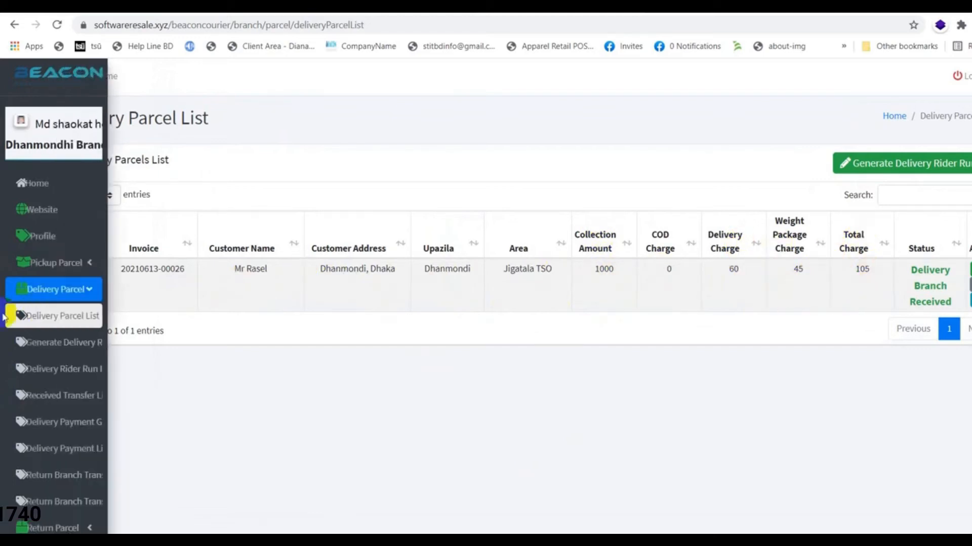
{"action": "left_click", "coordinate": [81, 349]}
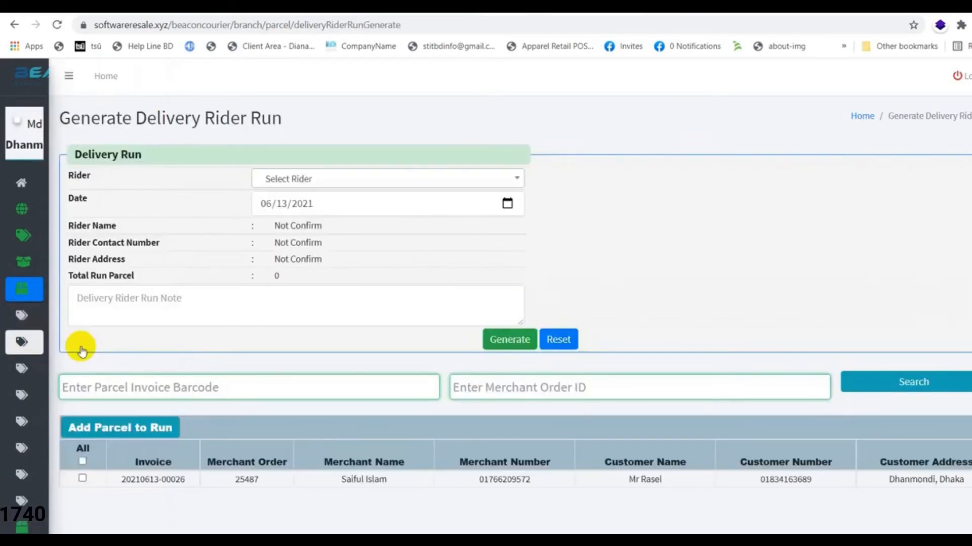
{"action": "left_click", "coordinate": [82, 461]}
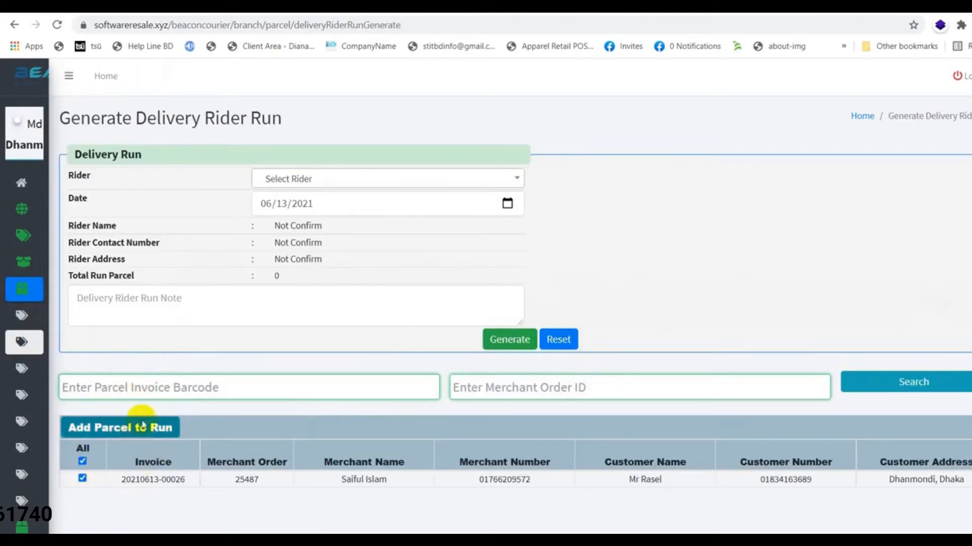
{"action": "left_click", "coordinate": [143, 425]}
Assign the first rider, generate delivery run RUN-00020, and start it
{"action": "left_click", "coordinate": [367, 178]}
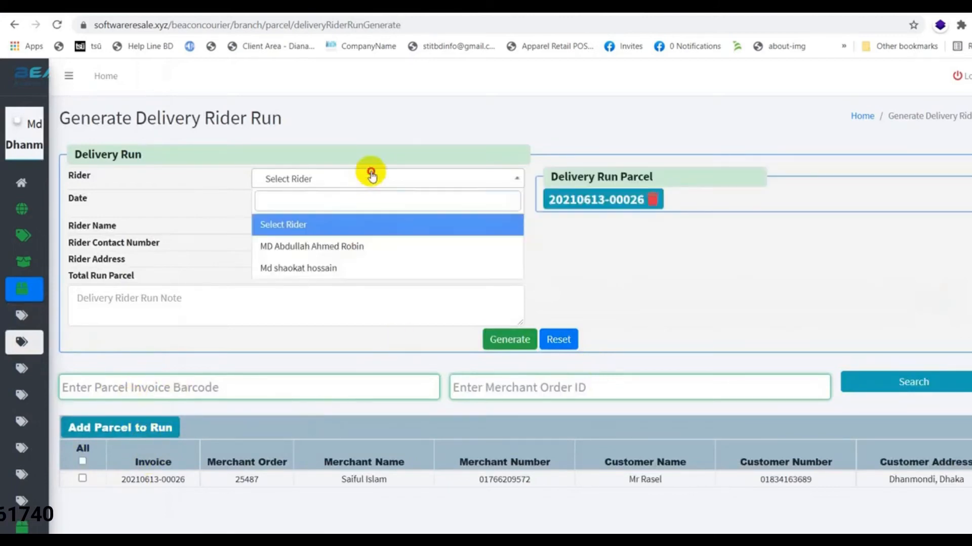
{"action": "left_click", "coordinate": [324, 248]}
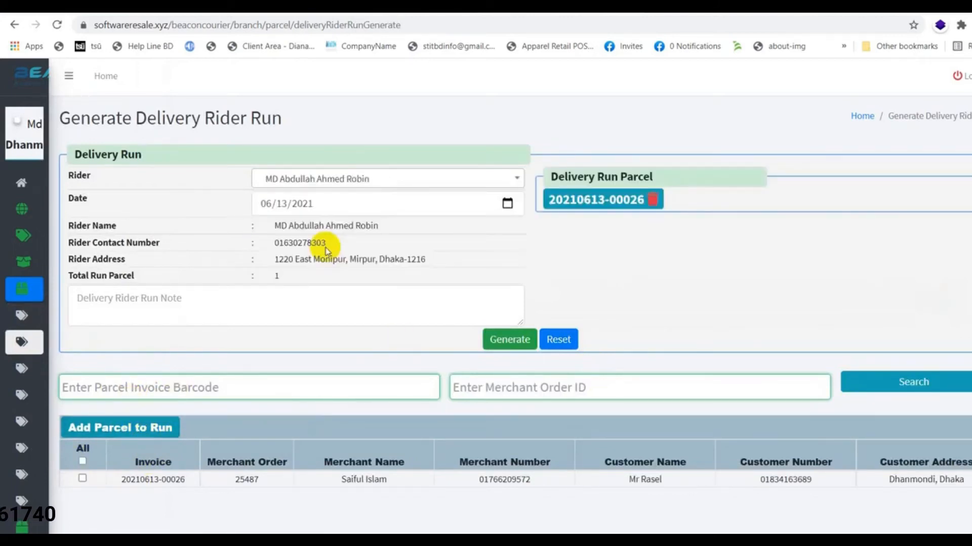
{"action": "left_click", "coordinate": [503, 344]}
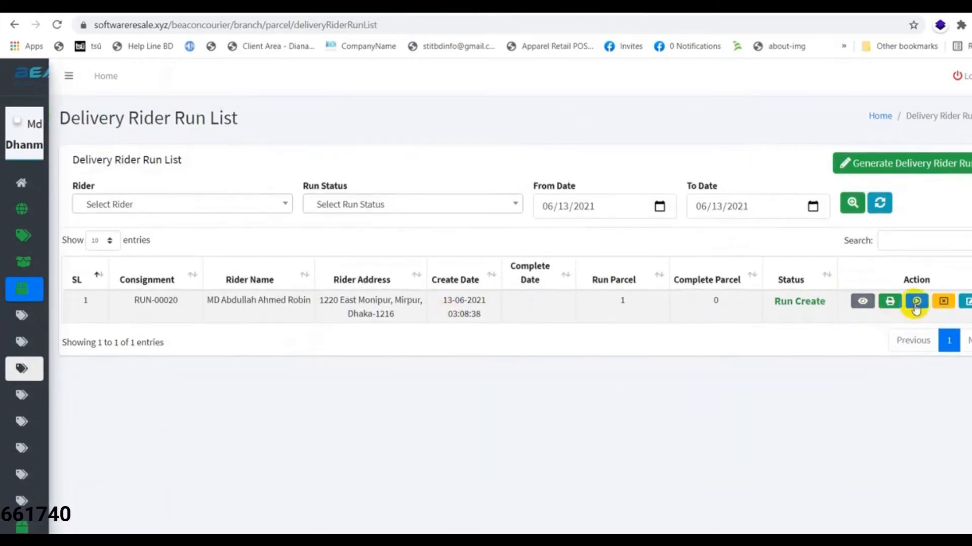
{"action": "left_click", "coordinate": [916, 302]}
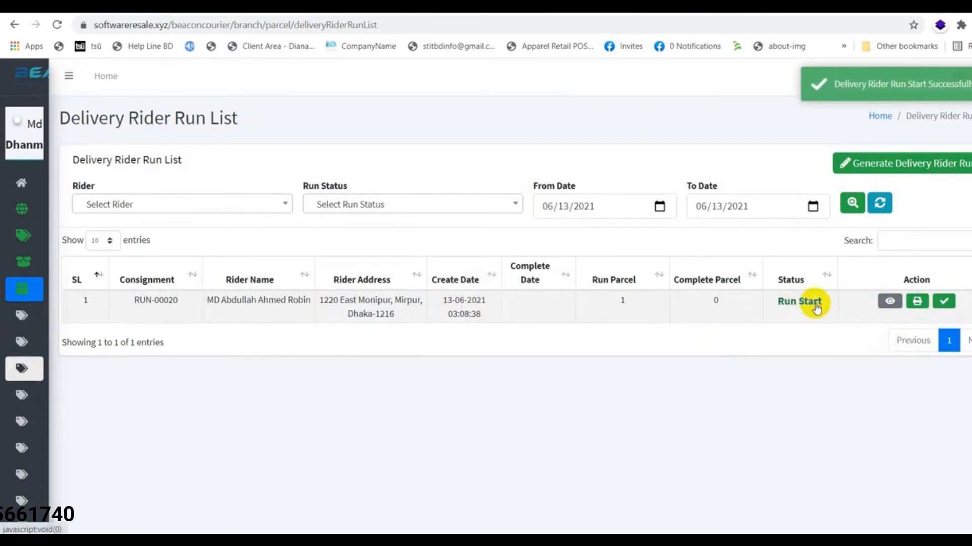
Switch to the rider's window and open the Delivery Parcel List
{"action": "left_click", "coordinate": [506, 541]}
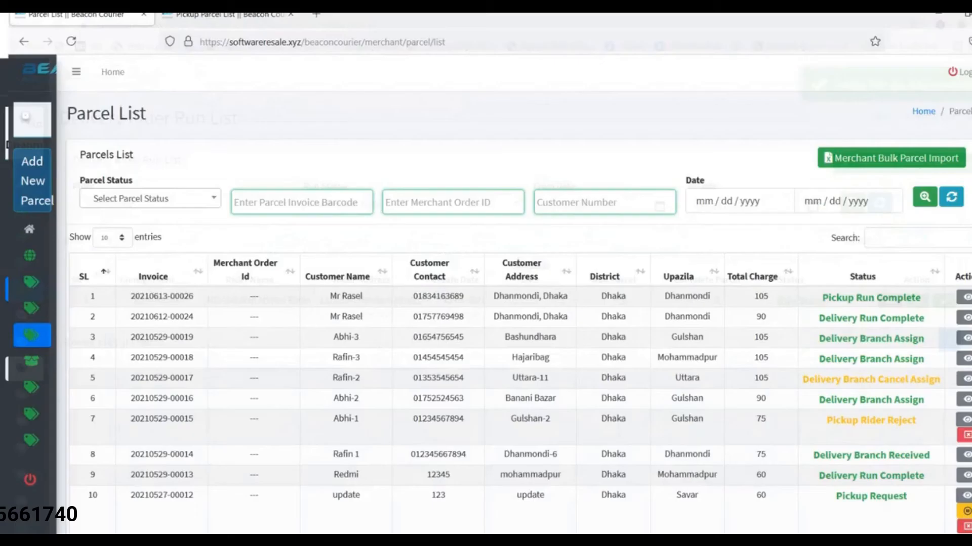
{"action": "left_click", "coordinate": [223, 14]}
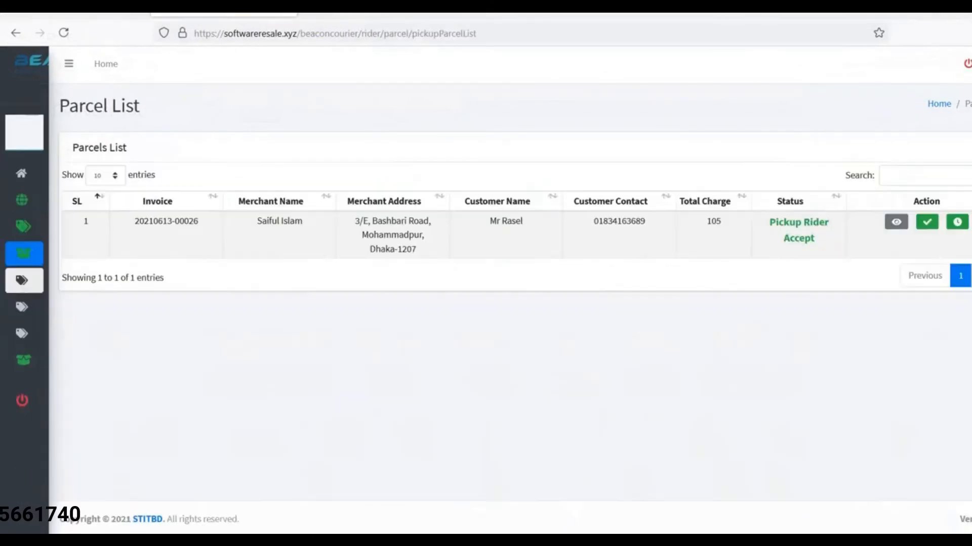
{"action": "mouse_move", "coordinate": [15, 280]}
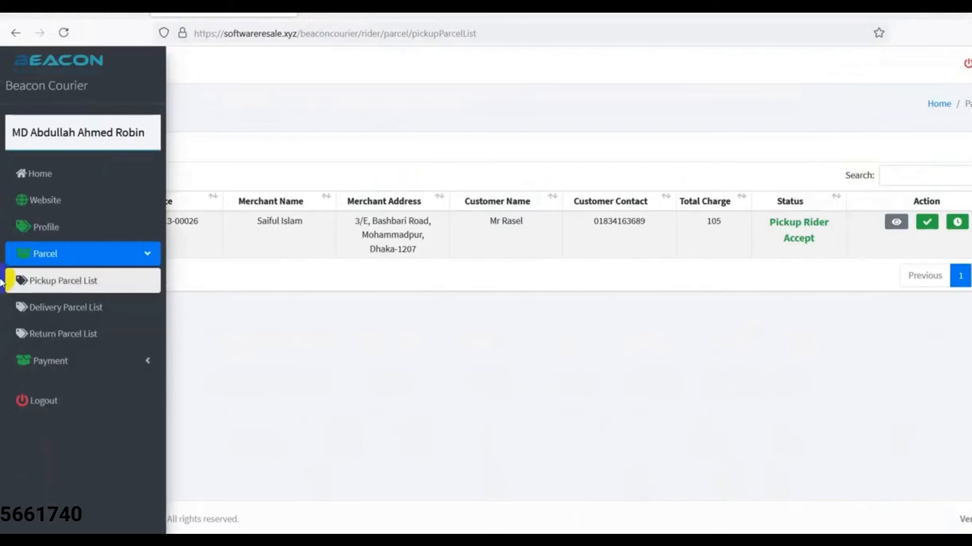
{"action": "left_click", "coordinate": [60, 312]}
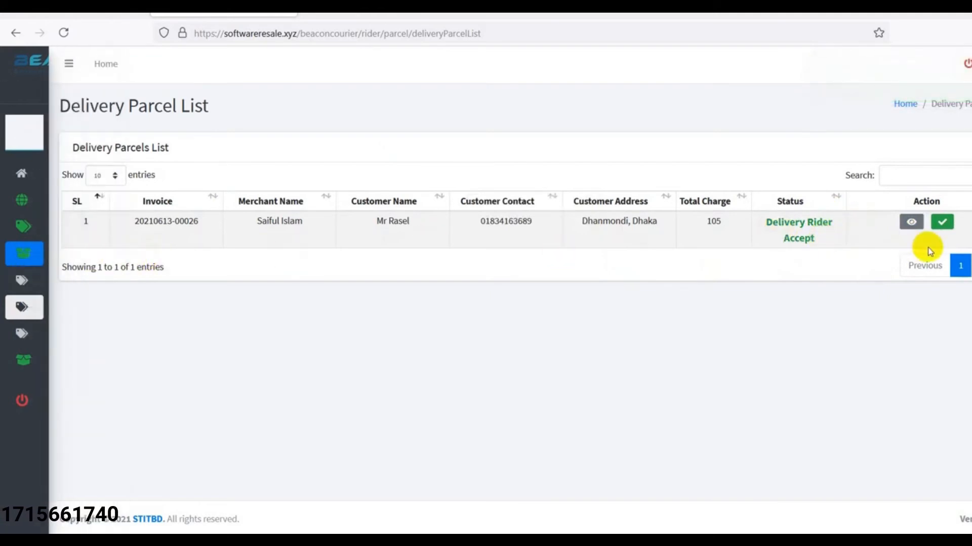
Record the parcel as Complete Delivery with amount 1000 and the customer's verification code
{"action": "left_click", "coordinate": [945, 222]}
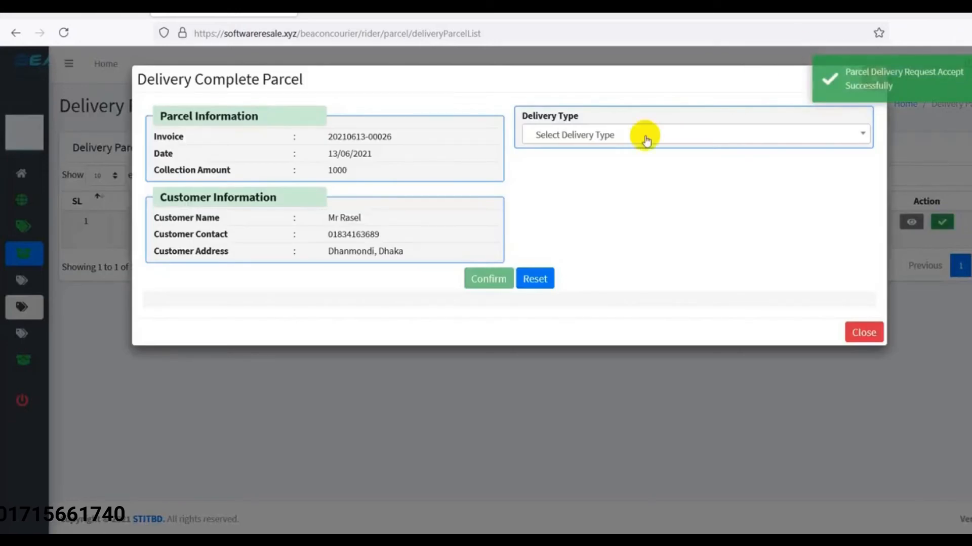
{"action": "left_click", "coordinate": [582, 136]}
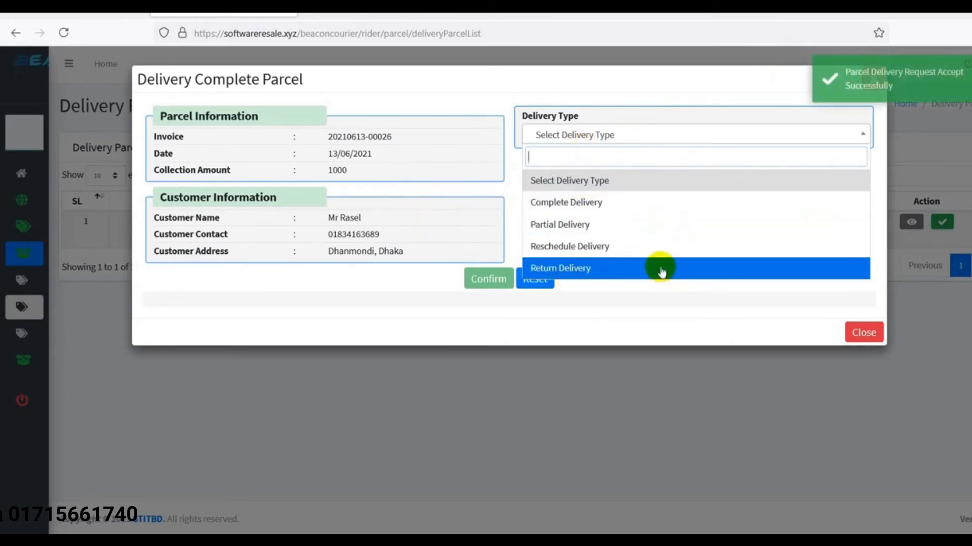
{"action": "left_click", "coordinate": [610, 209]}
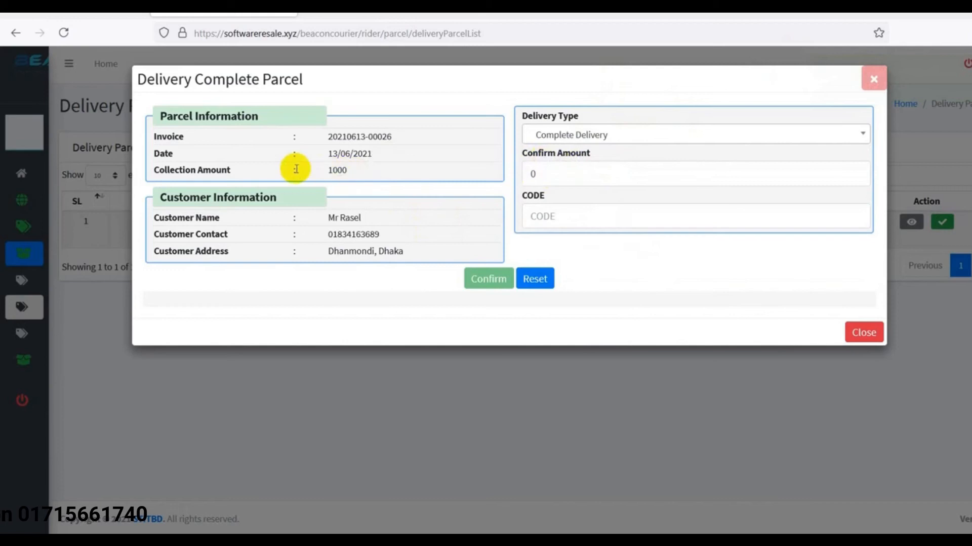
{"action": "left_click", "coordinate": [576, 175]}
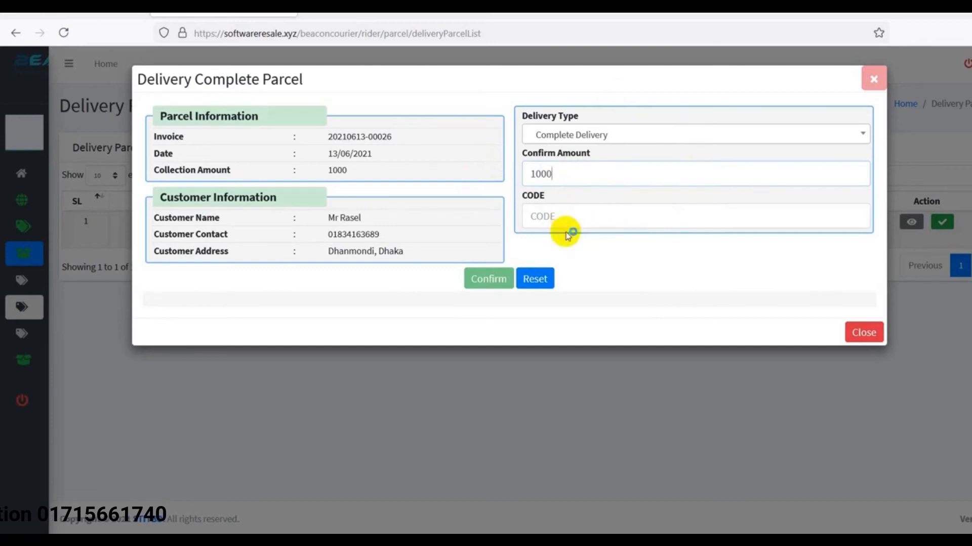
{"action": "left_click", "coordinate": [551, 218]}
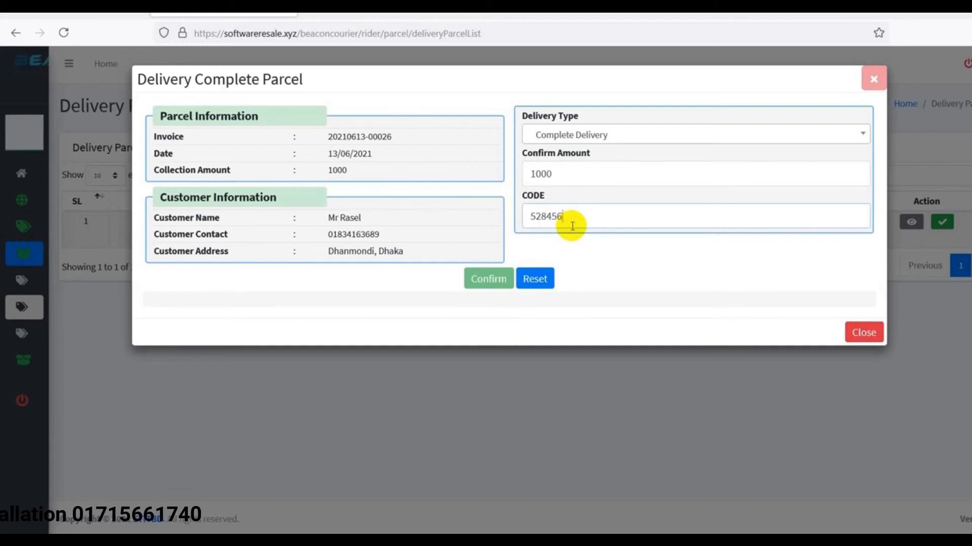
{"action": "left_click", "coordinate": [583, 172]}
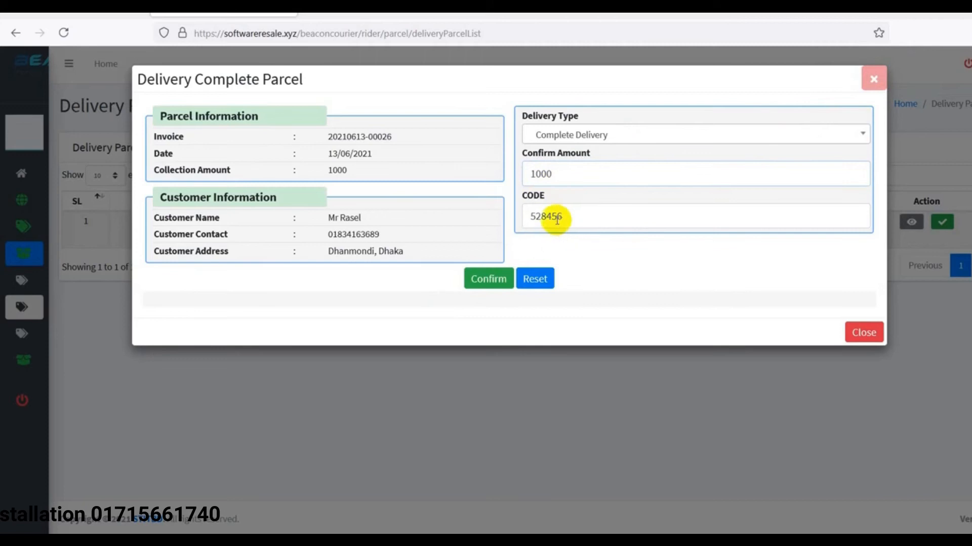
{"action": "left_click_drag", "start_coordinate": [557, 217], "coordinate": [574, 220]}
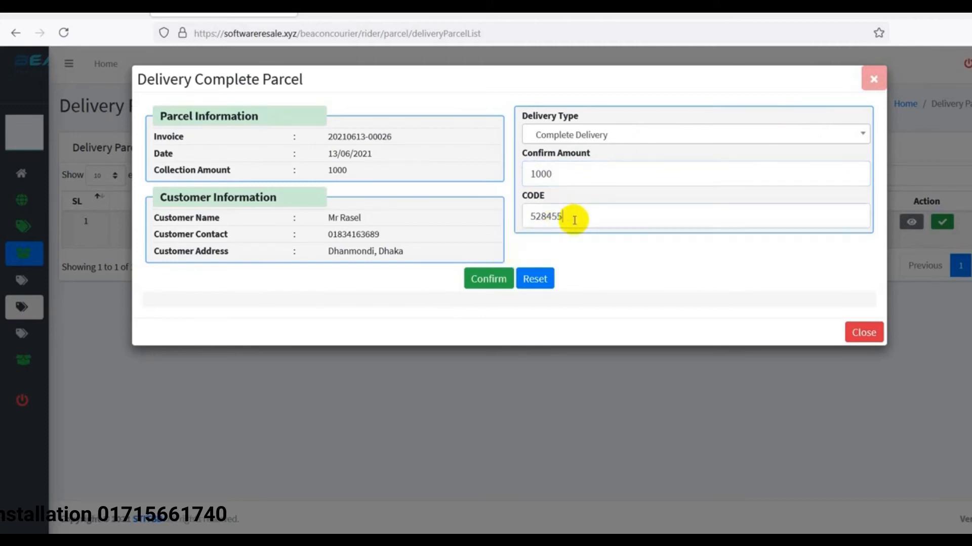
{"action": "left_click", "coordinate": [491, 288]}
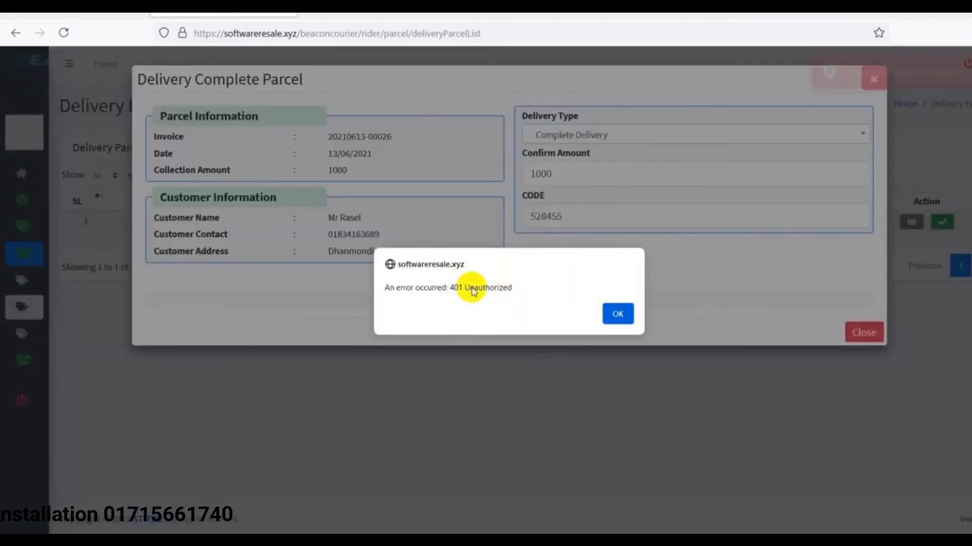
Correct the verification code's last digit and resubmit the delivery completion
{"action": "left_click", "coordinate": [617, 315]}
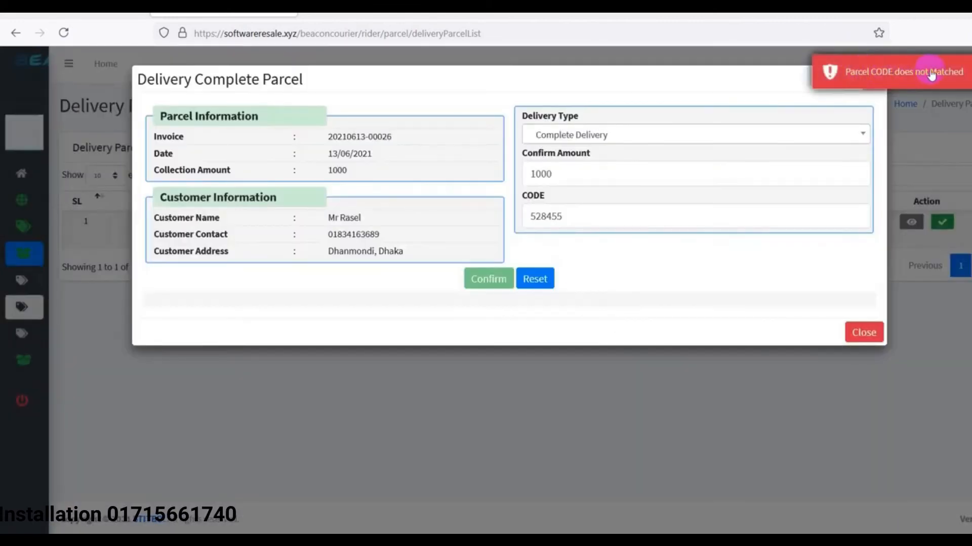
{"action": "left_click_drag", "start_coordinate": [556, 216], "coordinate": [590, 217]}
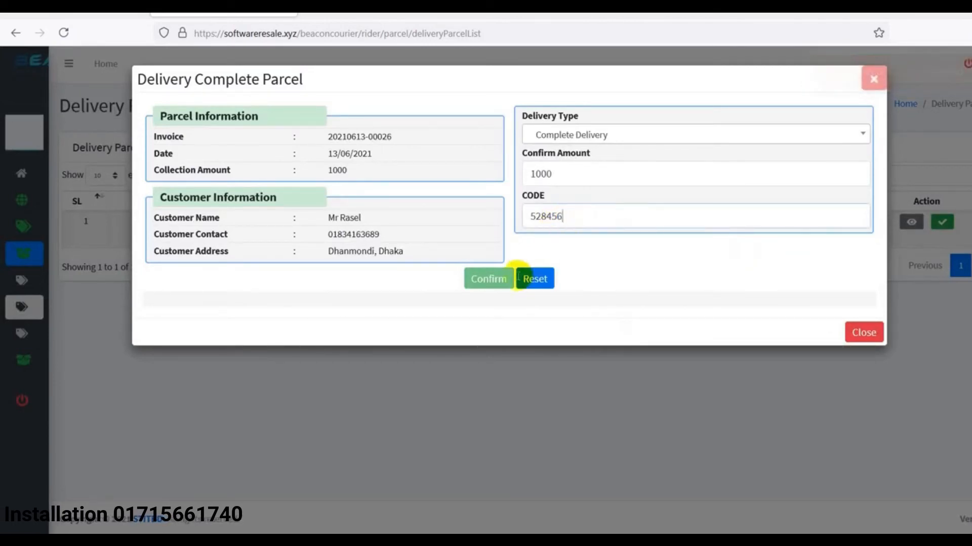
{"action": "left_click", "coordinate": [542, 174]}
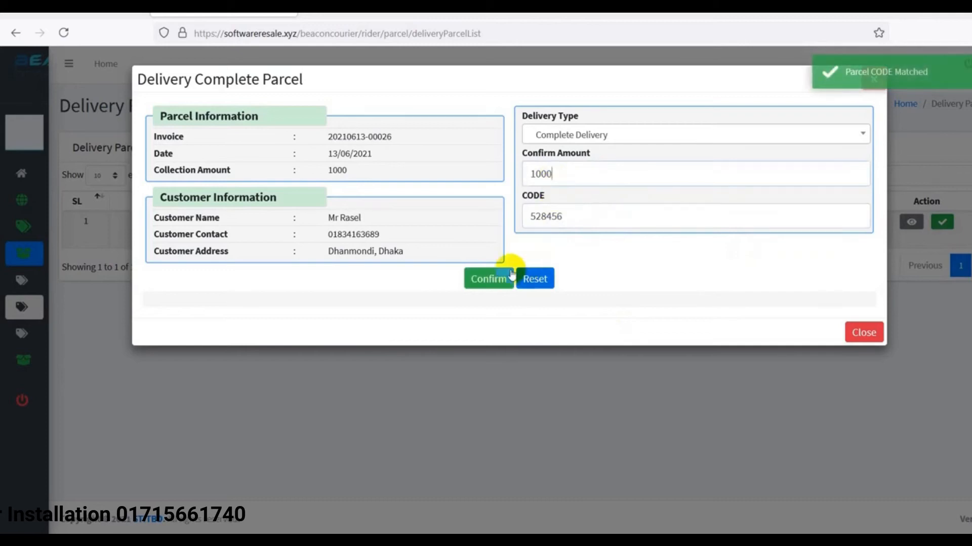
{"action": "left_click", "coordinate": [495, 281]}
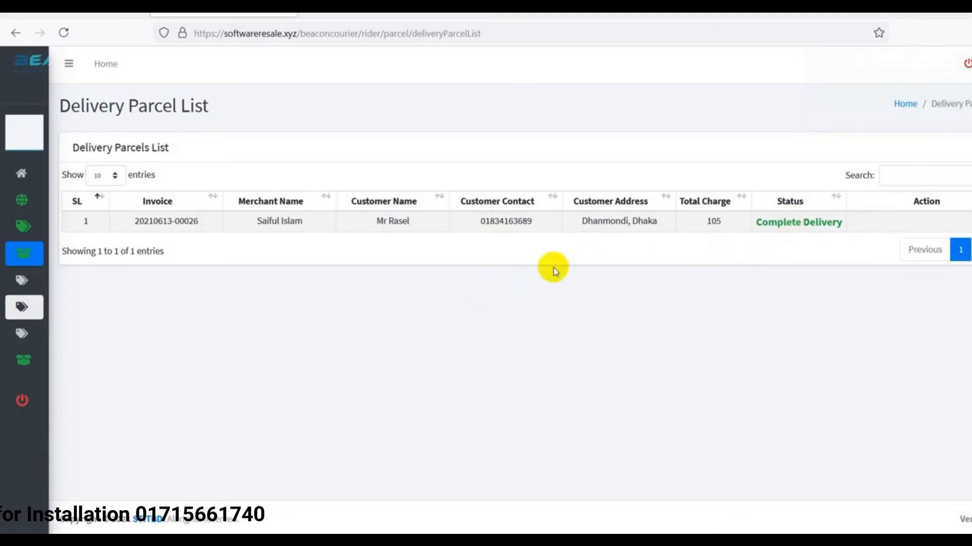
Check the 1000.00 TK Balance Amount on the rider dashboard, then return to the branch tab
{"action": "mouse_move", "coordinate": [15, 253]}
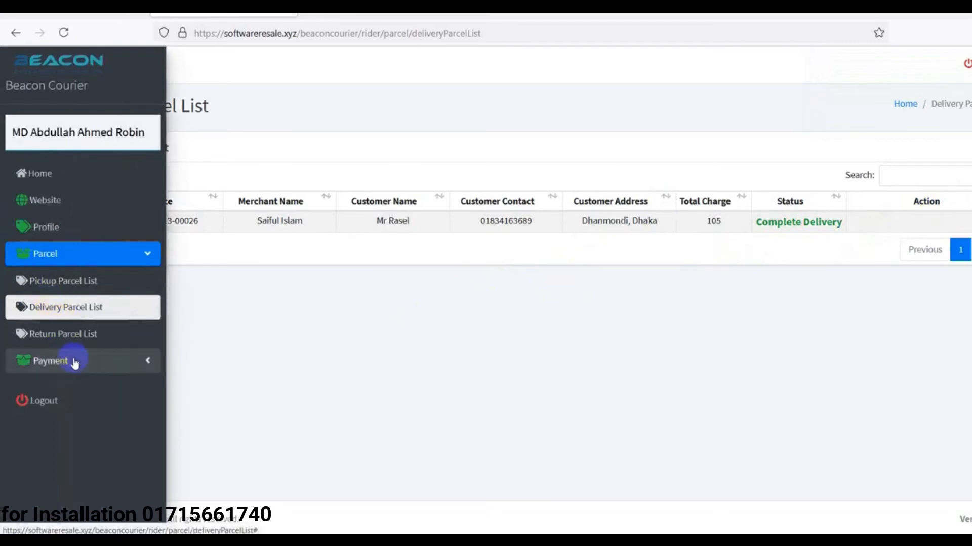
{"action": "left_click", "coordinate": [94, 362]}
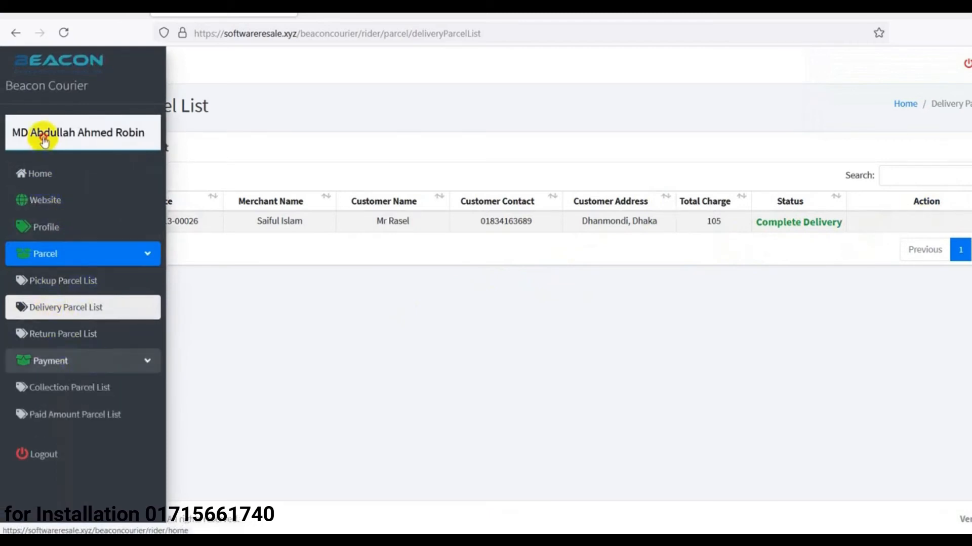
{"action": "scroll", "coordinate": [553, 304], "scroll_direction": "down", "scroll_amount": 3}
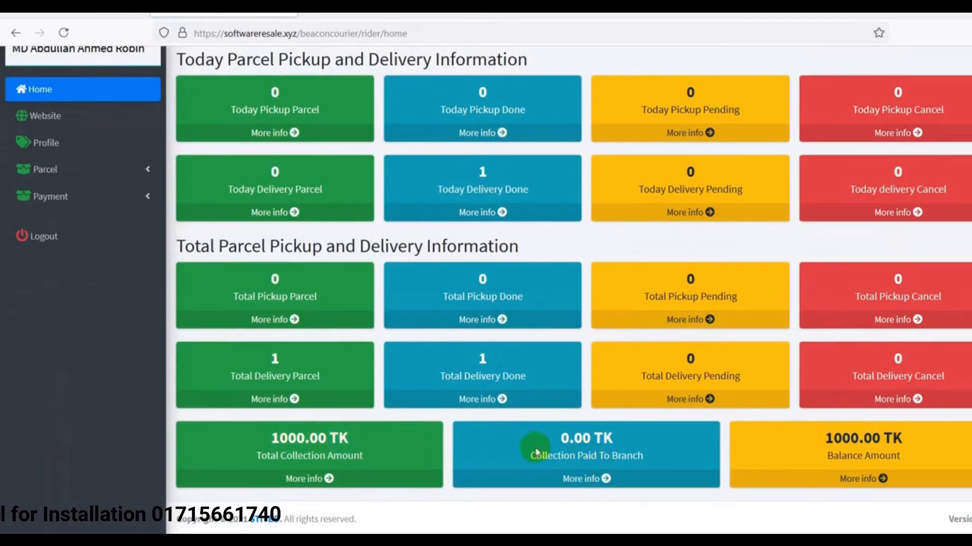
{"action": "left_click_drag", "start_coordinate": [824, 440], "coordinate": [939, 486]}
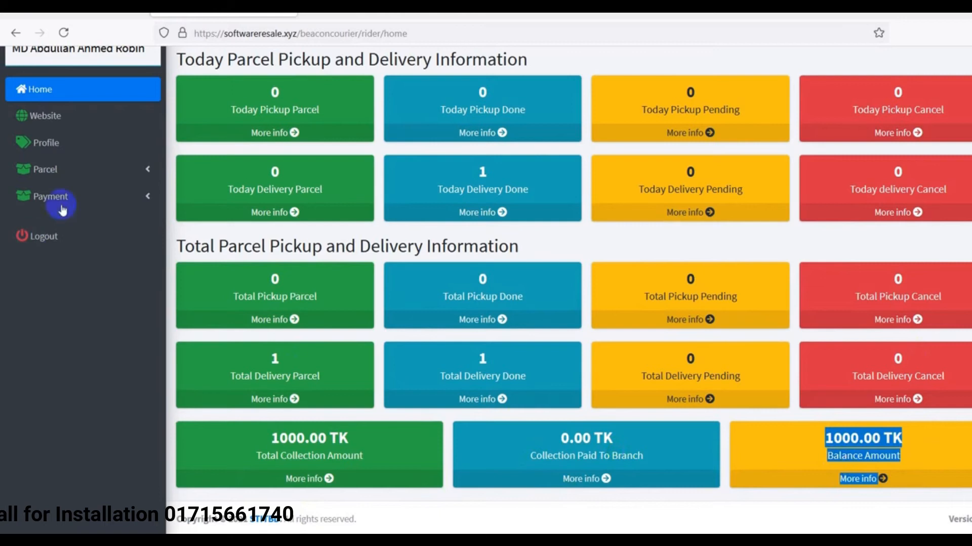
{"action": "left_click", "coordinate": [83, 195]}
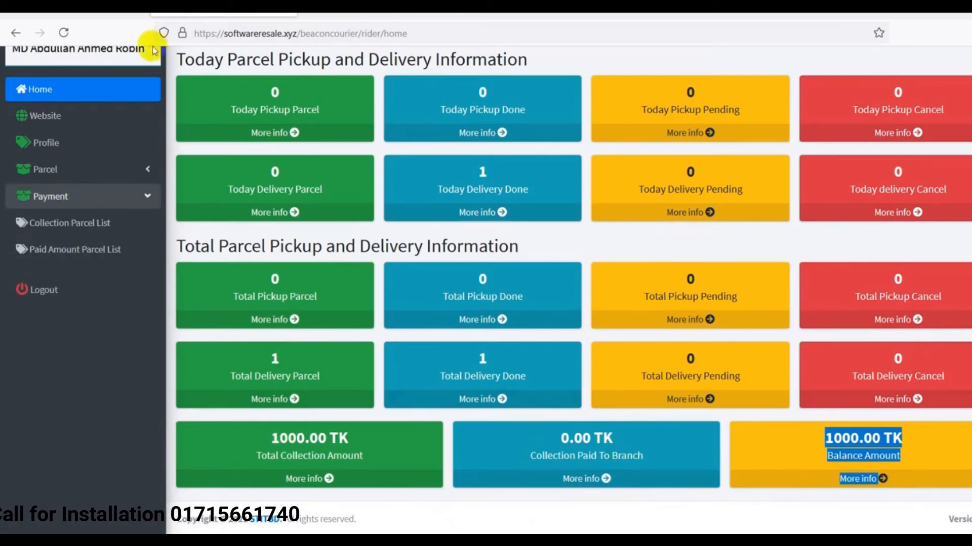
{"action": "left_click", "coordinate": [89, 11]}
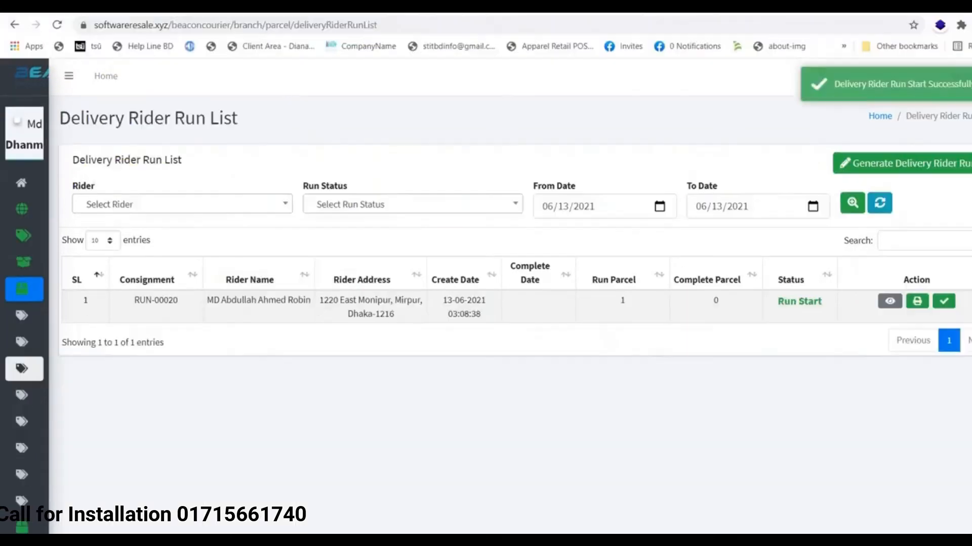
Tick the delivered parcel and try adding it to a payment, which fails with invoice not found
{"action": "mouse_move", "coordinate": [5, 239]}
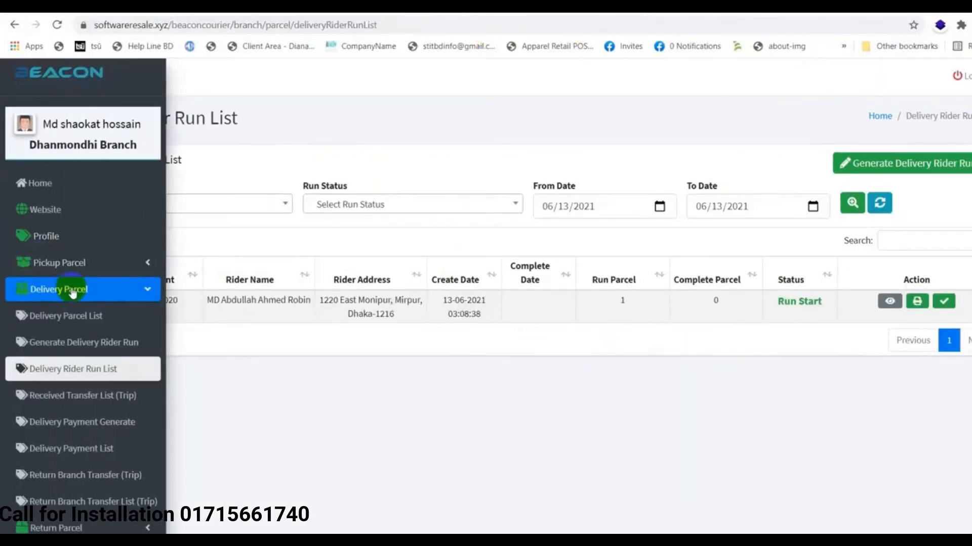
{"action": "scroll", "coordinate": [85, 451], "scroll_direction": "down", "scroll_amount": 3}
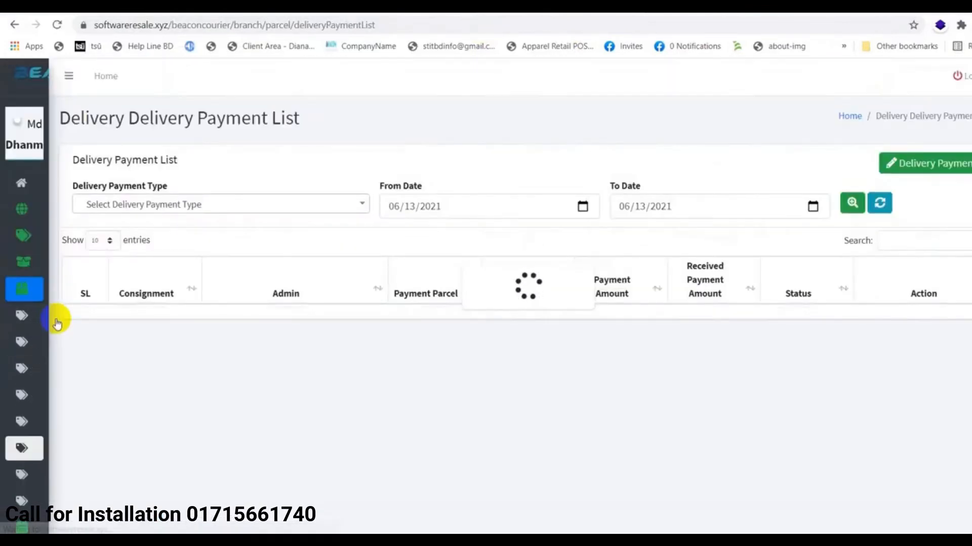
{"action": "mouse_move", "coordinate": [17, 369]}
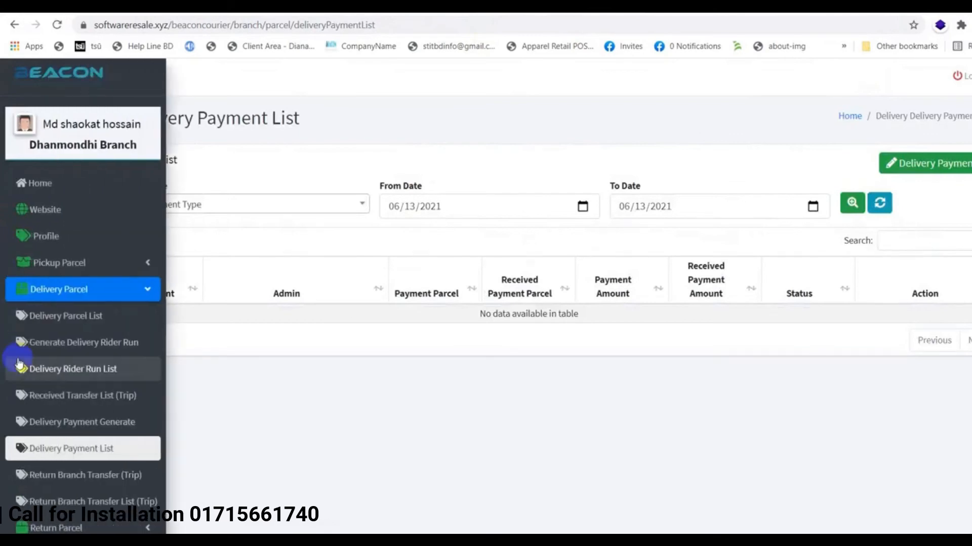
{"action": "scroll", "coordinate": [117, 385], "scroll_direction": "down", "scroll_amount": 1}
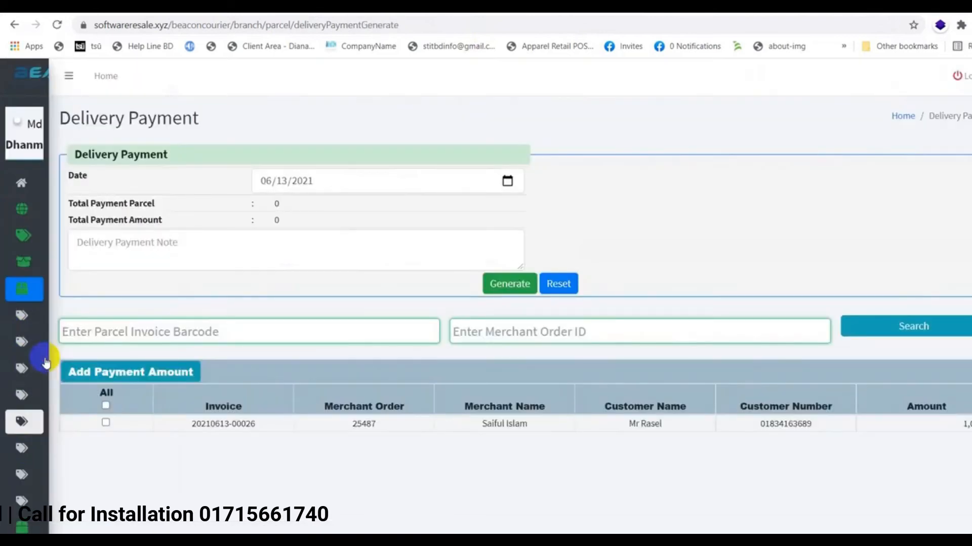
{"action": "mouse_move", "coordinate": [45, 362]}
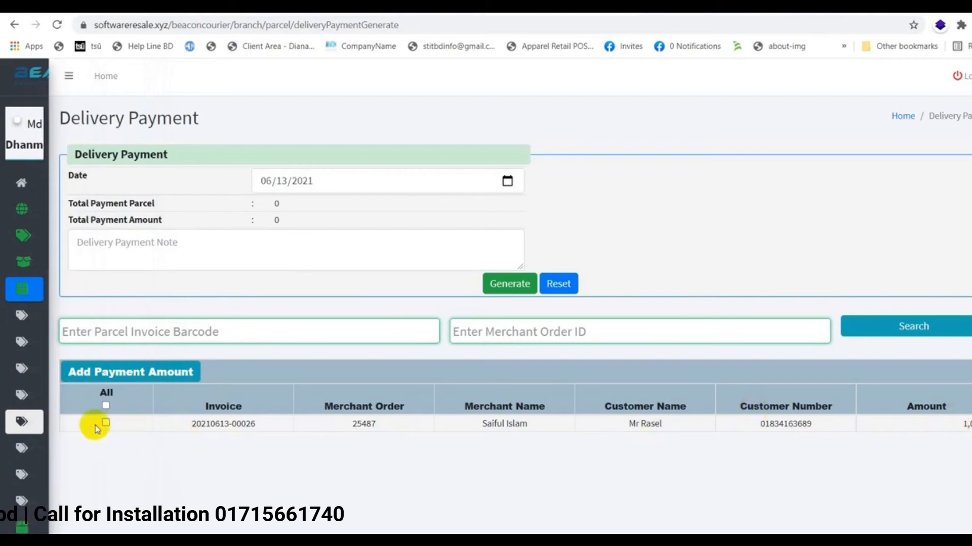
{"action": "left_click", "coordinate": [106, 406]}
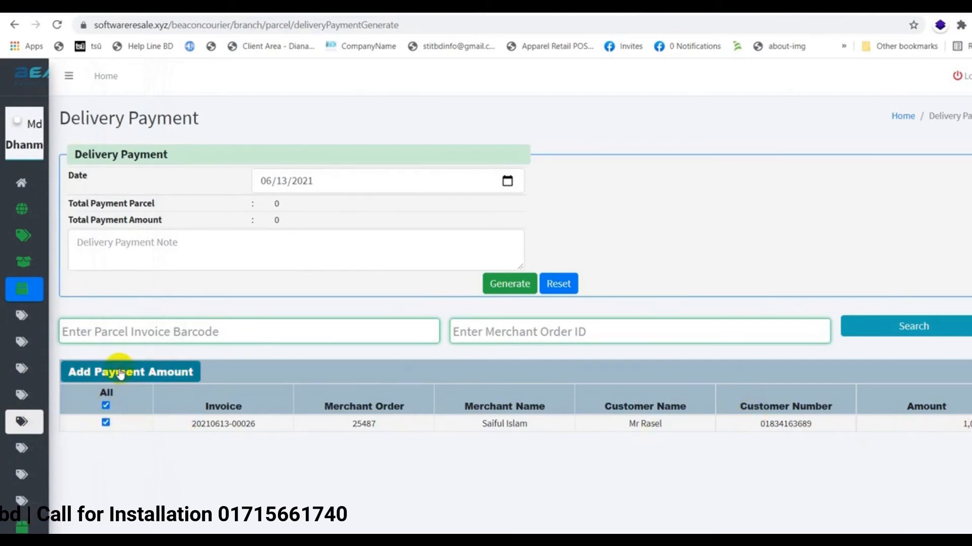
{"action": "left_click", "coordinate": [121, 374]}
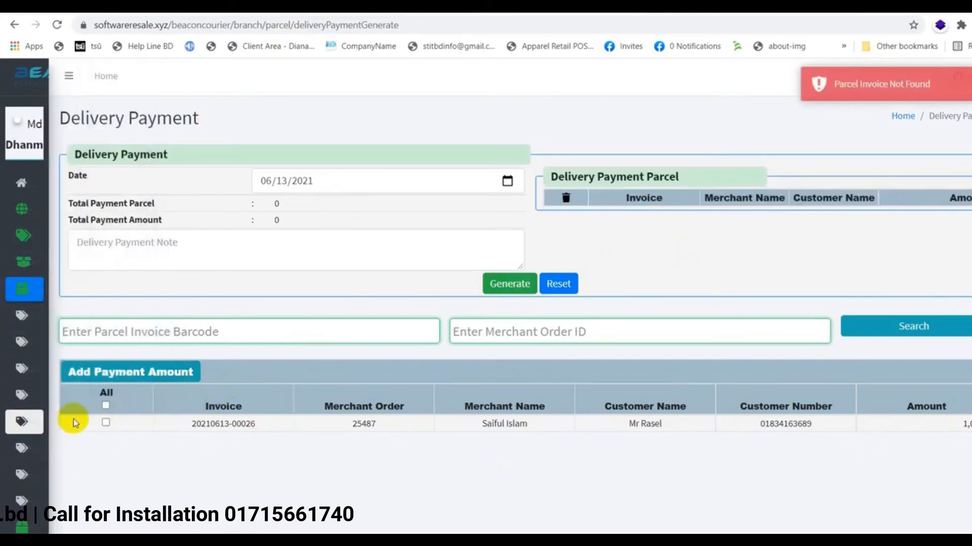
{"action": "left_click", "coordinate": [133, 377]}
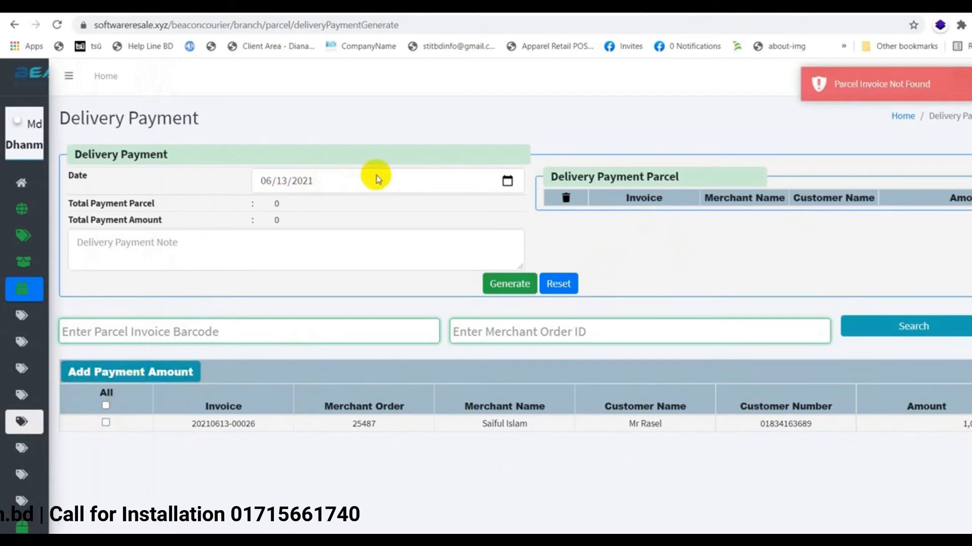
{"action": "mouse_move", "coordinate": [5, 285]}
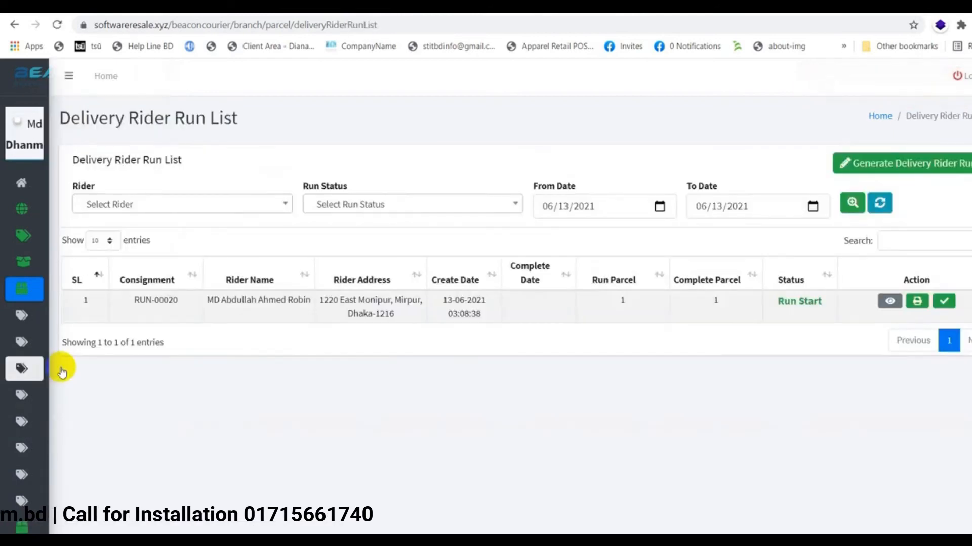
Reconcile RUN-00020 as Complete Delivery of 1000 with completion note 'Paid'
{"action": "left_click", "coordinate": [948, 305]}
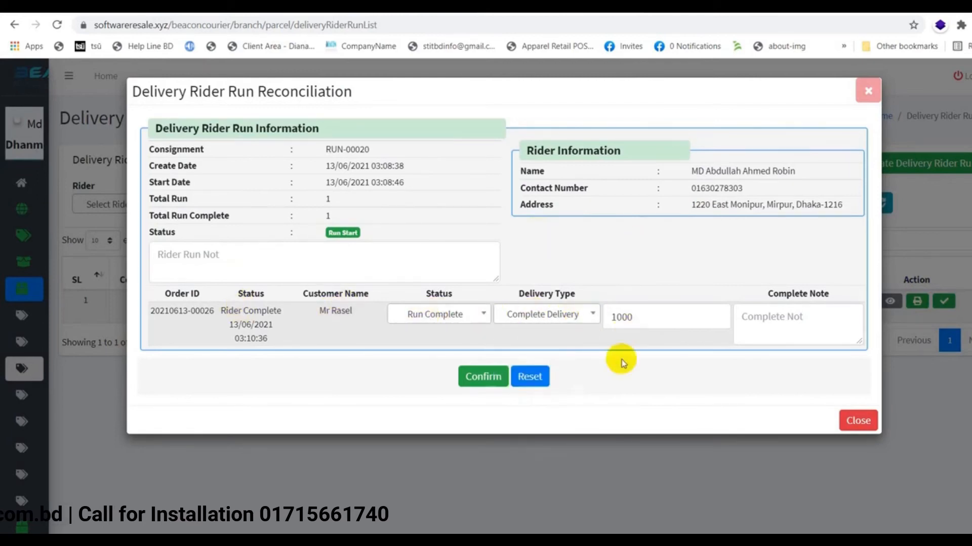
{"action": "left_click", "coordinate": [789, 317]}
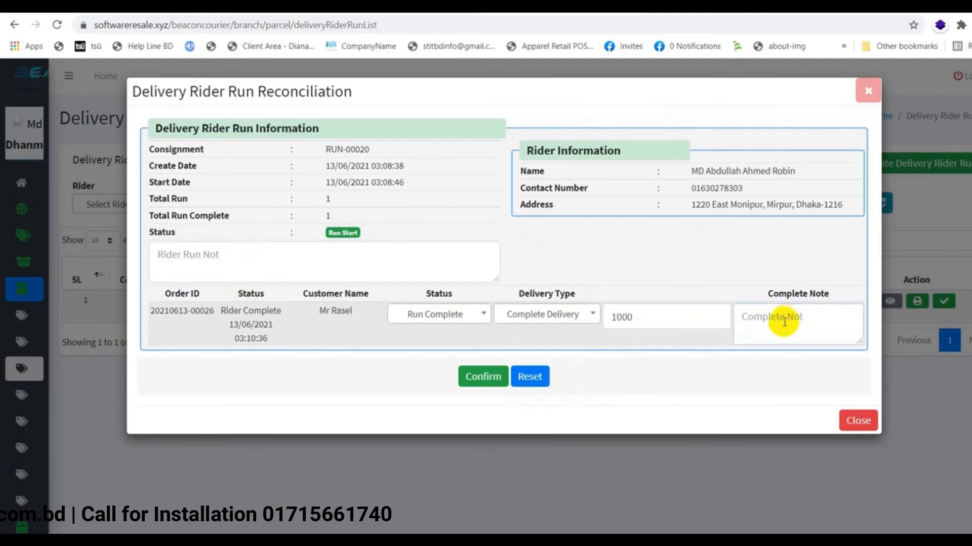
{"action": "type", "text": "PA"}
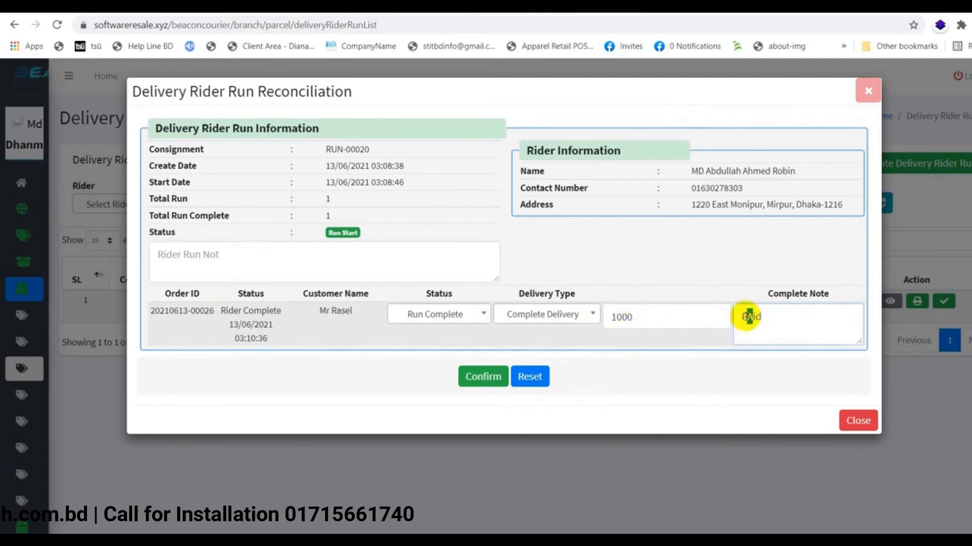
{"action": "left_click", "coordinate": [489, 377]}
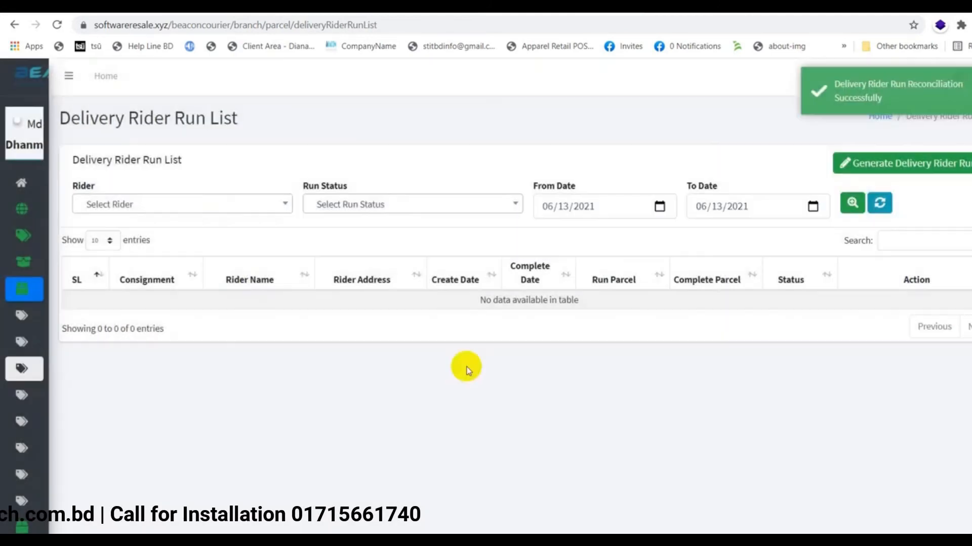
Add the delivered parcel to a 1,000.00 delivery payment and generate PAY-00005
{"action": "mouse_move", "coordinate": [11, 344]}
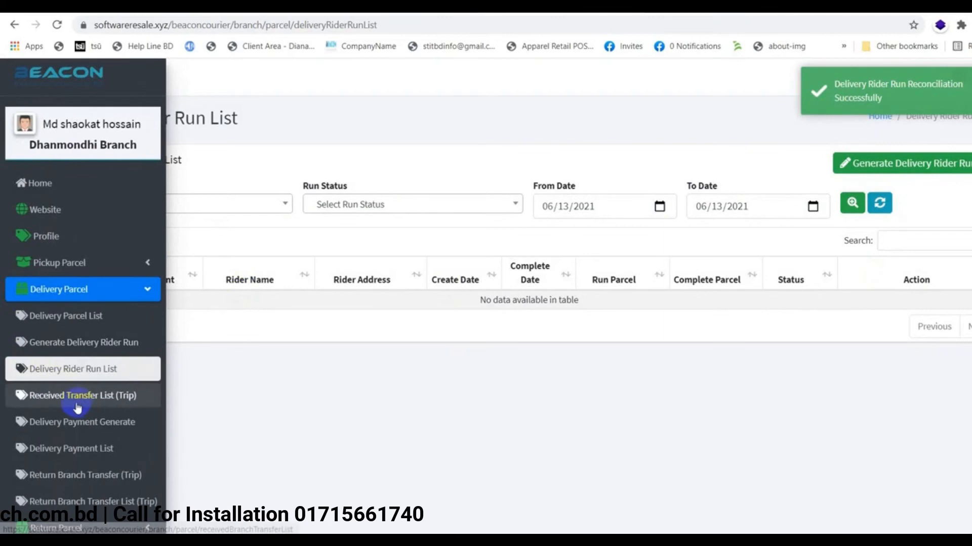
{"action": "left_click", "coordinate": [44, 430]}
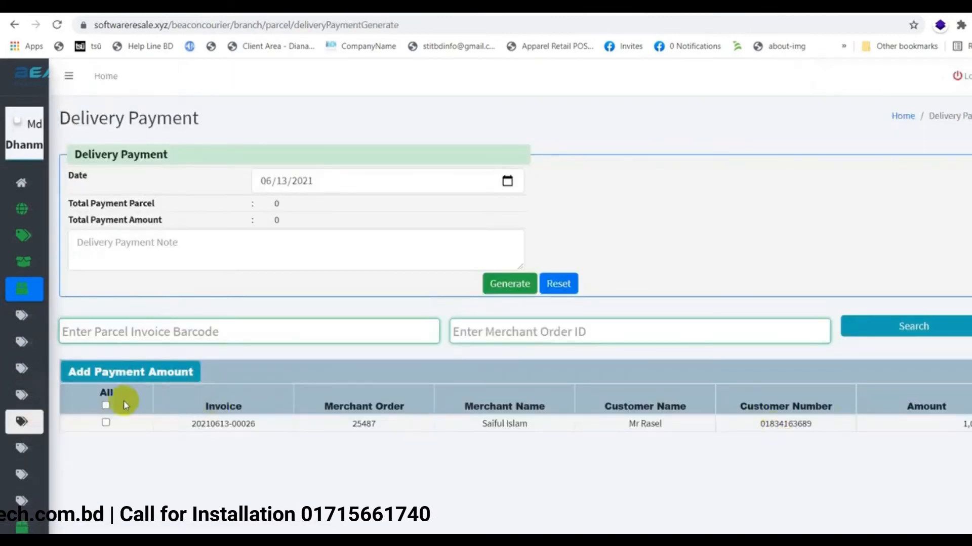
{"action": "left_click", "coordinate": [106, 406]}
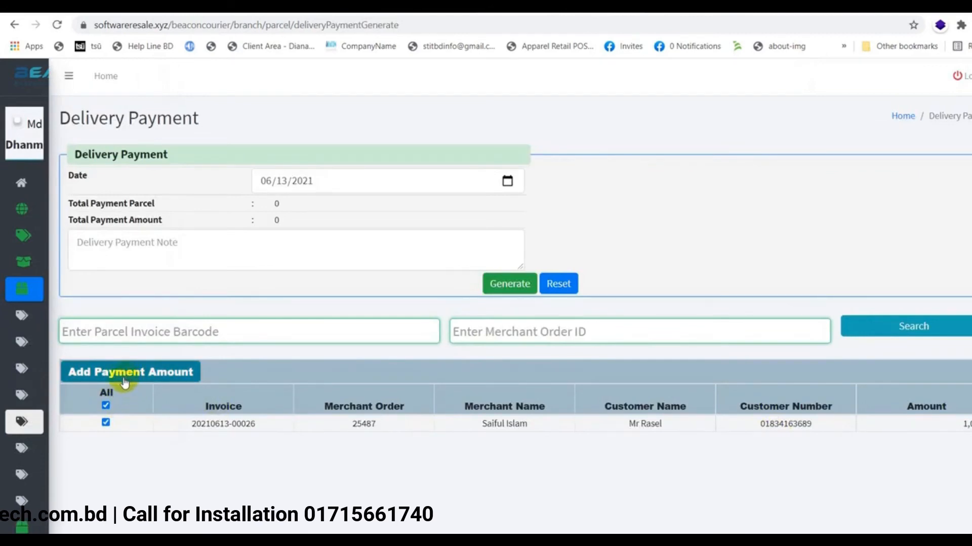
{"action": "left_click", "coordinate": [125, 383]}
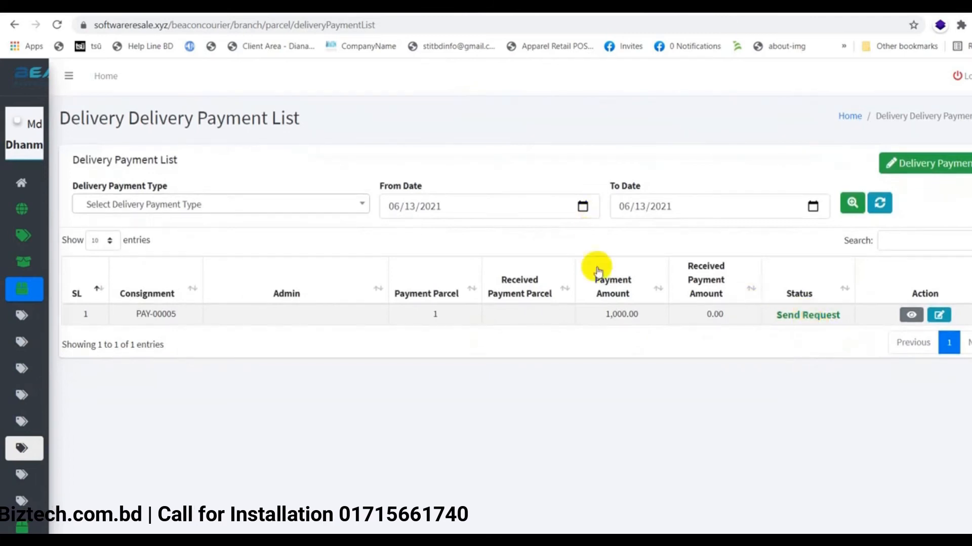
{"action": "mouse_move", "coordinate": [17, 186]}
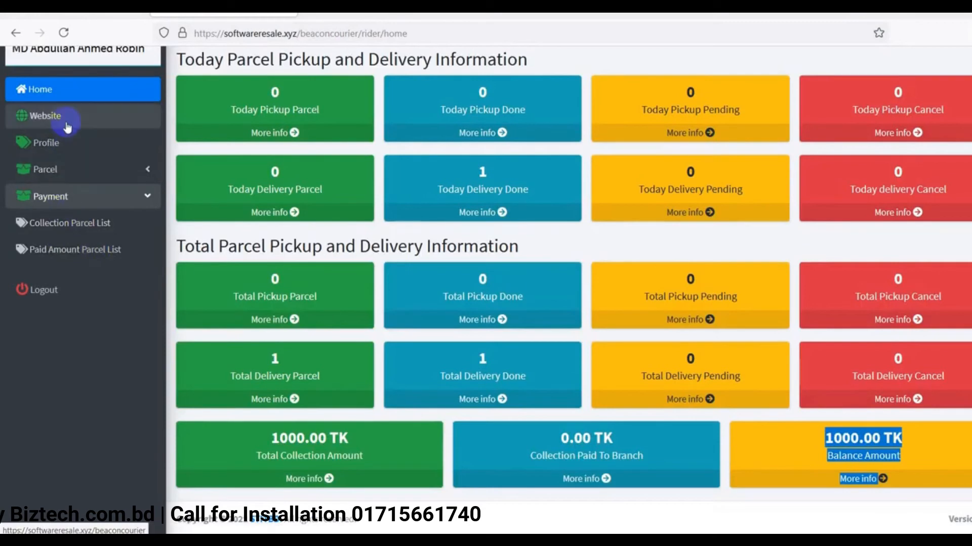
Reload the rider dashboard, then review the branch dashboard's 1000.00 TK collected and 0.00 TK paid
{"action": "left_click", "coordinate": [40, 94]}
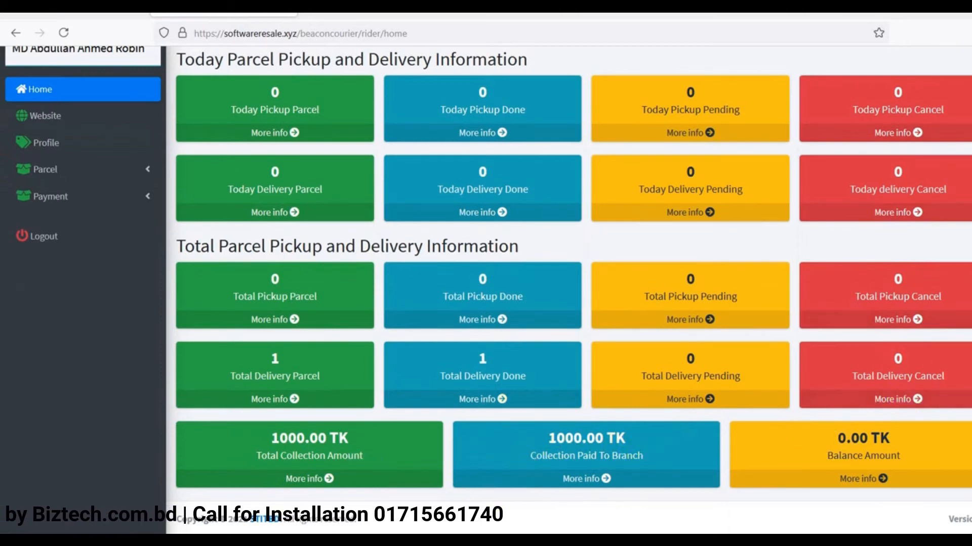
{"action": "left_click", "coordinate": [507, 541]}
{"action": "mouse_move", "coordinate": [2, 68]}
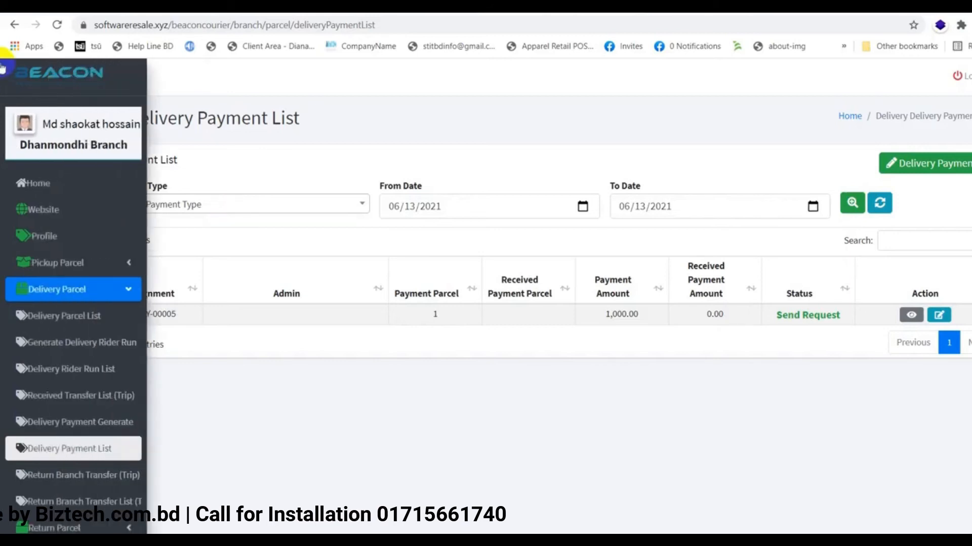
{"action": "left_click", "coordinate": [65, 127]}
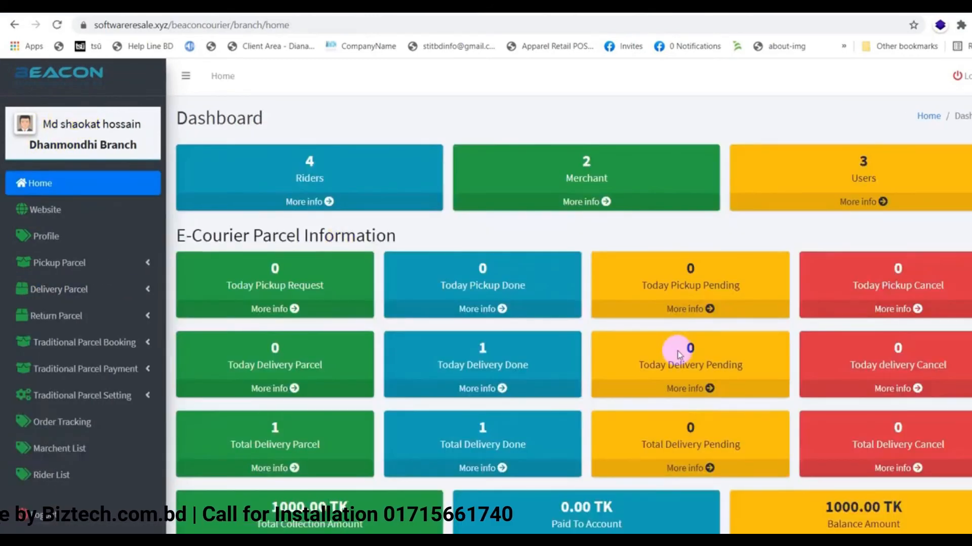
{"action": "scroll", "coordinate": [678, 355], "scroll_direction": "down", "scroll_amount": 6}
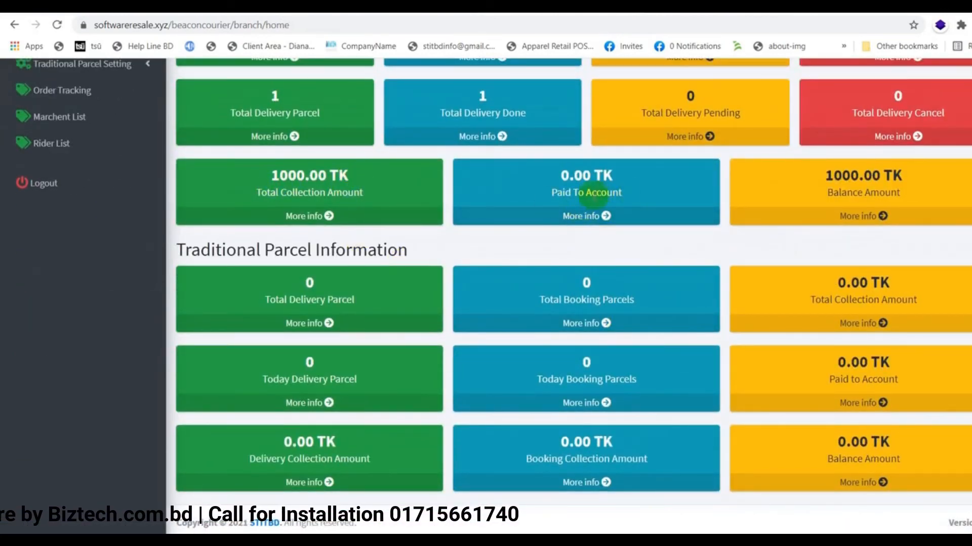
{"action": "scroll", "coordinate": [807, 249], "scroll_direction": "up", "scroll_amount": 3}
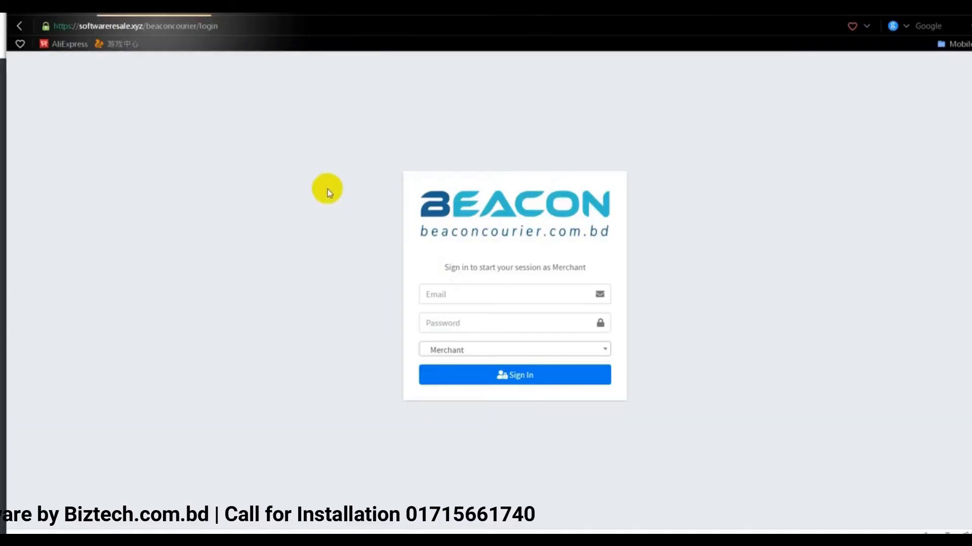
Sign in using the saved accounts e-mail, the account password and the Accounts role
{"action": "left_click", "coordinate": [496, 297]}
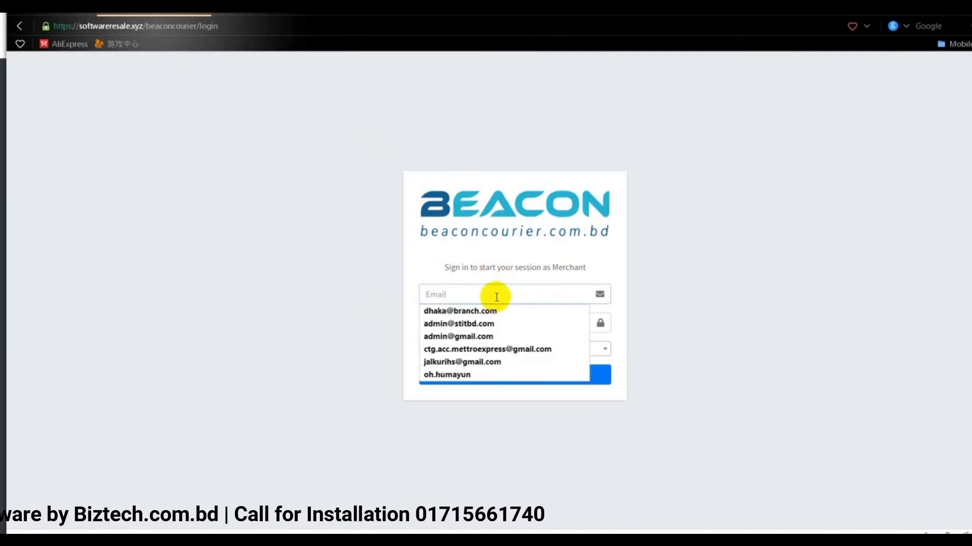
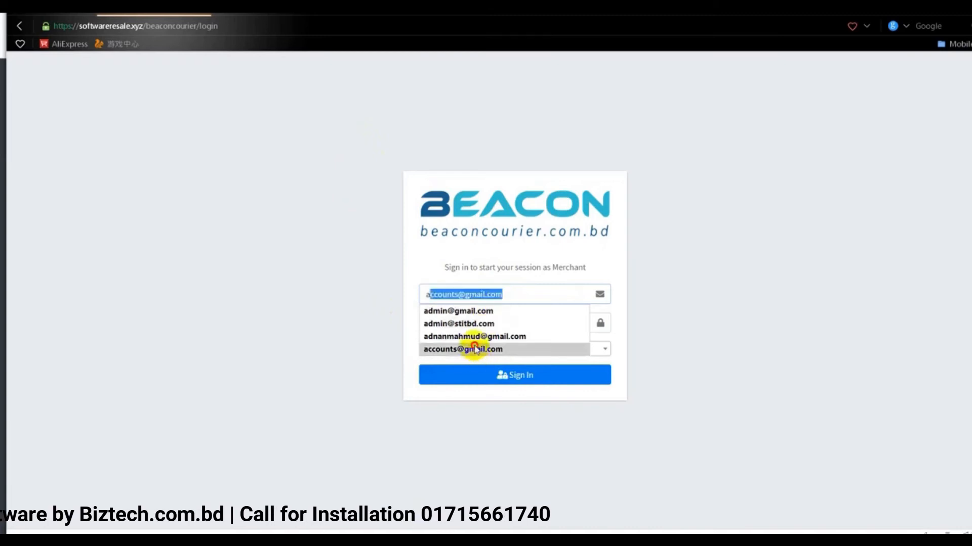
{"action": "left_click", "coordinate": [475, 349]}
{"action": "left_click", "coordinate": [467, 322]}
{"action": "type", "text": "1234"}
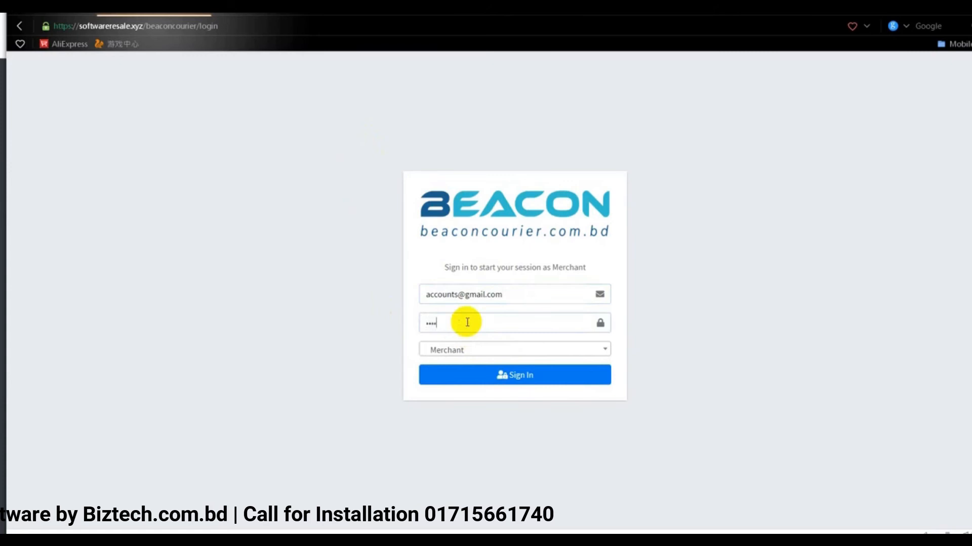
{"action": "type", "text": "5"}
{"action": "left_click", "coordinate": [462, 349]}
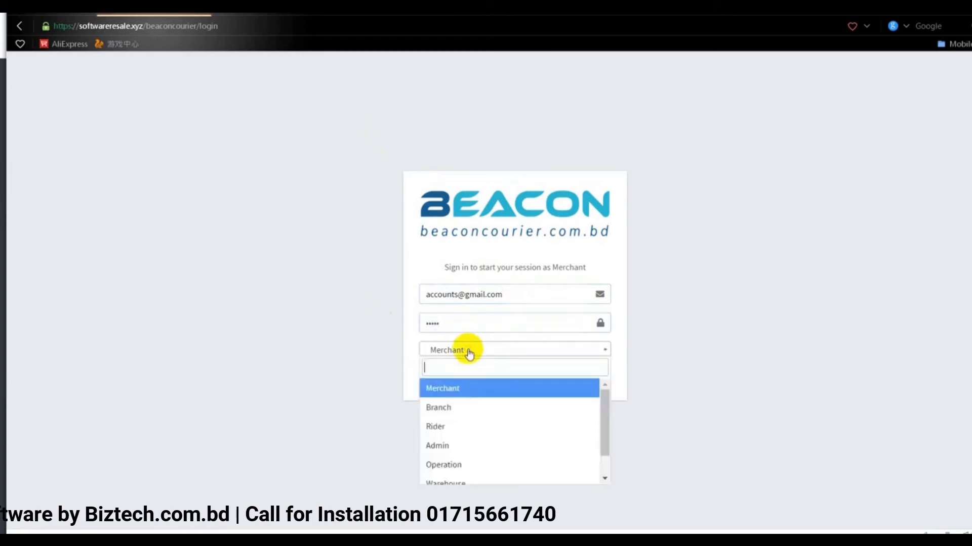
{"action": "scroll", "coordinate": [462, 441], "scroll_direction": "down", "scroll_amount": 2}
{"action": "left_click", "coordinate": [444, 472]}
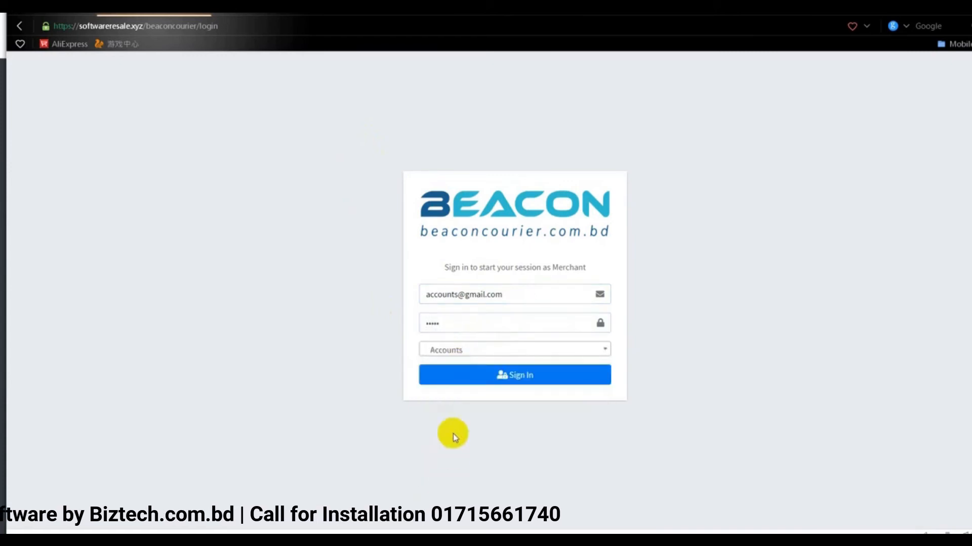
{"action": "left_click", "coordinate": [520, 380]}
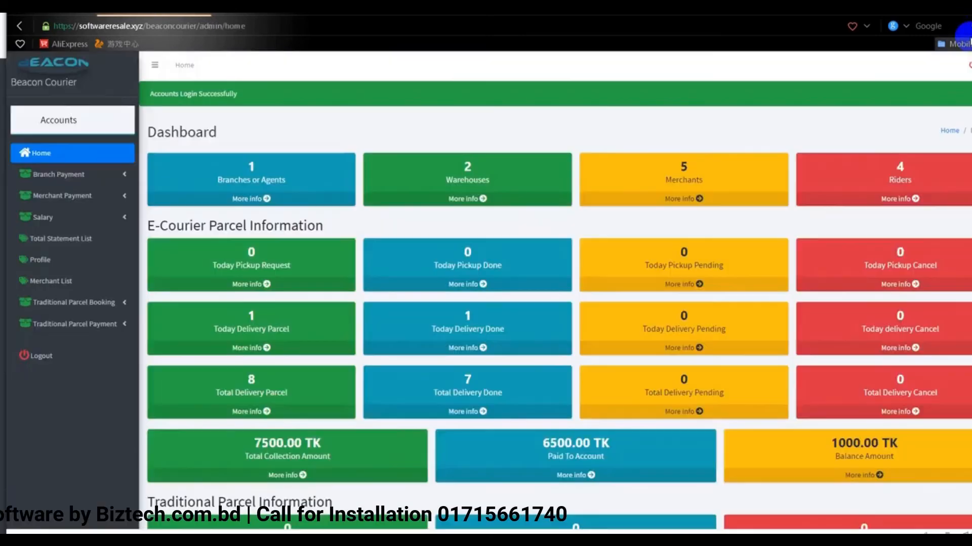
{"action": "scroll", "coordinate": [694, 342], "scroll_direction": "down", "scroll_amount": 4}
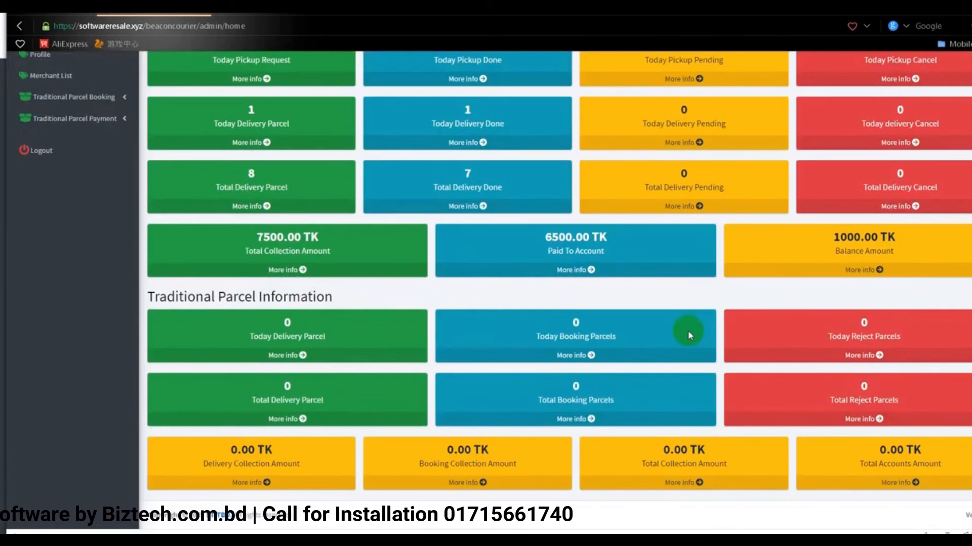
{"action": "scroll", "coordinate": [687, 330], "scroll_direction": "up", "scroll_amount": 4}
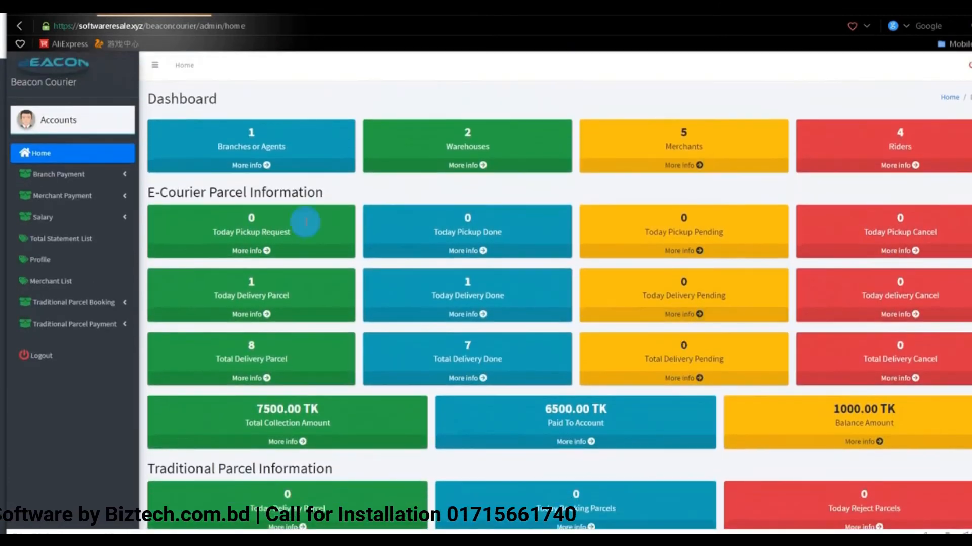
{"action": "left_click", "coordinate": [124, 176]}
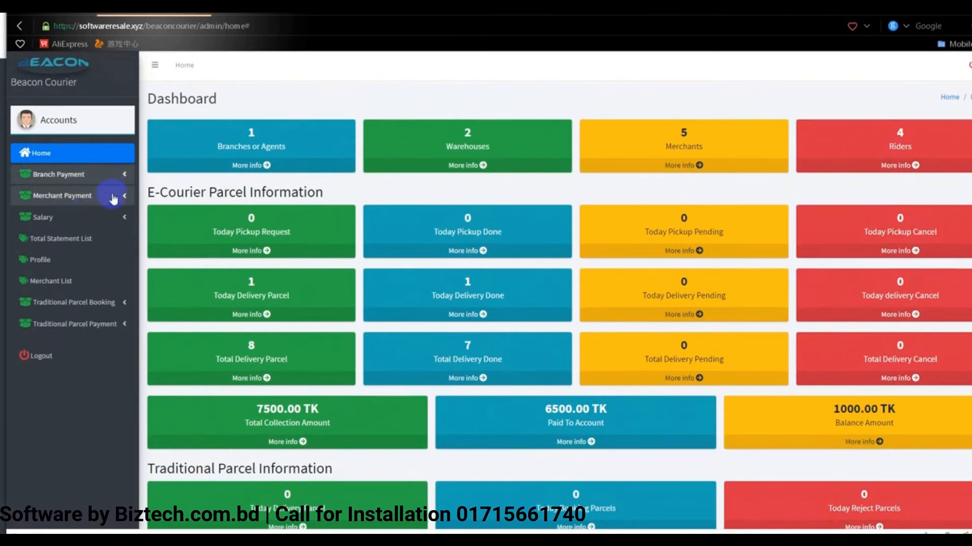
{"action": "left_click", "coordinate": [117, 220]}
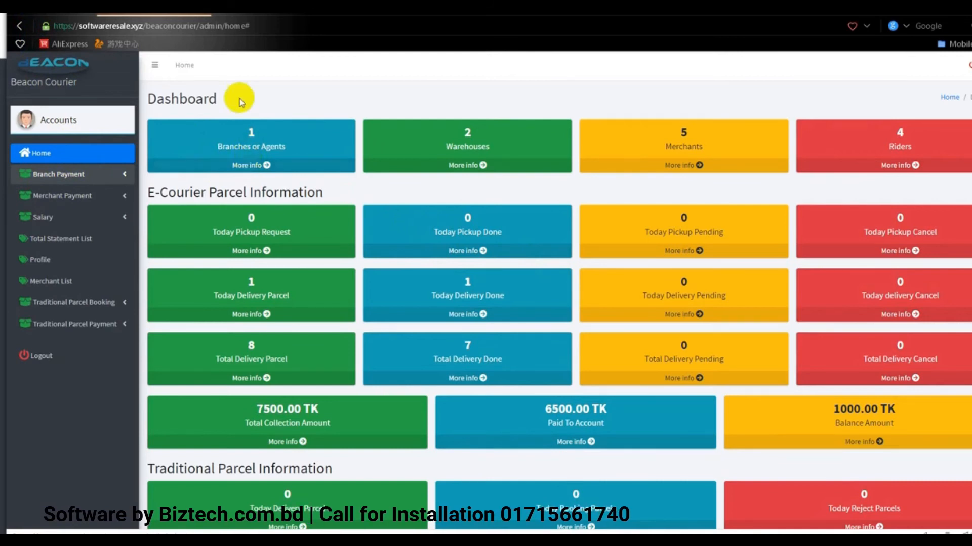
{"action": "left_click", "coordinate": [251, 27]}
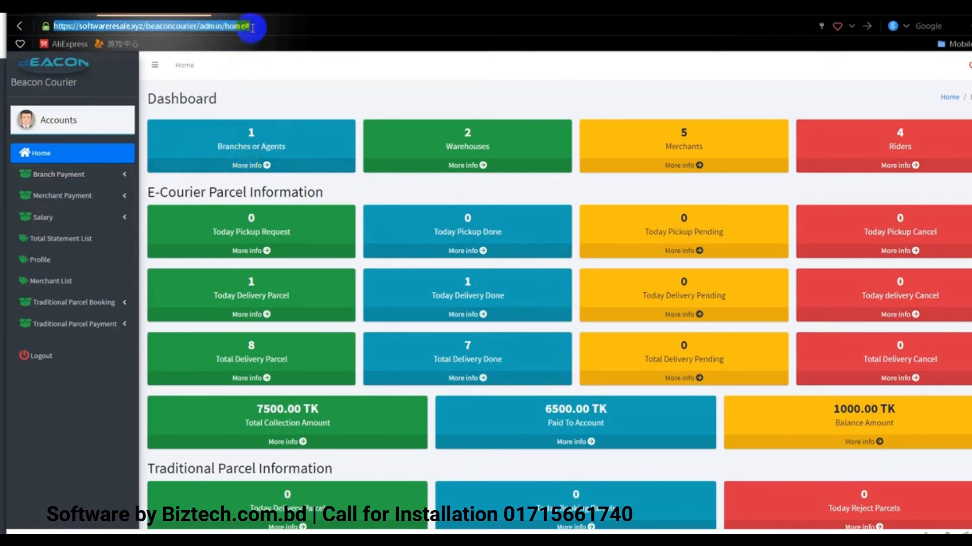
Check the Branch Delivery Payment List and Received Payment List, ending back on the delivery payment list
{"action": "left_click", "coordinate": [99, 176]}
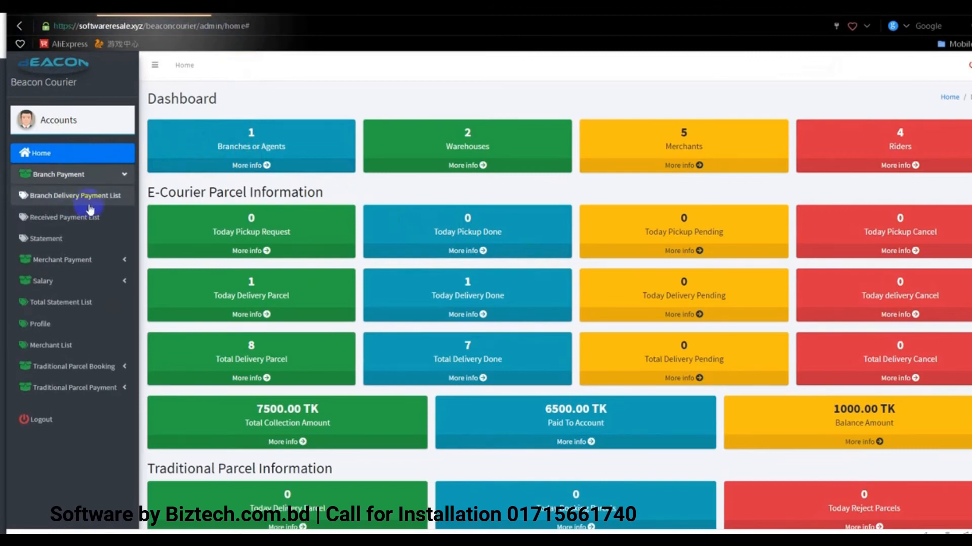
{"action": "left_click", "coordinate": [80, 201]}
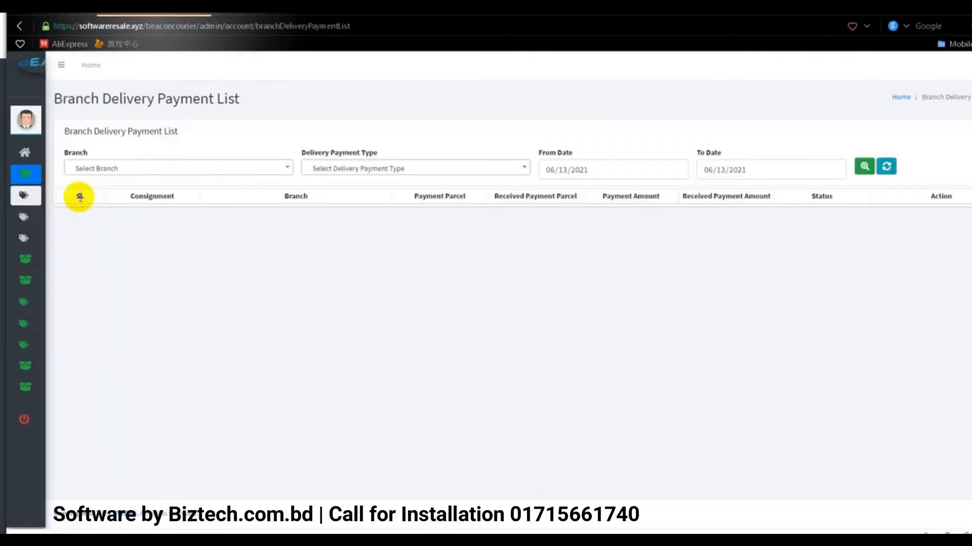
{"action": "mouse_move", "coordinate": [23, 195]}
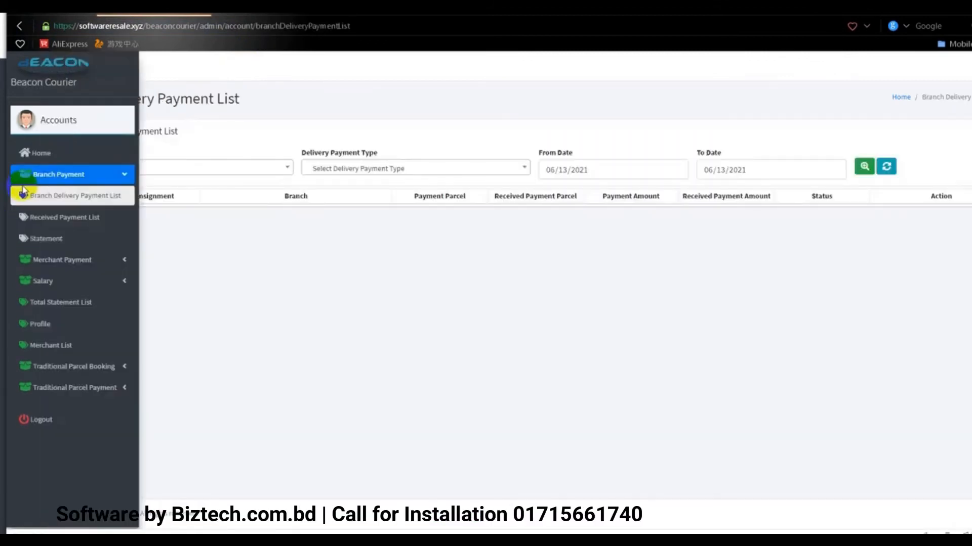
{"action": "left_click", "coordinate": [94, 222]}
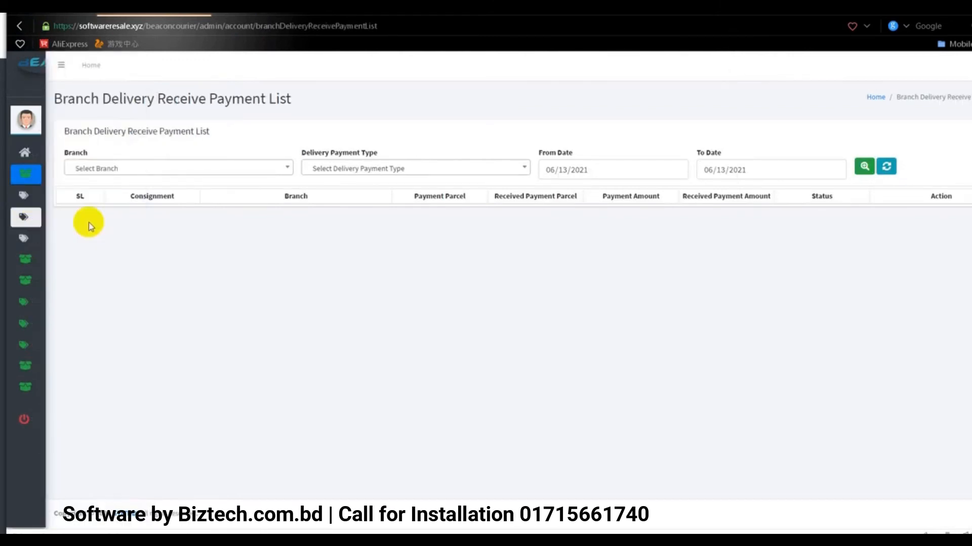
{"action": "mouse_move", "coordinate": [4, 179]}
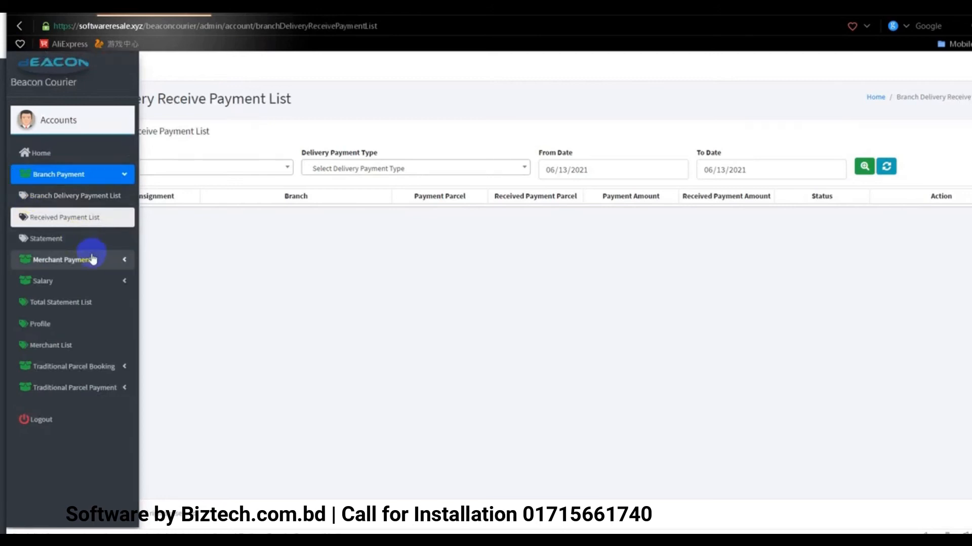
{"action": "left_click", "coordinate": [83, 198]}
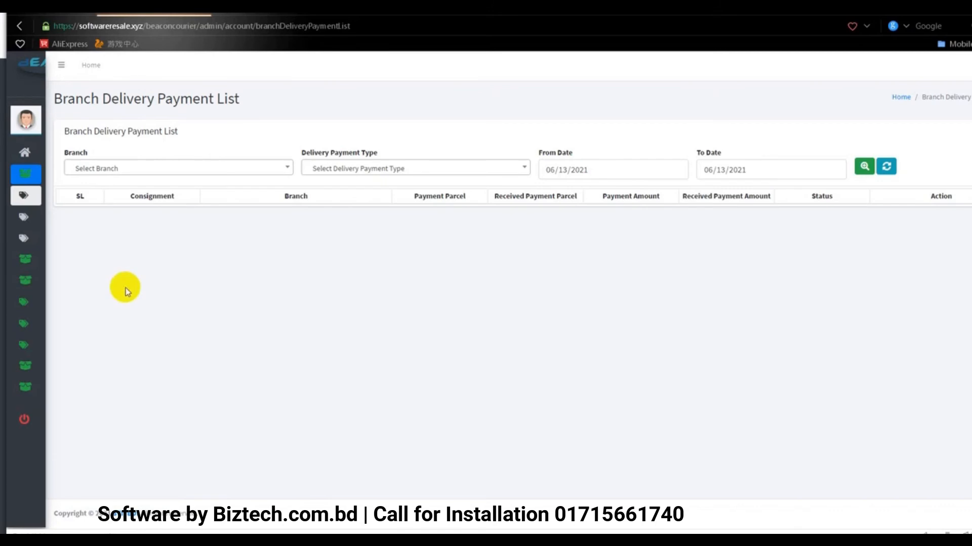
{"action": "mouse_move", "coordinate": [89, 161]}
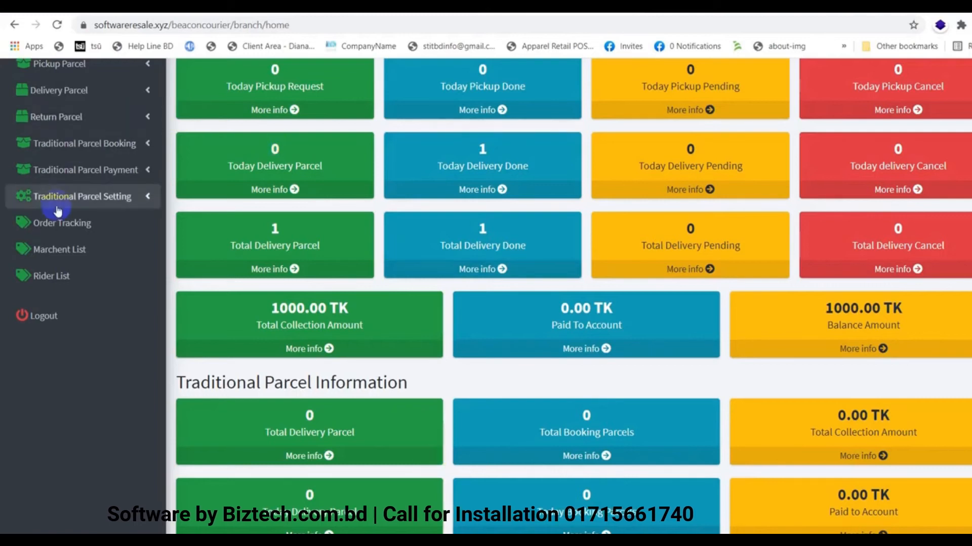
{"action": "scroll", "coordinate": [62, 208], "scroll_direction": "up", "scroll_amount": 3}
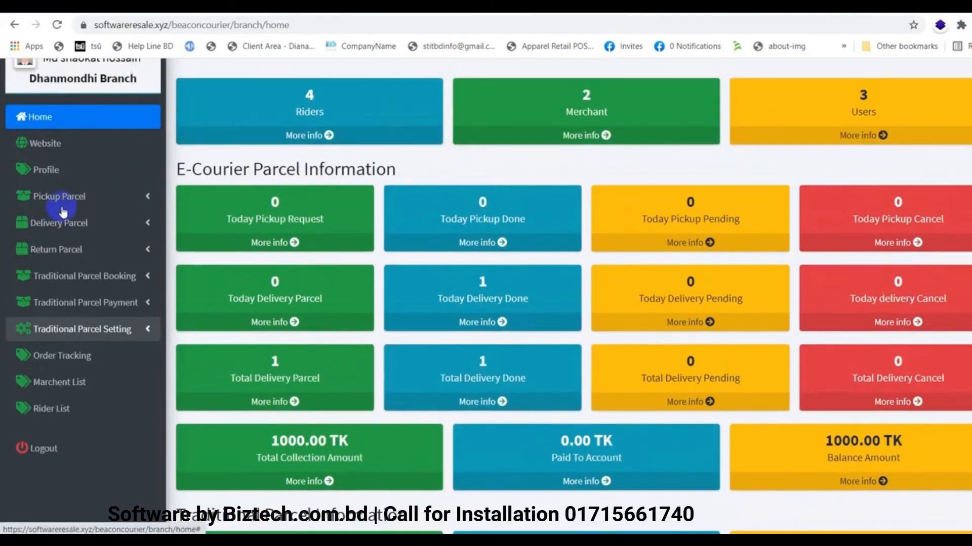
{"action": "left_click", "coordinate": [106, 234]}
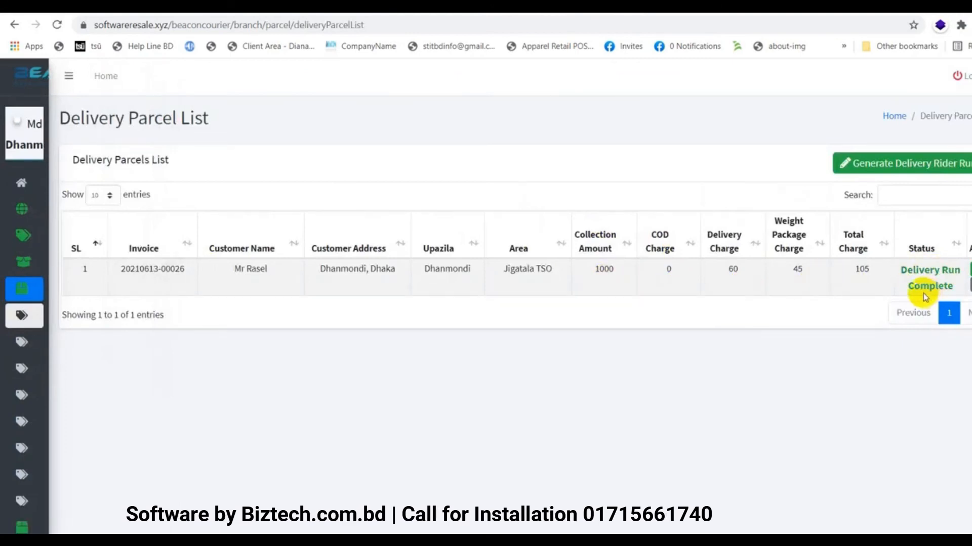
{"action": "mouse_move", "coordinate": [8, 338]}
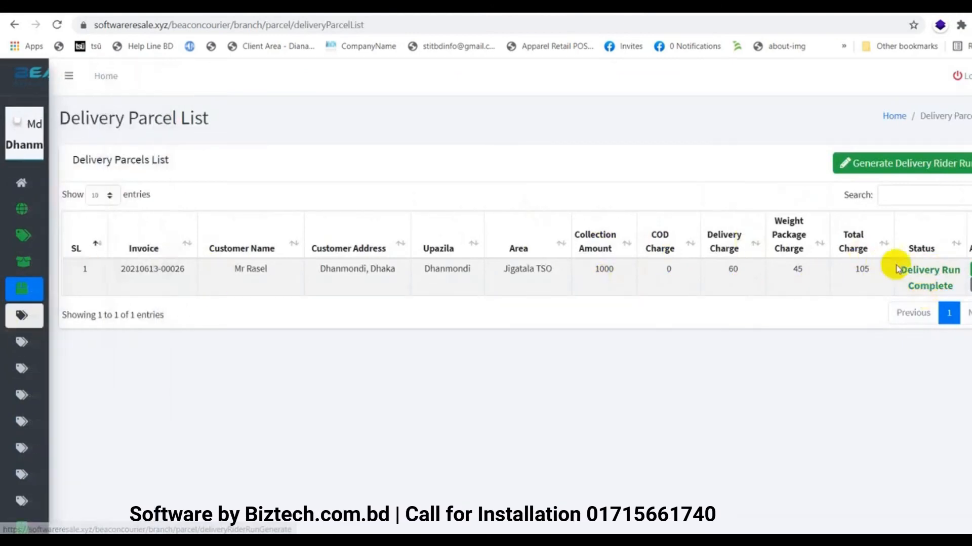
{"action": "left_click", "coordinate": [969, 269]}
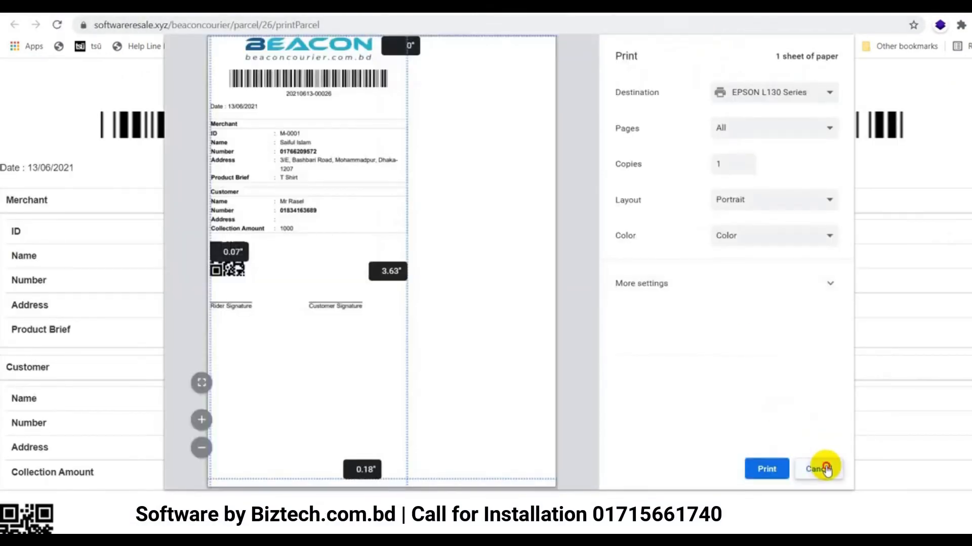
{"action": "left_click", "coordinate": [825, 468]}
{"action": "left_click", "coordinate": [969, 272]}
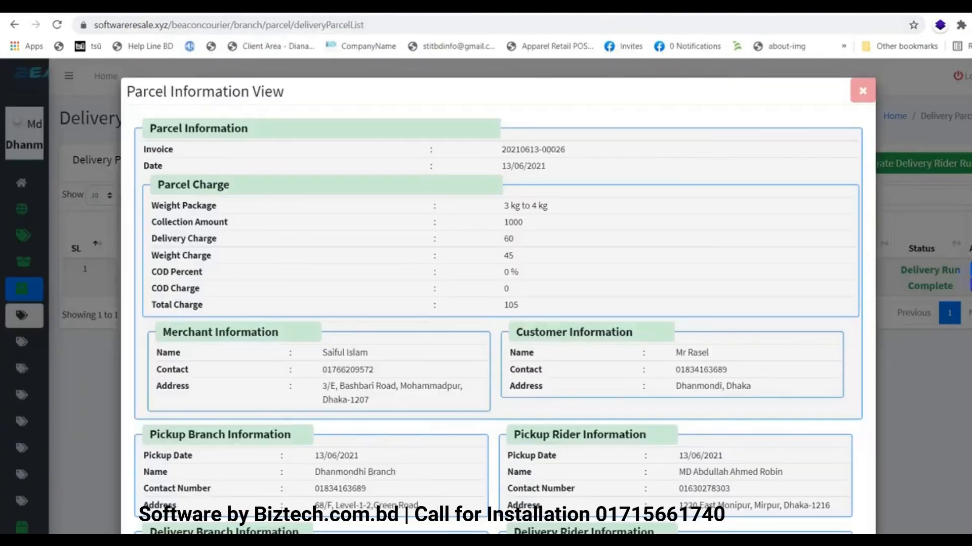
{"action": "scroll", "coordinate": [591, 327], "scroll_direction": "down", "scroll_amount": 3}
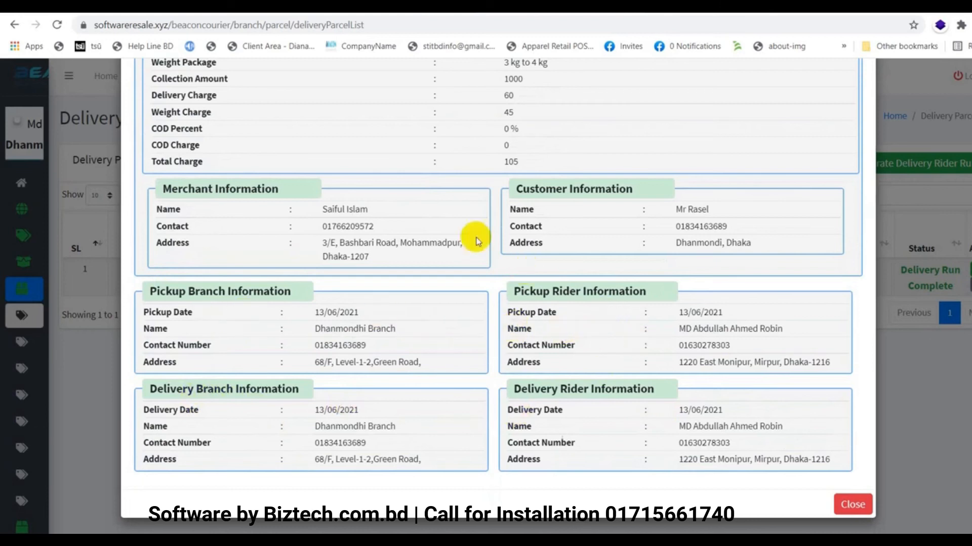
{"action": "scroll", "coordinate": [658, 231], "scroll_direction": "up", "scroll_amount": 3}
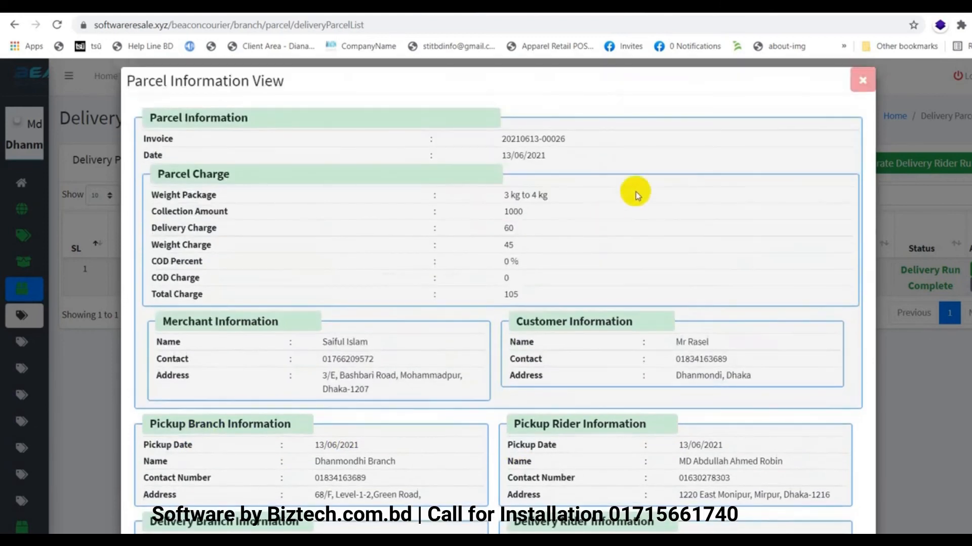
{"action": "left_click", "coordinate": [891, 67]}
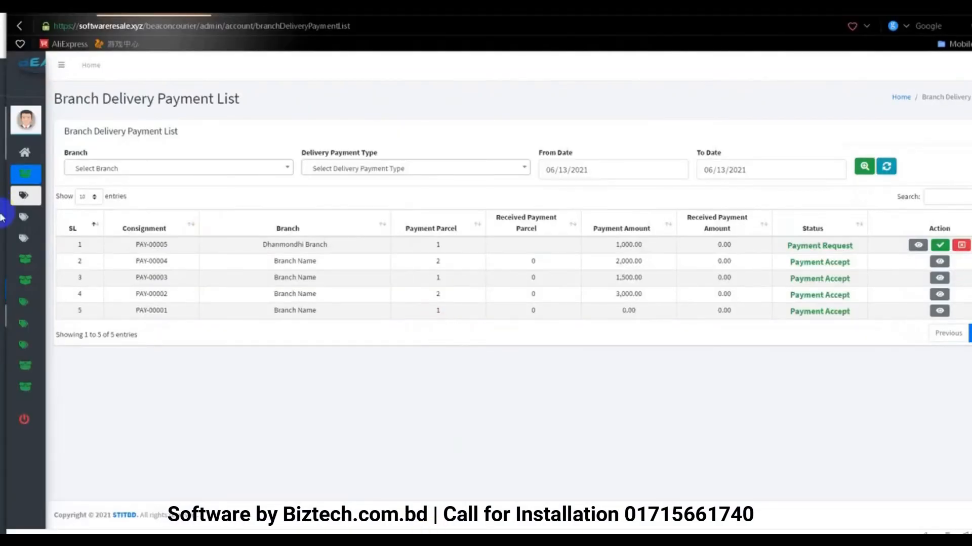
Open the Accept form for Dhanmondhi Branch's 1,000.00 request PAY-00005
{"action": "mouse_move", "coordinate": [45, 202]}
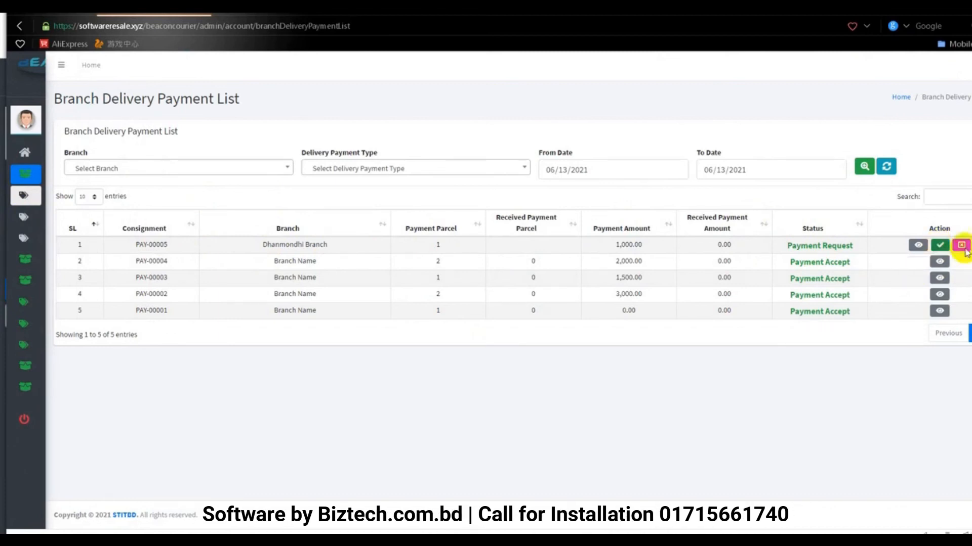
{"action": "left_click", "coordinate": [939, 246]}
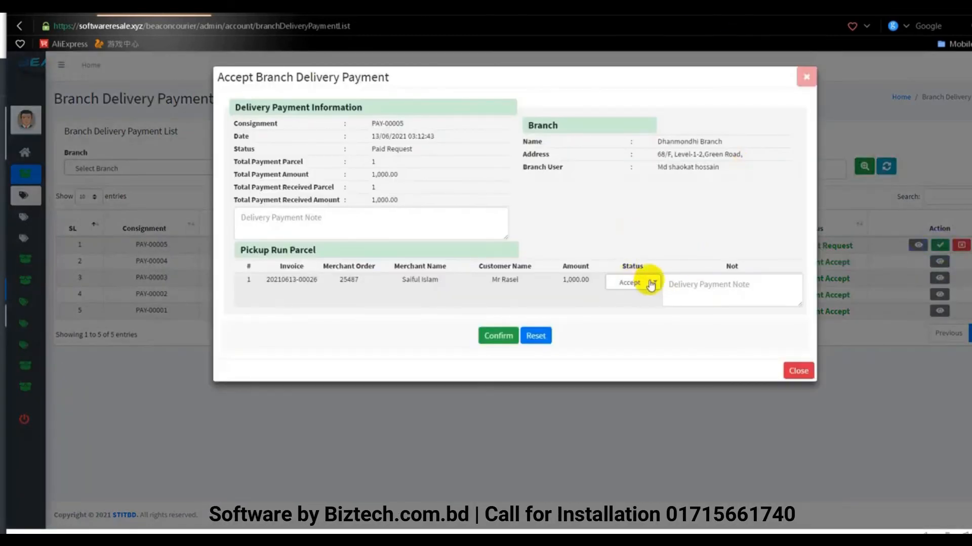
Accept PAY-00005 with status Accept and the delivery payment note 'Paid'
{"action": "left_click", "coordinate": [696, 286]}
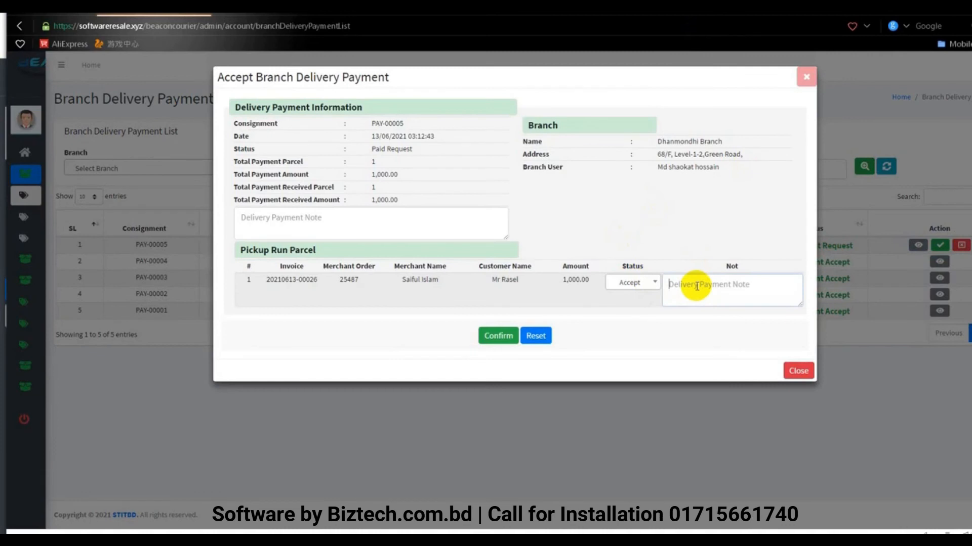
{"action": "type", "text": "Paid"}
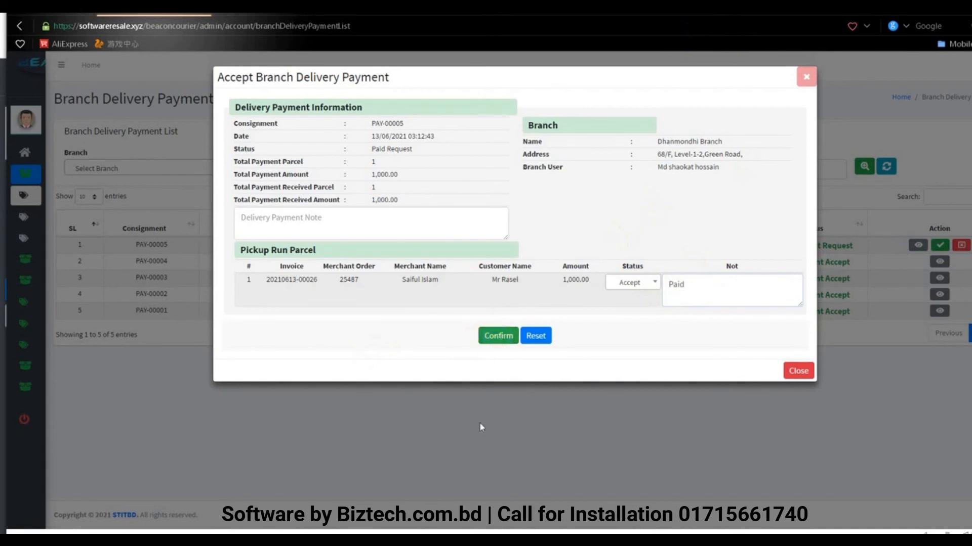
{"action": "left_click", "coordinate": [494, 341]}
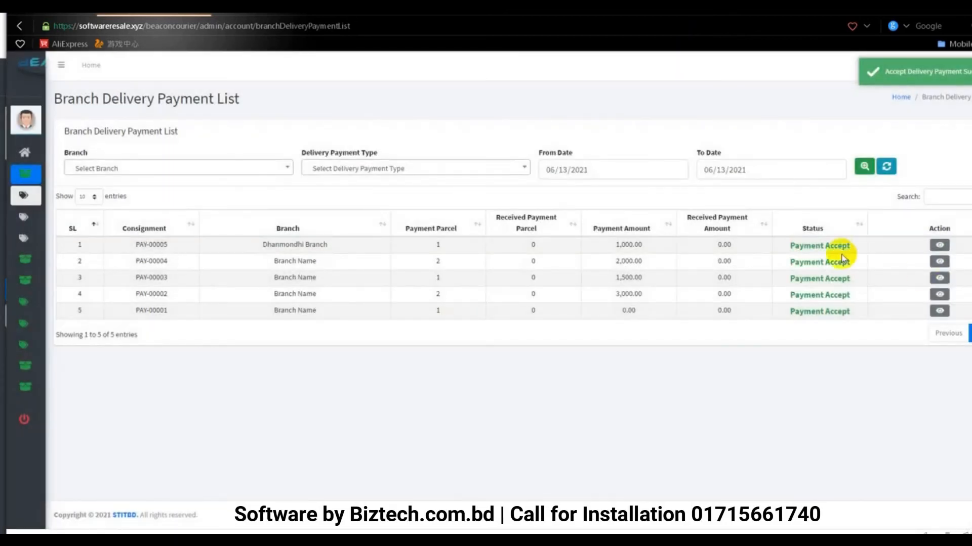
Highlight the new Payment Accept status and go to the Received Payment List
{"action": "left_click", "coordinate": [788, 246]}
{"action": "left_click_drag", "start_coordinate": [788, 246], "coordinate": [865, 244]}
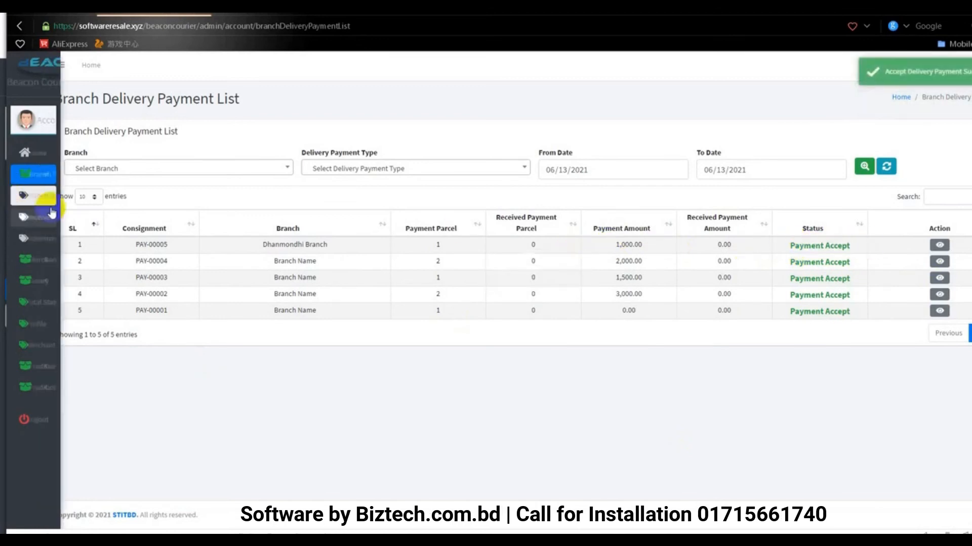
{"action": "left_click", "coordinate": [70, 217]}
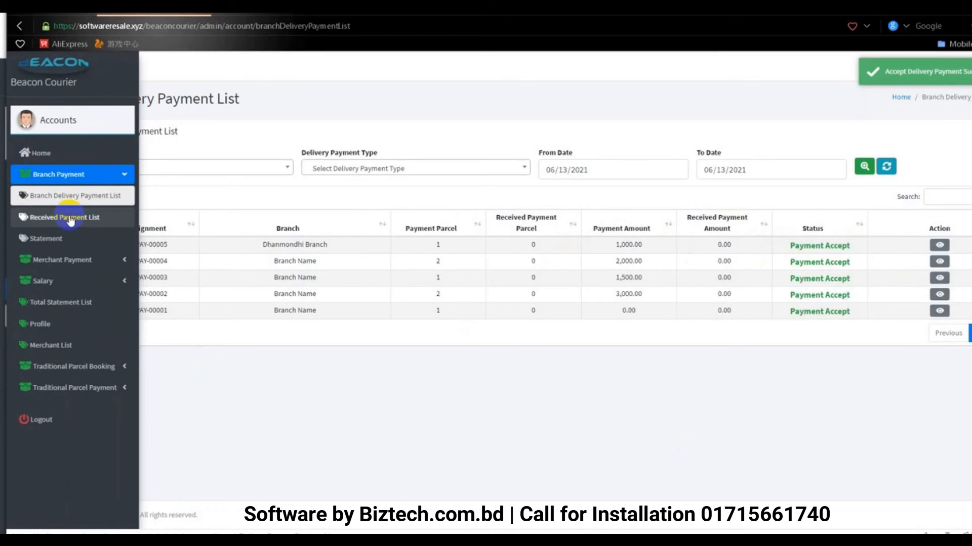